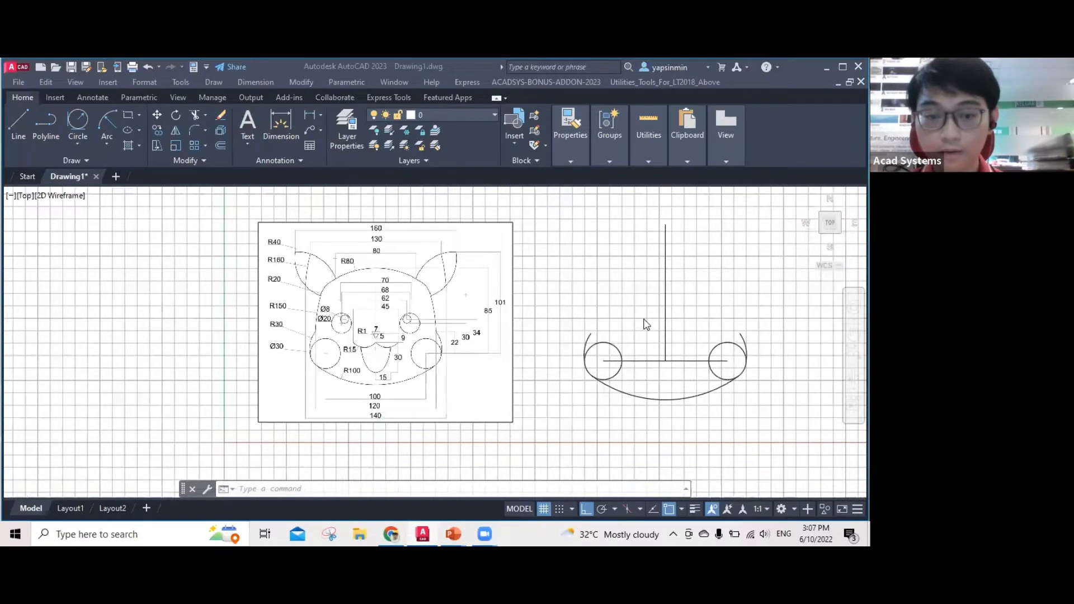
Erase the previously drawn face outline geometry beside the dimensioned reference drawing.
{"action": "scroll", "coordinate": [620, 301], "scroll_direction": "down", "scroll_amount": 2}
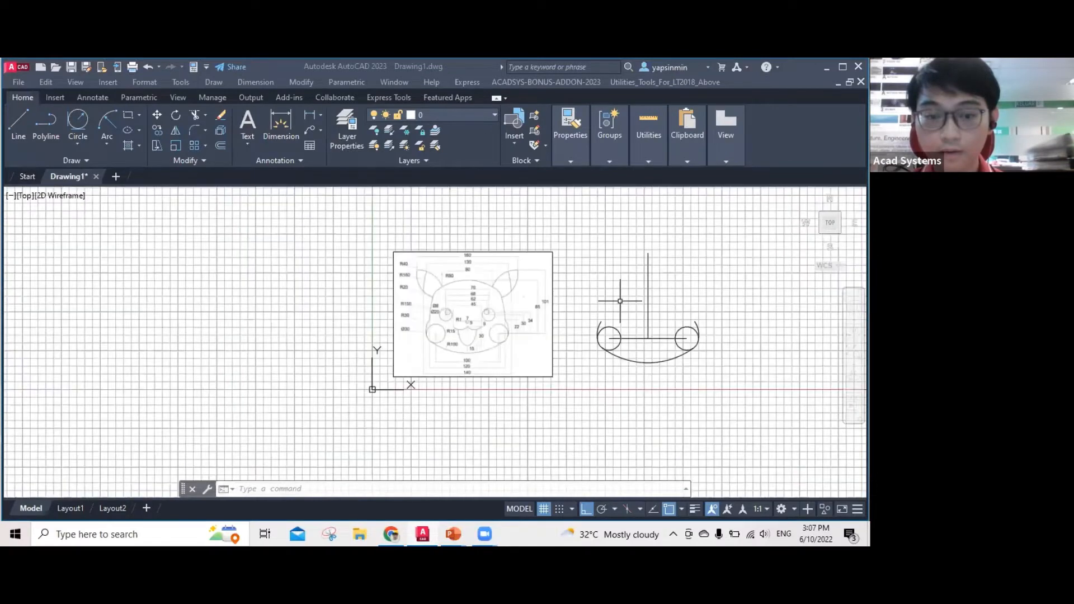
{"action": "scroll", "coordinate": [729, 338], "scroll_direction": "up", "scroll_amount": 2}
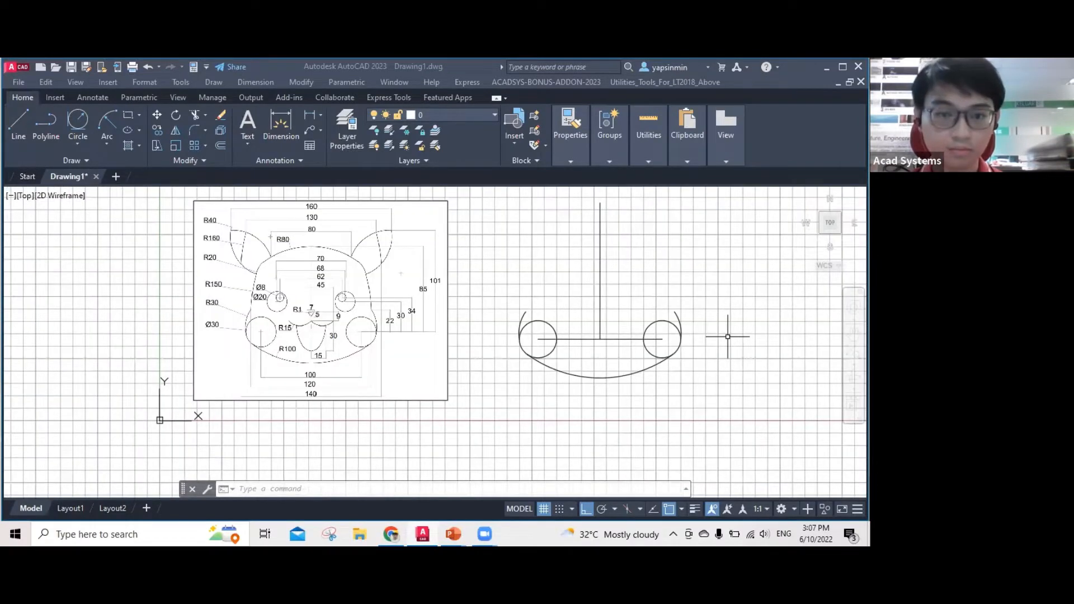
{"action": "key", "text": "Escape"}
{"action": "left_click", "coordinate": [715, 380]}
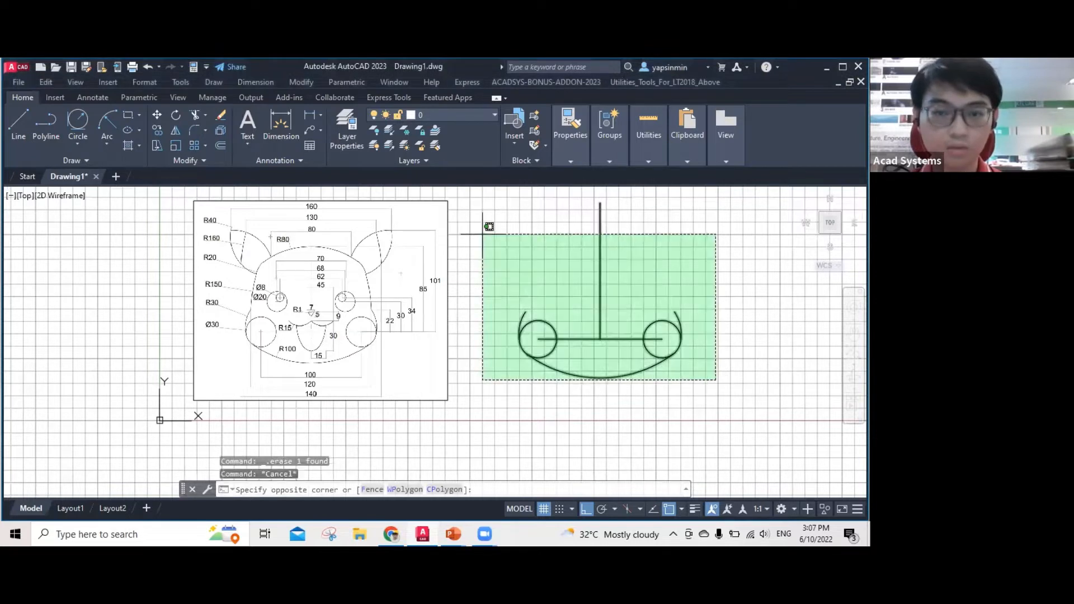
{"action": "left_click", "coordinate": [489, 226]}
{"action": "key", "text": "Escape"}
{"action": "mouse_move", "coordinate": [731, 403]}
{"action": "left_mouse_down"}
{"action": "mouse_move", "coordinate": [511, 297]}
{"action": "mouse_move", "coordinate": [522, 309]}
{"action": "left_mouse_up"}
{"action": "key", "text": "Delete"}
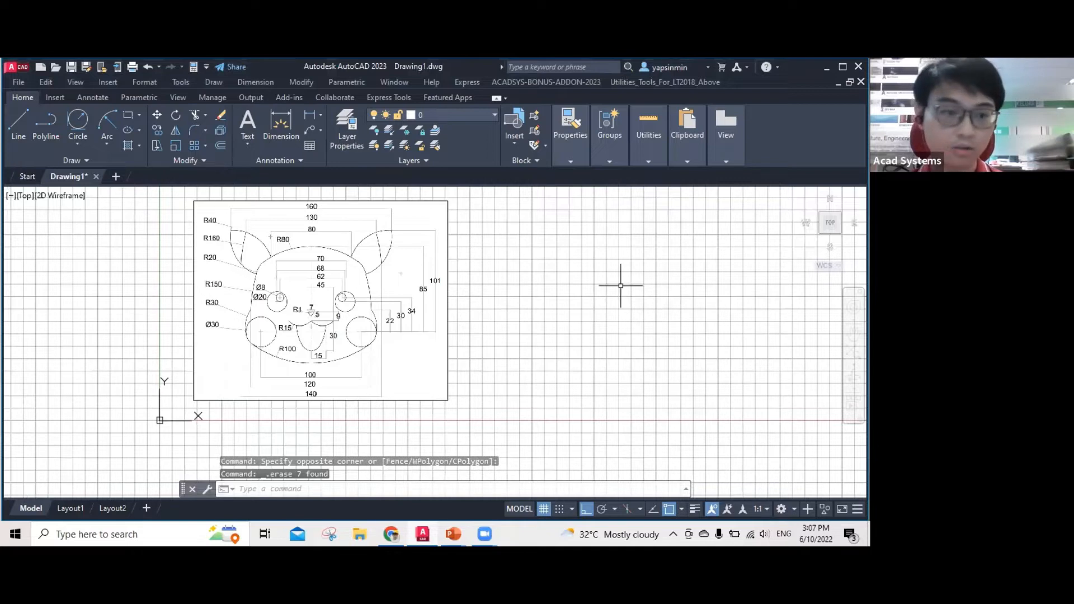
Draw a horizontal line 100 units long in the empty space beside the reference drawing.
{"action": "middle_click_drag", "start_coordinate": [621, 285], "coordinate": [565, 323]}
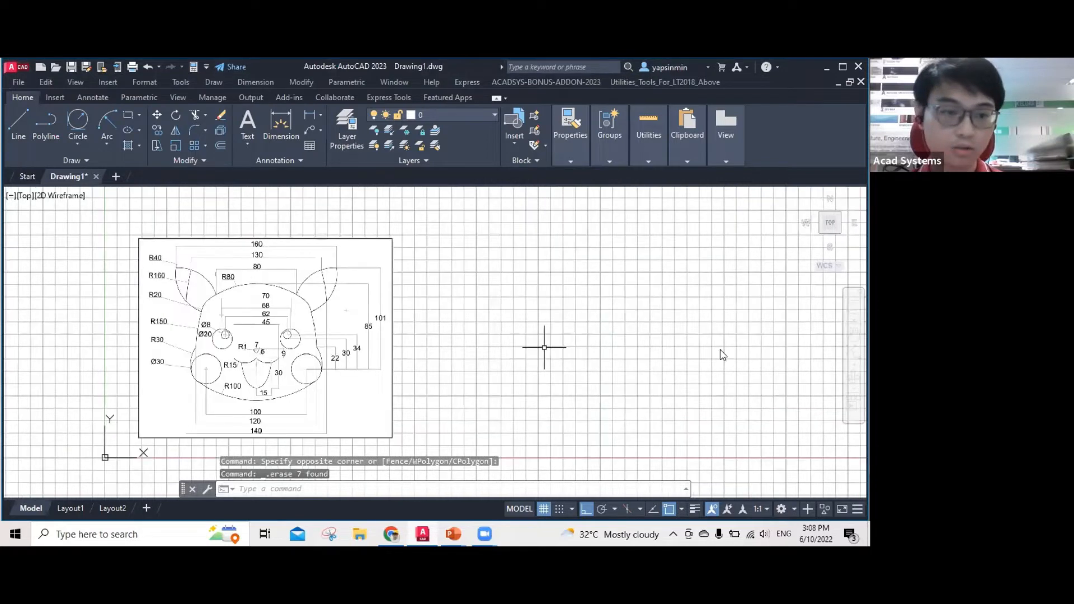
{"action": "key", "text": "Escape"}
{"action": "scroll", "coordinate": [401, 398], "scroll_direction": "up", "scroll_amount": 2}
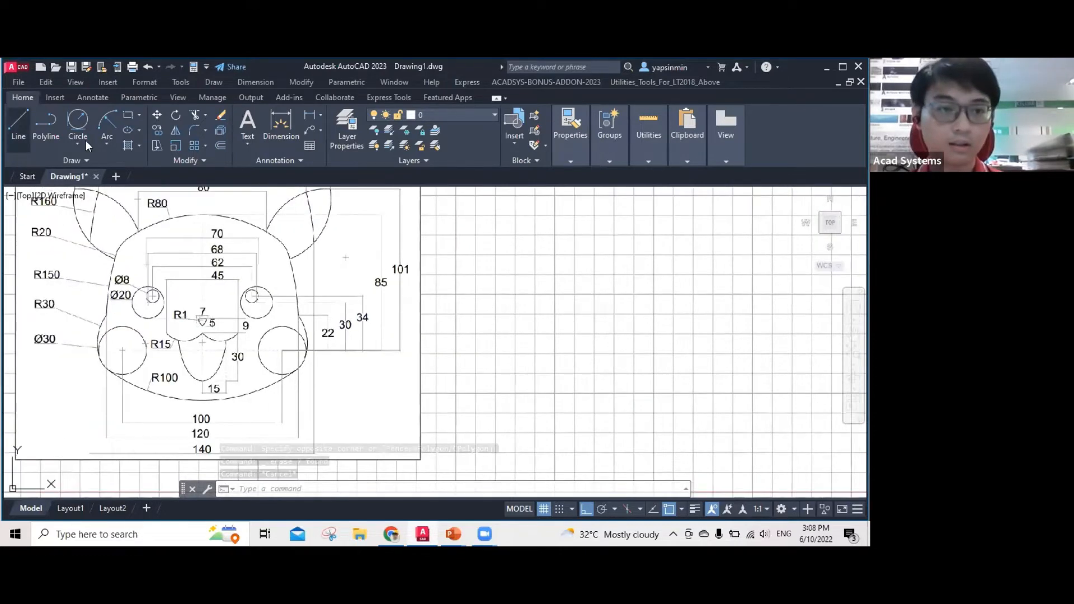
{"action": "key", "text": "Escape"}
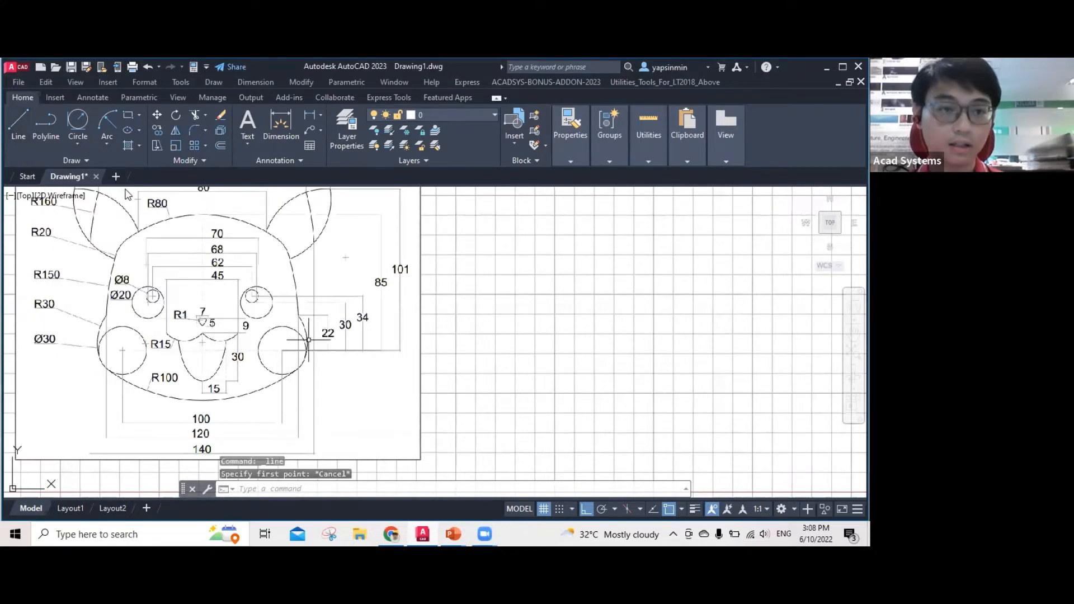
{"action": "key", "text": "space"}
{"action": "left_click", "coordinate": [551, 353]}
{"action": "type", "text": "100"}
{"action": "key", "text": "Return"}
{"action": "key", "text": "Escape"}
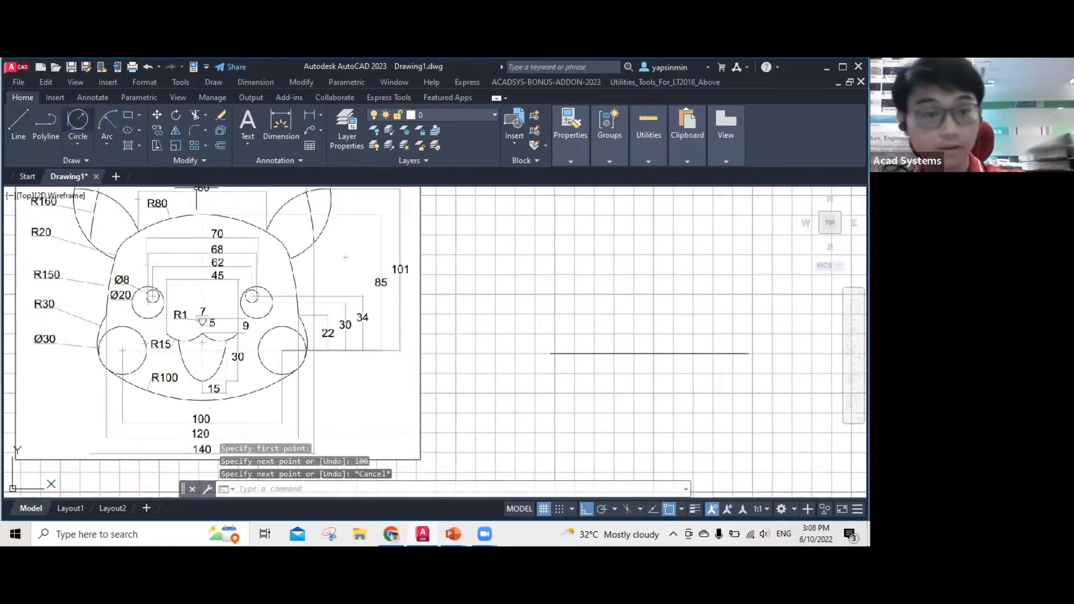
Draw a cheek circle of diameter 30 centred on the left end of the 100-unit line.
{"action": "left_click", "coordinate": [78, 144]}
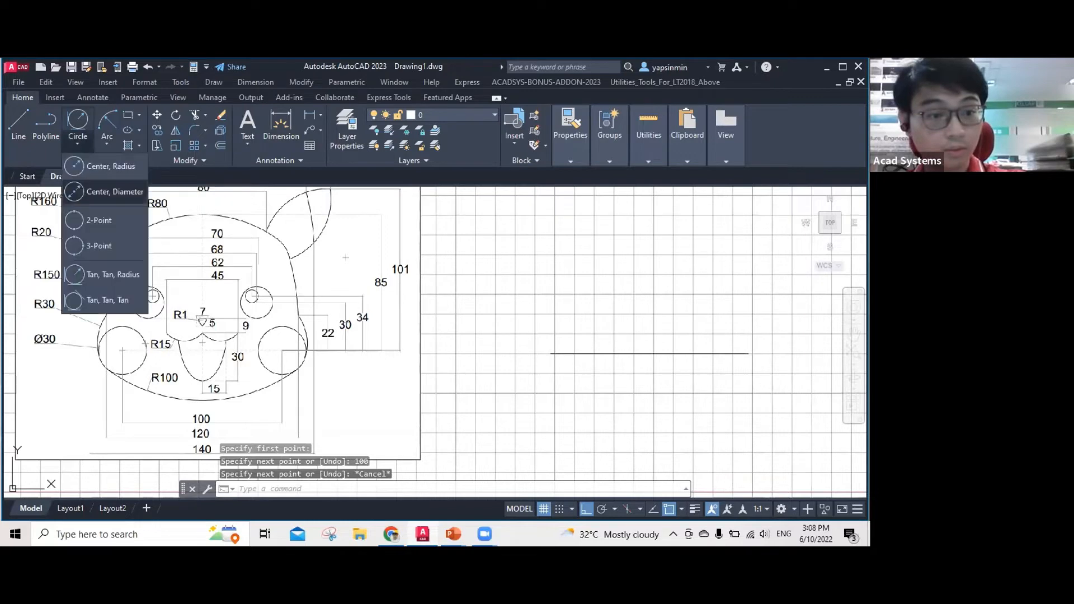
{"action": "left_click", "coordinate": [112, 192]}
{"action": "left_click", "coordinate": [551, 353]}
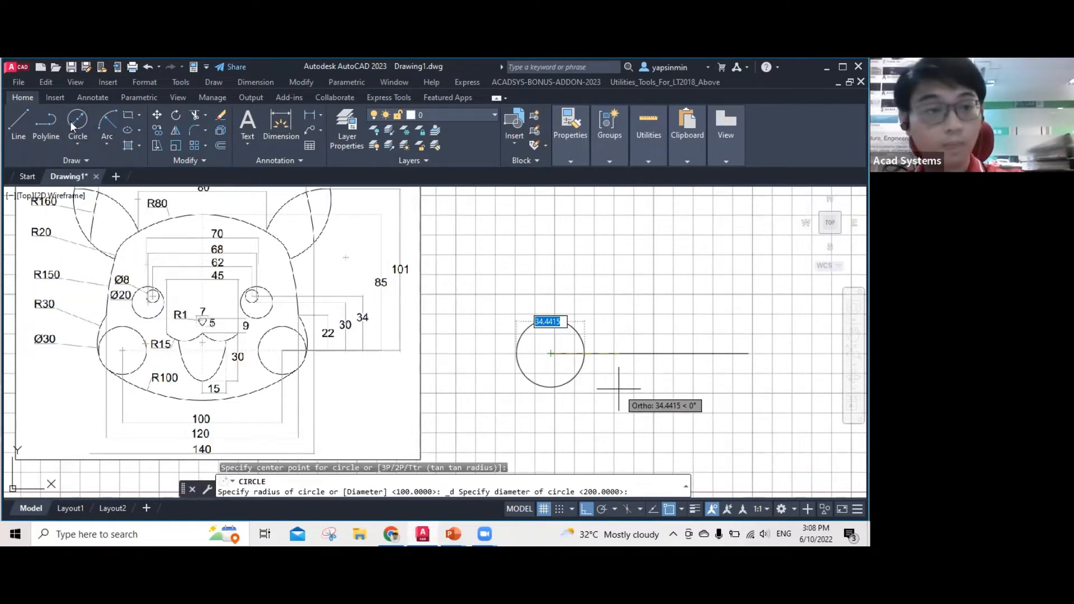
{"action": "type", "text": "30"}
{"action": "key", "text": "Return"}
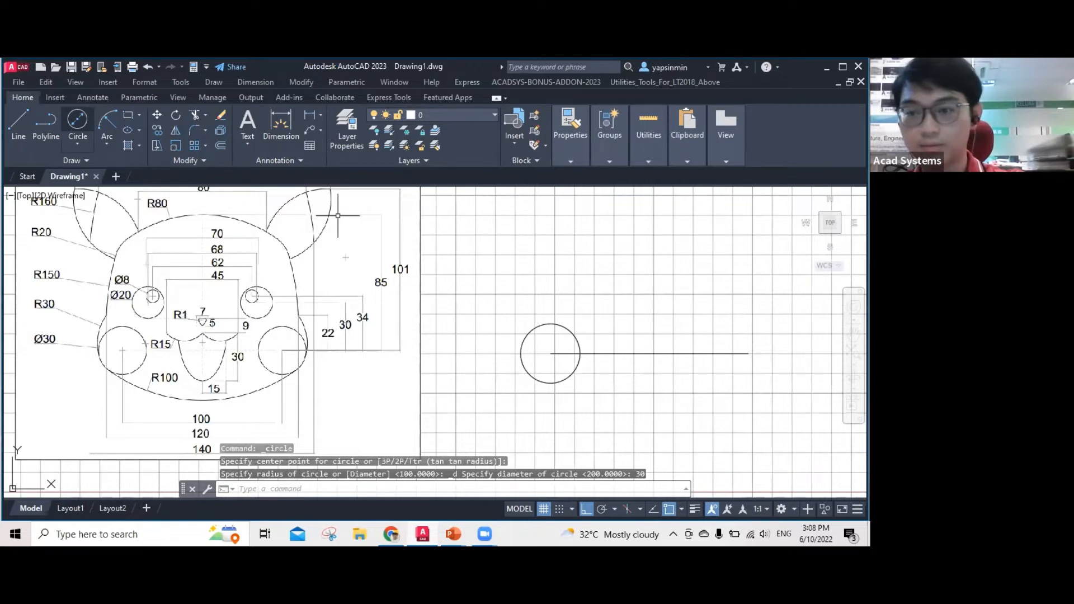
Draw a second cheek circle of diameter 30 centred on the right end of the line.
{"action": "left_click", "coordinate": [77, 120]}
{"action": "left_click", "coordinate": [748, 354]}
{"action": "type", "text": "30"}
{"action": "key", "text": "Return"}
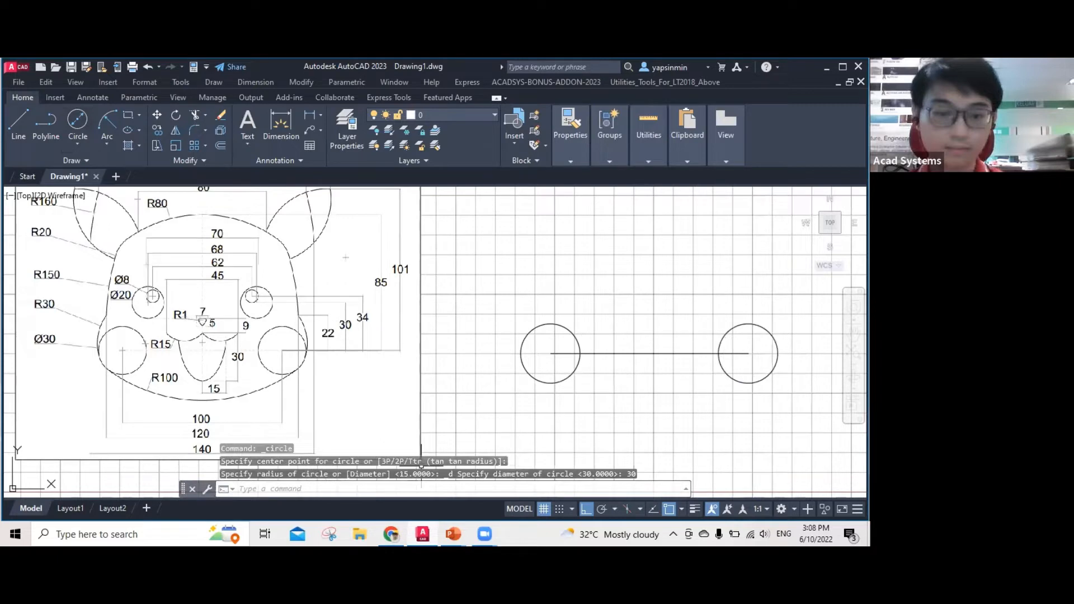
{"action": "key", "text": "Escape"}
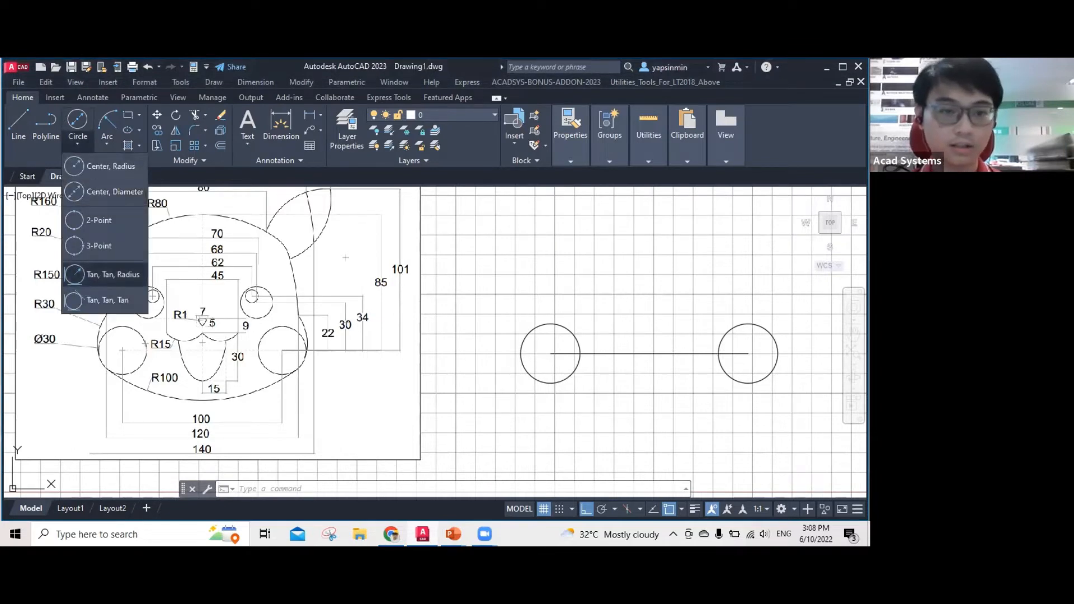
Draw a radius 100 circle tangent to the undersides of both cheek circles and trim it to the lower chin arc.
{"action": "left_click", "coordinate": [112, 275]}
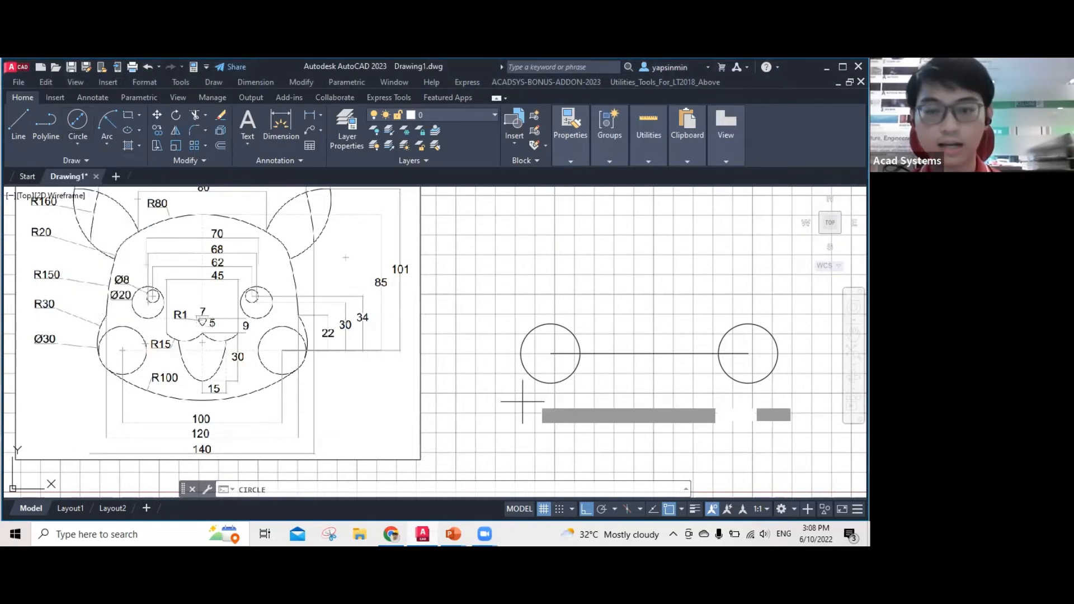
{"action": "left_click", "coordinate": [546, 379]}
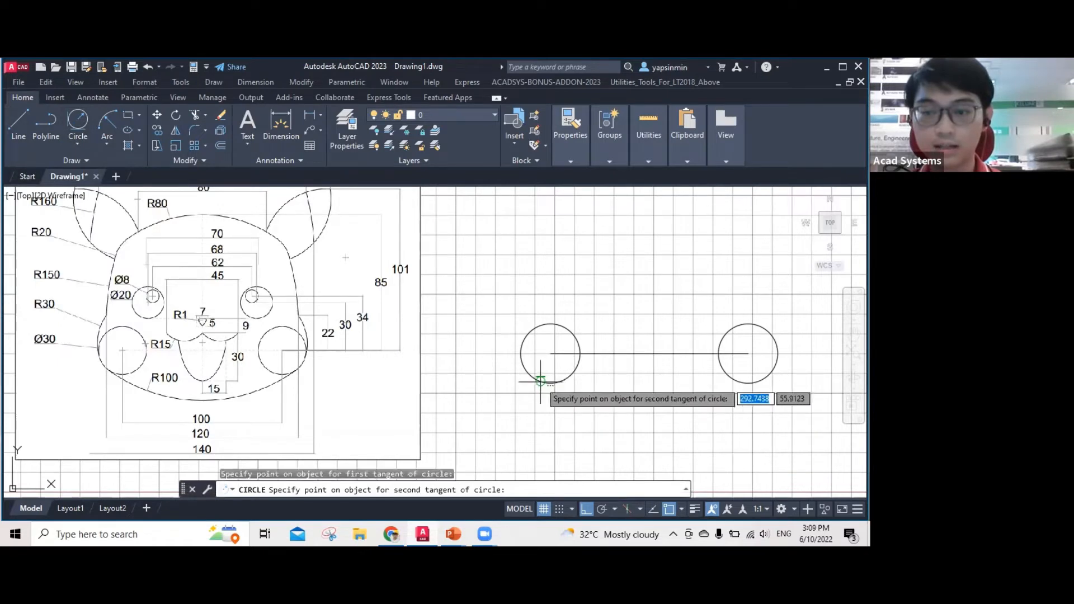
{"action": "left_click", "coordinate": [756, 384]}
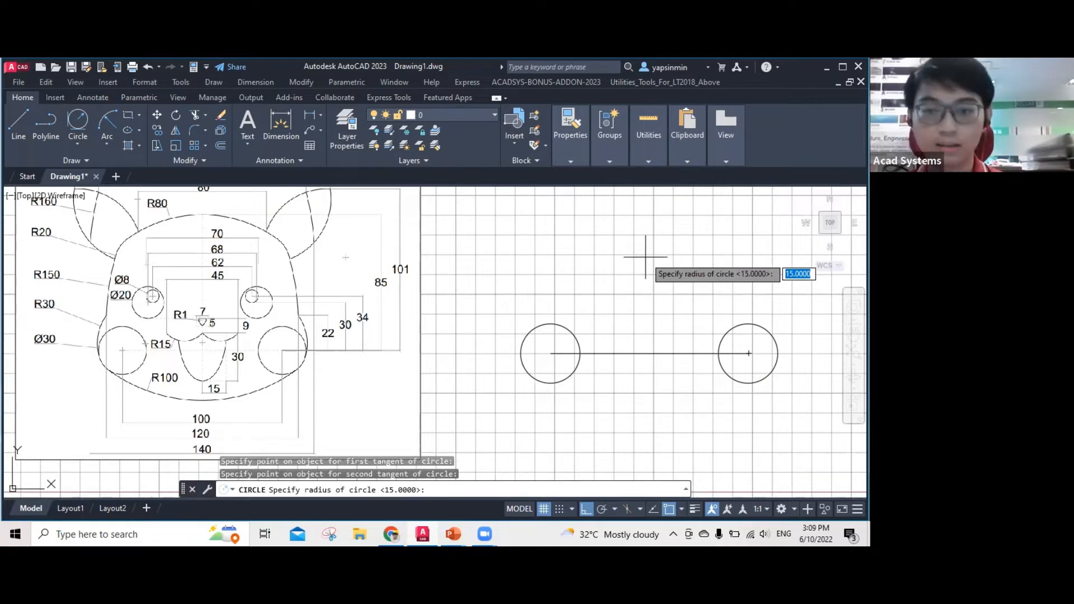
{"action": "type", "text": "100"}
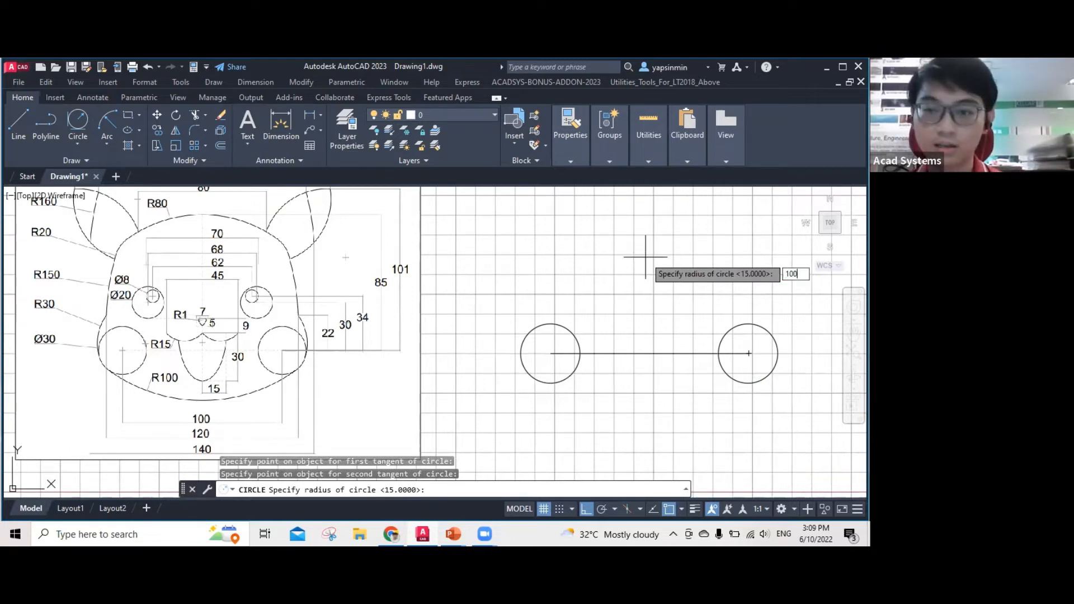
{"action": "key", "text": "Return"}
{"action": "key", "text": "Escape"}
{"action": "scroll", "coordinate": [621, 272], "scroll_direction": "down", "scroll_amount": 2}
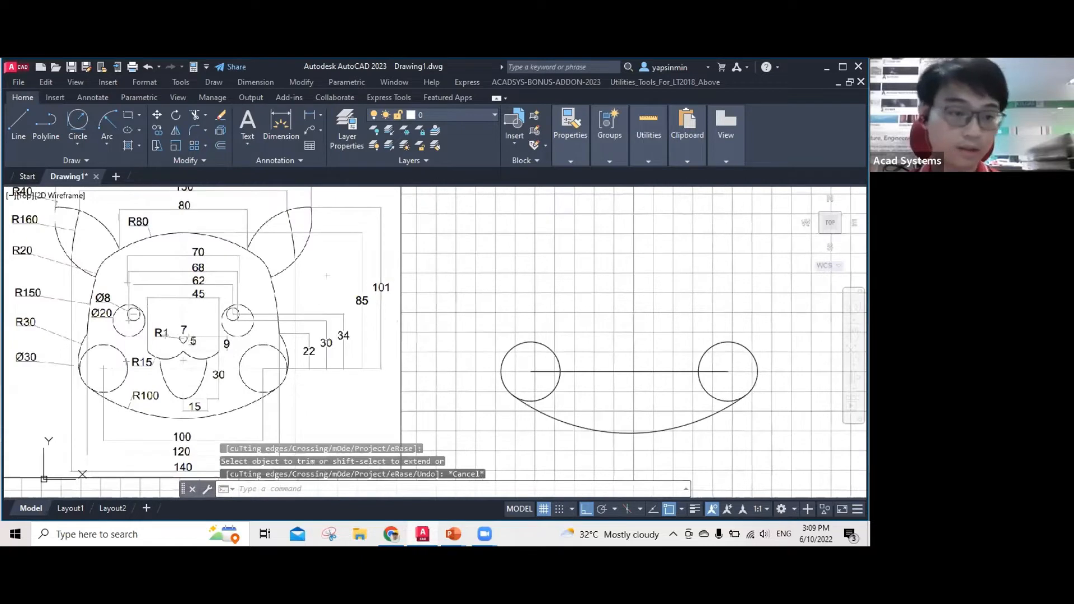
{"action": "key", "text": "Escape"}
Draw a helper rectangle 60 by 22 from the line's midpoint, extending up and to the left.
{"action": "middle_click_drag", "start_coordinate": [92, 336], "coordinate": [130, 336]}
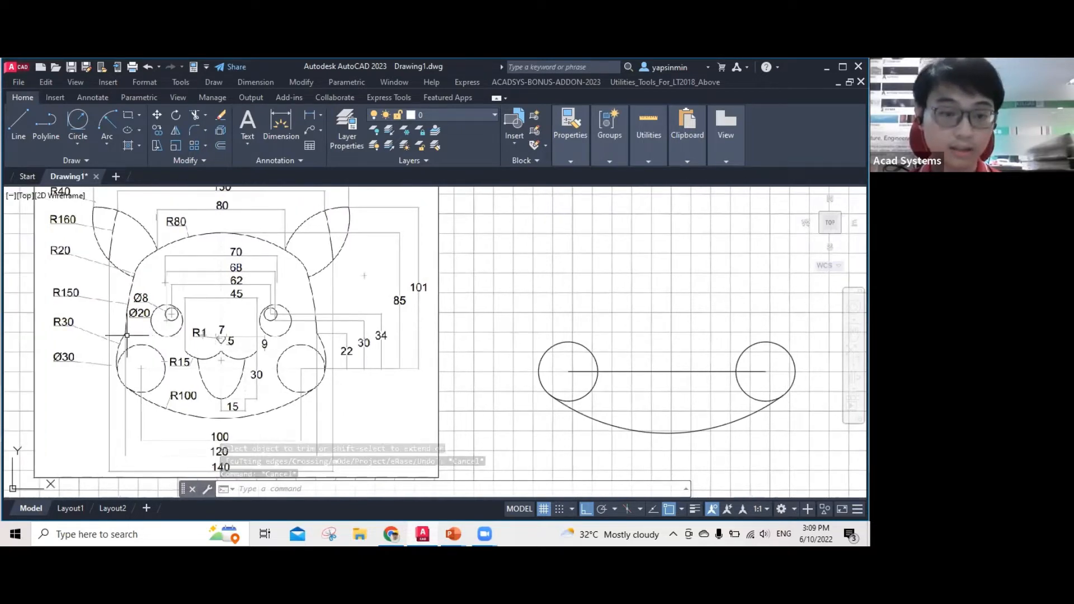
{"action": "scroll", "coordinate": [332, 343], "scroll_direction": "up", "scroll_amount": 2}
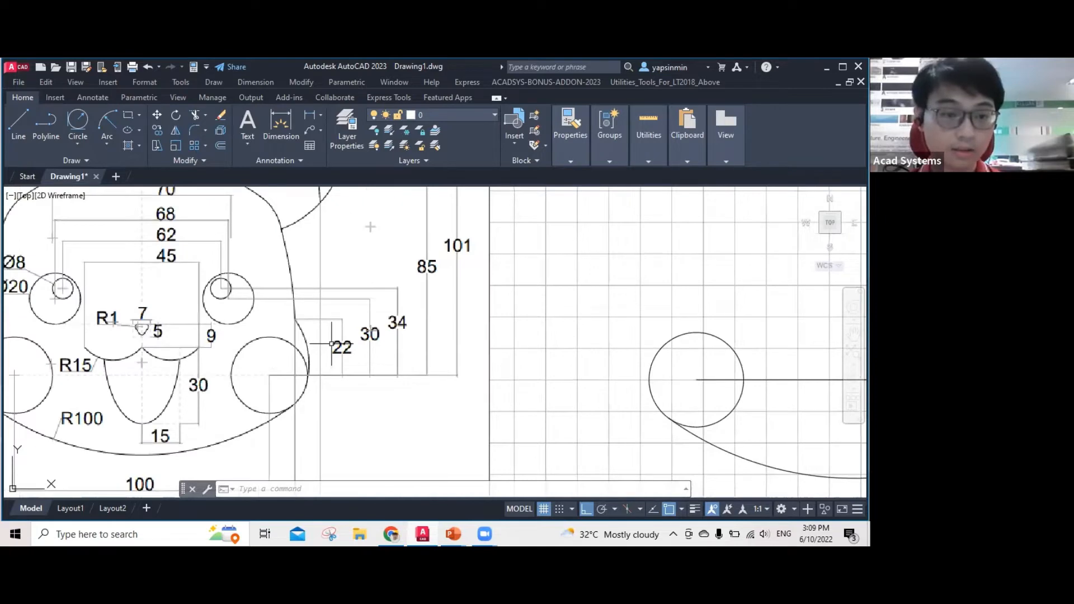
{"action": "scroll", "coordinate": [375, 264], "scroll_direction": "down", "scroll_amount": 2}
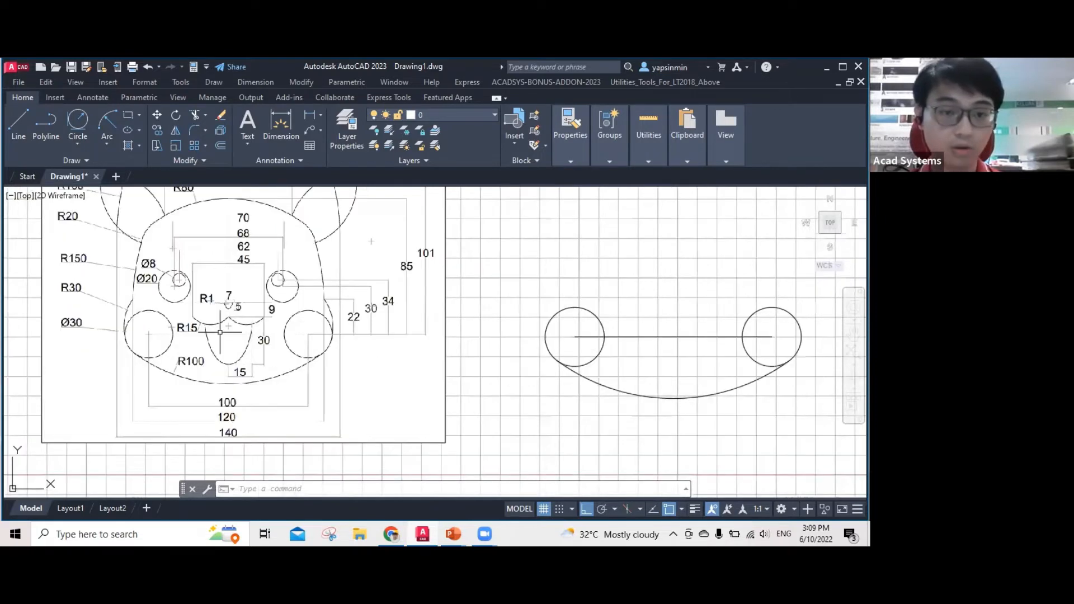
{"action": "middle_click_drag", "start_coordinate": [653, 330], "coordinate": [606, 340]}
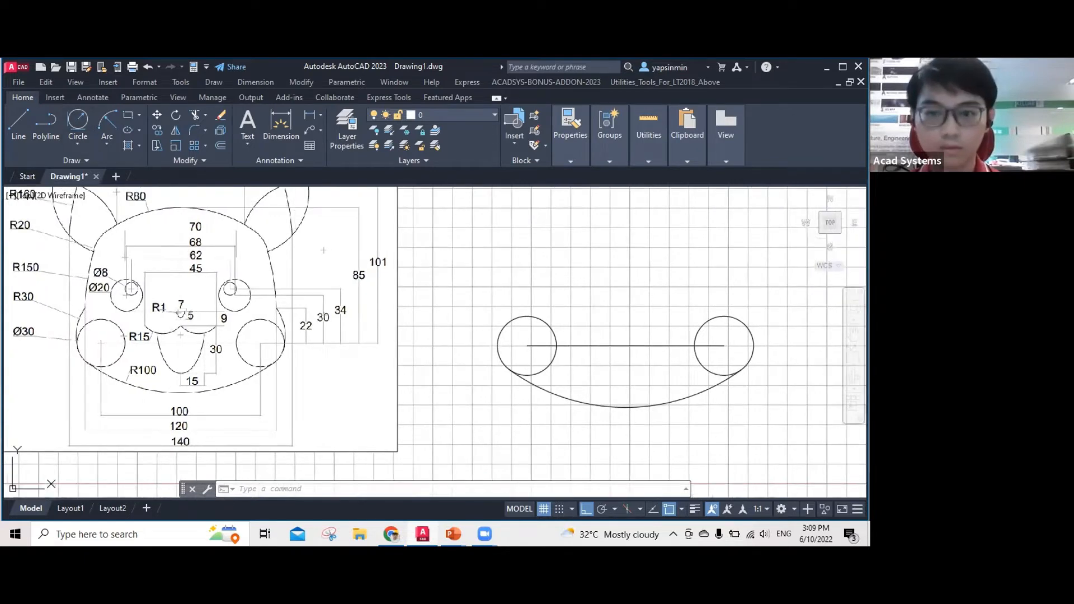
{"action": "left_click", "coordinate": [128, 116]}
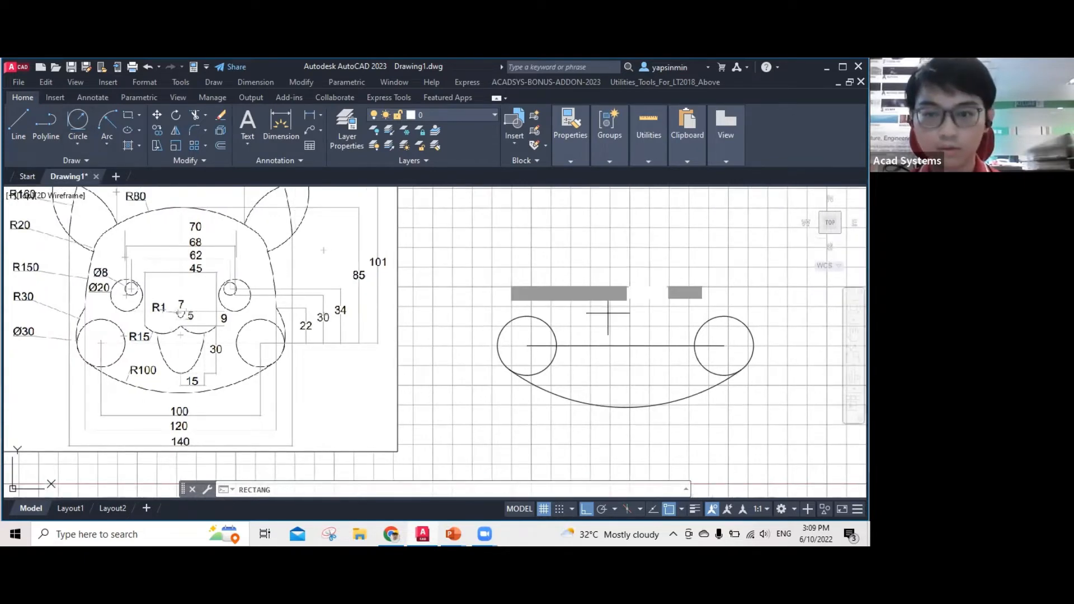
{"action": "left_click", "coordinate": [626, 346]}
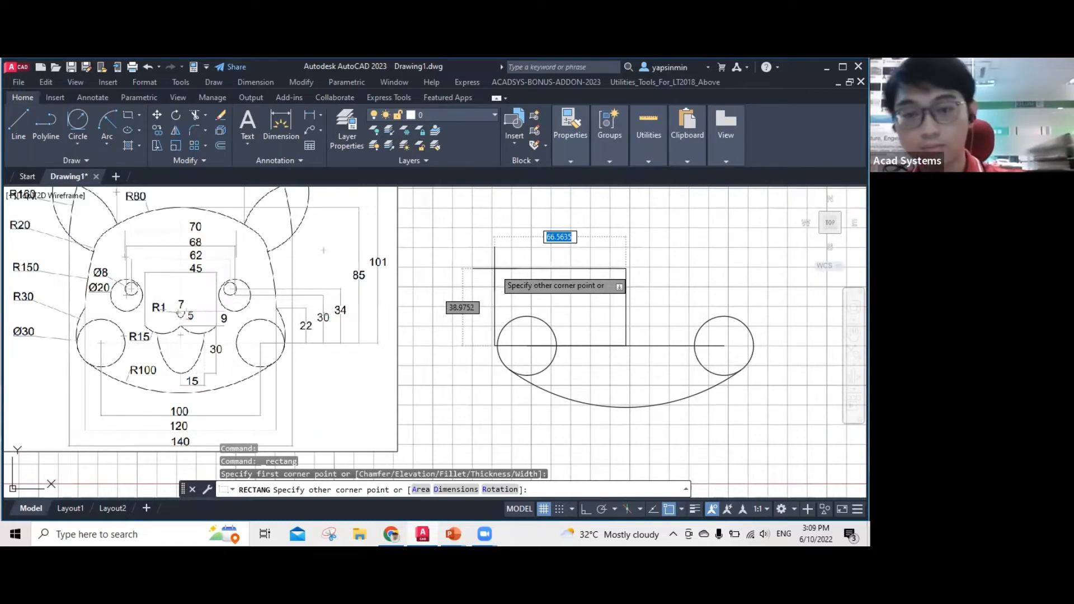
{"action": "type", "text": "60"}
{"action": "key", "text": "Tab"}
{"action": "type", "text": "22"}
{"action": "key", "text": "Return"}
{"action": "key", "text": "Escape"}
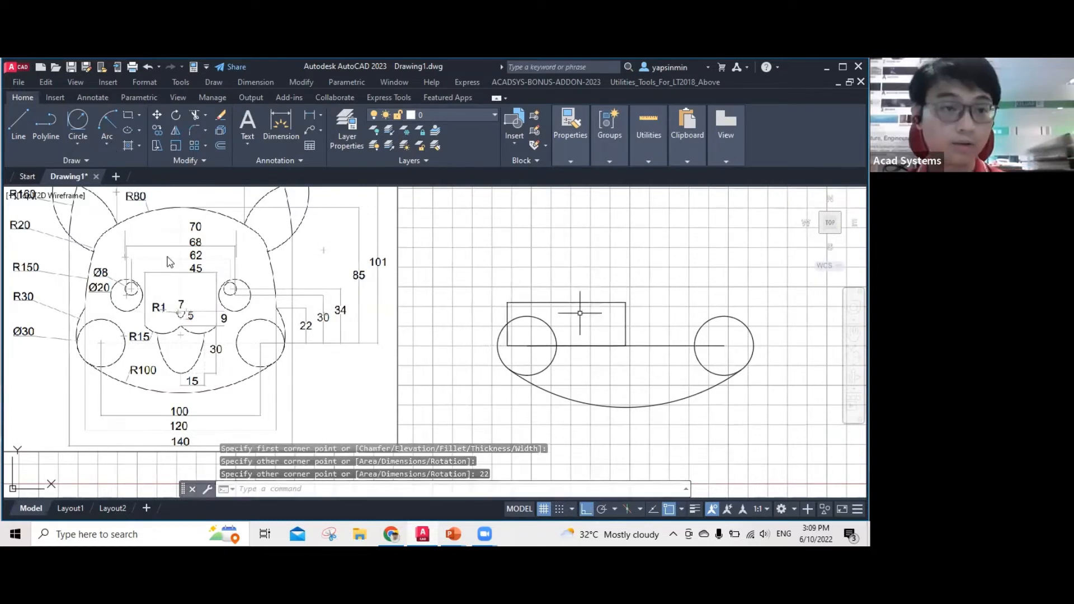
Draw a Start, End, Radius arc of radius 30 from the rectangle's upper-left corner to the left cheek circle's left quadrant.
{"action": "scroll", "coordinate": [526, 337], "scroll_direction": "up", "scroll_amount": 2}
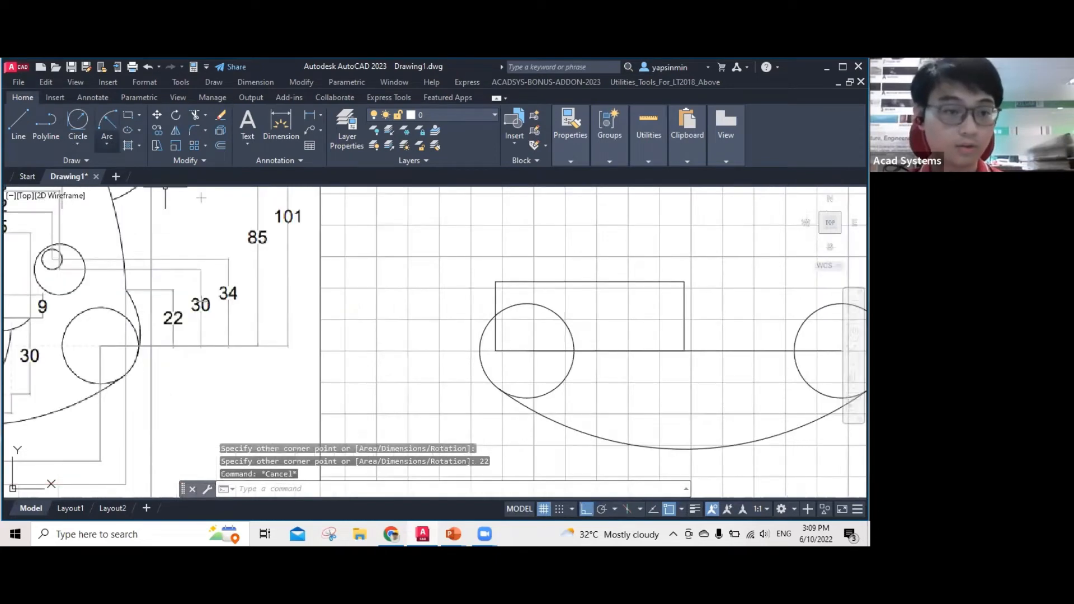
{"action": "middle_click_drag", "start_coordinate": [325, 304], "coordinate": [555, 303]}
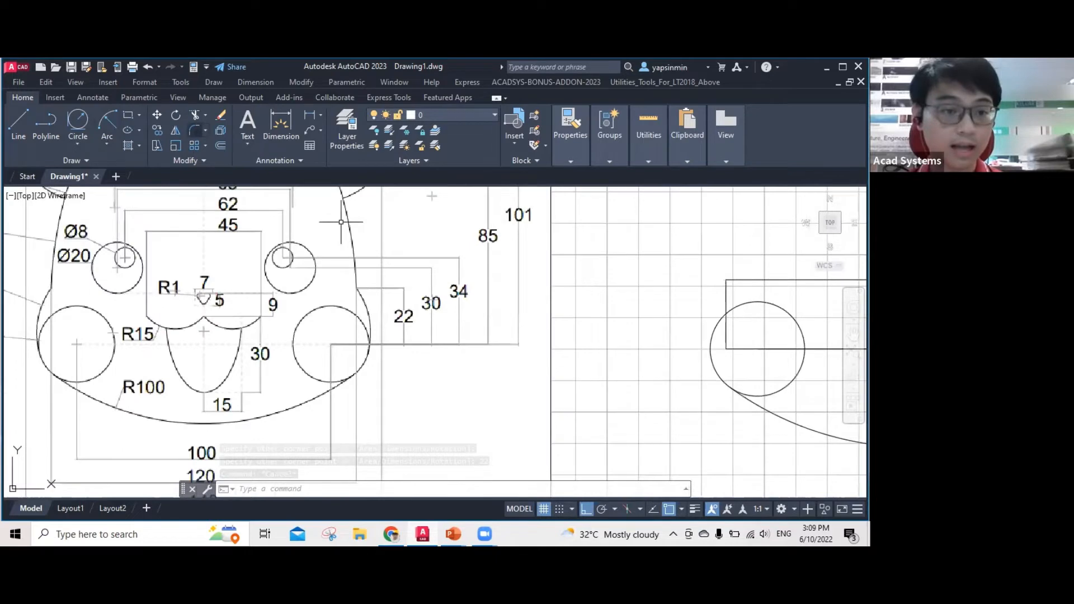
{"action": "left_click", "coordinate": [107, 145]}
{"action": "left_click", "coordinate": [148, 326]}
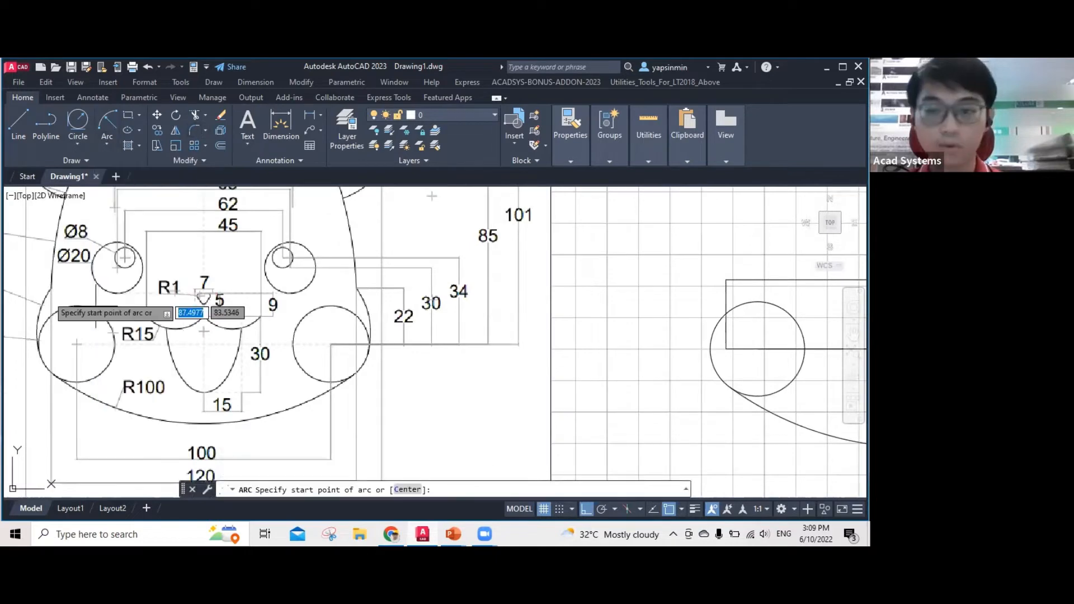
{"action": "middle_click_drag", "start_coordinate": [47, 294], "coordinate": [217, 309]}
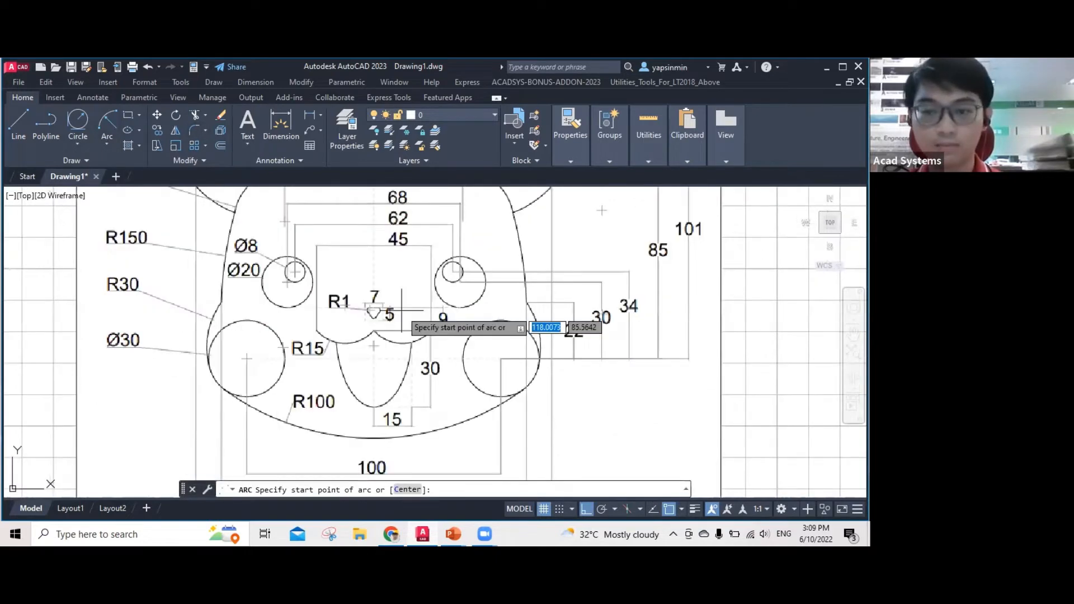
{"action": "middle_click_drag", "start_coordinate": [402, 311], "coordinate": [226, 314]}
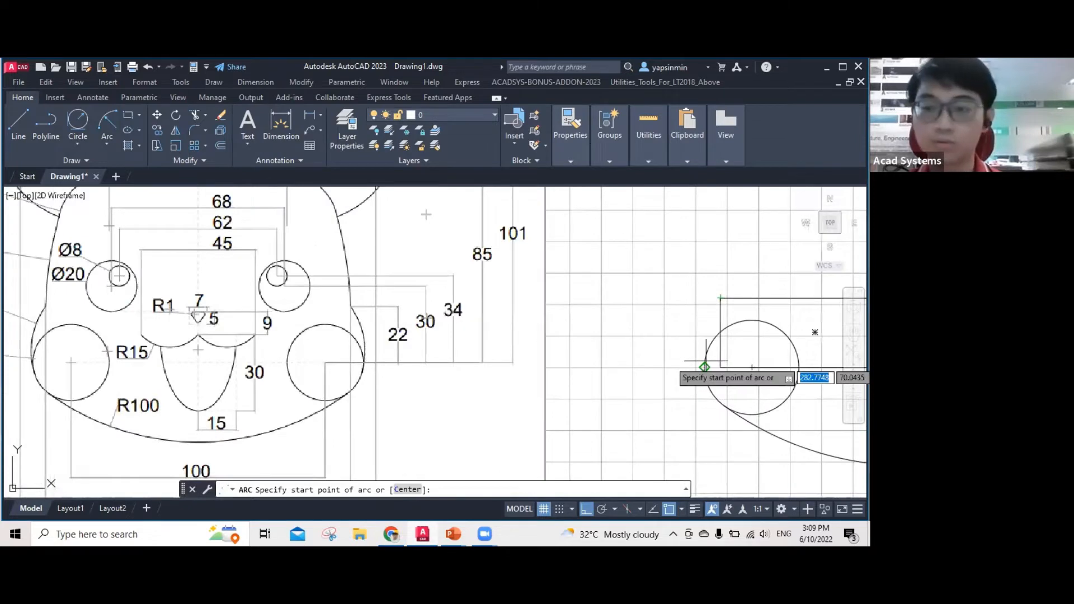
{"action": "left_click", "coordinate": [720, 298]}
{"action": "type", "text": "e"}
{"action": "key", "text": "Return"}
{"action": "left_click", "coordinate": [705, 368]}
{"action": "type", "text": "r"}
{"action": "key", "text": "Return"}
{"action": "middle_click_drag", "start_coordinate": [671, 360], "coordinate": [677, 363]}
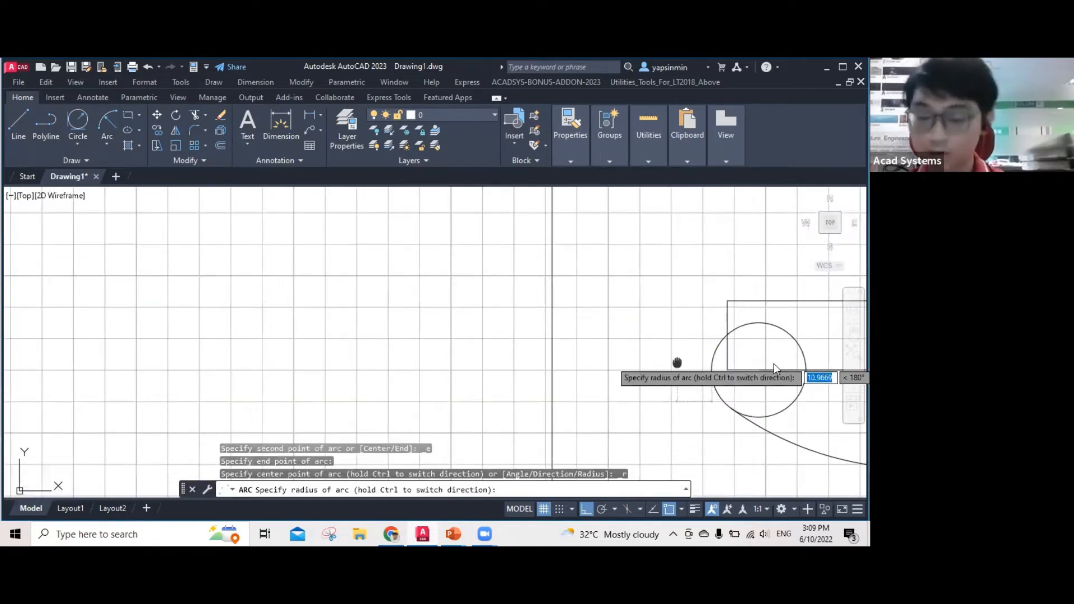
{"action": "scroll", "coordinate": [741, 361], "scroll_direction": "down", "scroll_amount": 2}
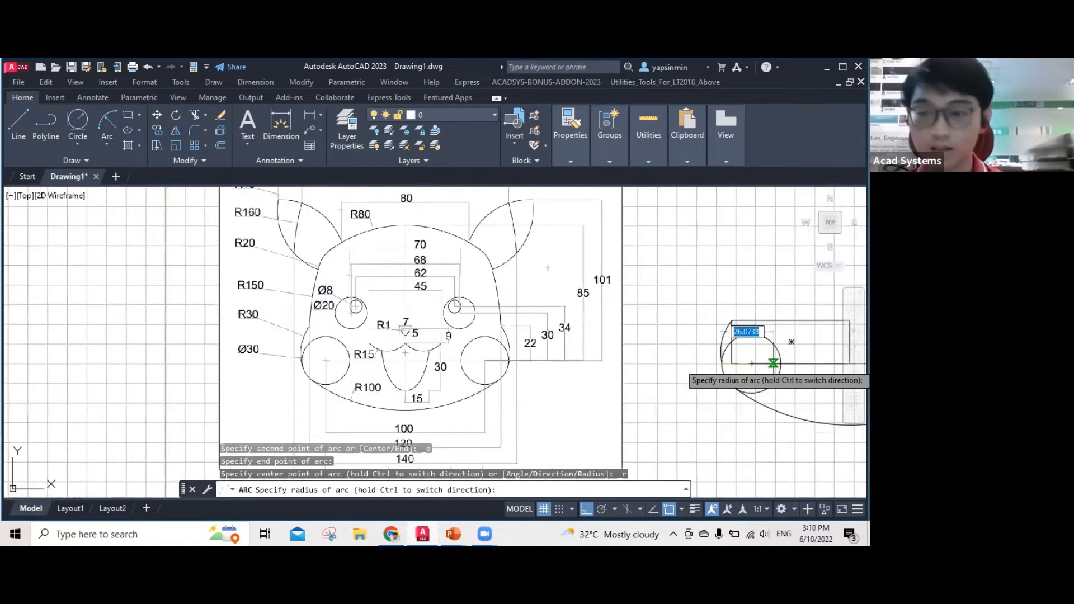
{"action": "type", "text": "30"}
{"action": "key", "text": "Return"}
{"action": "key", "text": "Escape"}
Erase the helper rectangle above the horizontal line.
{"action": "middle_click_drag", "start_coordinate": [784, 335], "coordinate": [780, 336]}
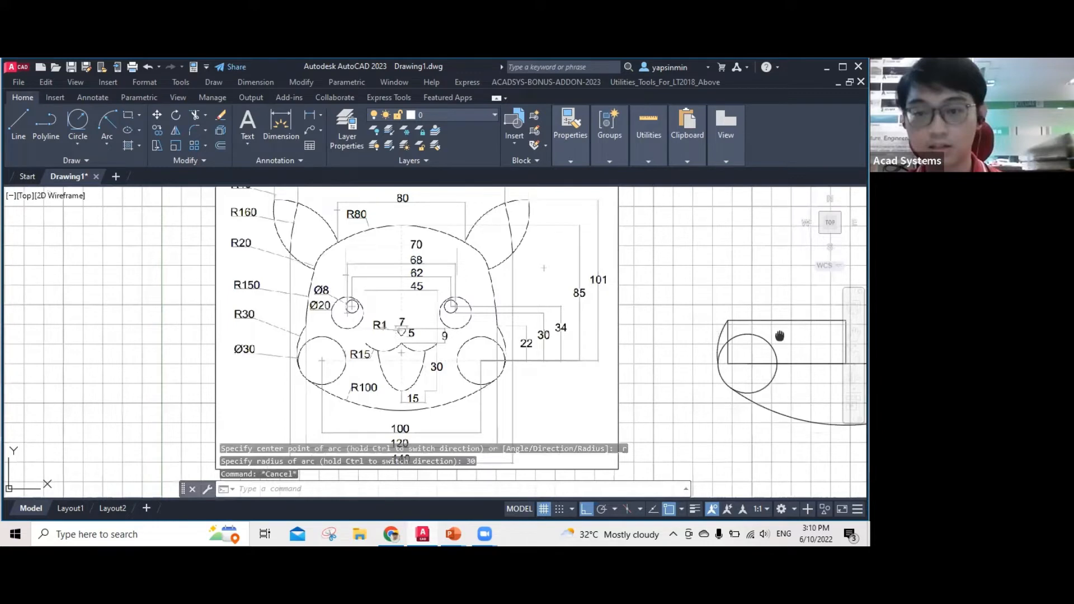
{"action": "middle_click_drag", "start_coordinate": [779, 336], "coordinate": [621, 326]}
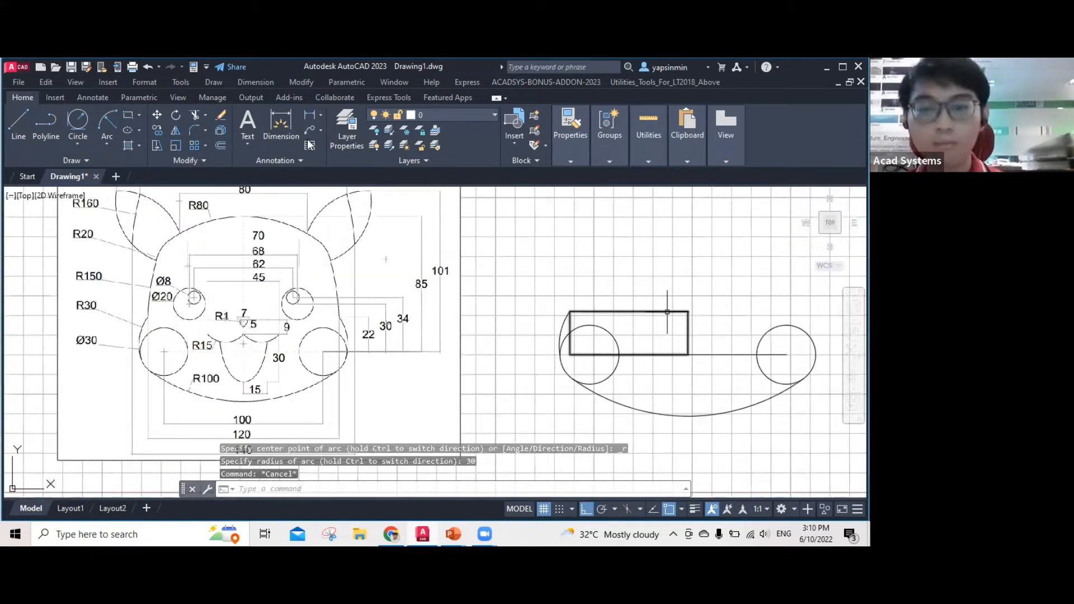
{"action": "left_click", "coordinate": [668, 312]}
{"action": "key", "text": "Delete"}
{"action": "middle_click_drag", "start_coordinate": [612, 328], "coordinate": [521, 328]}
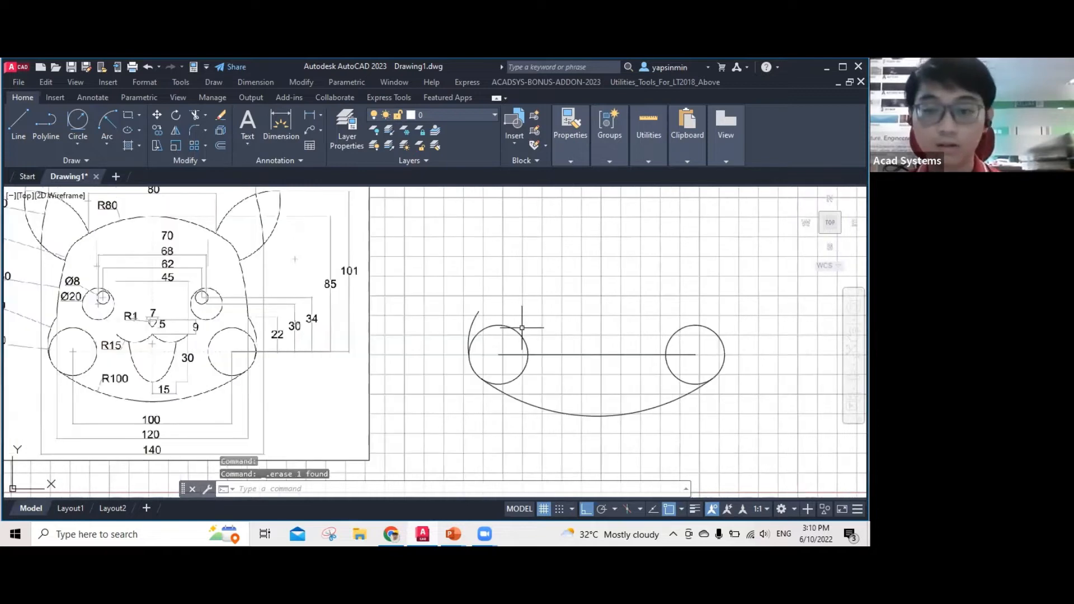
{"action": "type", "text": "MI"}
{"action": "key", "text": "Return"}
{"action": "key", "text": "Escape"}
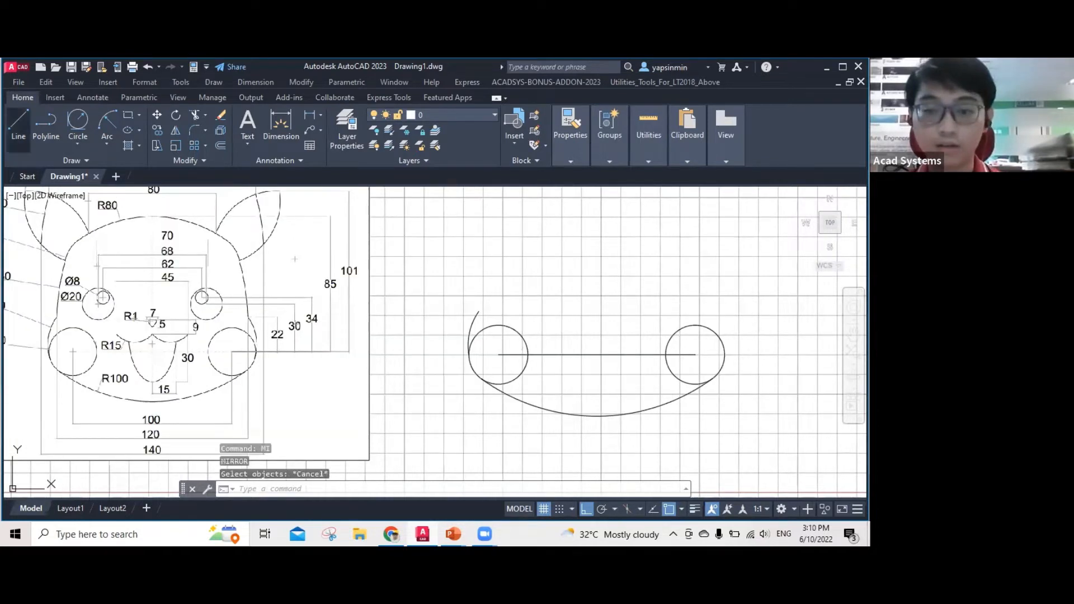
Draw a vertical centre line about 108 long, upward from the midpoint of the horizontal line between the cheek circles.
{"action": "left_click", "coordinate": [18, 125]}
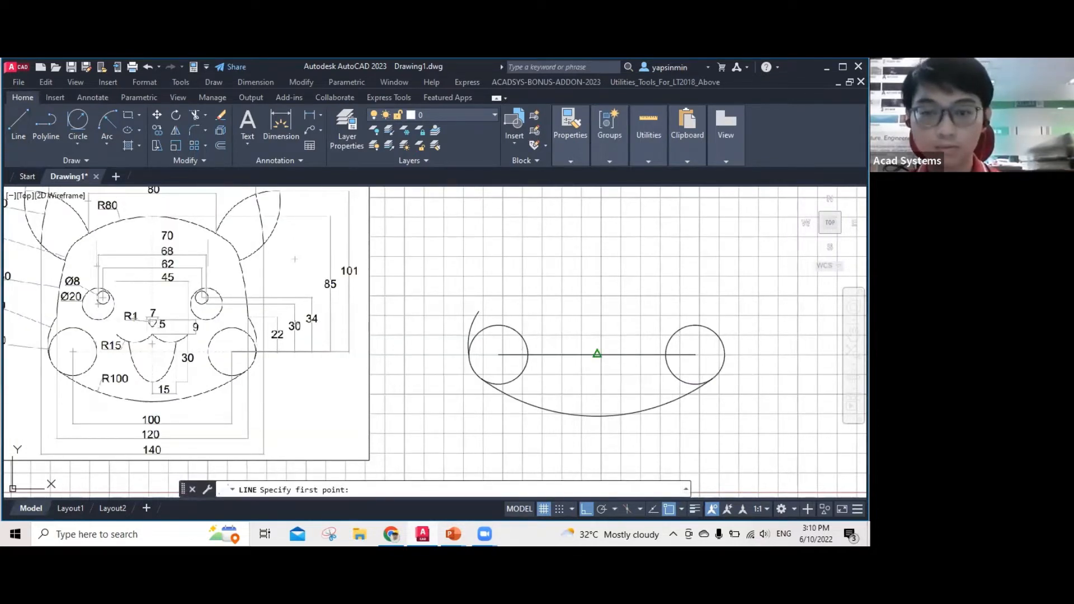
{"action": "left_click", "coordinate": [596, 355]}
{"action": "middle_click_drag", "start_coordinate": [600, 189], "coordinate": [567, 285]}
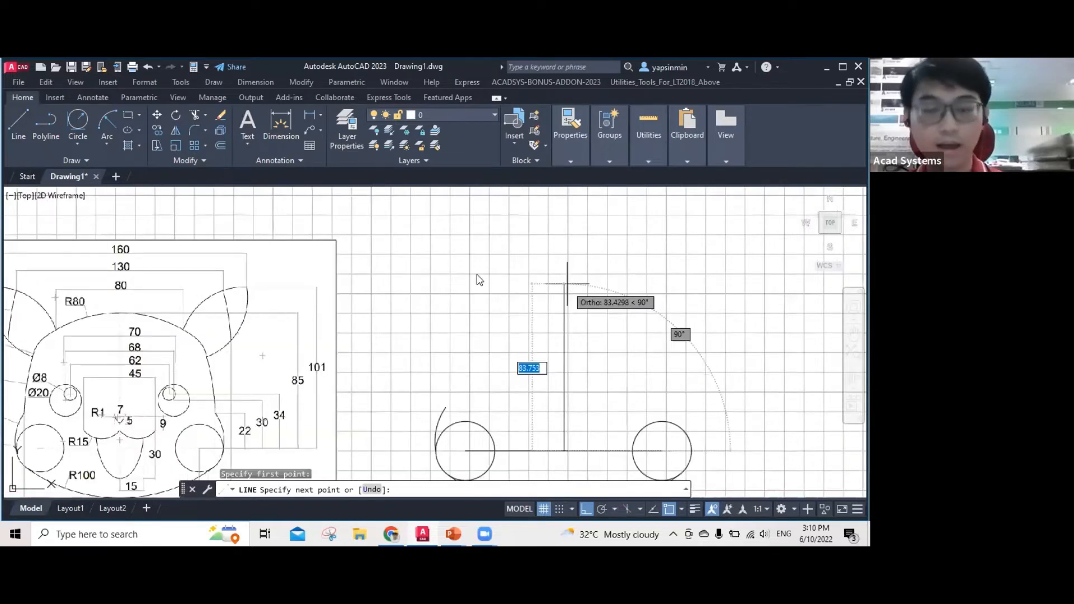
{"action": "left_click", "coordinate": [565, 238]}
{"action": "key", "text": "Escape"}
{"action": "middle_click_drag", "start_coordinate": [506, 308], "coordinate": [479, 273]}
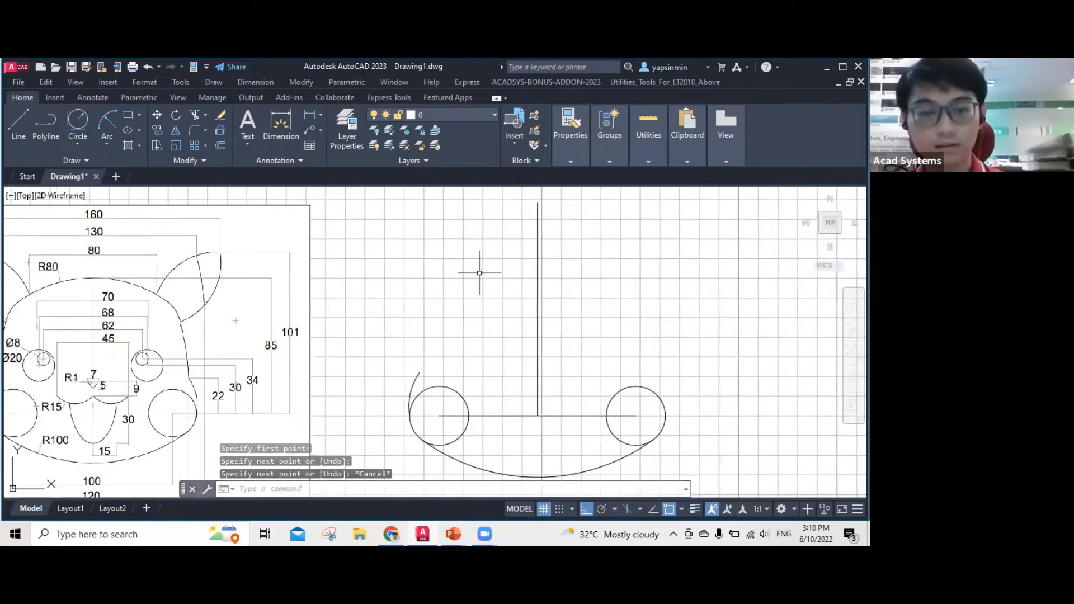
Mirror the radius 30 side arc across the vertical centre line onto the right cheek, keeping the original arc.
{"action": "type", "text": "mi"}
{"action": "key", "text": "Return"}
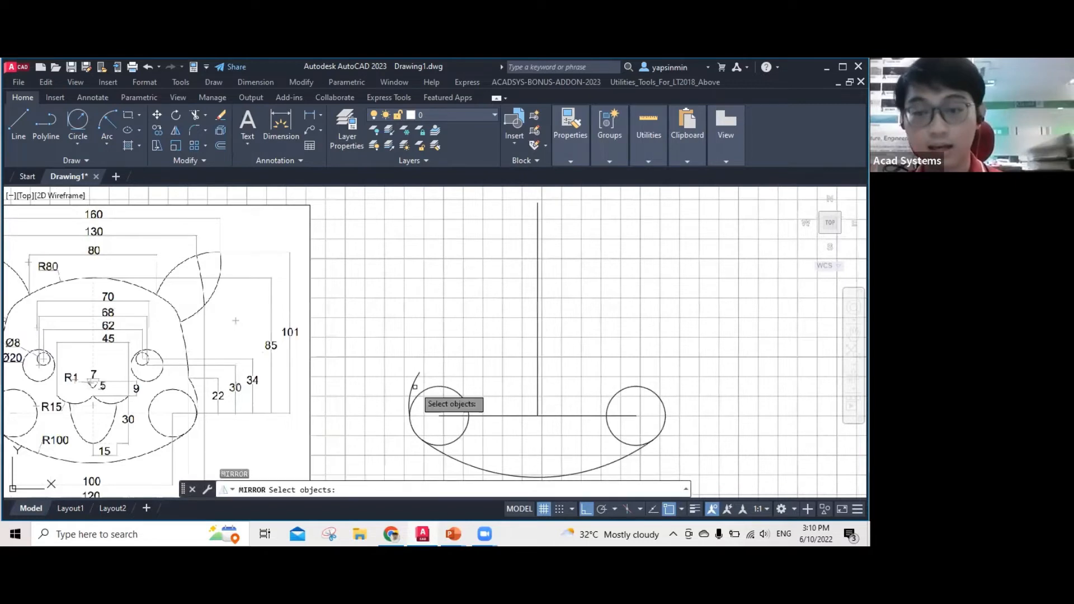
{"action": "left_click", "coordinate": [413, 386]}
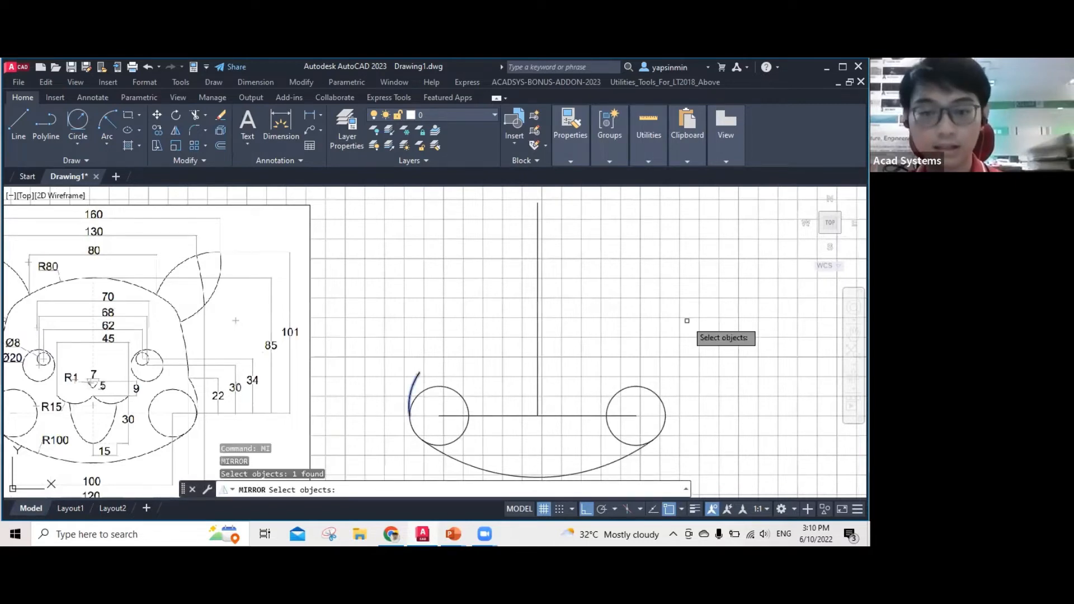
{"action": "key", "text": "Return"}
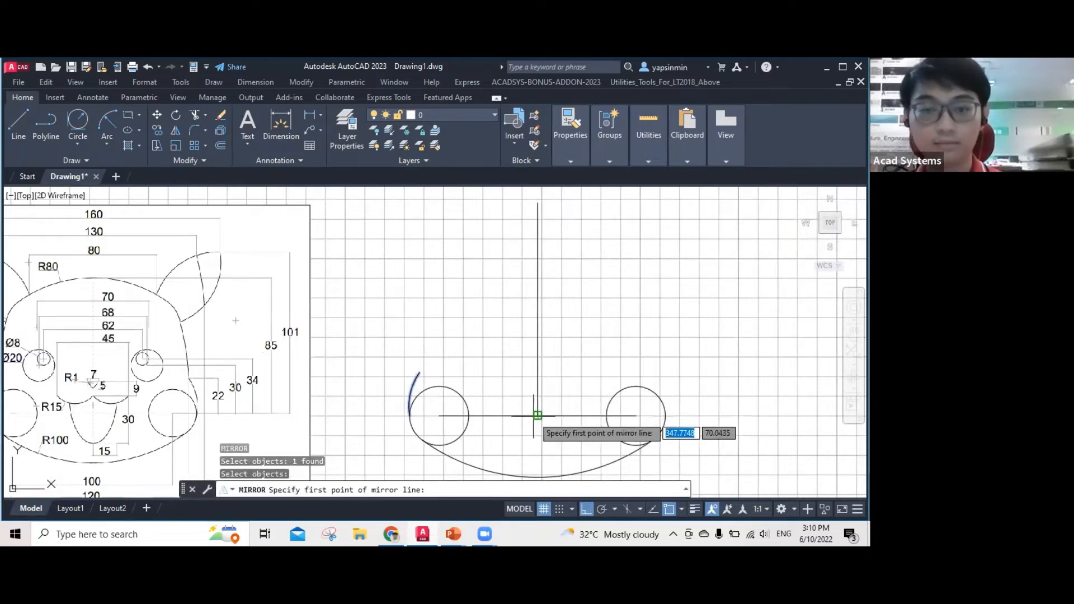
{"action": "left_click", "coordinate": [537, 415]}
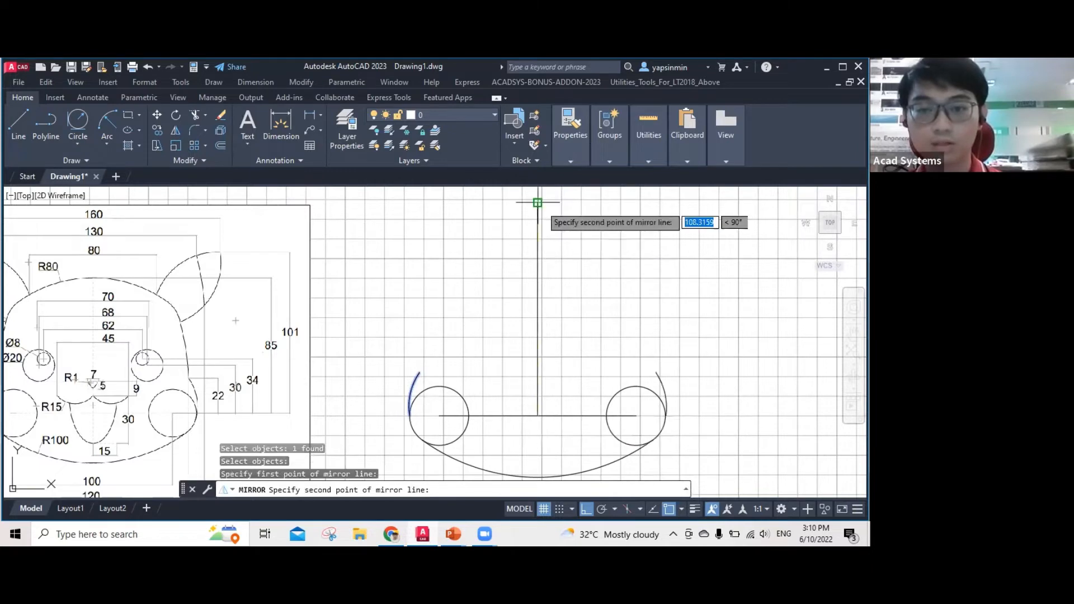
{"action": "left_click", "coordinate": [538, 204]}
{"action": "left_click", "coordinate": [570, 251]}
{"action": "key", "text": "Escape"}
{"action": "middle_click_drag", "start_coordinate": [628, 328], "coordinate": [685, 321]}
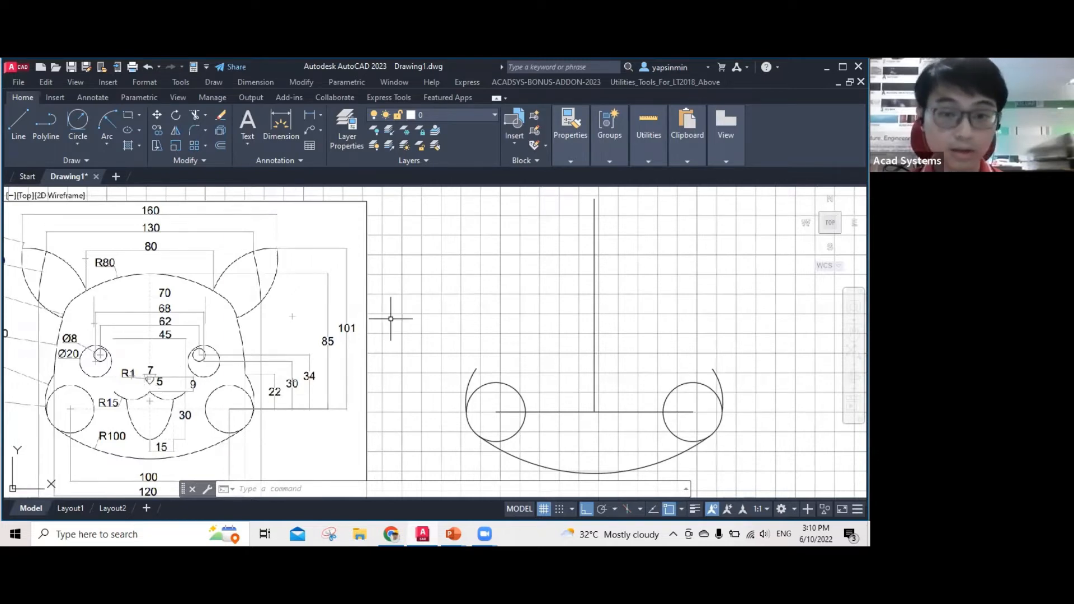
Offset the horizontal line between the cheek circles upward by 101.
{"action": "middle_click_drag", "start_coordinate": [390, 319], "coordinate": [395, 350]}
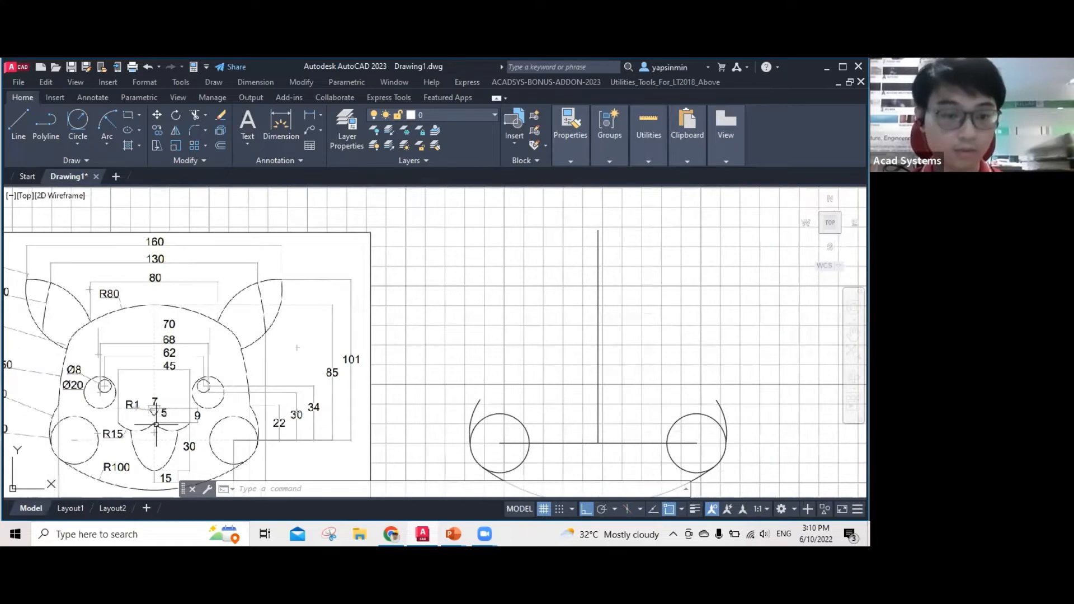
{"action": "scroll", "coordinate": [156, 424], "scroll_direction": "up", "scroll_amount": 2}
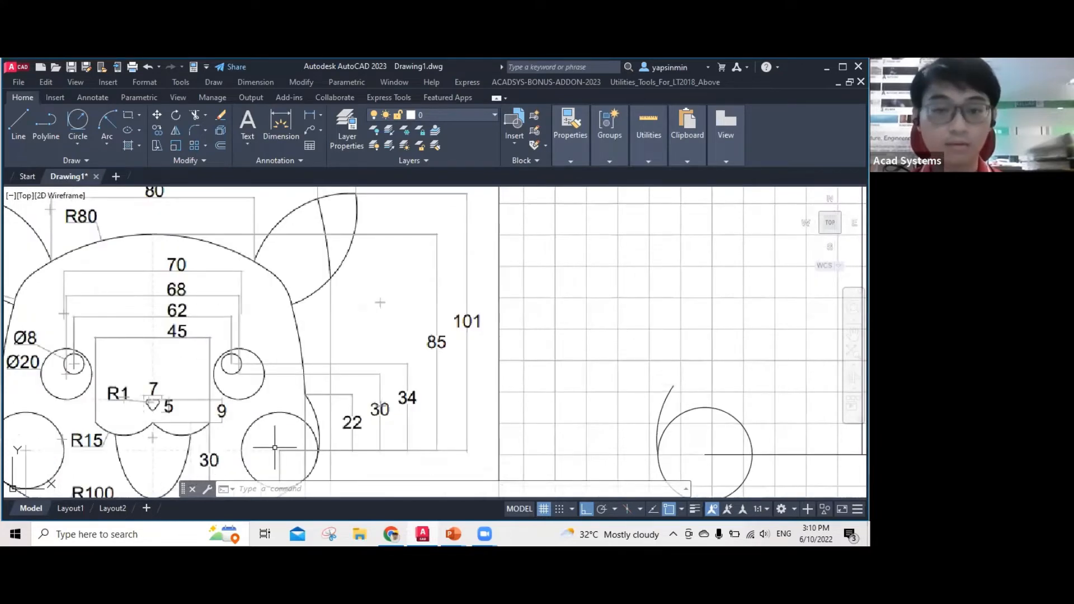
{"action": "scroll", "coordinate": [69, 343], "scroll_direction": "down", "scroll_amount": 2}
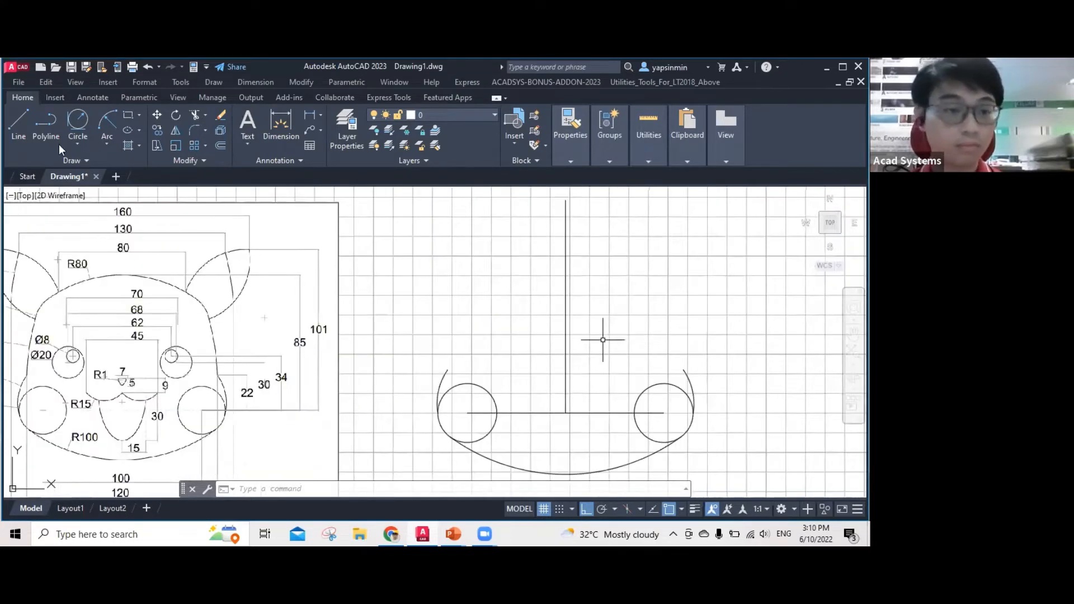
{"action": "key", "text": "Escape"}
{"action": "key", "text": "Escape"}
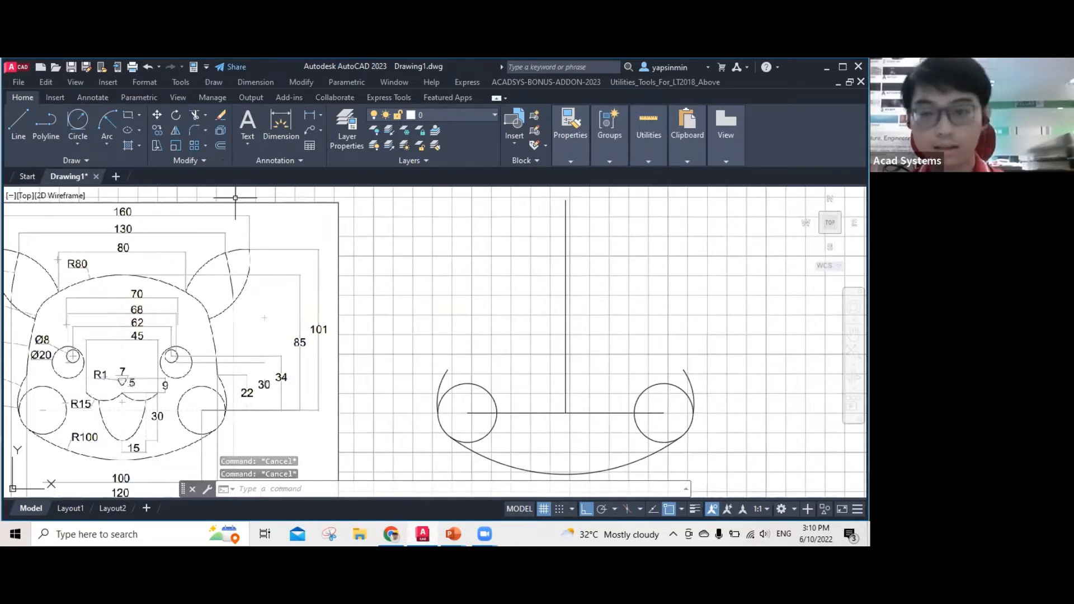
{"action": "type", "text": "o"}
{"action": "key", "text": "Return"}
{"action": "type", "text": "1"}
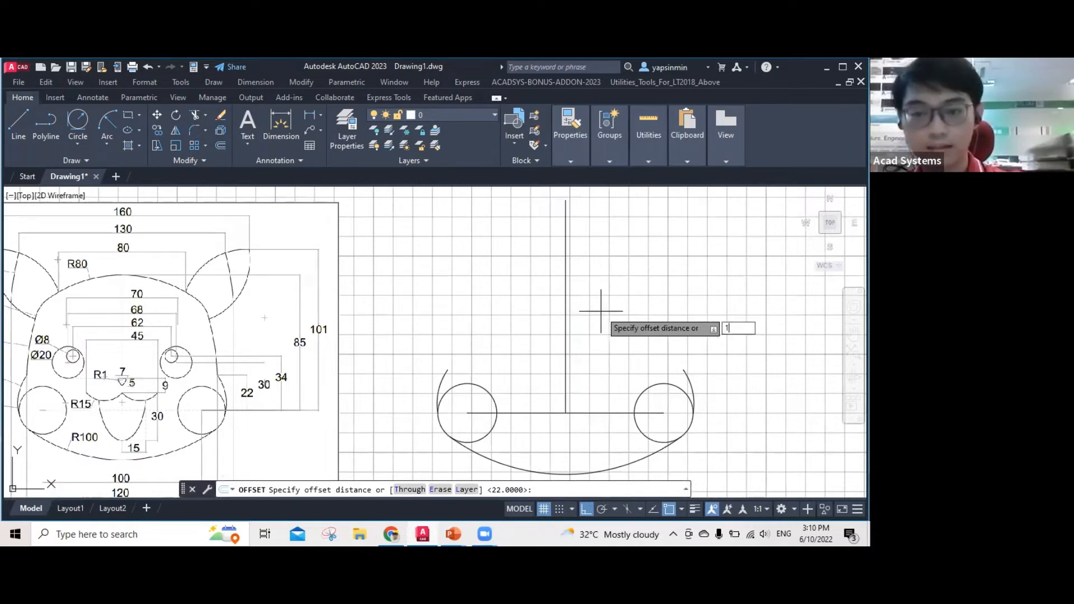
{"action": "type", "text": "01"}
{"action": "key", "text": "Return"}
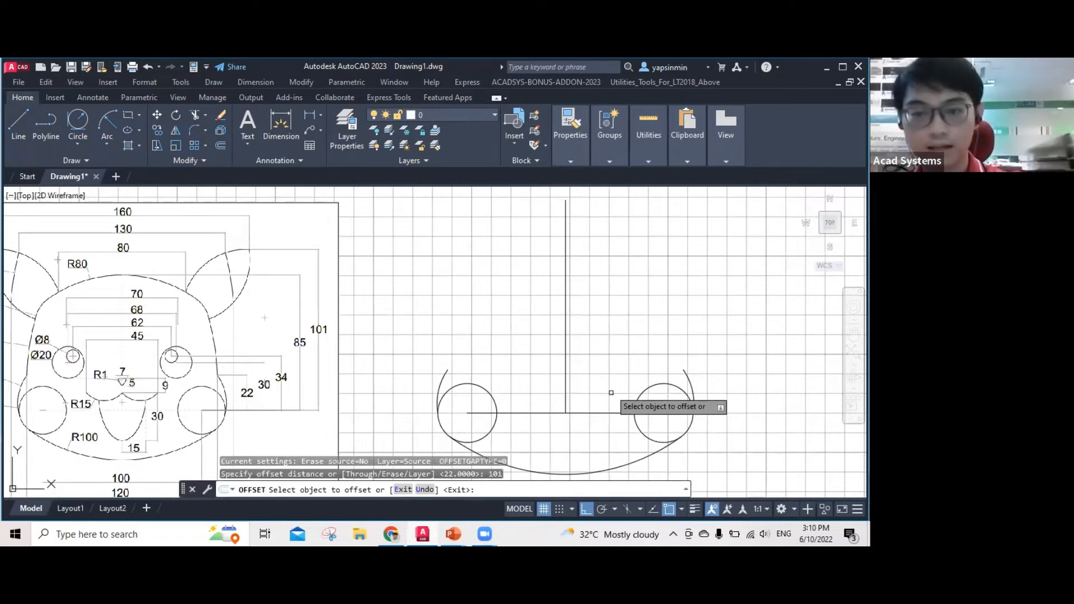
{"action": "left_click", "coordinate": [610, 413]}
{"action": "left_click", "coordinate": [587, 312]}
{"action": "key", "text": "Escape"}
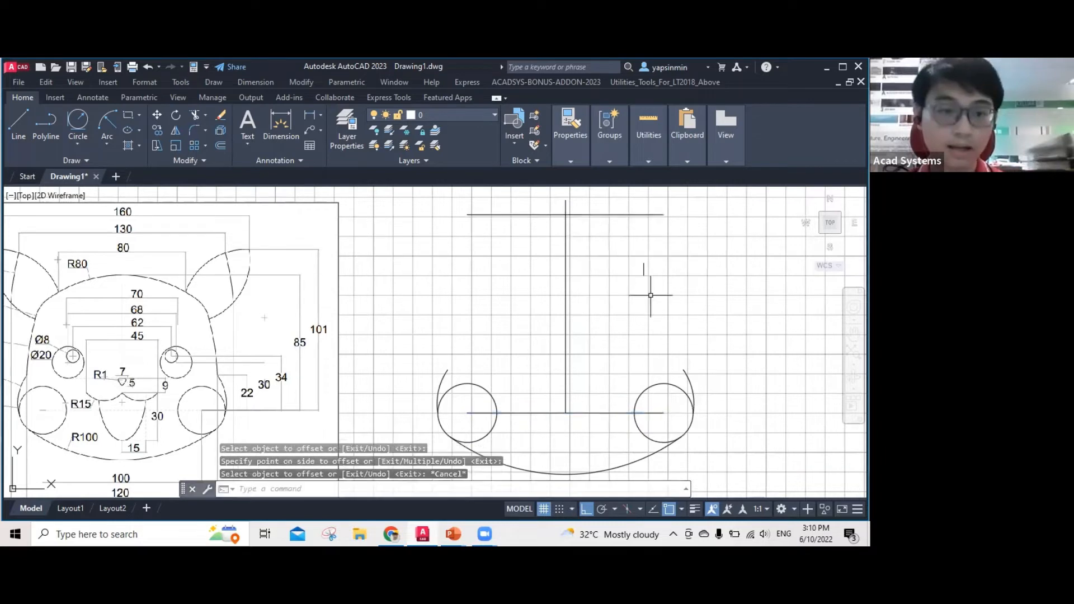
Draw a radius 80 circle in the empty area to the right of the redrawn face.
{"action": "middle_click_drag", "start_coordinate": [159, 310], "coordinate": [361, 293]}
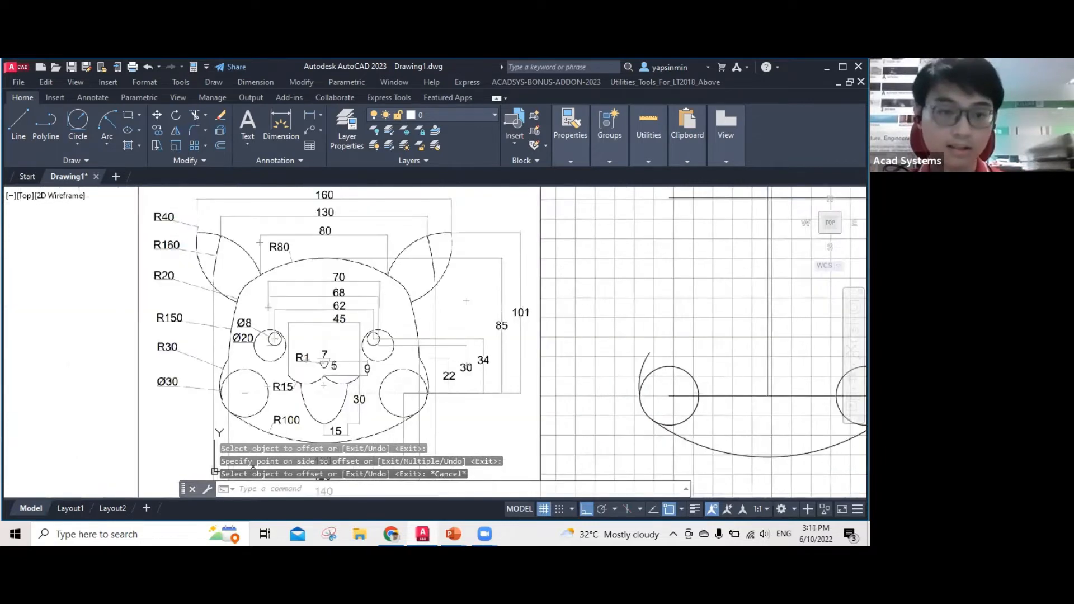
{"action": "scroll", "coordinate": [317, 270], "scroll_direction": "up", "scroll_amount": 2}
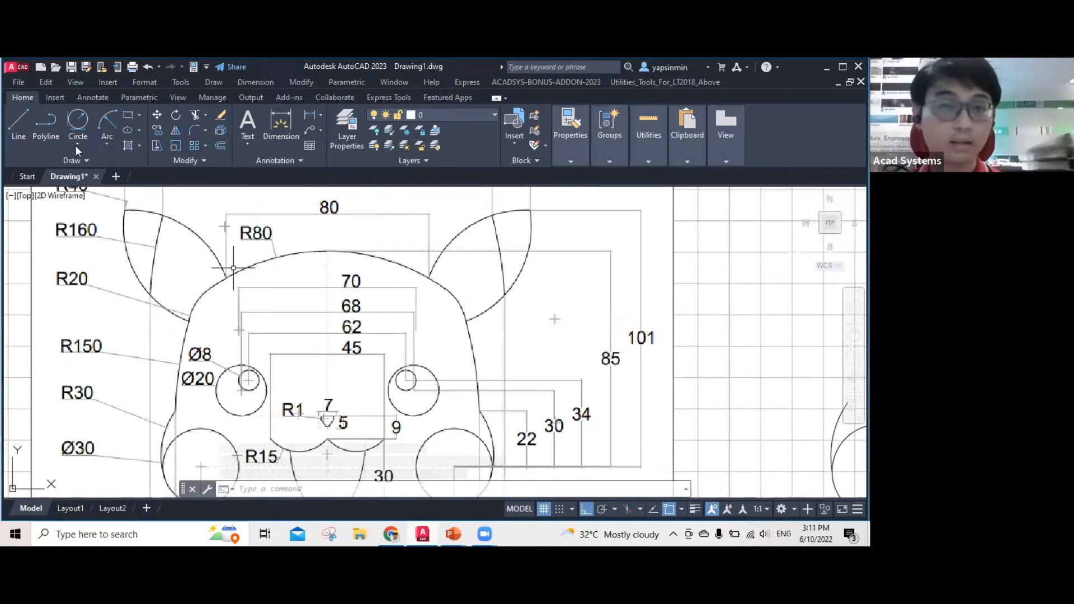
{"action": "scroll", "coordinate": [662, 298], "scroll_direction": "down", "scroll_amount": 4}
{"action": "middle_click_drag", "start_coordinate": [839, 306], "coordinate": [639, 280]}
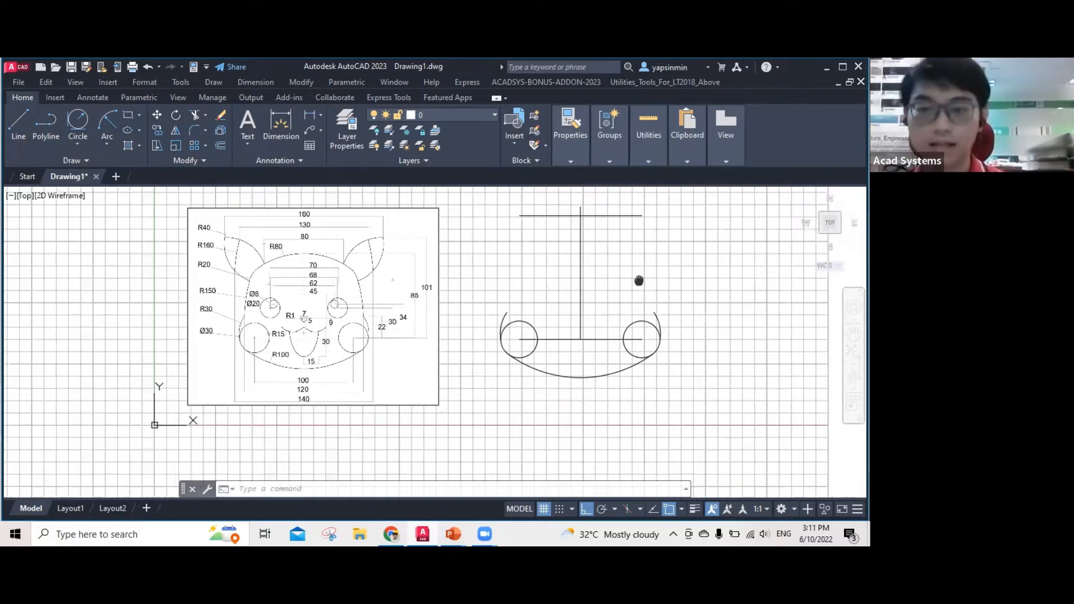
{"action": "middle_click_drag", "start_coordinate": [638, 281], "coordinate": [466, 304]}
{"action": "type", "text": "c"}
{"action": "key", "text": "Return"}
{"action": "left_click", "coordinate": [621, 325]}
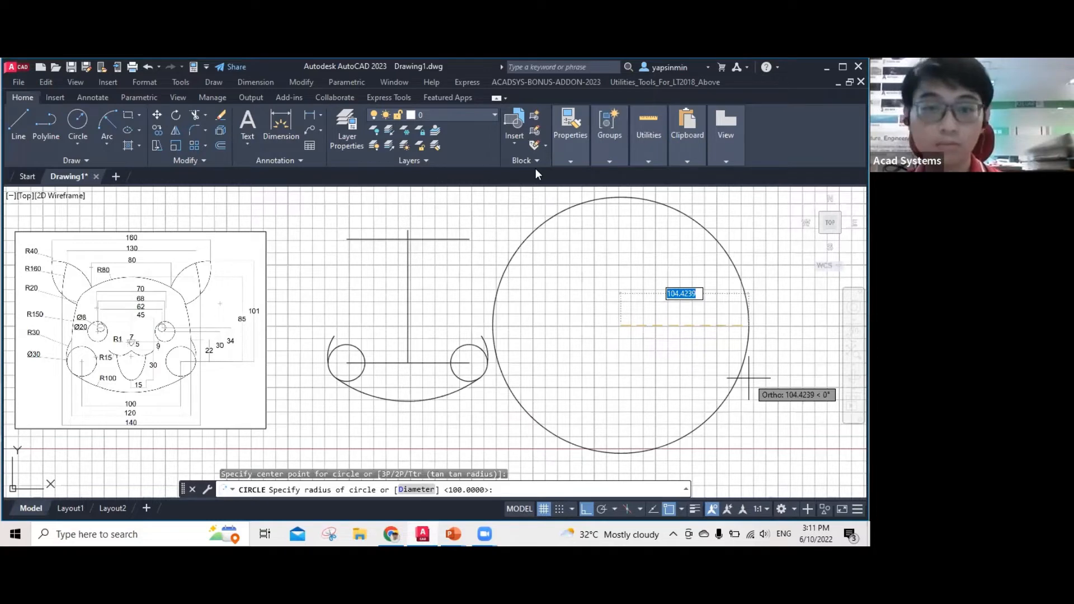
{"action": "type", "text": "80"}
{"action": "key", "text": "Return"}
With Ortho off, move the radius 80 circle by its top quadrant to where the vertical centre line crosses the upper horizontal line.
{"action": "left_click", "coordinate": [589, 232]}
{"action": "type", "text": "m"}
{"action": "key", "text": "Return"}
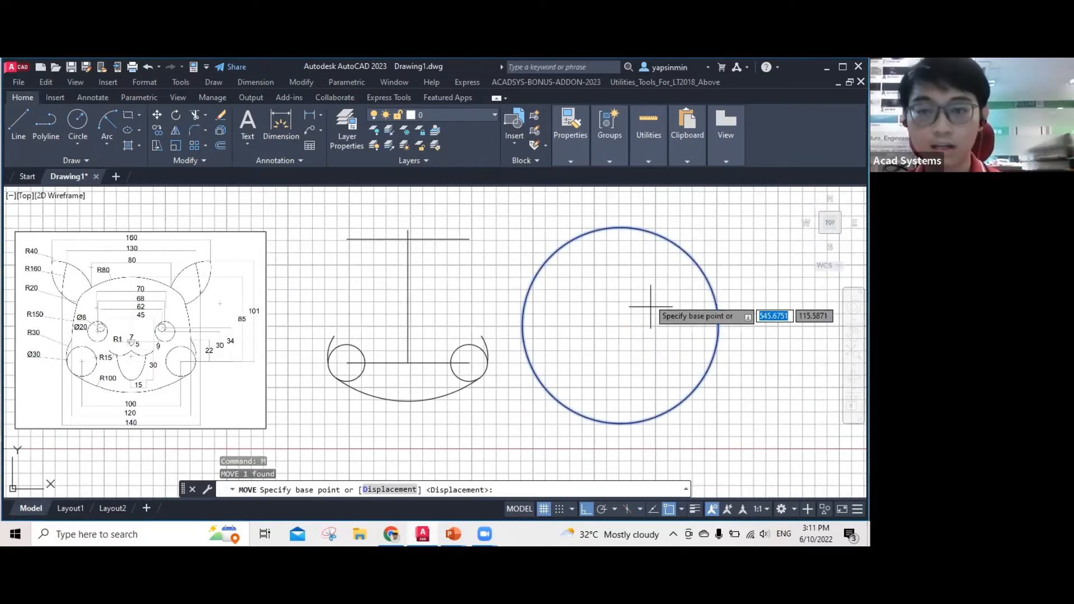
{"action": "left_click", "coordinate": [621, 228]}
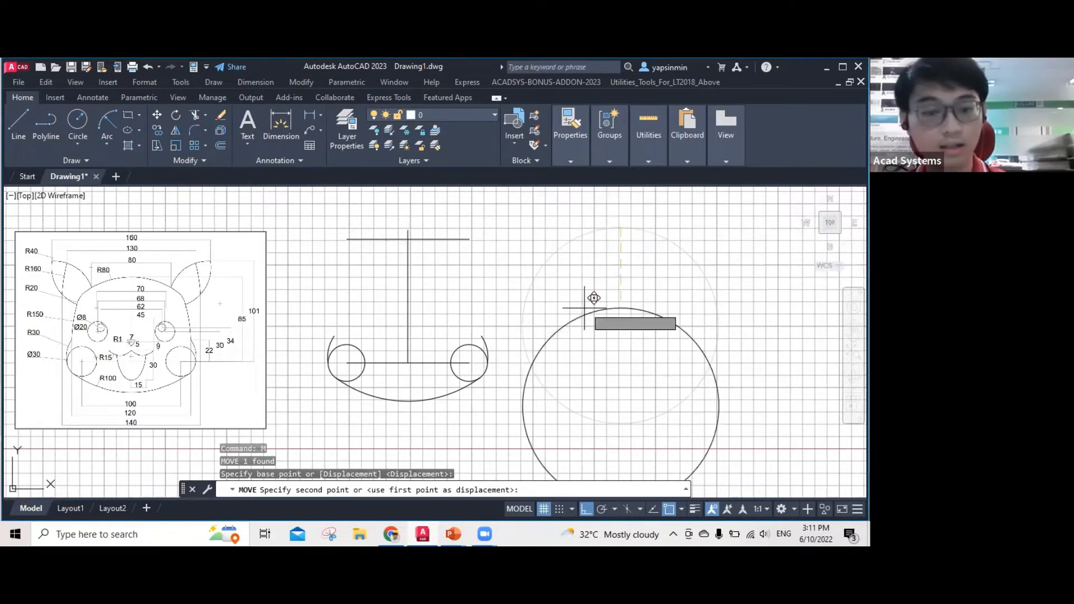
{"action": "key", "text": "F8"}
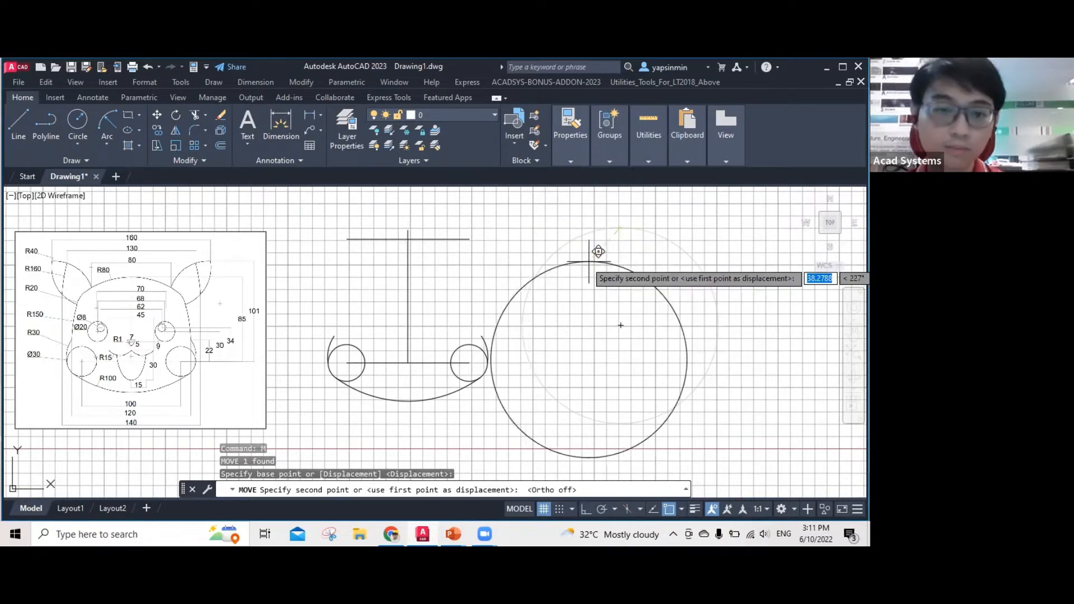
{"action": "scroll", "coordinate": [417, 230], "scroll_direction": "up", "scroll_amount": 5}
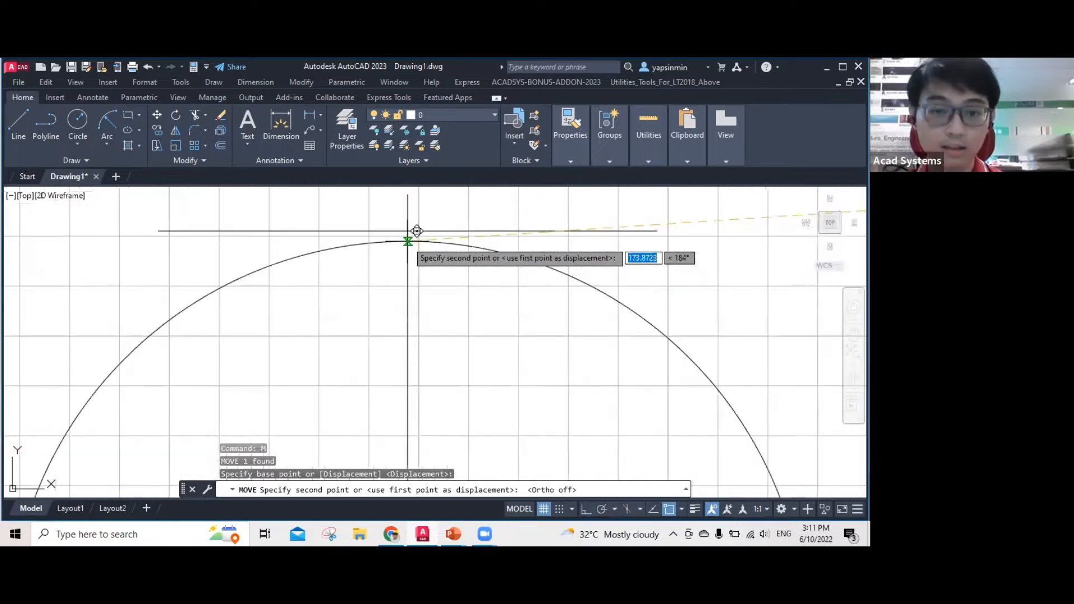
{"action": "key", "text": "Escape"}
{"action": "scroll", "coordinate": [460, 268], "scroll_direction": "down", "scroll_amount": 4}
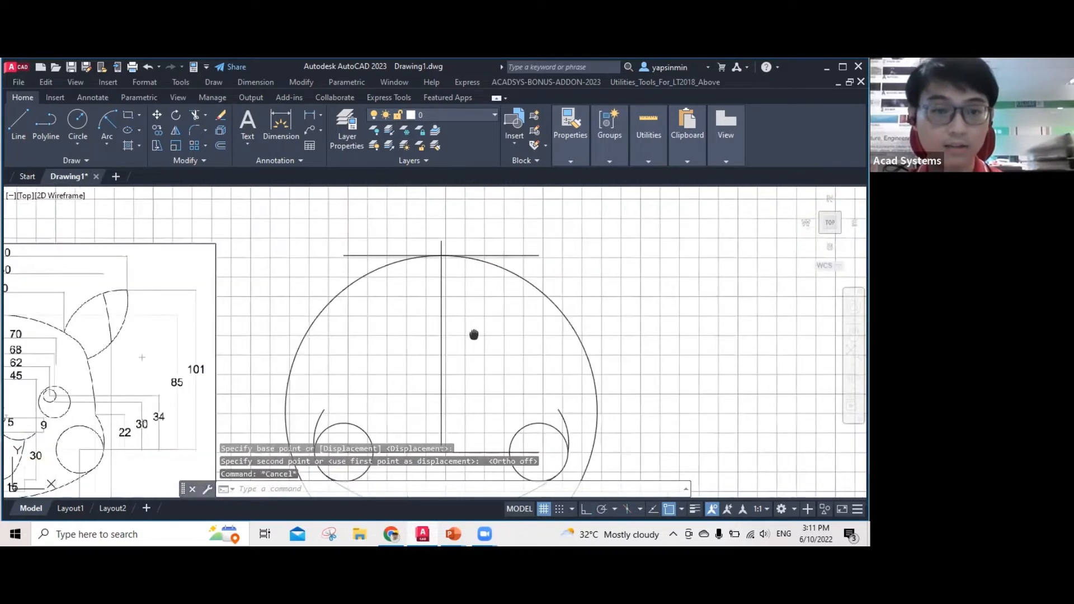
Examine the reference drawing's head outline, eye and height dimensions and compare them with the redrawn face.
{"action": "middle_click_drag", "start_coordinate": [474, 335], "coordinate": [819, 298]}
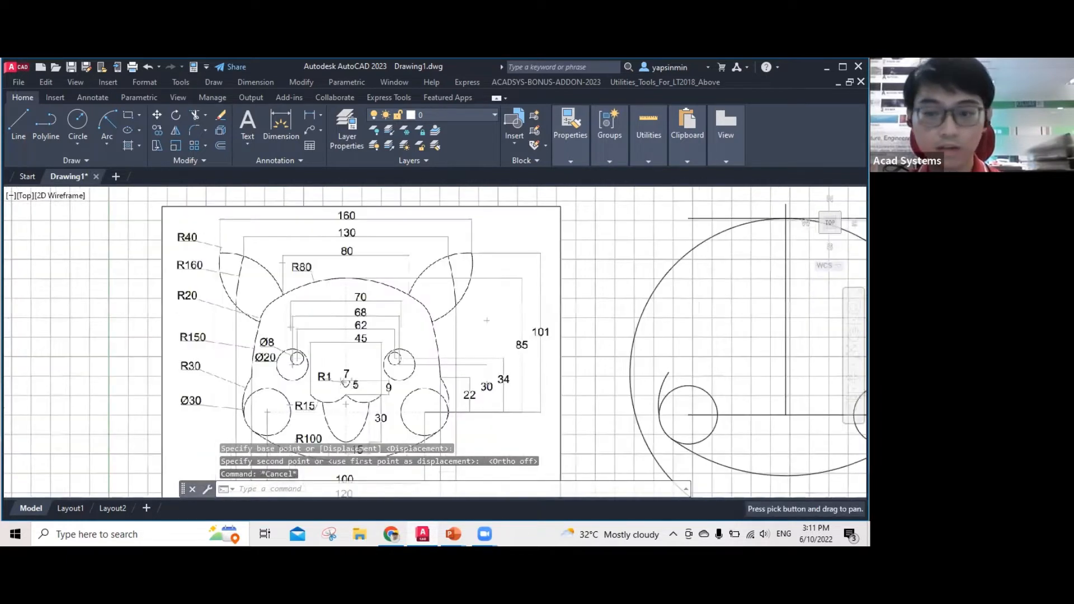
{"action": "mouse_move", "coordinate": [439, 349]}
{"action": "middle_mouse_down"}
{"action": "mouse_move", "coordinate": [473, 345]}
{"action": "mouse_move", "coordinate": [448, 334]}
{"action": "middle_mouse_up"}
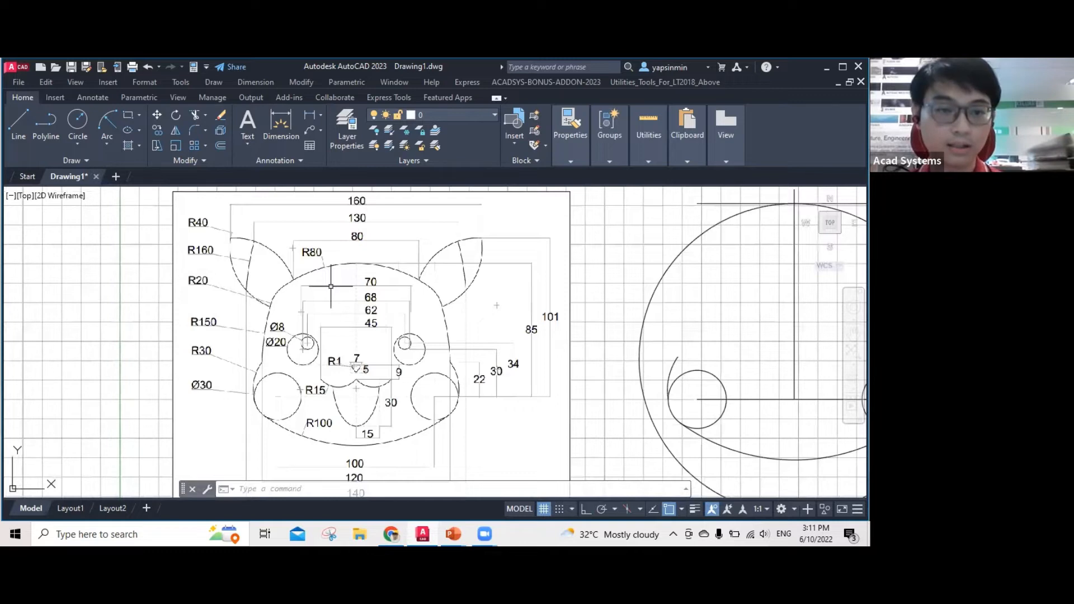
{"action": "scroll", "coordinate": [314, 335], "scroll_direction": "up", "scroll_amount": 2}
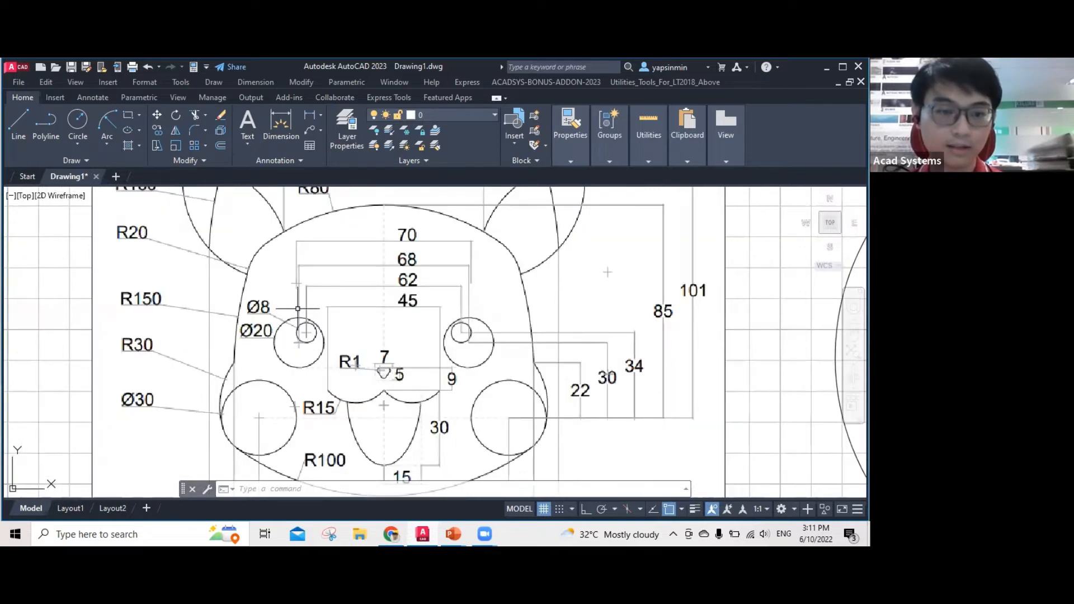
{"action": "left_click", "coordinate": [327, 365]}
{"action": "key", "text": "Escape"}
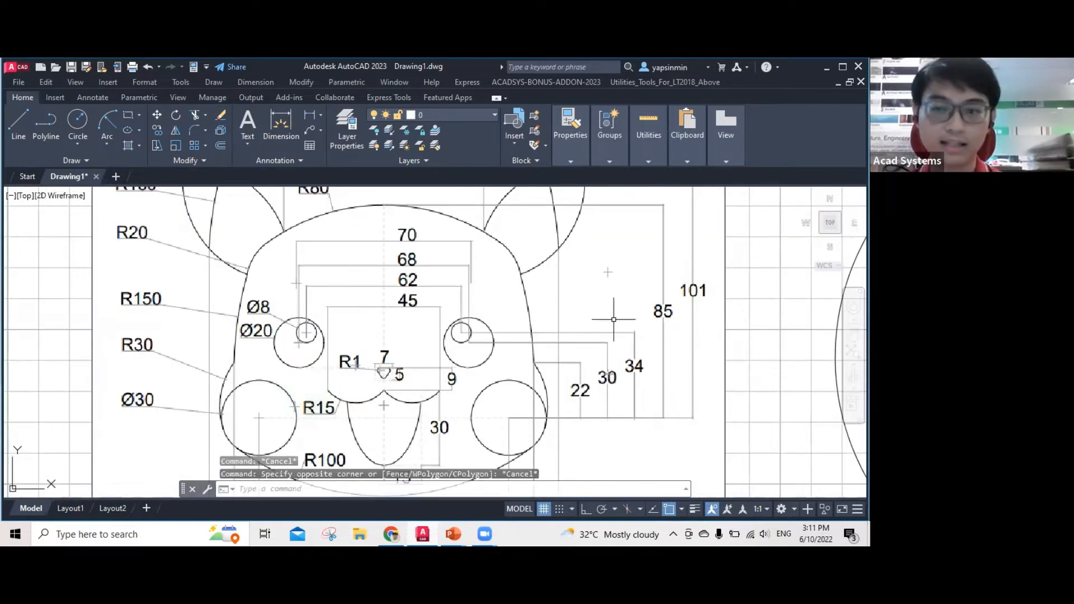
{"action": "scroll", "coordinate": [615, 307], "scroll_direction": "down", "scroll_amount": 2}
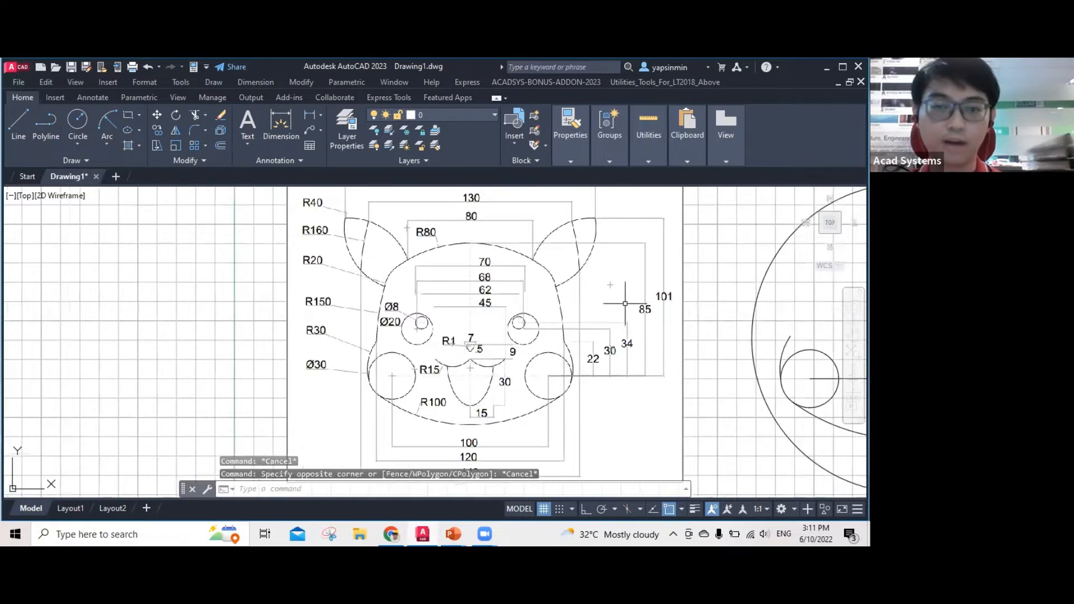
{"action": "scroll", "coordinate": [626, 304], "scroll_direction": "down", "scroll_amount": 2}
{"action": "middle_click_drag", "start_coordinate": [788, 274], "coordinate": [660, 274]}
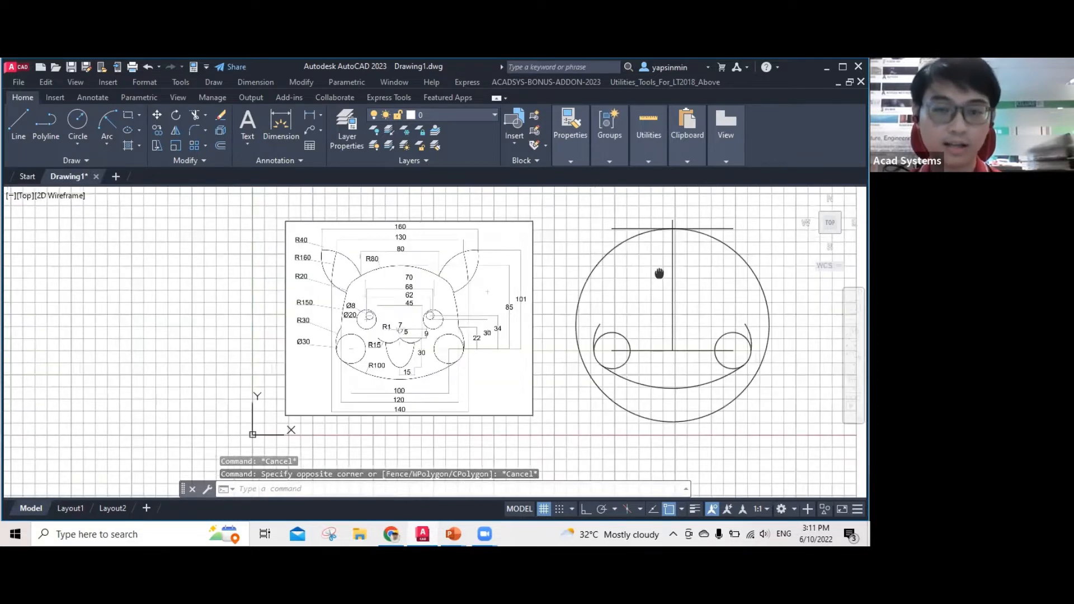
{"action": "scroll", "coordinate": [659, 274], "scroll_direction": "up", "scroll_amount": 2}
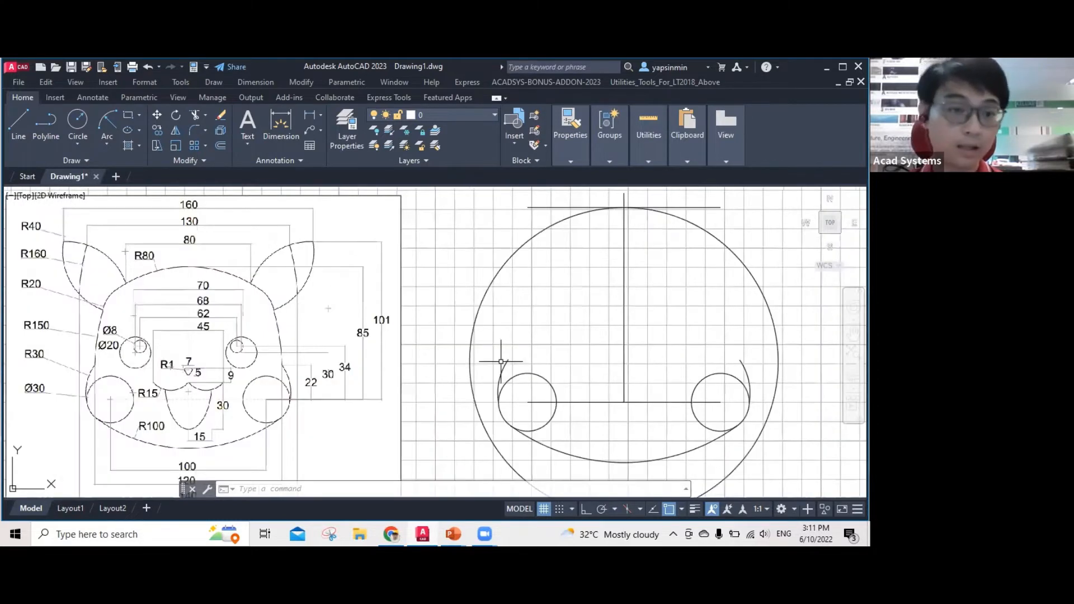
{"action": "middle_click_drag", "start_coordinate": [115, 326], "coordinate": [115, 320]}
{"action": "scroll", "coordinate": [166, 288], "scroll_direction": "up", "scroll_amount": 2}
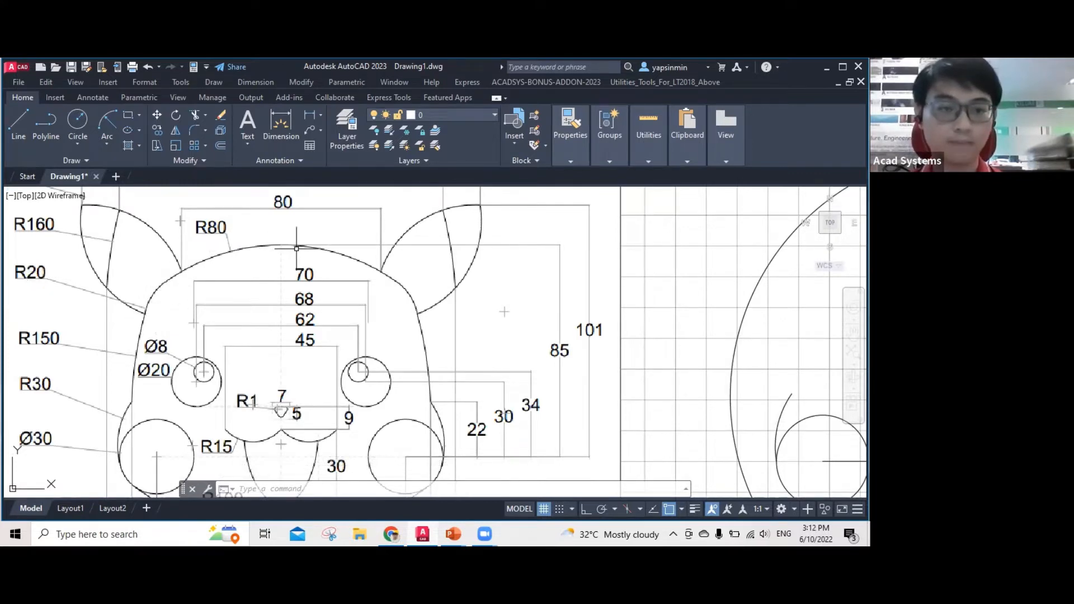
{"action": "scroll", "coordinate": [613, 302], "scroll_direction": "down", "scroll_amount": 2}
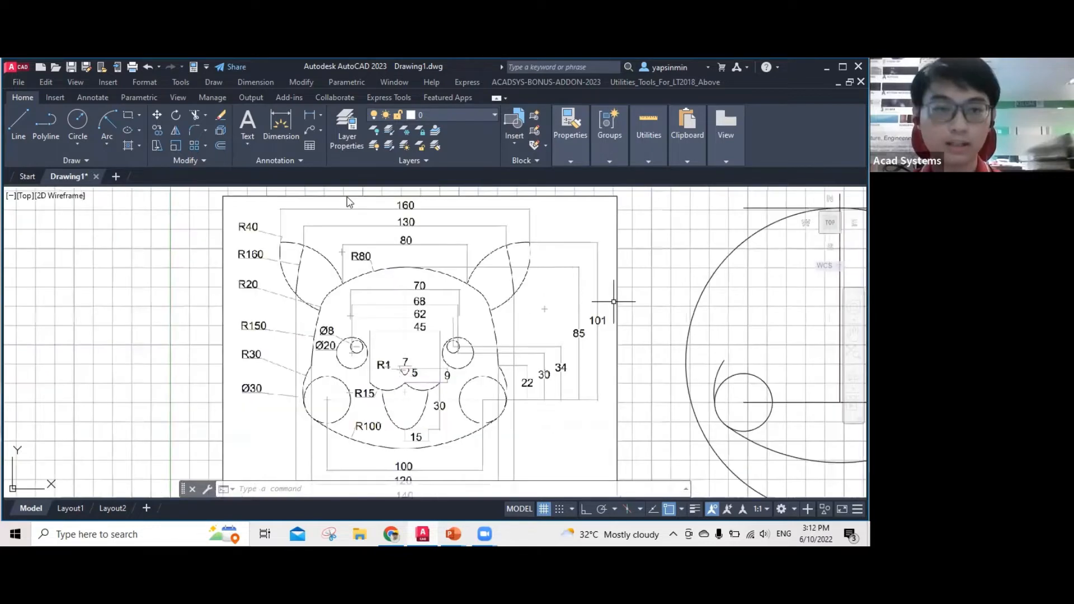
Offset the radius 80 head circle inward by 20.
{"action": "middle_click_drag", "start_coordinate": [613, 302], "coordinate": [288, 281]}
{"action": "type", "text": "o"}
{"action": "key", "text": "Return"}
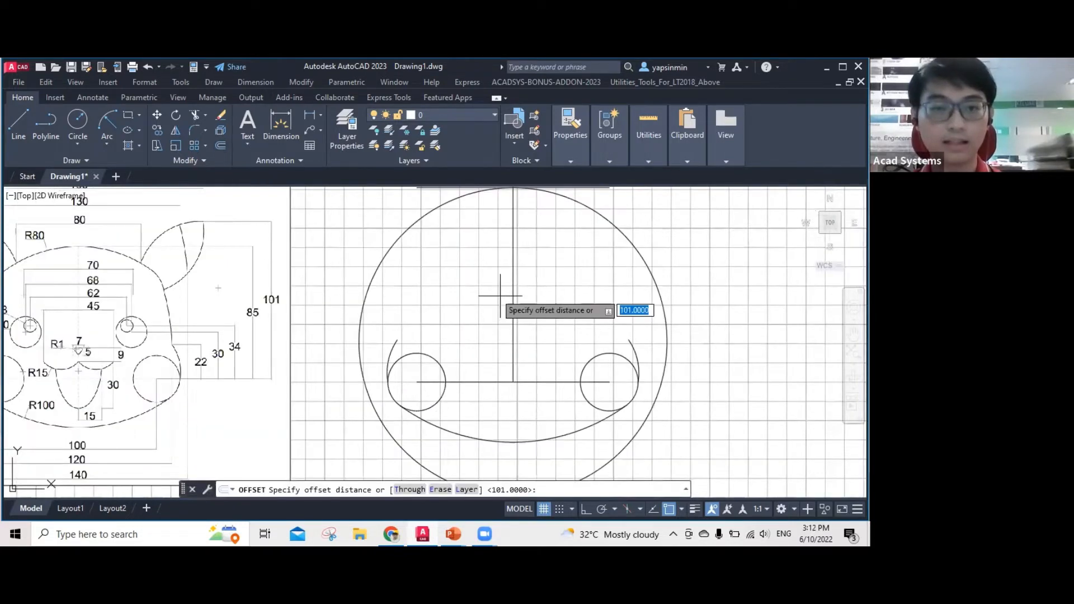
{"action": "scroll", "coordinate": [458, 269], "scroll_direction": "down", "scroll_amount": 3}
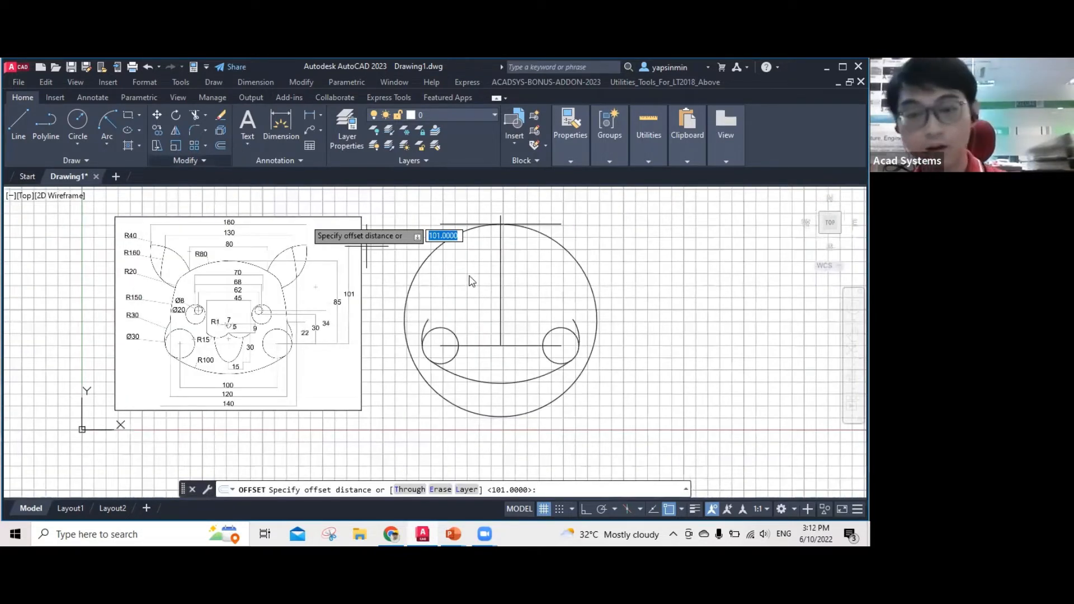
{"action": "type", "text": "20"}
{"action": "key", "text": "Return"}
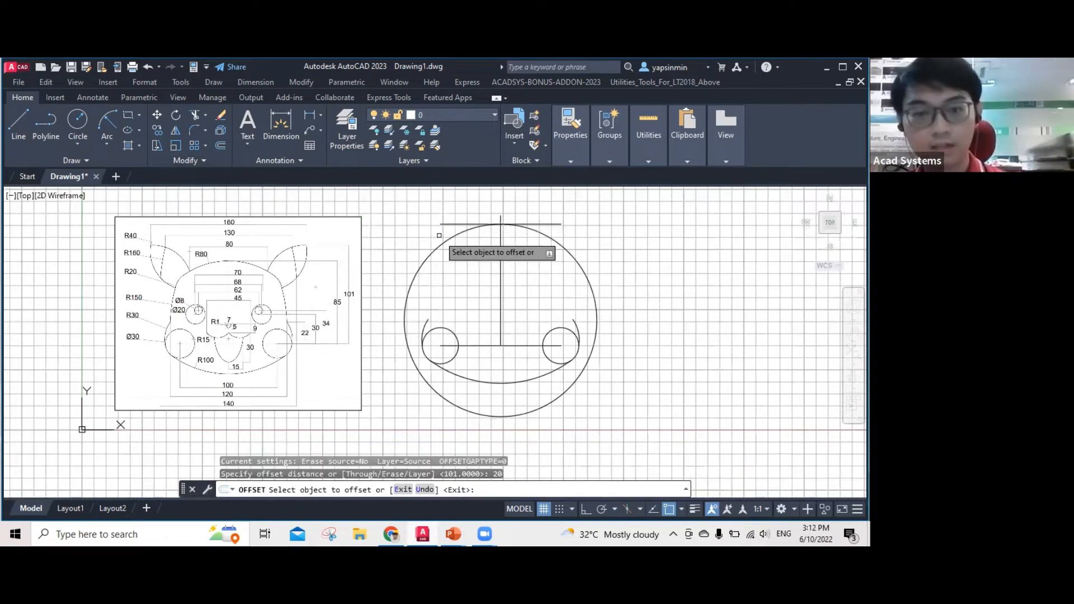
{"action": "left_click", "coordinate": [442, 240]}
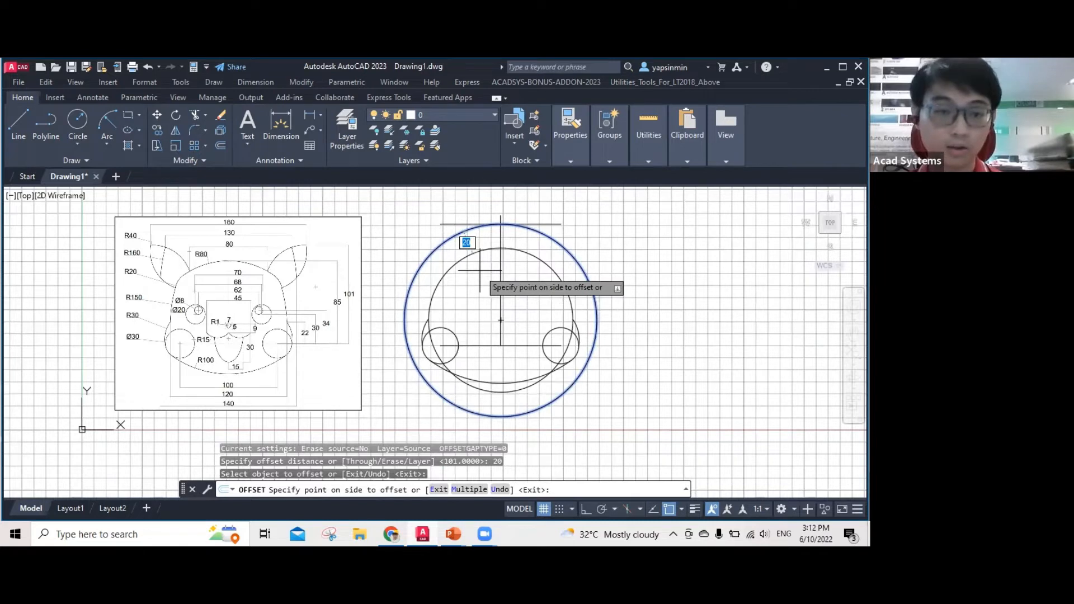
{"action": "left_click", "coordinate": [480, 271]}
{"action": "key", "text": "Escape"}
Offset the face's vertical centre line to the left by 35.
{"action": "middle_click_drag", "start_coordinate": [303, 304], "coordinate": [436, 325]}
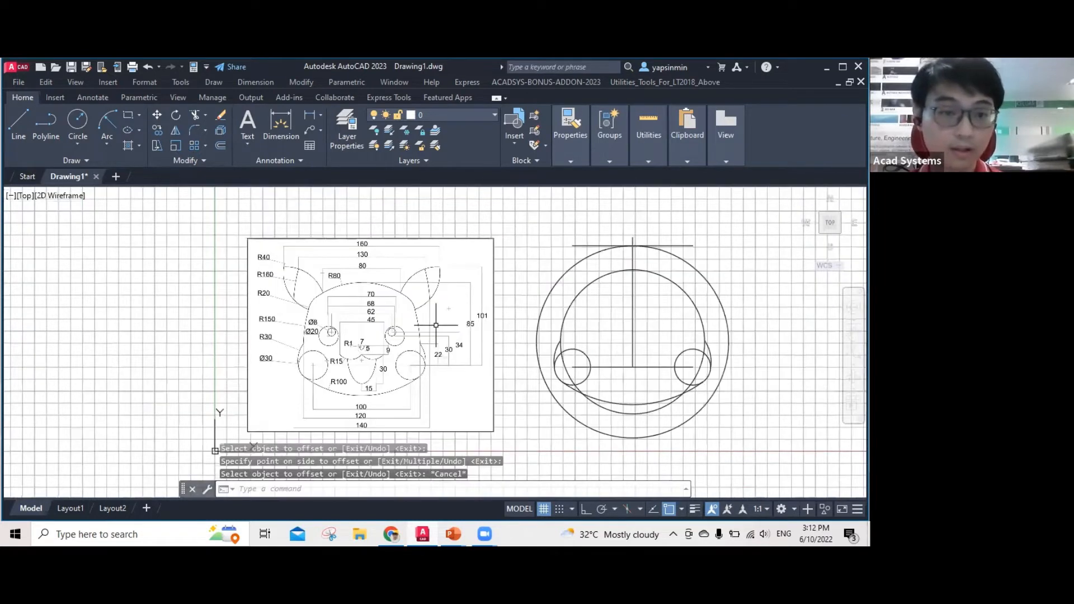
{"action": "scroll", "coordinate": [339, 327], "scroll_direction": "up", "scroll_amount": 6}
{"action": "scroll", "coordinate": [294, 264], "scroll_direction": "down", "scroll_amount": 2}
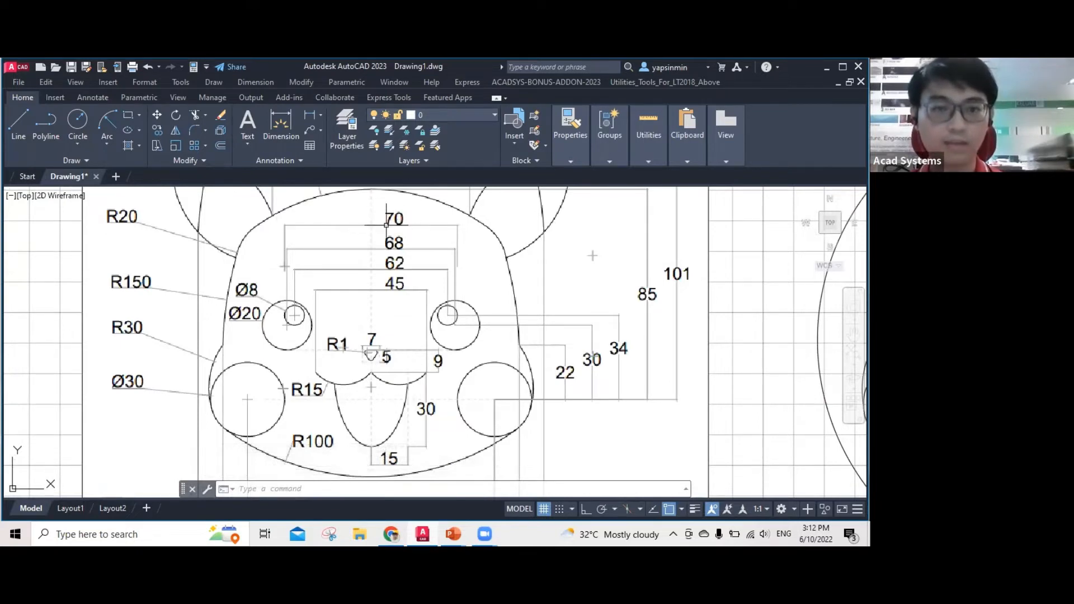
{"action": "middle_click_drag", "start_coordinate": [744, 327], "coordinate": [252, 305]}
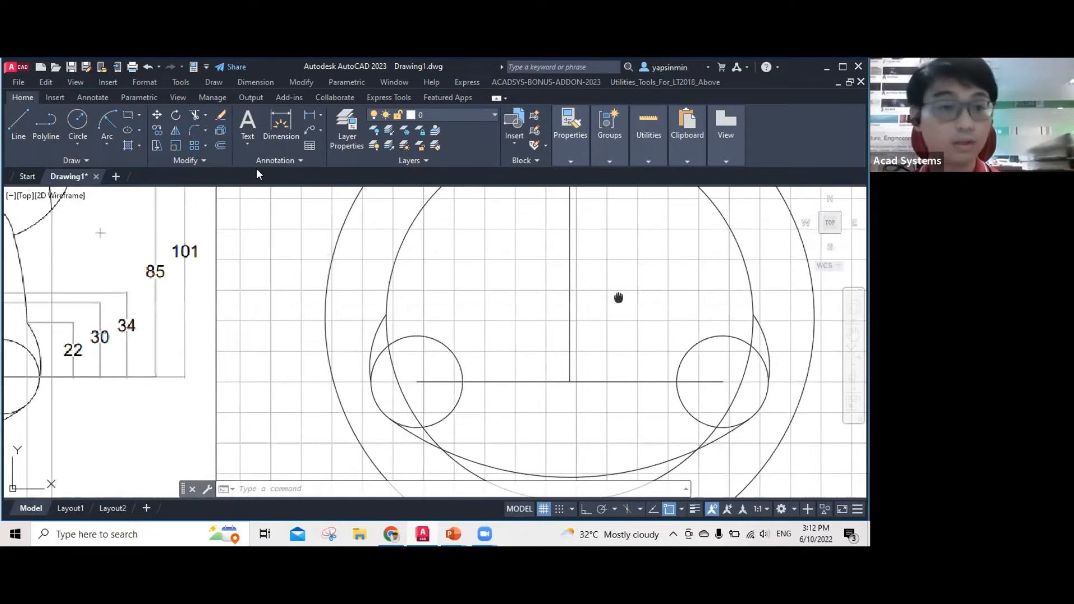
{"action": "scroll", "coordinate": [490, 387], "scroll_direction": "down", "scroll_amount": 2}
{"action": "type", "text": "o"}
{"action": "key", "text": "Return"}
{"action": "type", "text": "35"}
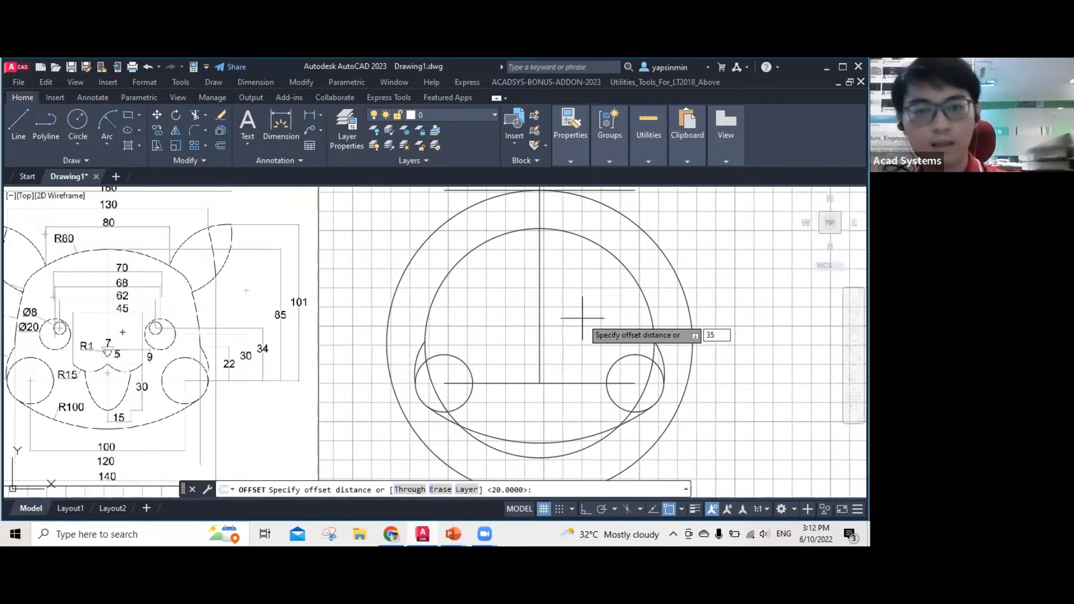
{"action": "key", "text": "Return"}
{"action": "left_click", "coordinate": [540, 325]}
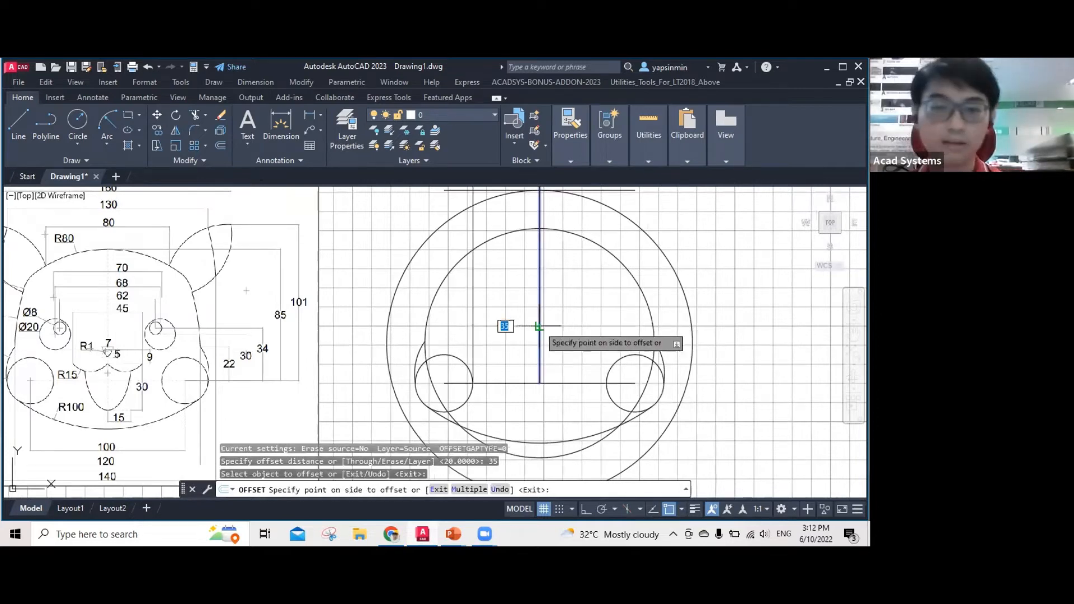
{"action": "left_click", "coordinate": [458, 311]}
{"action": "key", "text": "Escape"}
{"action": "scroll", "coordinate": [470, 247], "scroll_direction": "up", "scroll_amount": 3}
{"action": "scroll", "coordinate": [474, 249], "scroll_direction": "down", "scroll_amount": 3}
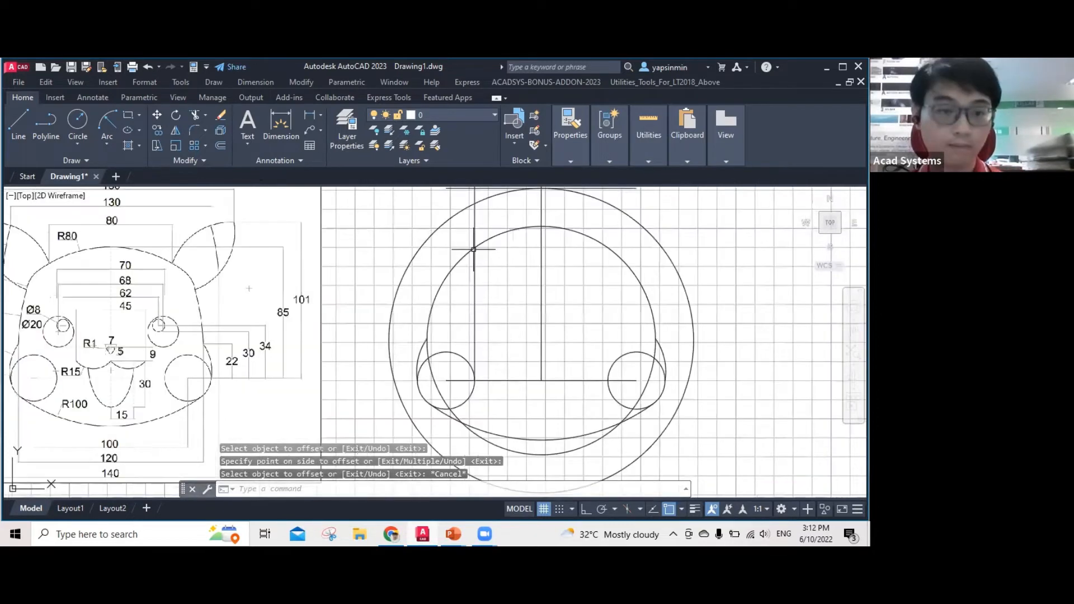
Draw a radius 20 circle centred where the offset vertical line crosses the inner offset circle at the upper left of the head.
{"action": "middle_click_drag", "start_coordinate": [474, 250], "coordinate": [659, 263]}
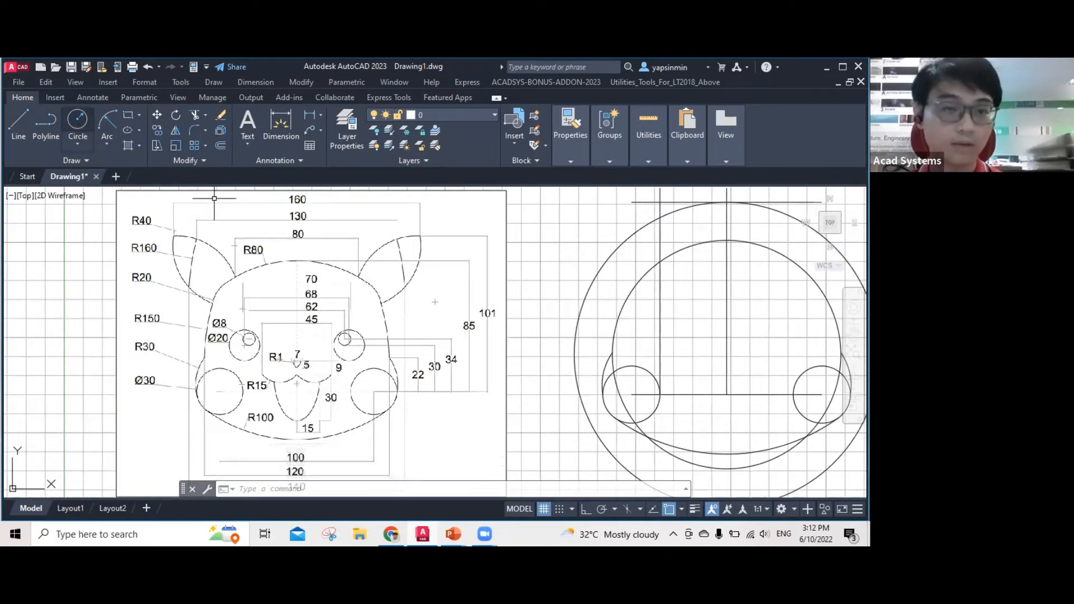
{"action": "left_click", "coordinate": [78, 119]}
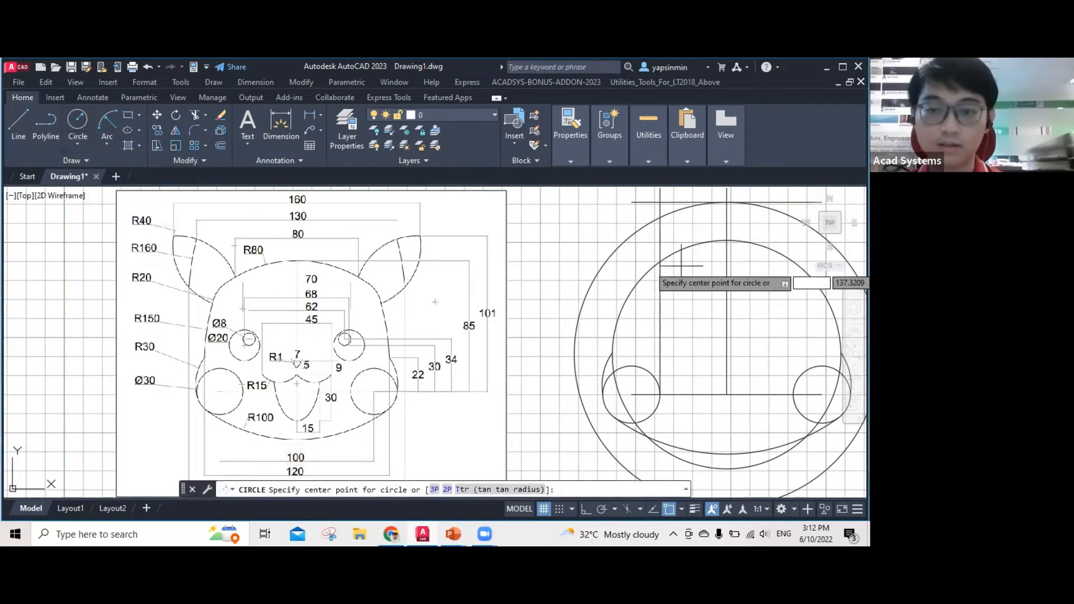
{"action": "left_click", "coordinate": [660, 261]}
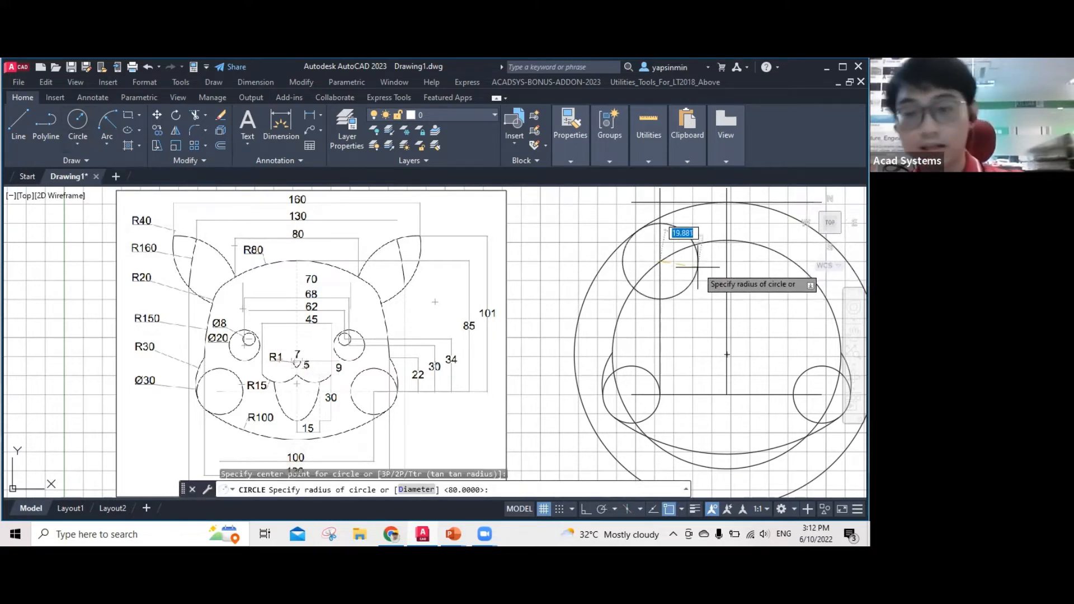
{"action": "type", "text": "20"}
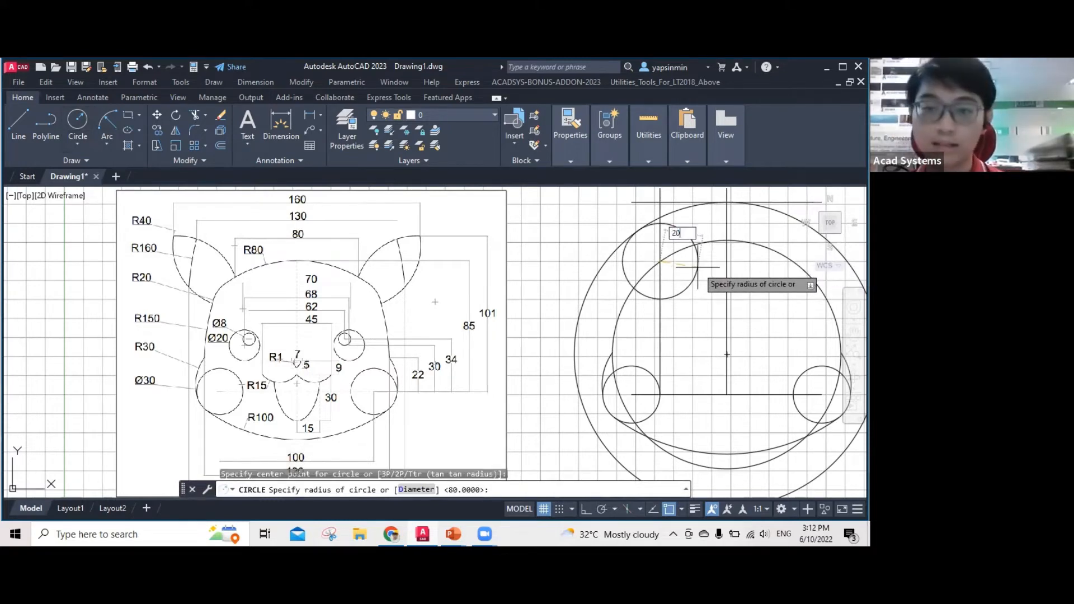
{"action": "key", "text": "Return"}
{"action": "key", "text": "Escape"}
{"action": "scroll", "coordinate": [698, 235], "scroll_direction": "up", "scroll_amount": 2}
{"action": "scroll", "coordinate": [640, 233], "scroll_direction": "up", "scroll_amount": 4}
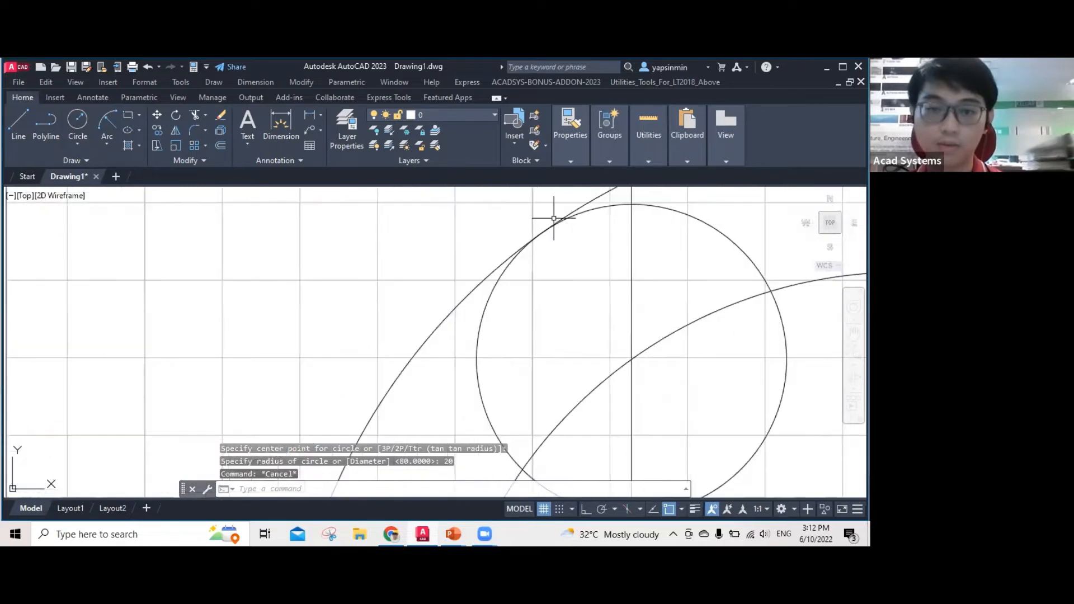
{"action": "middle_click_drag", "start_coordinate": [557, 335], "coordinate": [551, 313]}
{"action": "scroll", "coordinate": [523, 262], "scroll_direction": "down", "scroll_amount": 4}
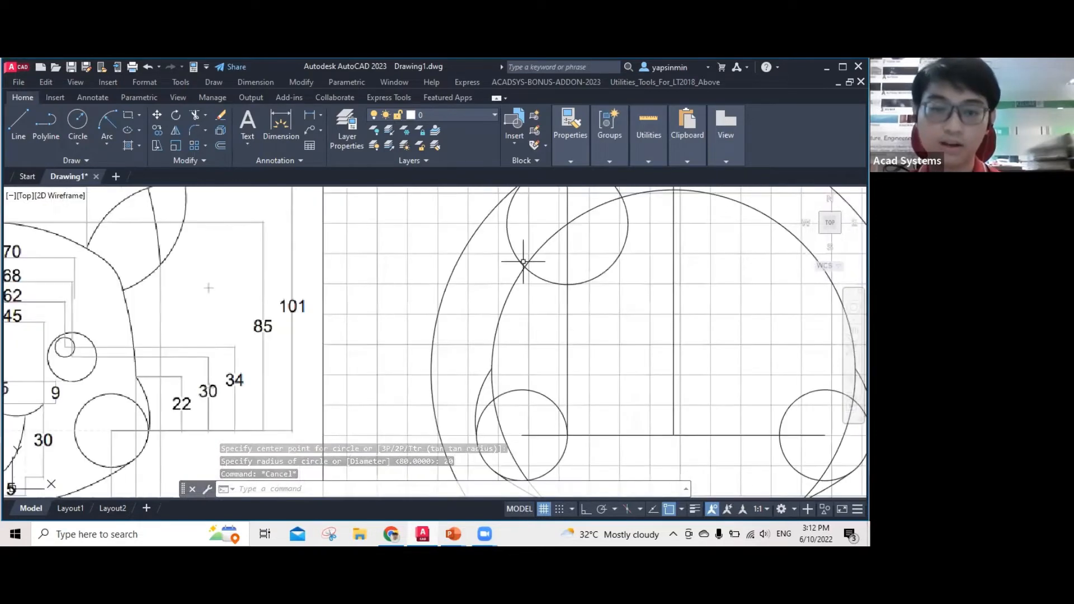
{"action": "scroll", "coordinate": [500, 243], "scroll_direction": "down", "scroll_amount": 4}
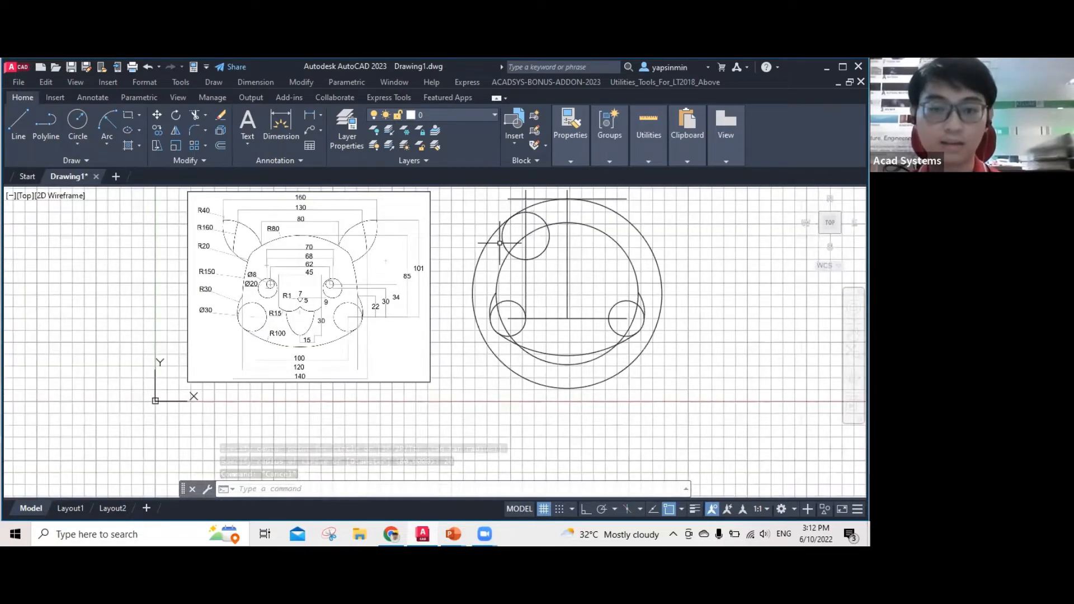
{"action": "key", "text": "Escape"}
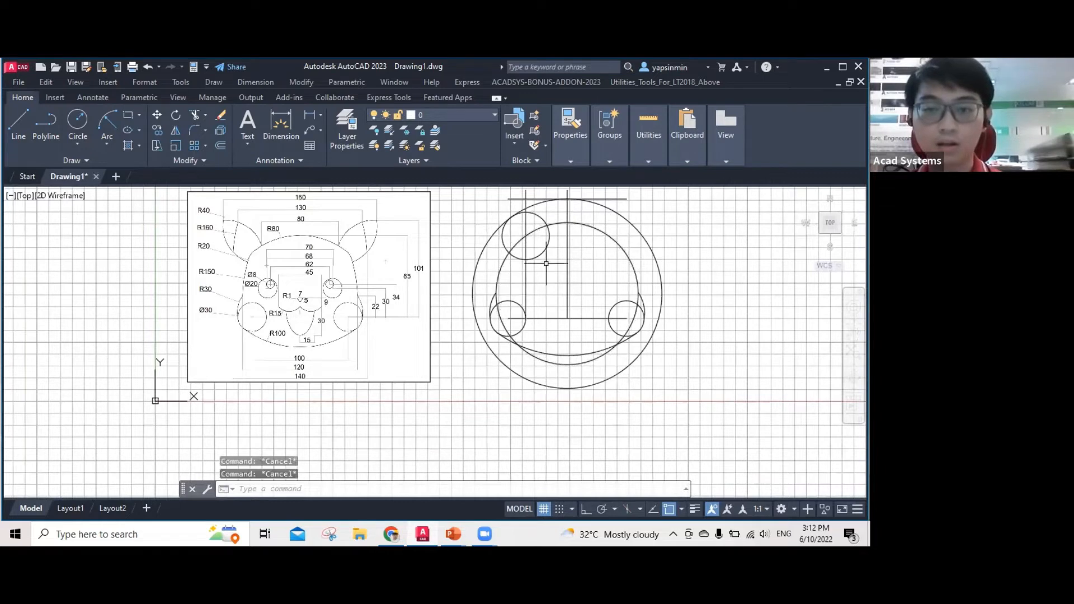
Delete the inner offset circle and the offset vertical line used for construction.
{"action": "left_click", "coordinate": [601, 230]}
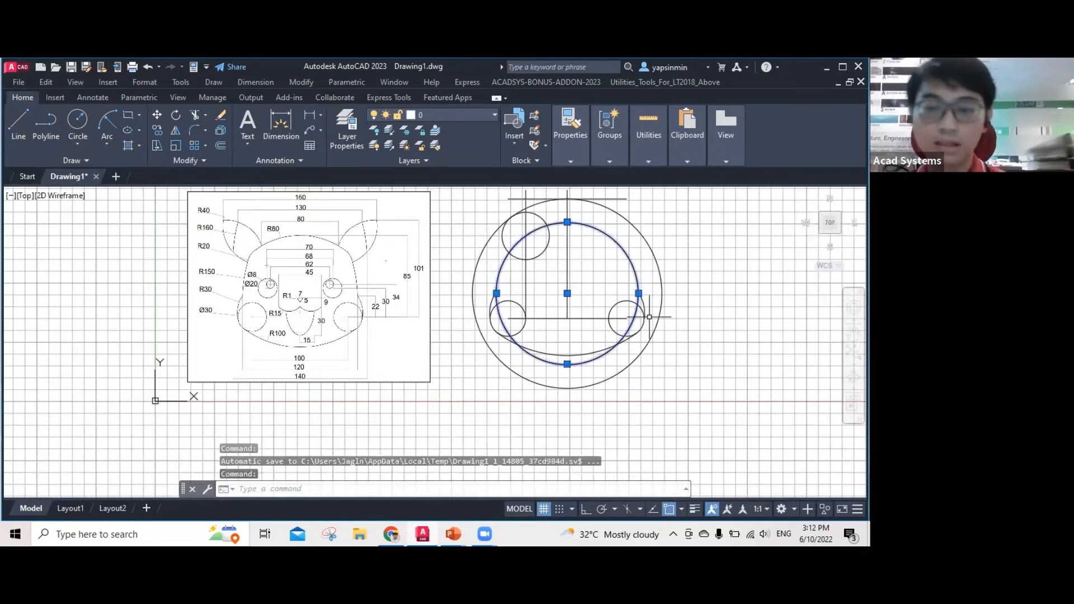
{"action": "key", "text": "Delete"}
{"action": "left_click", "coordinate": [526, 270]}
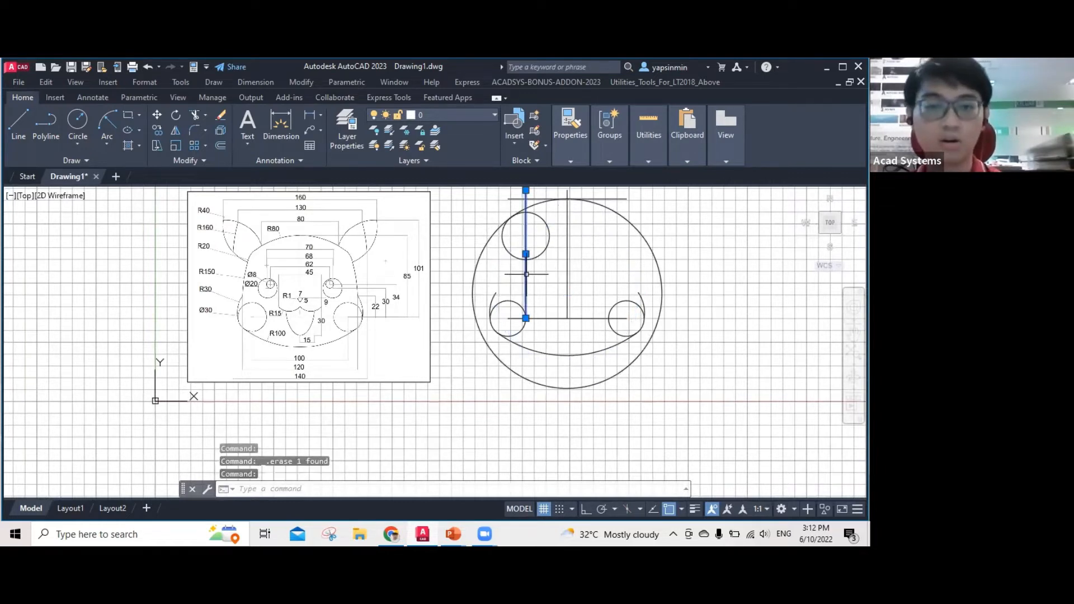
{"action": "key", "text": "Delete"}
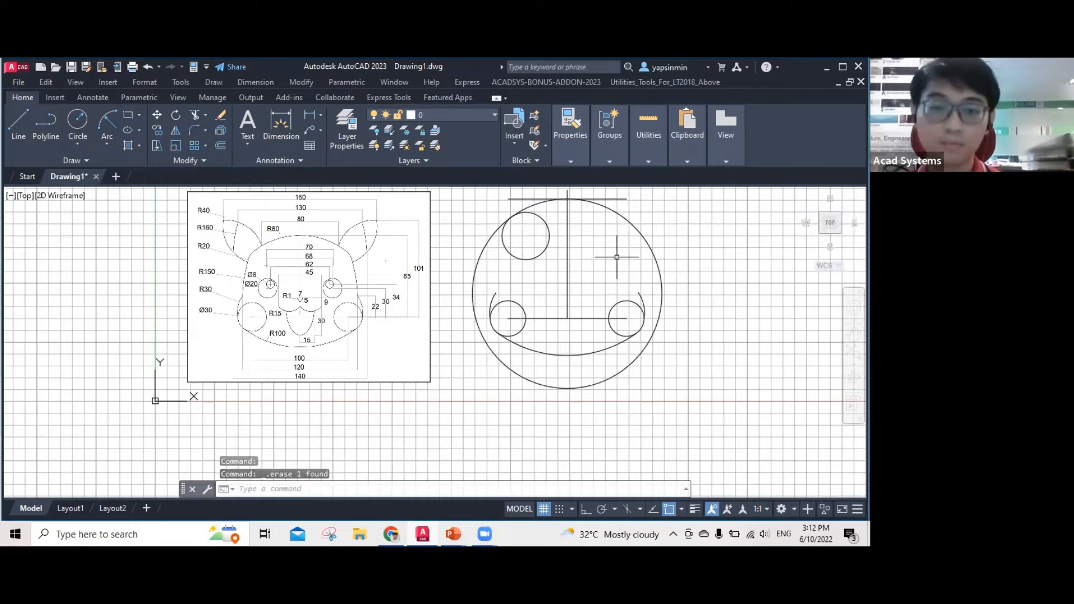
Mirror the radius 20 circle across the vertical centre line, keeping the source circle.
{"action": "scroll", "coordinate": [617, 257], "scroll_direction": "up", "scroll_amount": 4}
{"action": "scroll", "coordinate": [616, 260], "scroll_direction": "down", "scroll_amount": 2}
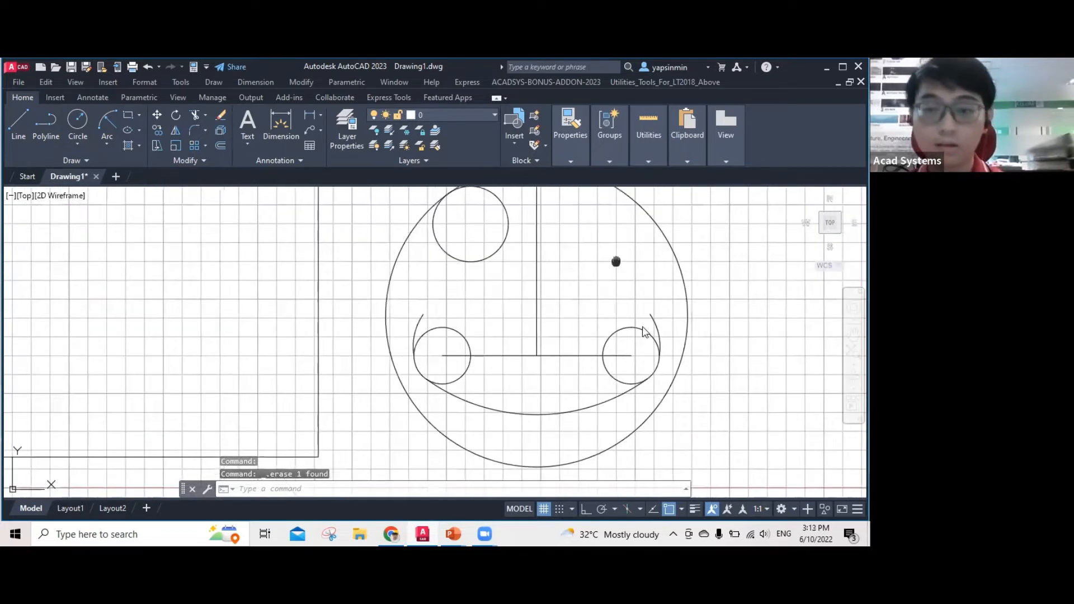
{"action": "middle_click_drag", "start_coordinate": [600, 245], "coordinate": [595, 300]}
{"action": "type", "text": "mi"}
{"action": "key", "text": "Return"}
{"action": "left_click", "coordinate": [498, 303]}
{"action": "key", "text": "Return"}
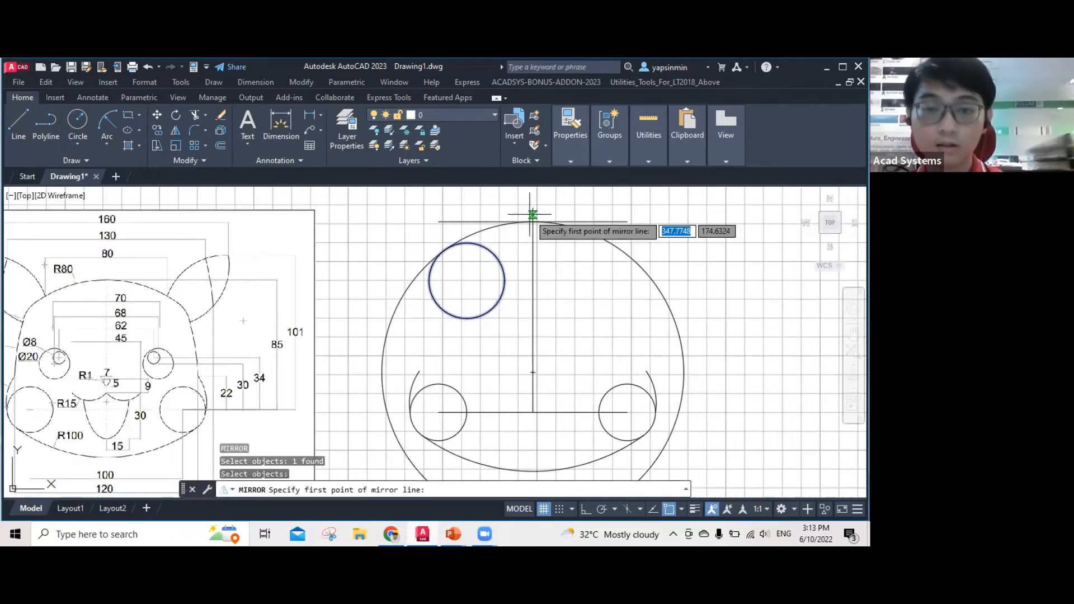
{"action": "left_click", "coordinate": [532, 209]}
{"action": "left_click", "coordinate": [533, 412]}
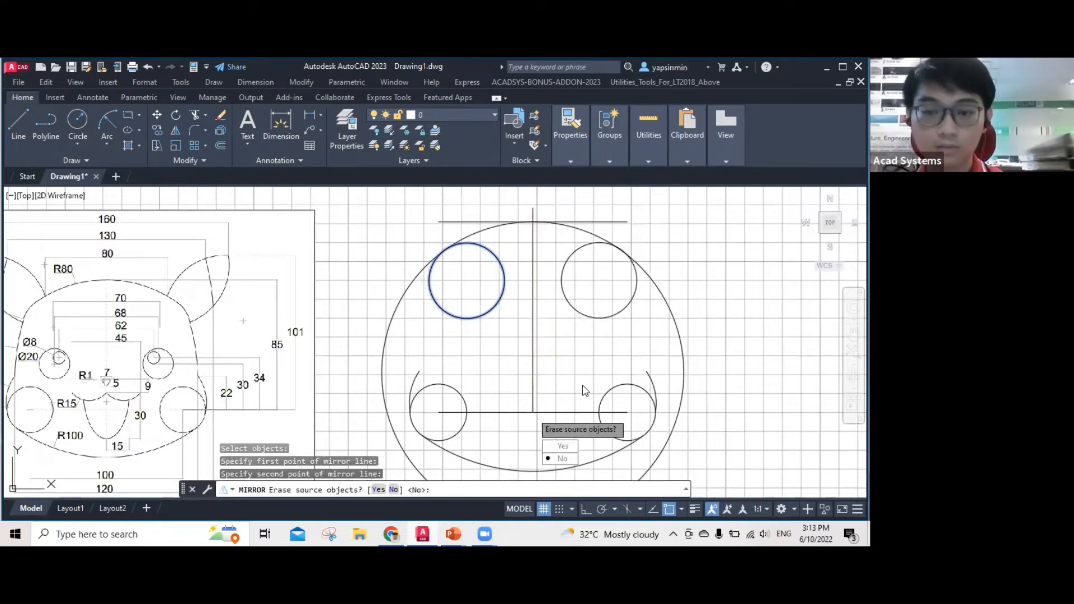
{"action": "left_click", "coordinate": [563, 459]}
Examine the R150 side arc between the R20 corner and the R30 cheek arc in the reference drawing.
{"action": "middle_click_drag", "start_coordinate": [493, 313], "coordinate": [517, 315]}
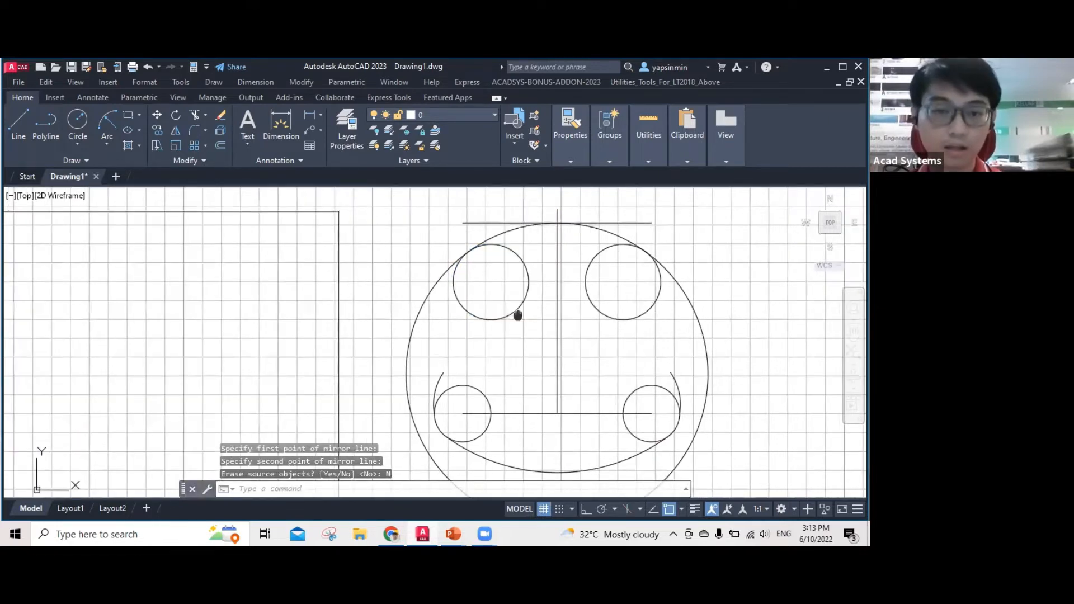
{"action": "scroll", "coordinate": [584, 317], "scroll_direction": "down", "scroll_amount": 3}
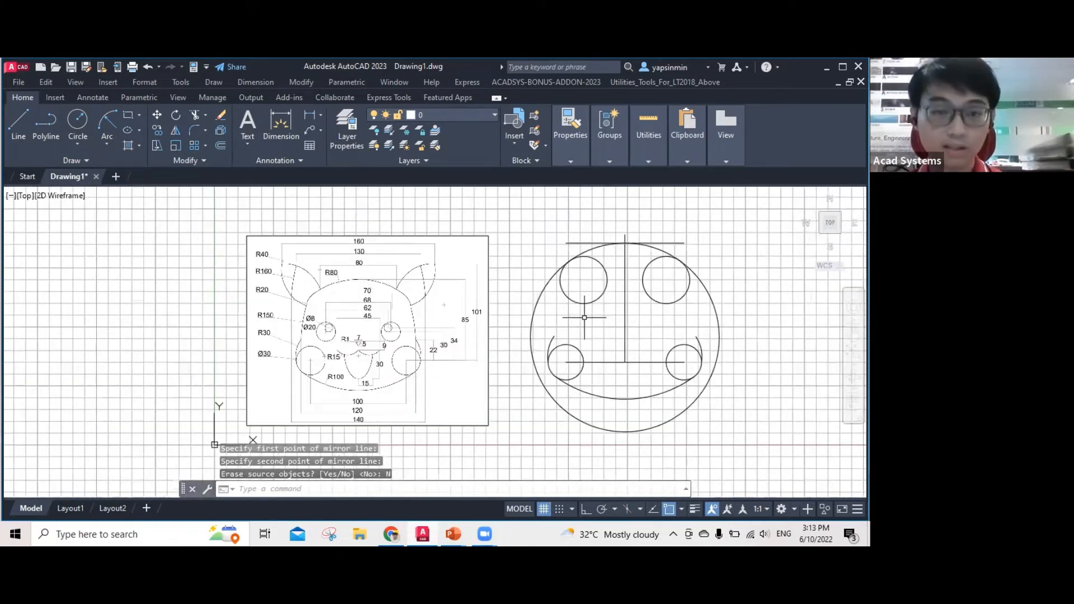
{"action": "scroll", "coordinate": [550, 291], "scroll_direction": "down", "scroll_amount": 2}
{"action": "scroll", "coordinate": [396, 316], "scroll_direction": "up", "scroll_amount": 5}
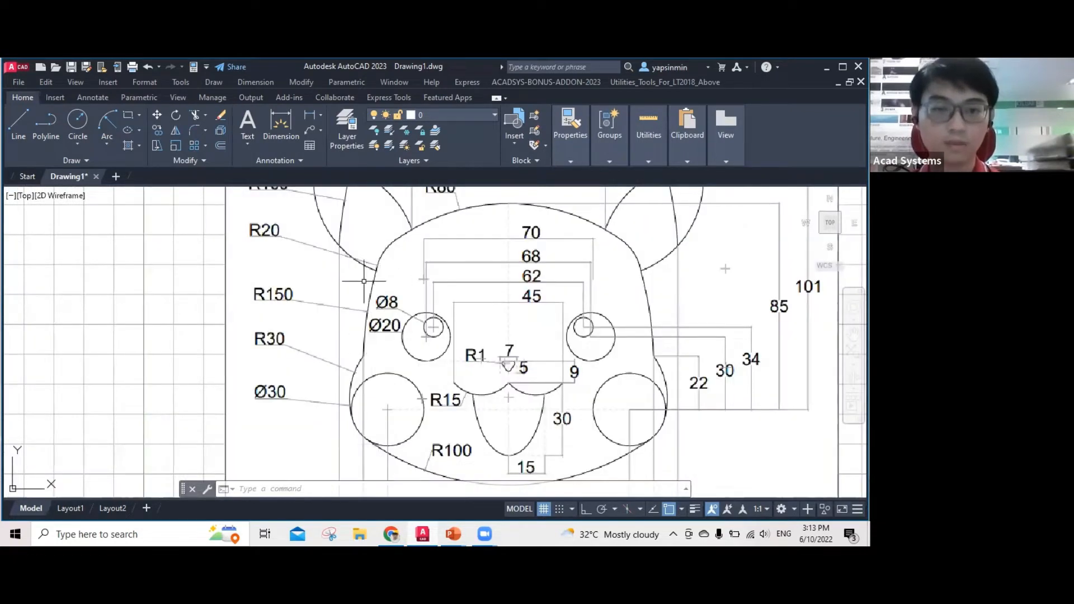
{"action": "middle_click_drag", "start_coordinate": [484, 286], "coordinate": [355, 285]}
{"action": "scroll", "coordinate": [417, 273], "scroll_direction": "down", "scroll_amount": 2}
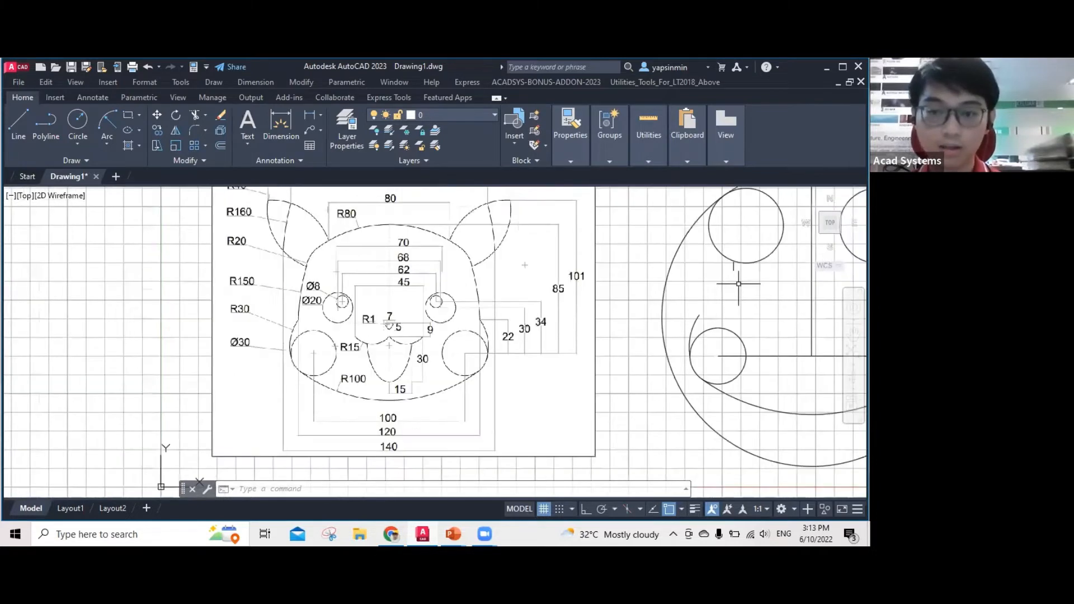
{"action": "middle_click_drag", "start_coordinate": [739, 283], "coordinate": [674, 333]}
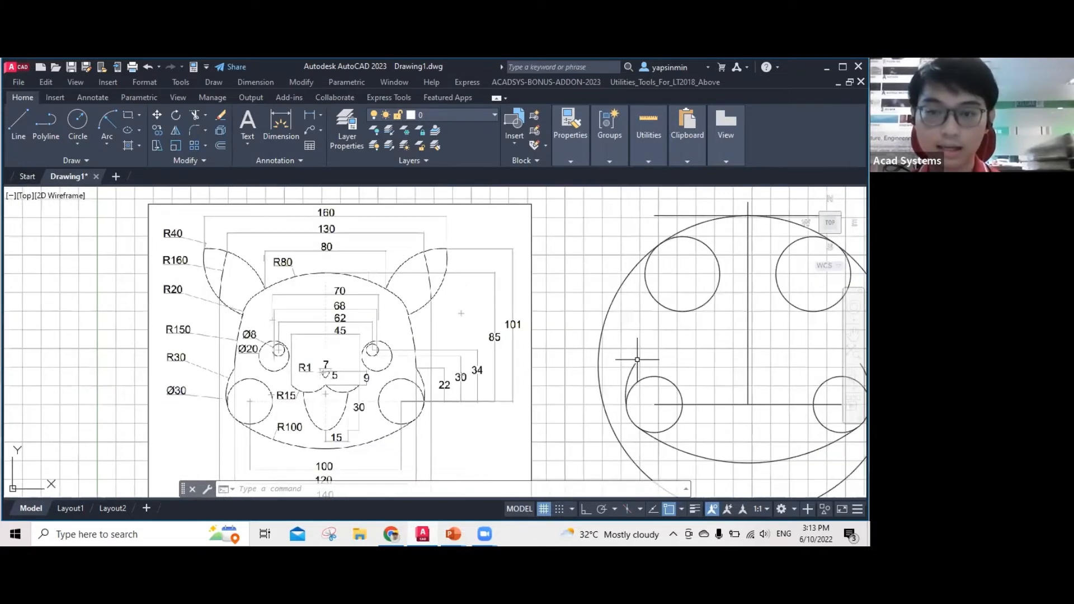
{"action": "left_click", "coordinate": [112, 142]}
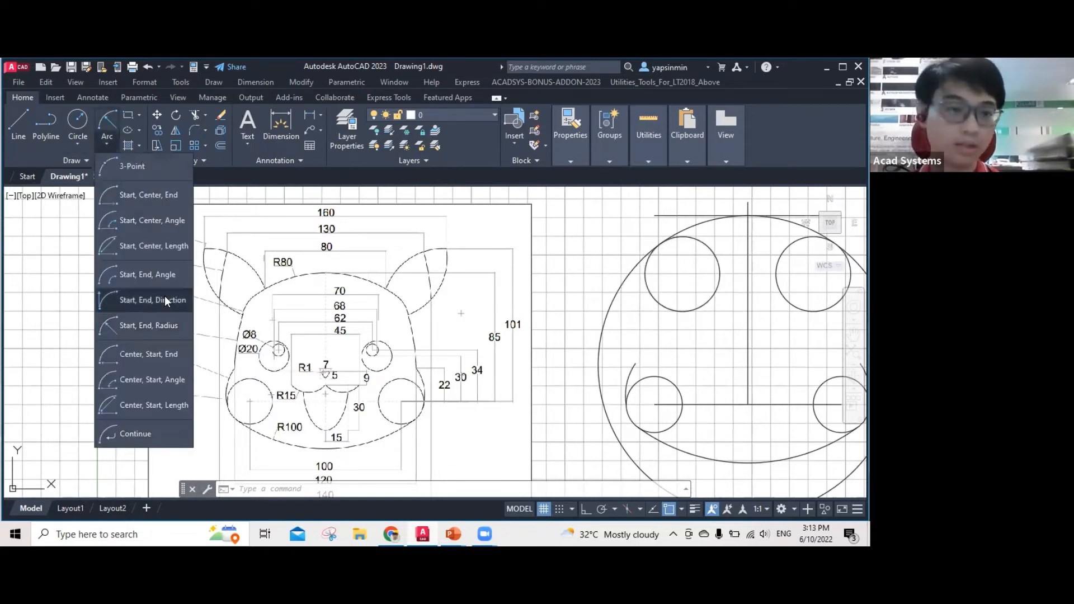
{"action": "left_click", "coordinate": [152, 325]}
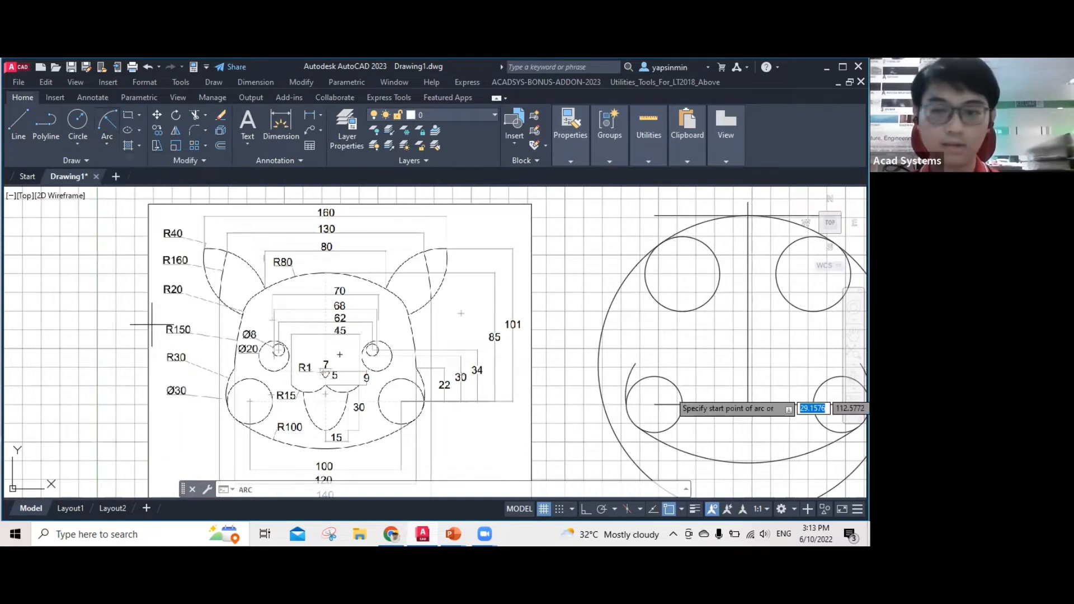
{"action": "left_click", "coordinate": [636, 363]}
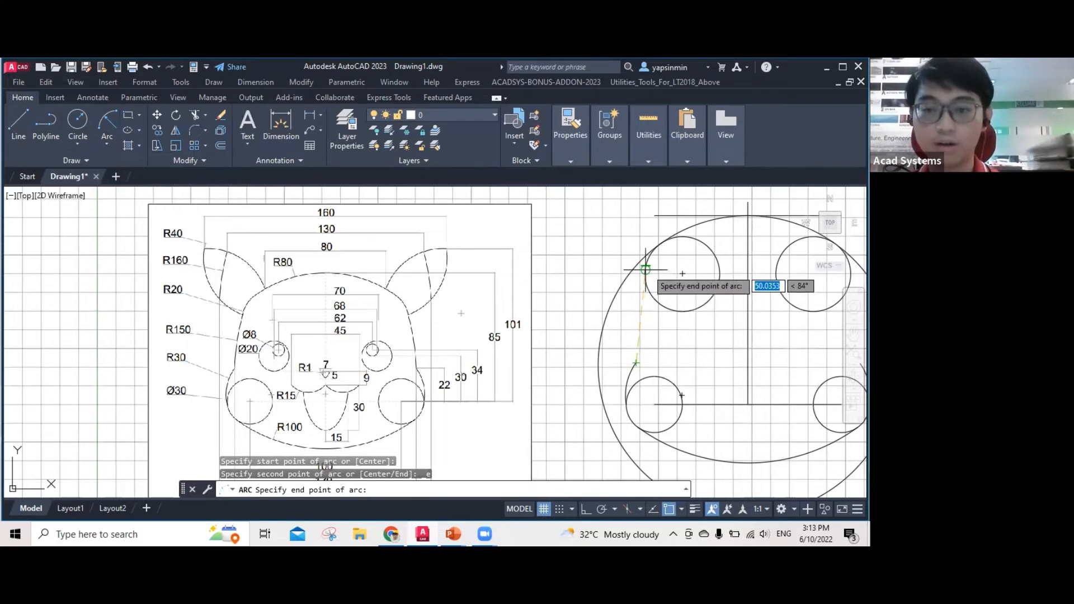
{"action": "scroll", "coordinate": [645, 270], "scroll_direction": "up", "scroll_amount": 4}
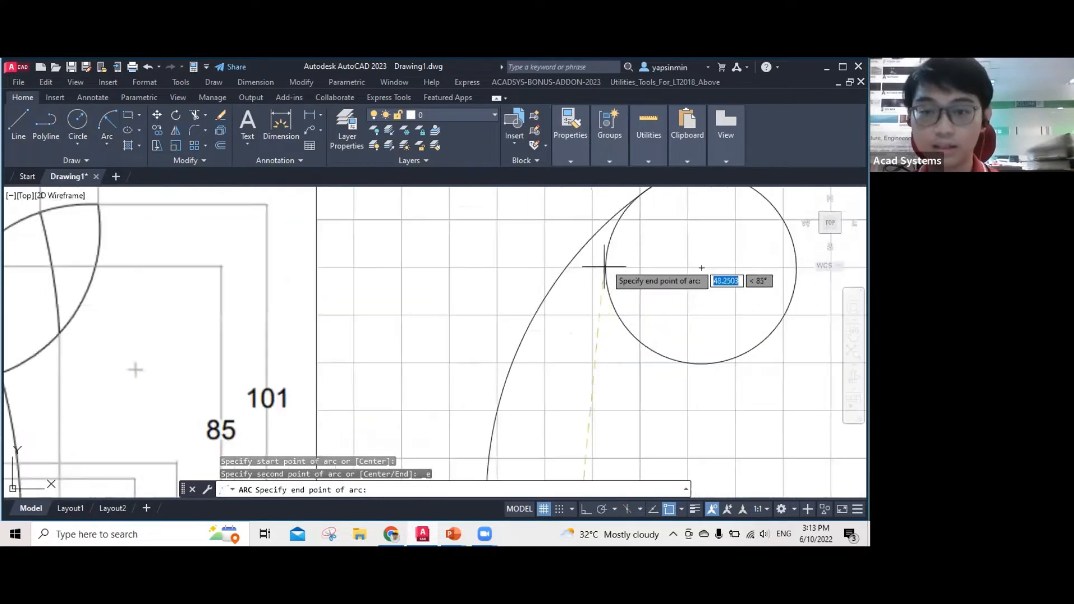
{"action": "scroll", "coordinate": [605, 267], "scroll_direction": "up", "scroll_amount": 2}
{"action": "scroll", "coordinate": [605, 263], "scroll_direction": "down", "scroll_amount": 4}
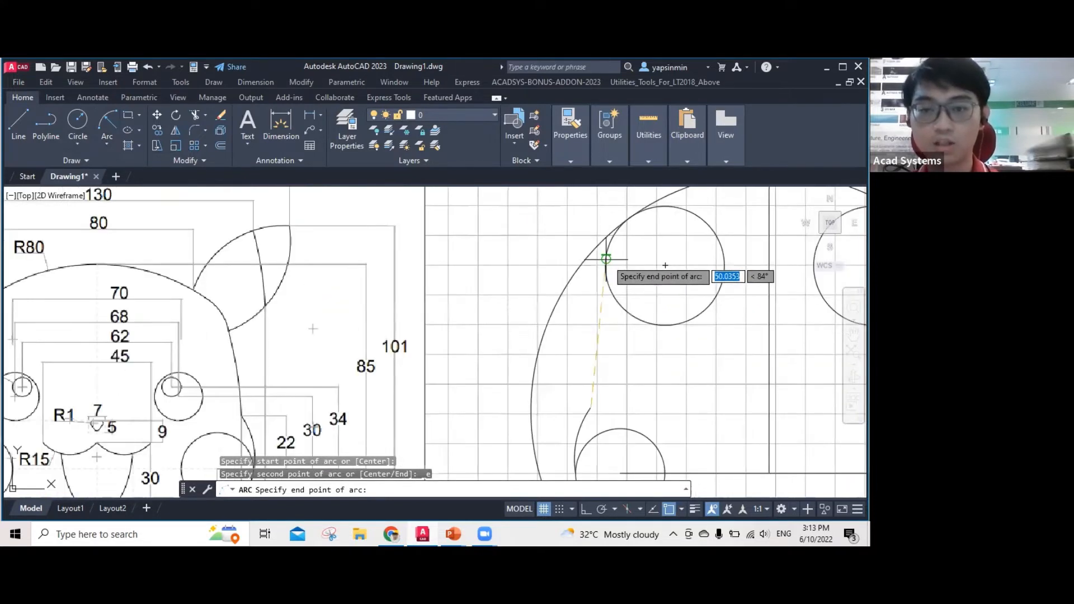
{"action": "left_click", "coordinate": [586, 225]}
{"action": "key", "text": "Escape"}
{"action": "left_click", "coordinate": [106, 125]}
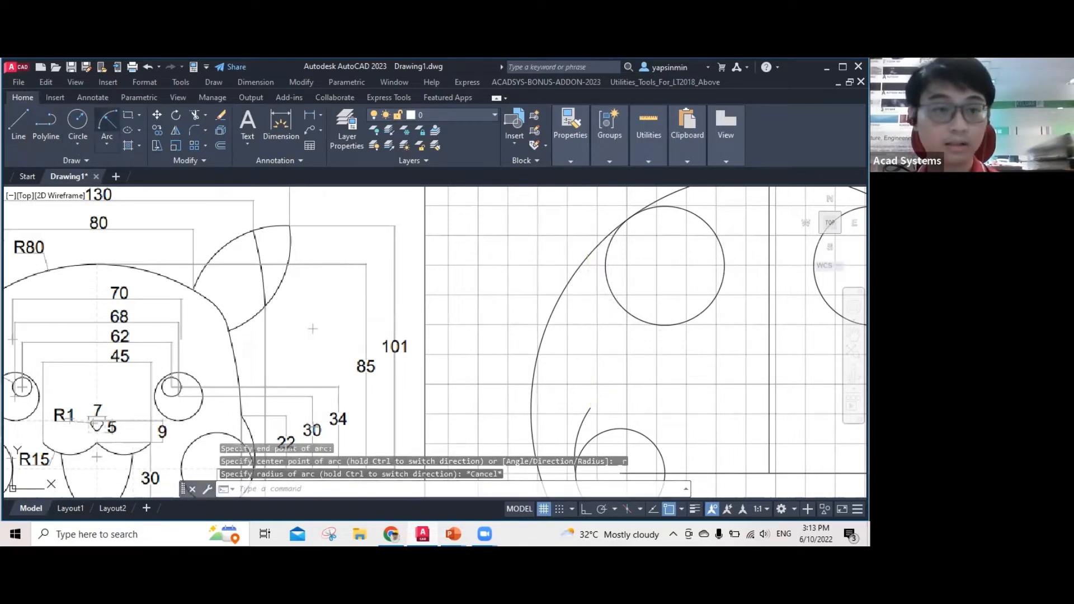
Draw a radius 150 arc from a free point beside the upper-left R20 circle down to the upper end of the left cheek arc.
{"action": "left_click", "coordinate": [589, 216]}
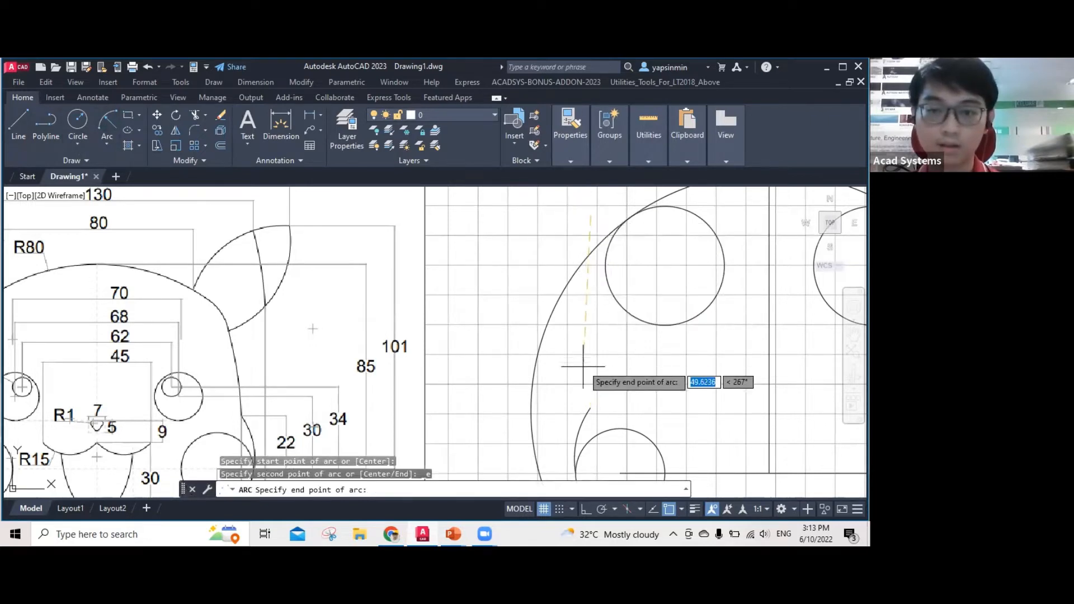
{"action": "left_click", "coordinate": [588, 405]}
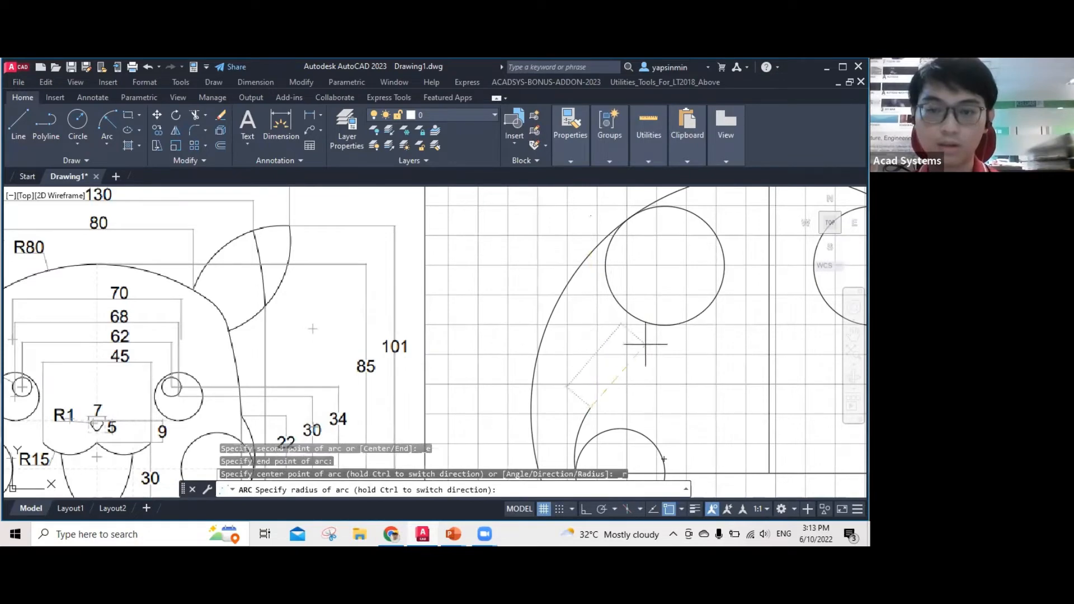
{"action": "scroll", "coordinate": [768, 407], "scroll_direction": "down", "scroll_amount": 2}
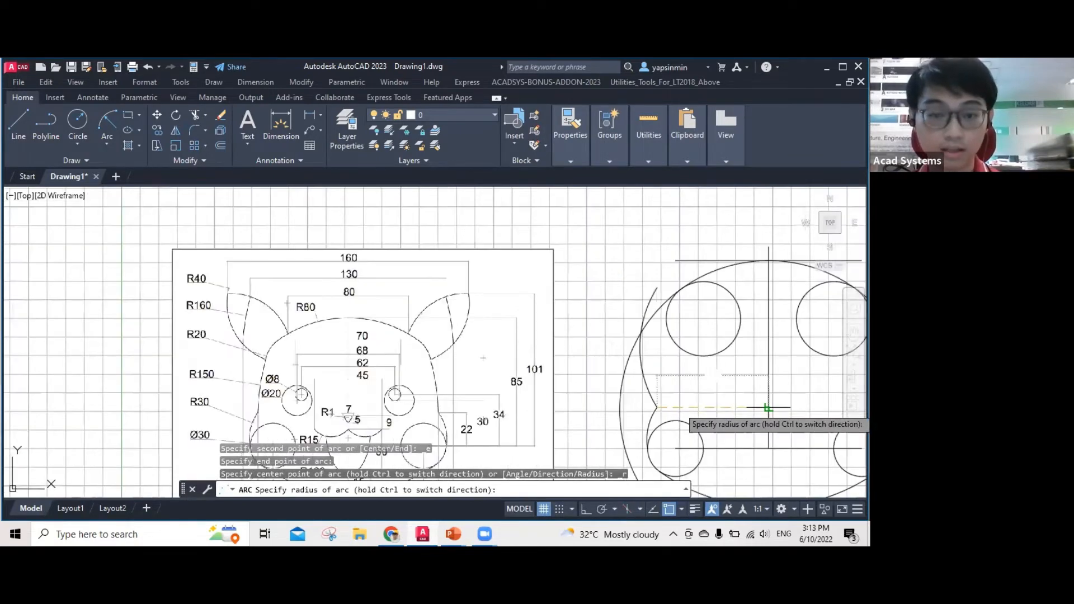
{"action": "scroll", "coordinate": [768, 408], "scroll_direction": "down", "scroll_amount": 2}
{"action": "scroll", "coordinate": [768, 407], "scroll_direction": "up", "scroll_amount": 4}
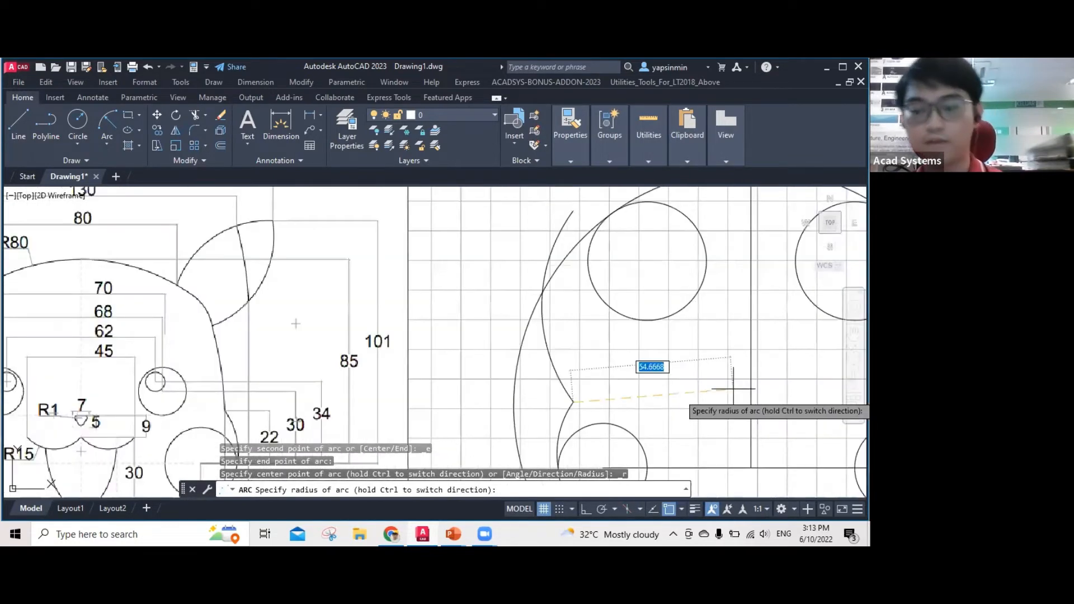
{"action": "type", "text": "150"}
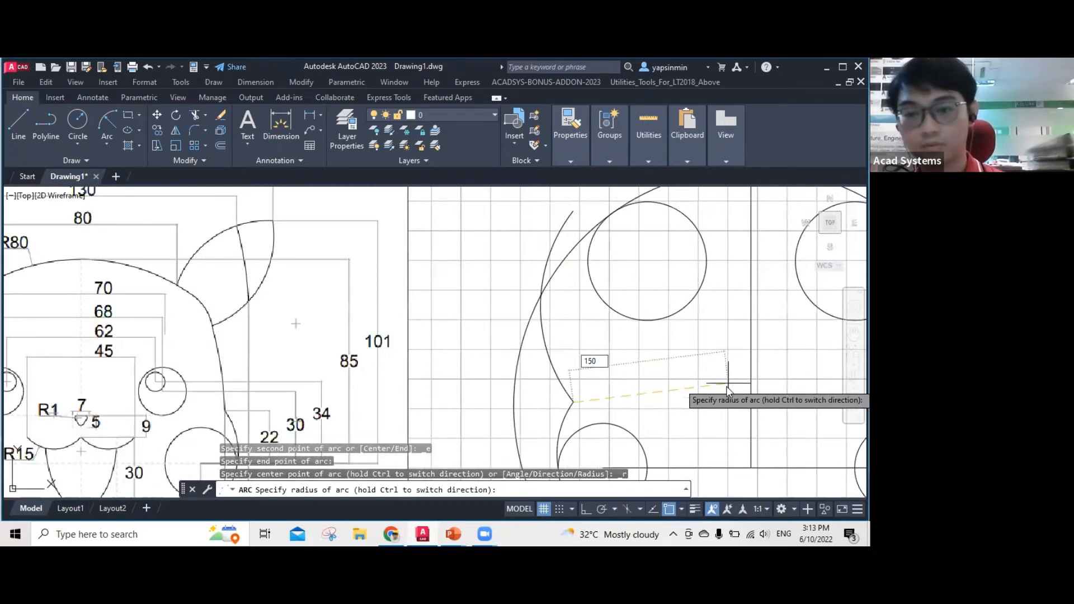
{"action": "key", "text": "Return"}
Try to constrain the side arc tangent to the upper-left R20 circle and its lower end coincident with the cheek arc's end.
{"action": "middle_click_drag", "start_coordinate": [679, 362], "coordinate": [593, 358]}
{"action": "left_click", "coordinate": [139, 98]}
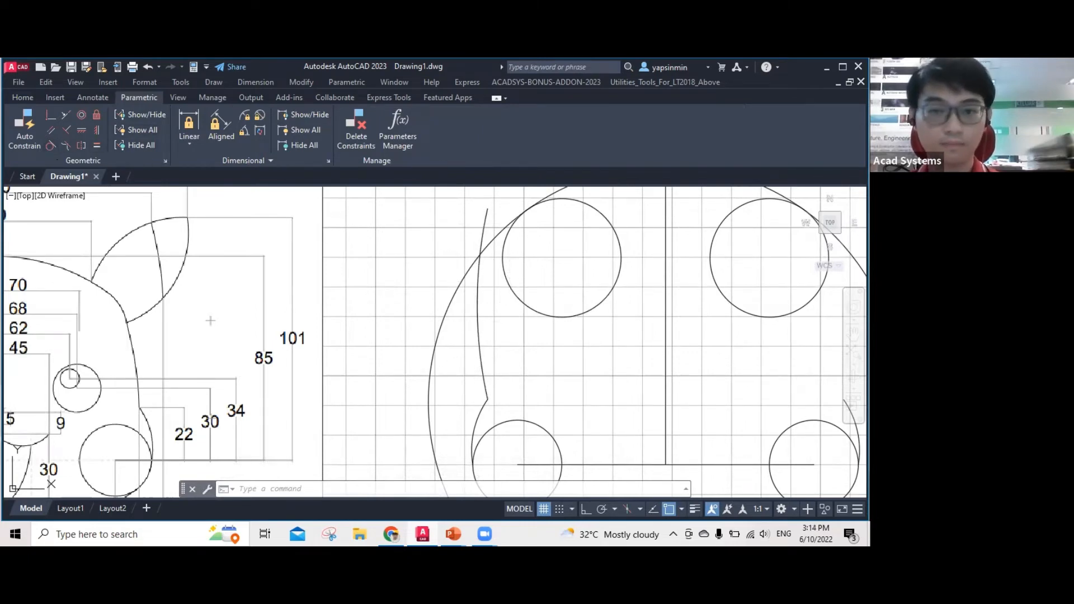
{"action": "left_click", "coordinate": [506, 273]}
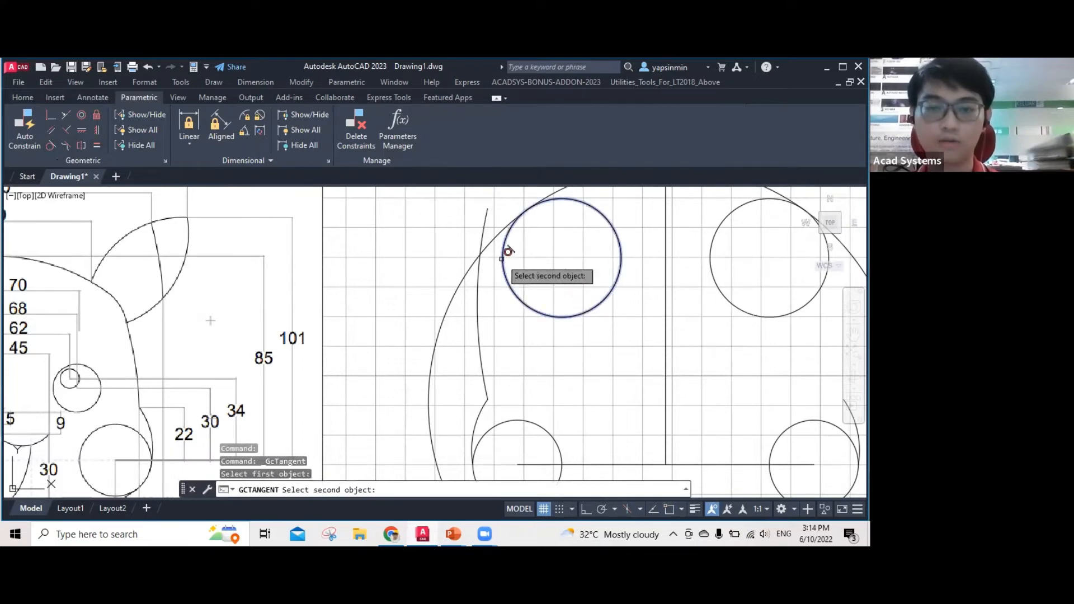
{"action": "left_click", "coordinate": [484, 269]}
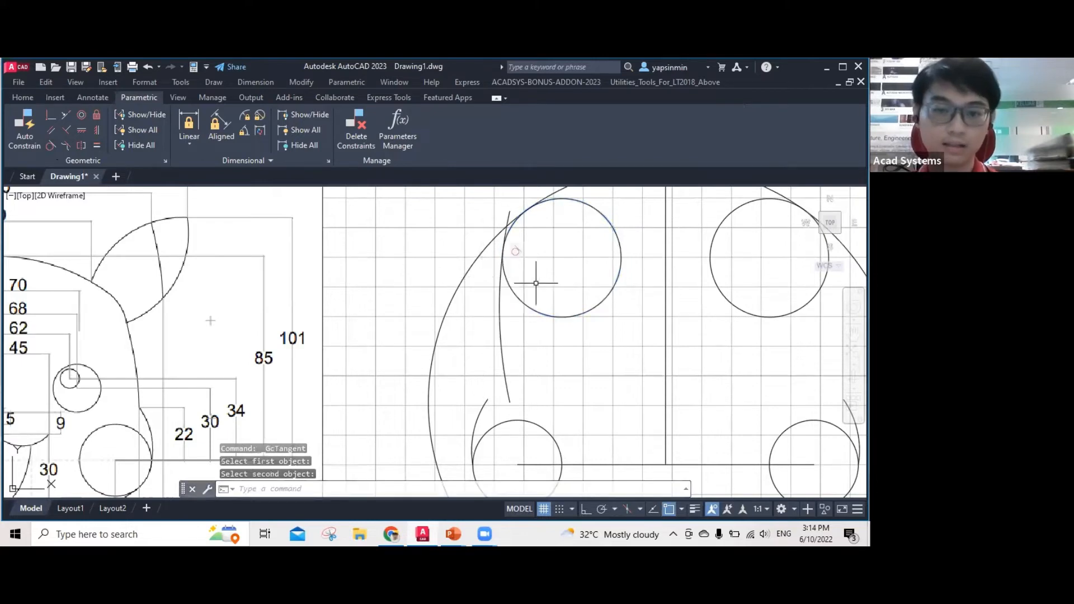
{"action": "left_click", "coordinate": [50, 116]}
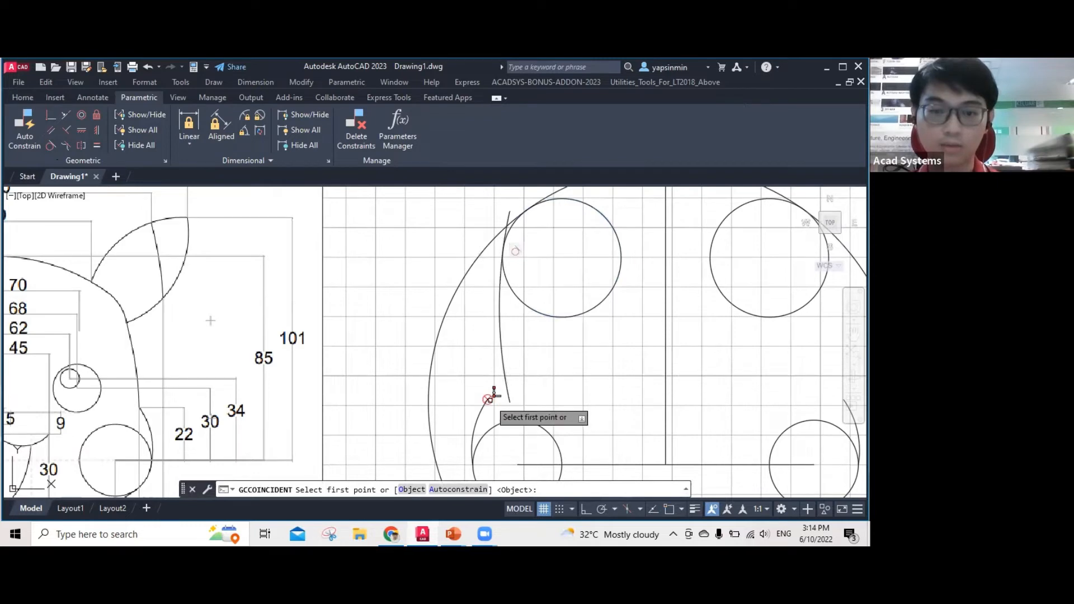
{"action": "left_click", "coordinate": [510, 398]}
{"action": "left_click", "coordinate": [487, 400]}
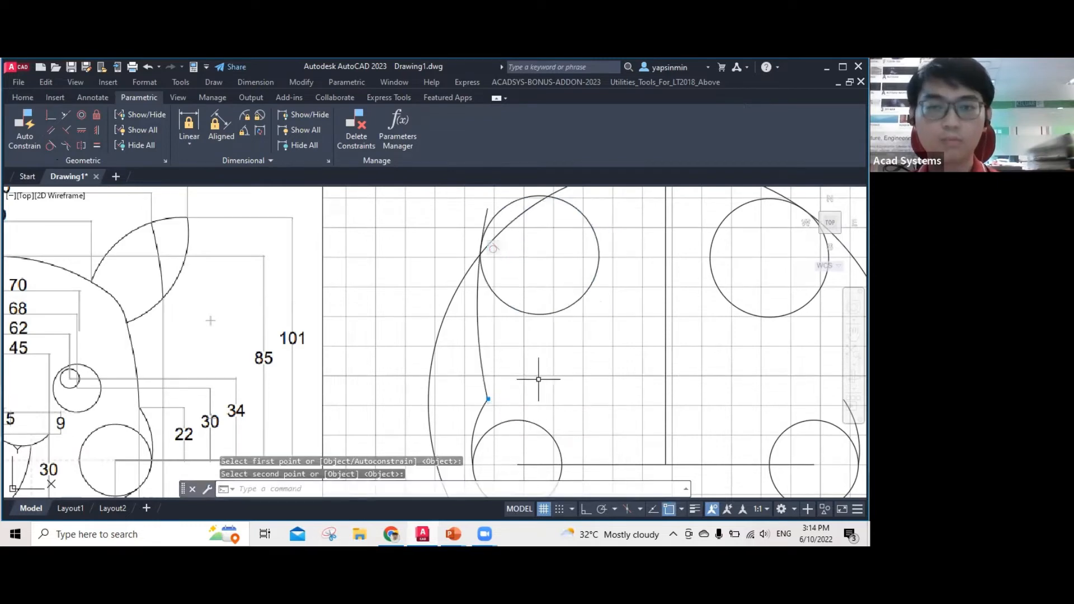
{"action": "scroll", "coordinate": [552, 246], "scroll_direction": "down", "scroll_amount": 4}
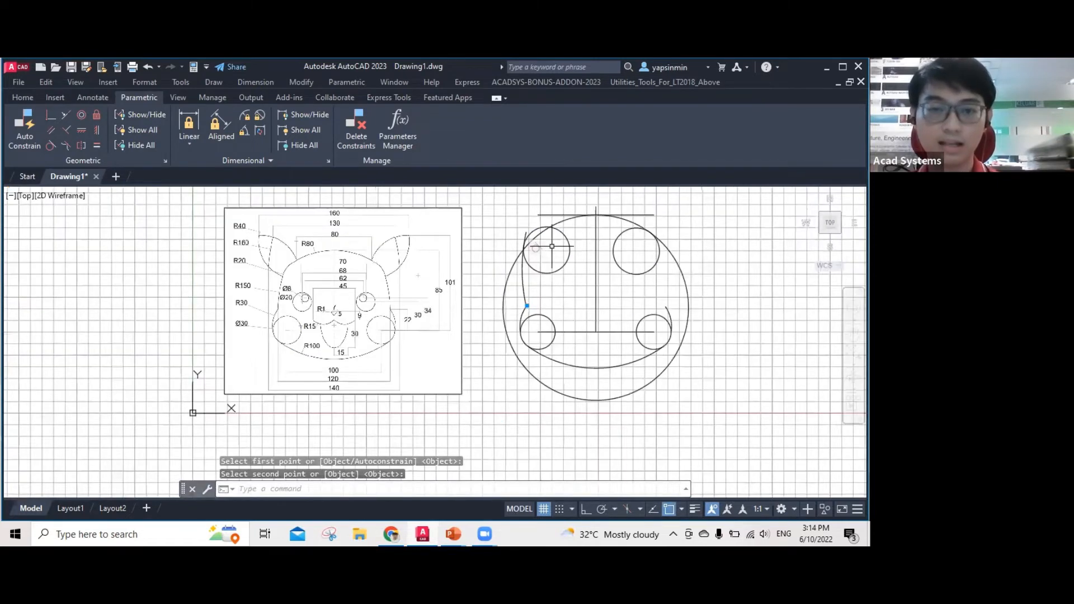
{"action": "scroll", "coordinate": [551, 246], "scroll_direction": "up", "scroll_amount": 4}
{"action": "key", "text": "Escape"}
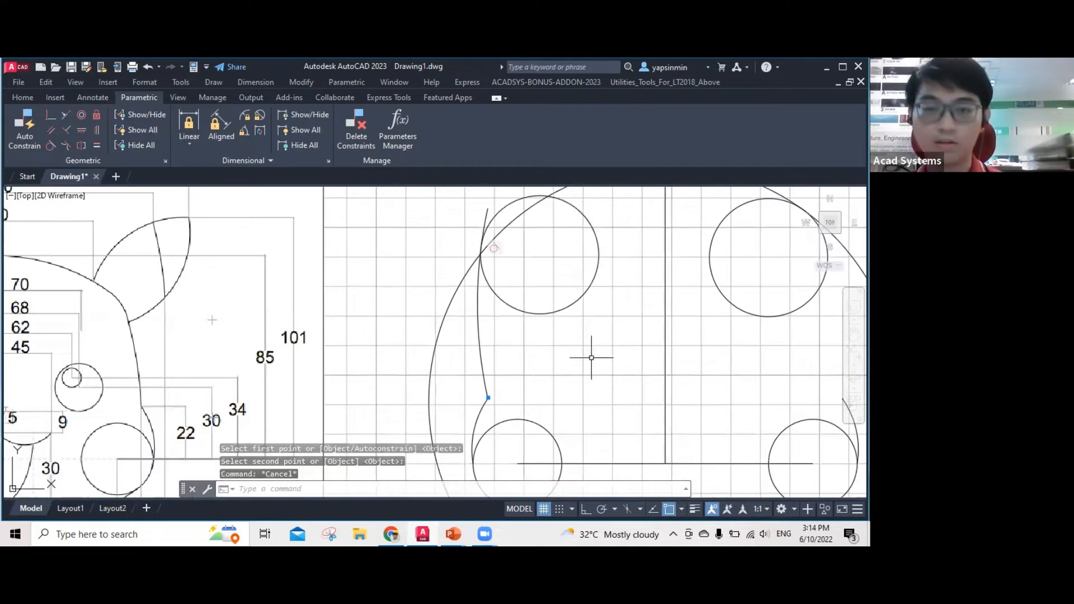
Undo the coincident and tangent constraints on the left side arc.
{"action": "key", "text": "ctrl+z"}
{"action": "key", "text": "ctrl+z"}
{"action": "key", "text": "ctrl+z"}
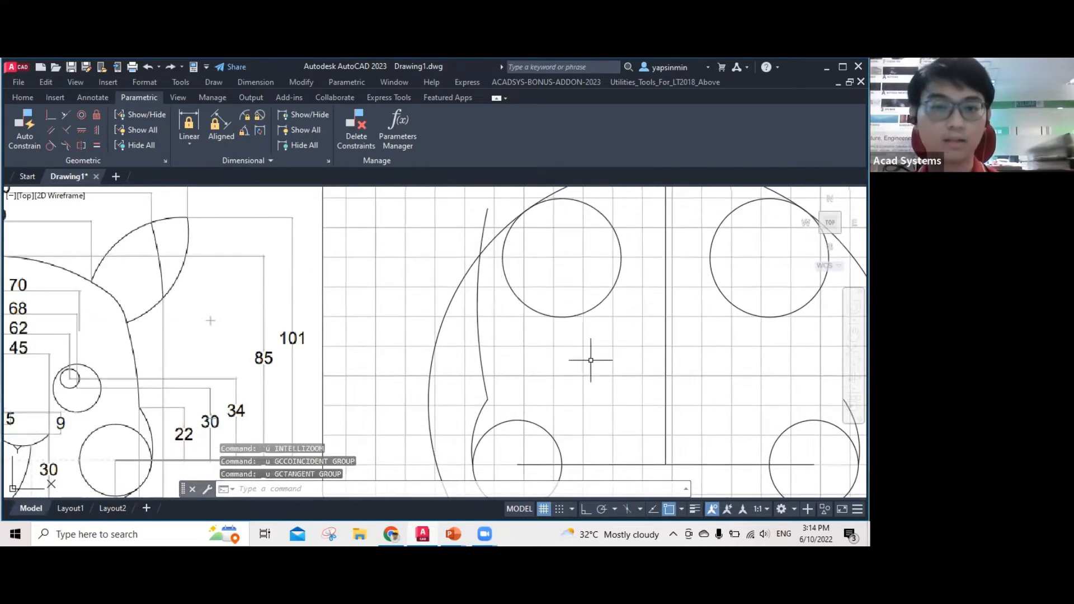
Fix the centre of the upper-left R20 circle and constrain its diameter to 40.
{"action": "left_click", "coordinate": [96, 115]}
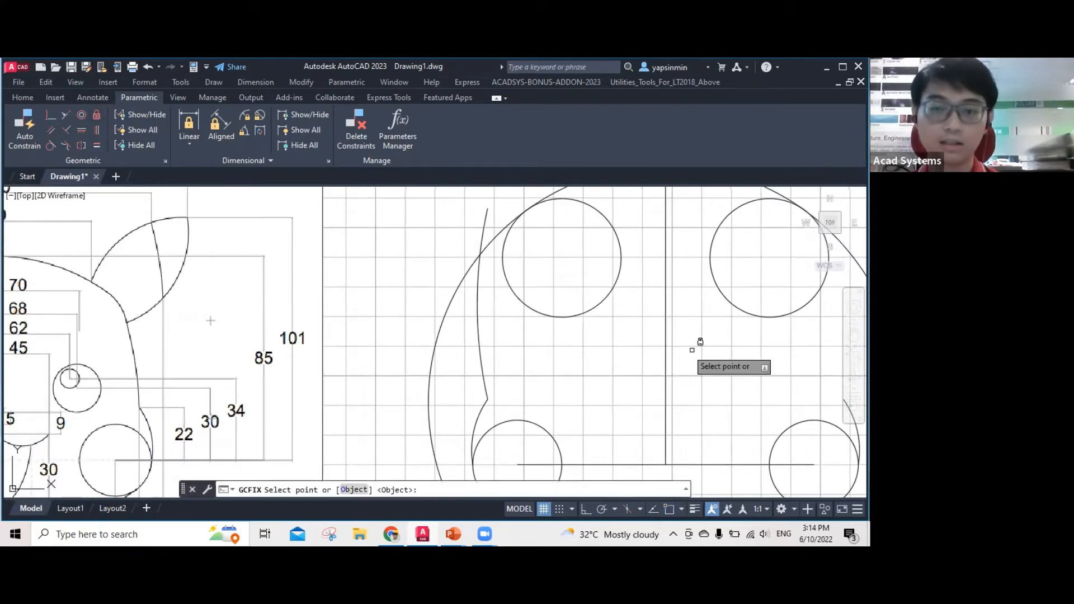
{"action": "left_click", "coordinate": [604, 298]}
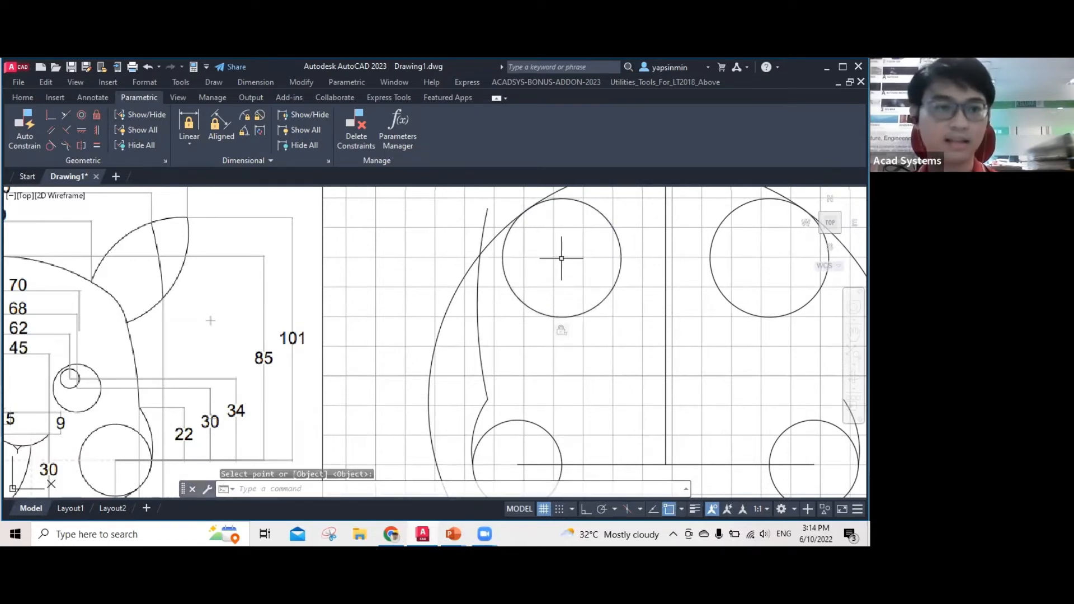
{"action": "key", "text": "Escape"}
{"action": "left_click", "coordinate": [259, 117]}
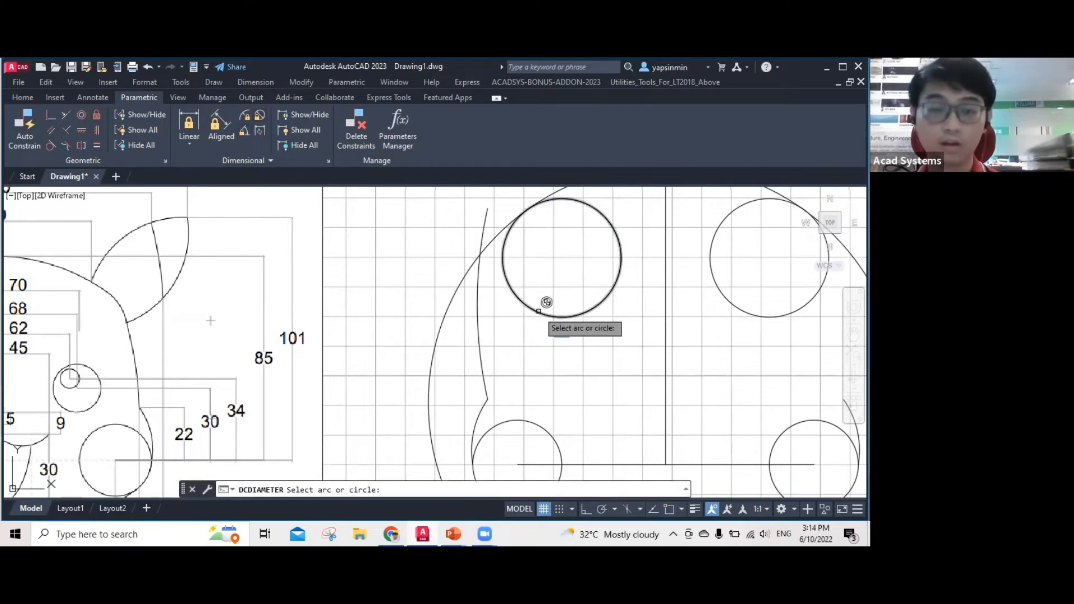
{"action": "left_click", "coordinate": [546, 302]}
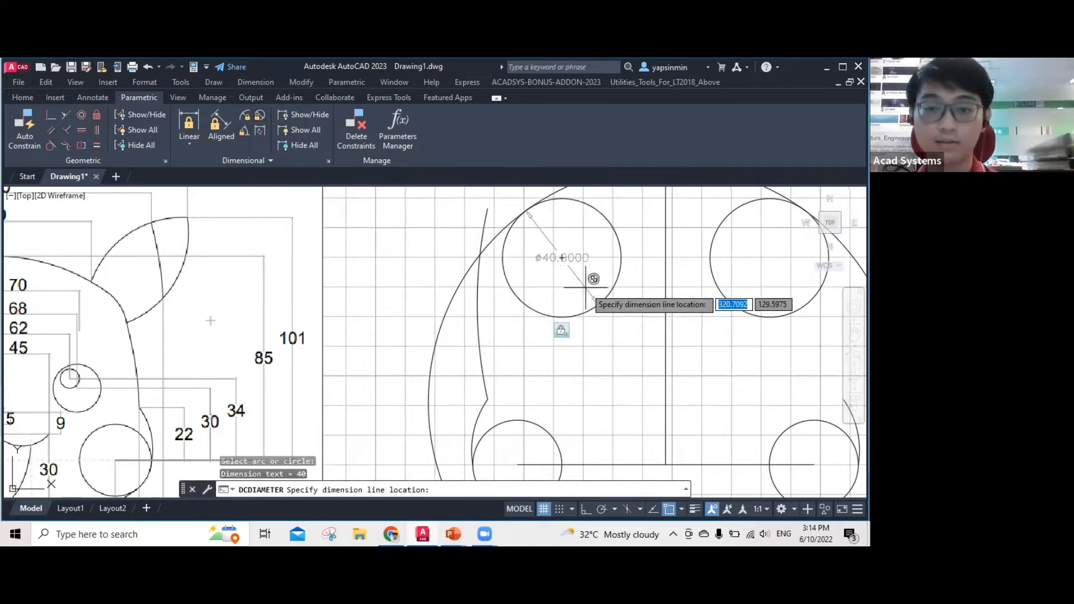
{"action": "left_click", "coordinate": [579, 284]}
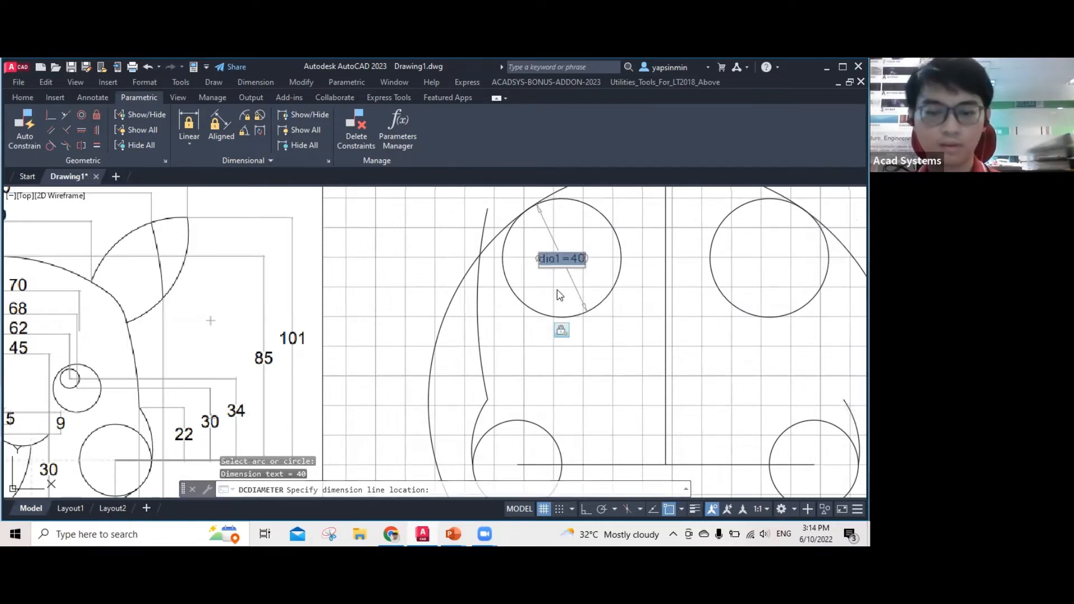
{"action": "key", "text": "Return"}
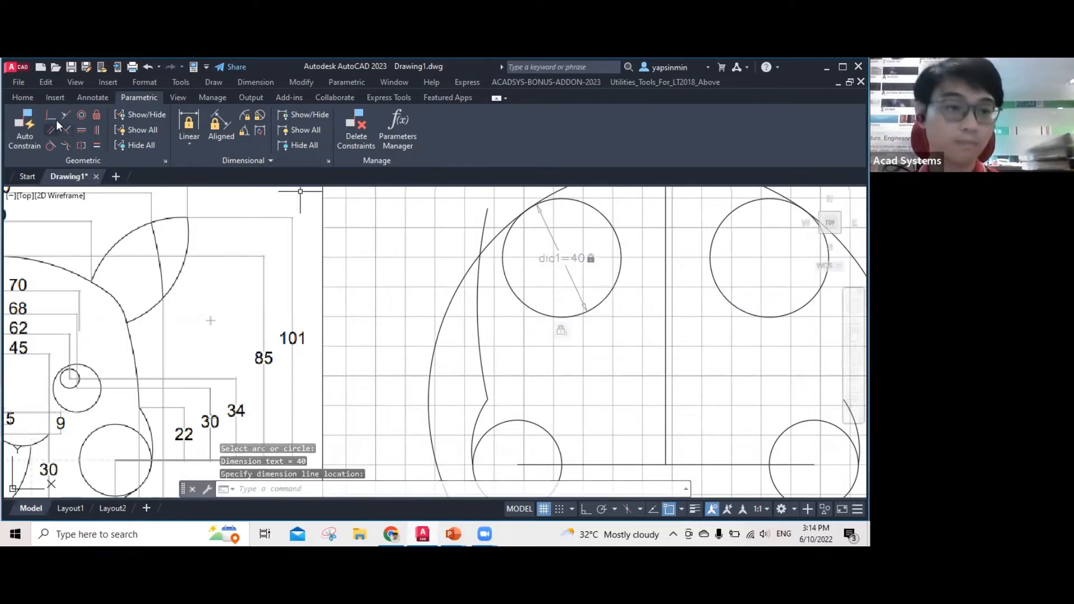
Apply a tangent constraint between the fixed upper-left circle and the left side arc.
{"action": "left_click", "coordinate": [50, 146]}
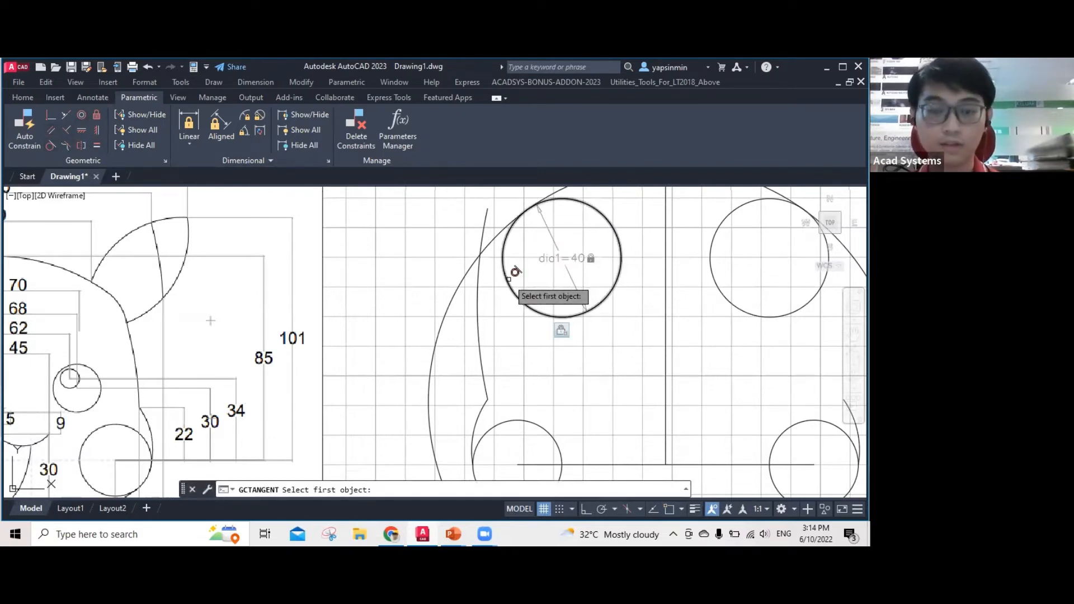
{"action": "left_click", "coordinate": [515, 272]}
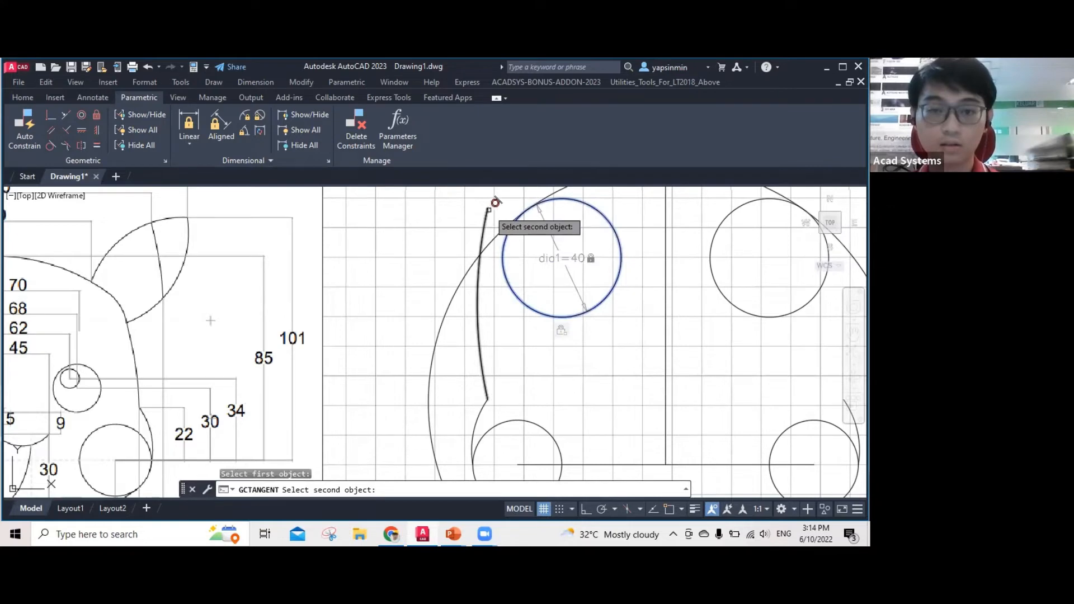
{"action": "key", "text": "Escape"}
Make the lower end of the left side arc coincident with the upper end of the left cheek arc.
{"action": "middle_click_drag", "start_coordinate": [581, 427], "coordinate": [570, 393]}
{"action": "left_click", "coordinate": [51, 116]}
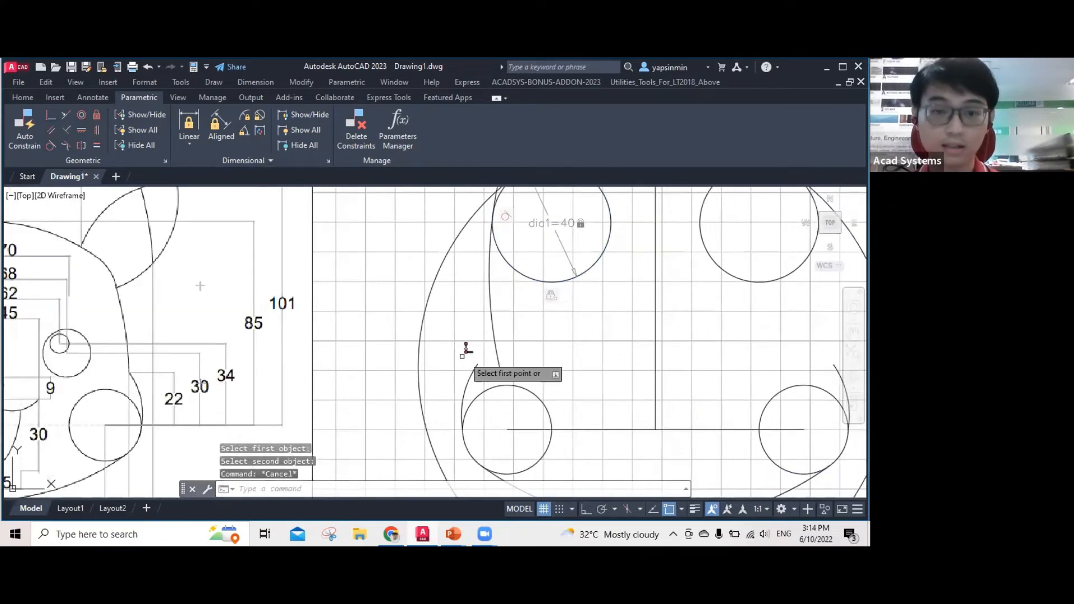
{"action": "left_click", "coordinate": [498, 365]}
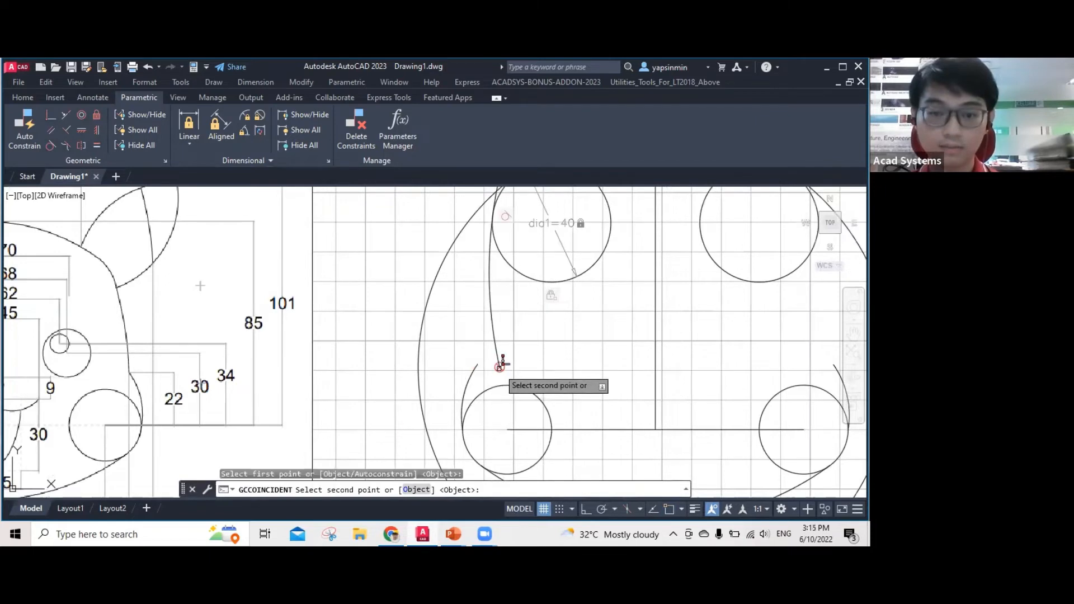
{"action": "key", "text": "Escape"}
{"action": "middle_click_drag", "start_coordinate": [507, 320], "coordinate": [503, 347]}
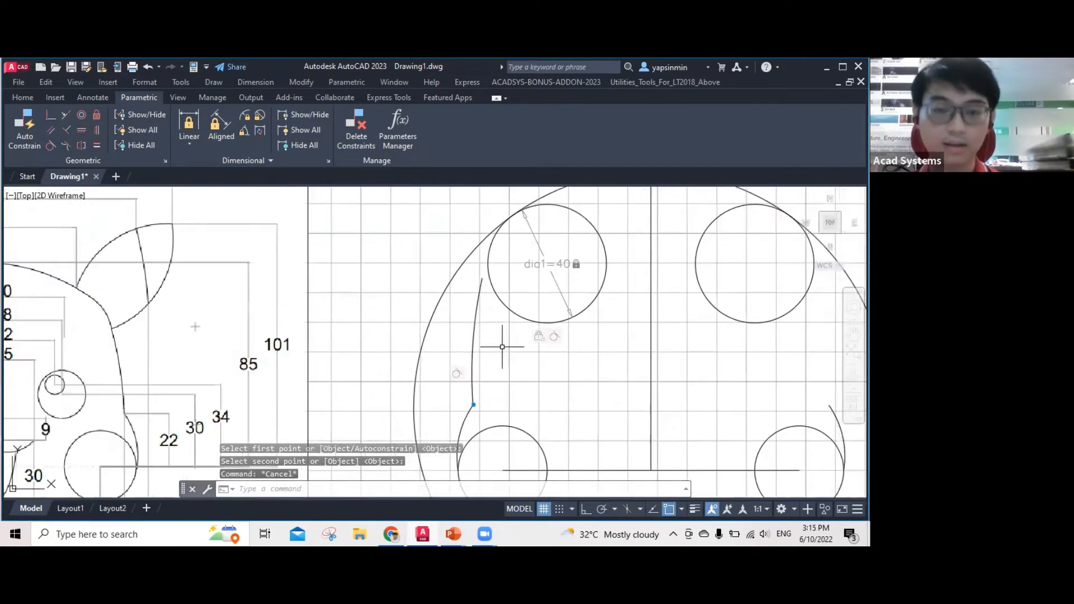
Extend the upper end of the left side arc to the upper-left circle.
{"action": "key", "text": "Escape"}
{"action": "type", "text": "EX"}
{"action": "key", "text": "Return"}
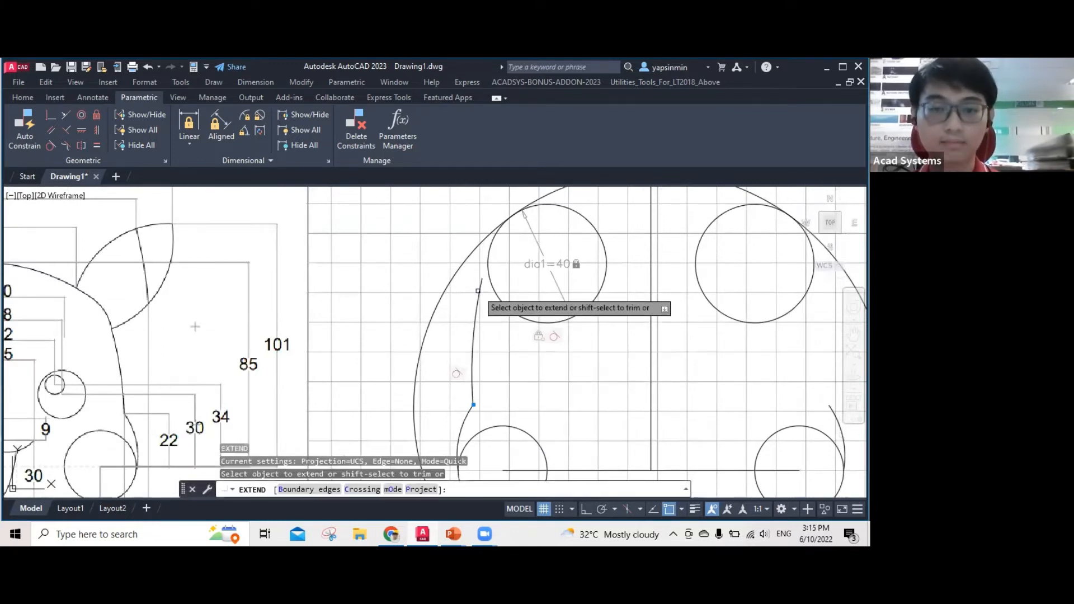
{"action": "left_click", "coordinate": [507, 247]}
{"action": "key", "text": "Escape"}
{"action": "middle_click_drag", "start_coordinate": [504, 252], "coordinate": [499, 292]}
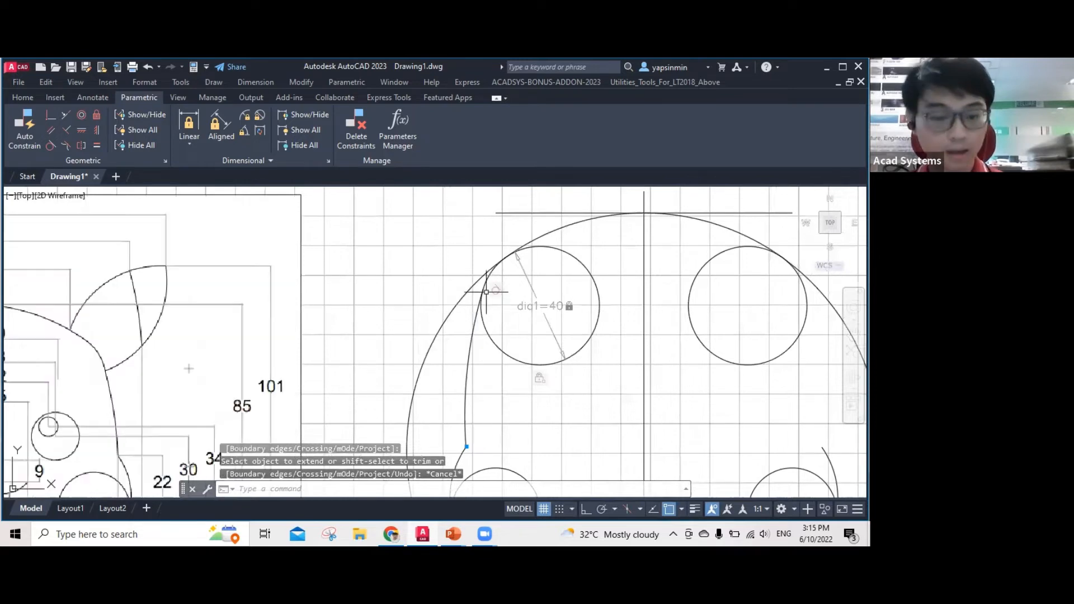
{"action": "scroll", "coordinate": [481, 297], "scroll_direction": "up", "scroll_amount": 6}
{"action": "scroll", "coordinate": [483, 272], "scroll_direction": "down", "scroll_amount": 6}
{"action": "middle_click_drag", "start_coordinate": [644, 356], "coordinate": [539, 336]}
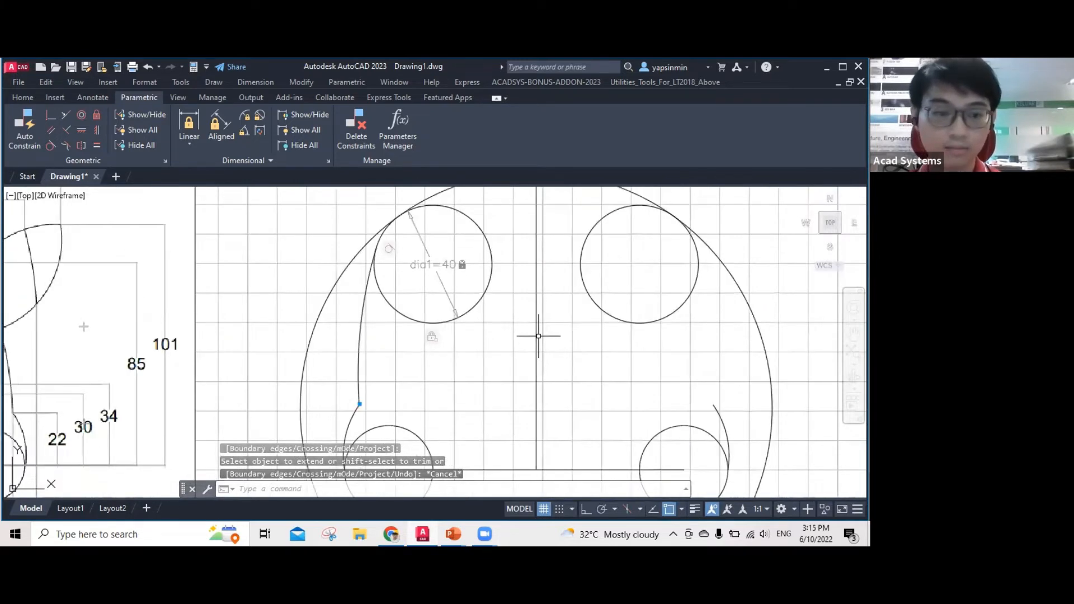
Try to mirror the left side arc across the vertical centre line of the head.
{"action": "scroll", "coordinate": [538, 336], "scroll_direction": "down", "scroll_amount": 3}
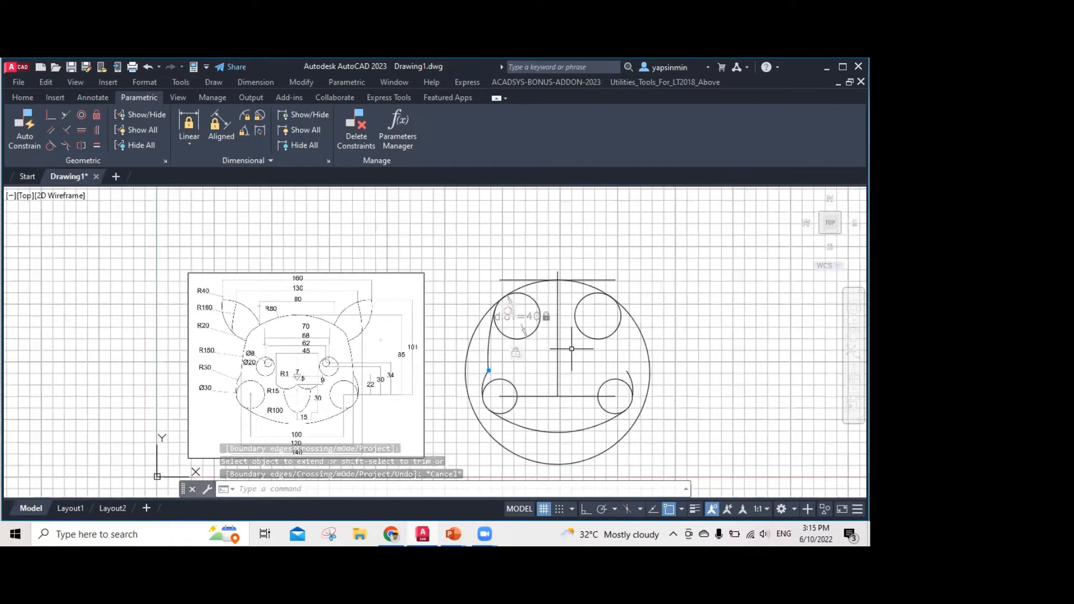
{"action": "scroll", "coordinate": [596, 374], "scroll_direction": "up", "scroll_amount": 2}
{"action": "type", "text": "mi"}
{"action": "key", "text": "Return"}
{"action": "left_click", "coordinate": [427, 350]}
{"action": "key", "text": "Return"}
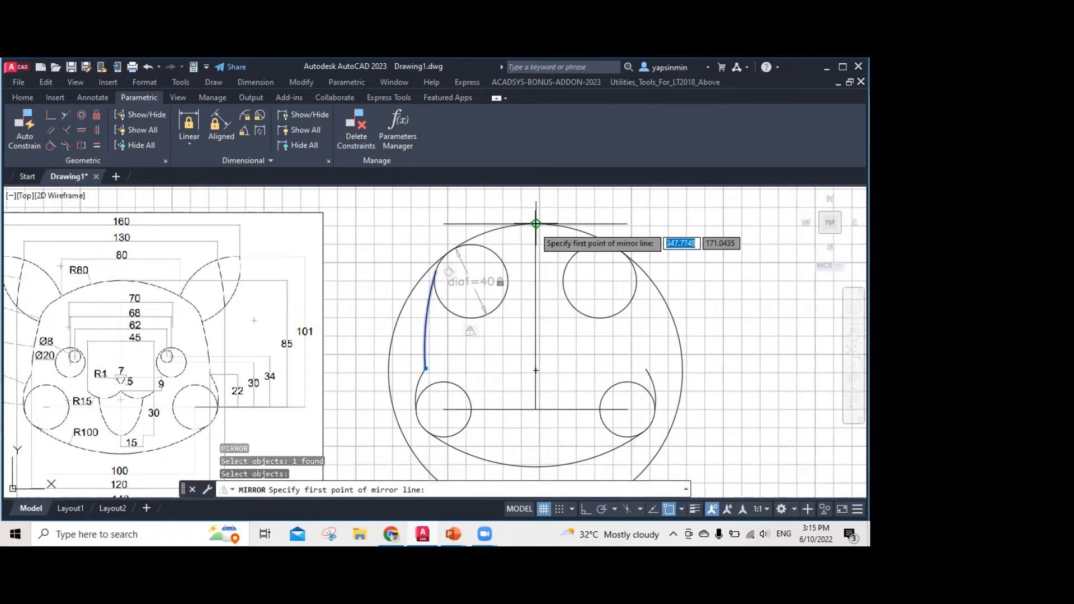
{"action": "left_click", "coordinate": [535, 224]}
{"action": "left_click", "coordinate": [536, 409]}
{"action": "key", "text": "Escape"}
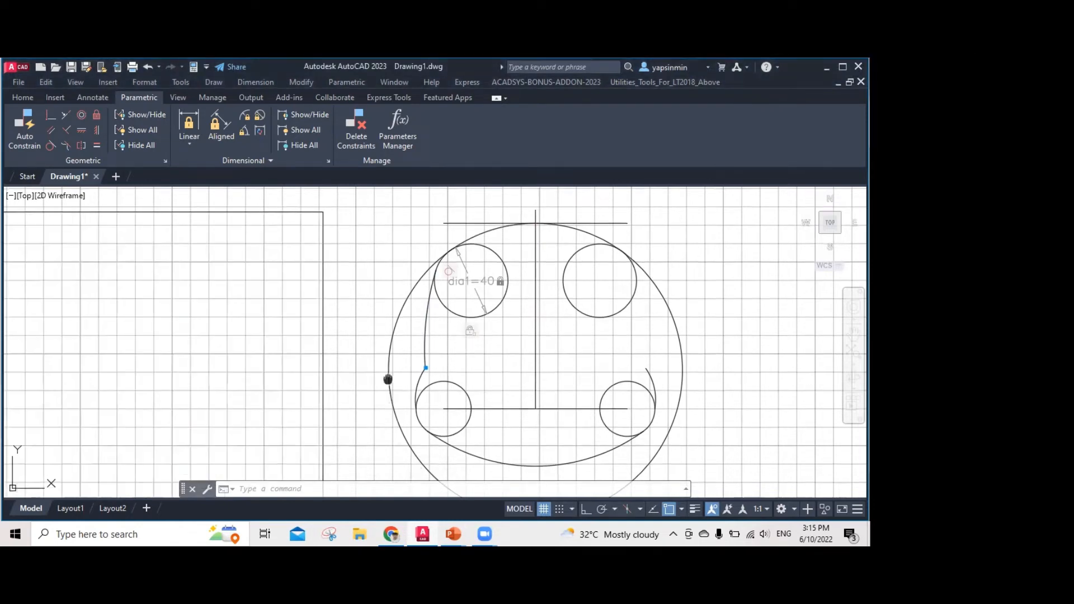
{"action": "middle_click_drag", "start_coordinate": [389, 381], "coordinate": [462, 363]}
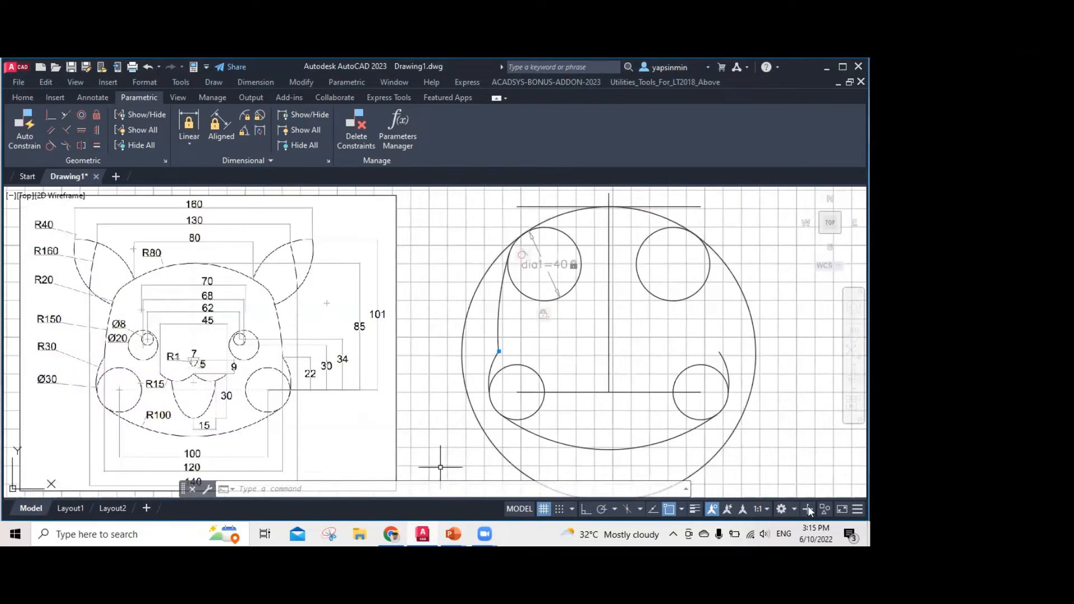
{"action": "left_click", "coordinate": [735, 412]}
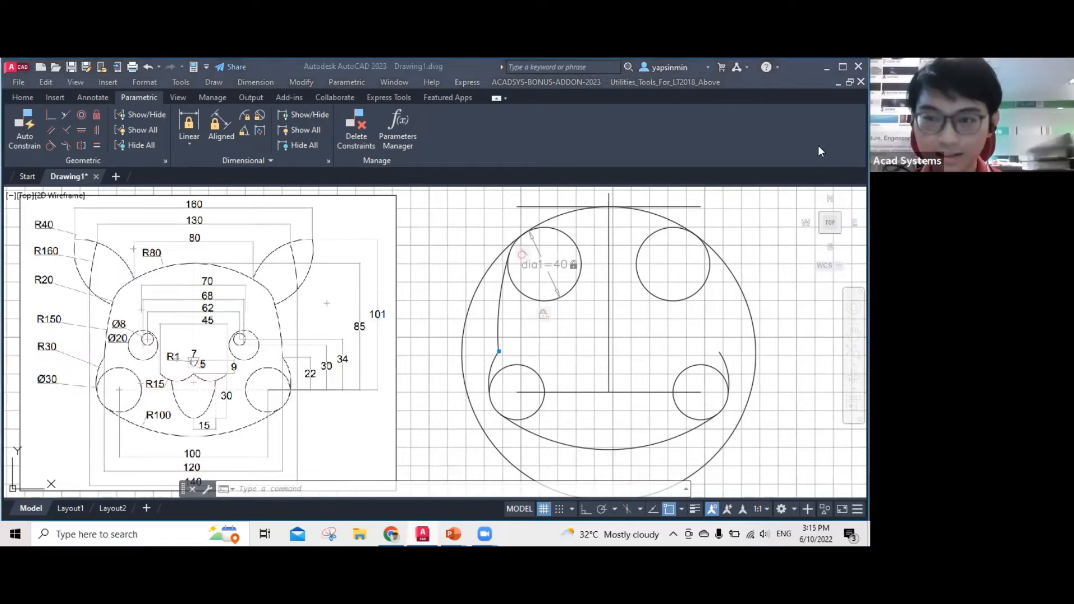
{"action": "middle_click_drag", "start_coordinate": [763, 482], "coordinate": [698, 454]}
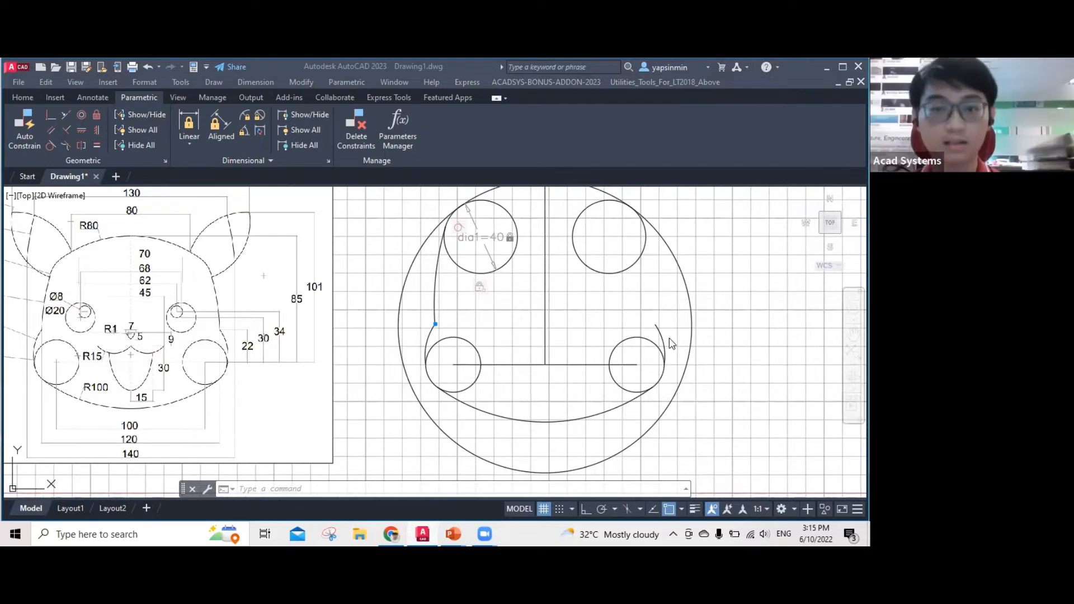
{"action": "scroll", "coordinate": [637, 336], "scroll_direction": "down", "scroll_amount": 2}
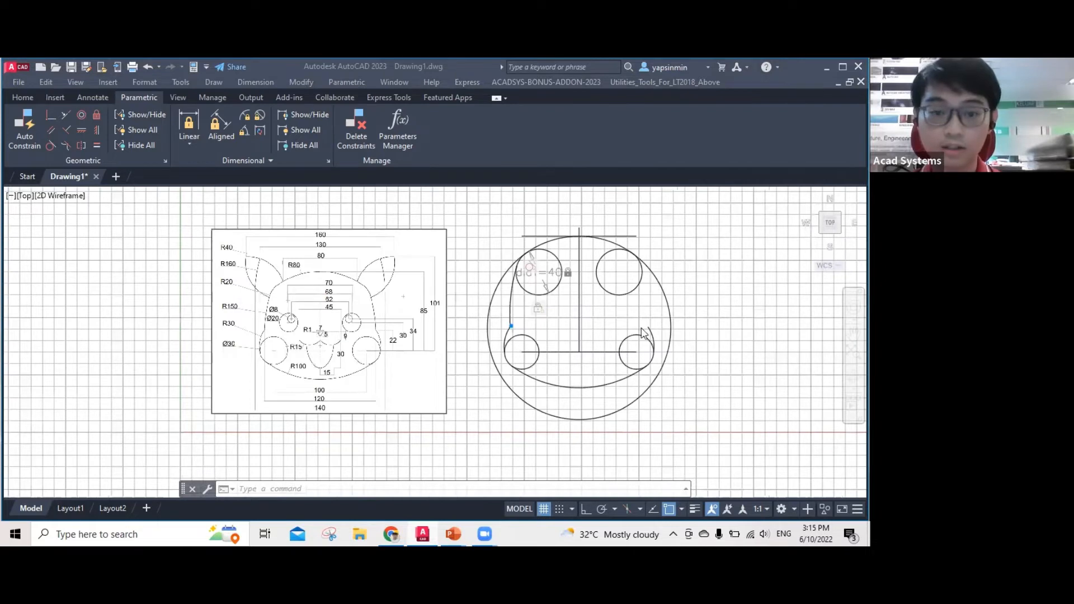
{"action": "middle_click_drag", "start_coordinate": [688, 343], "coordinate": [669, 337]}
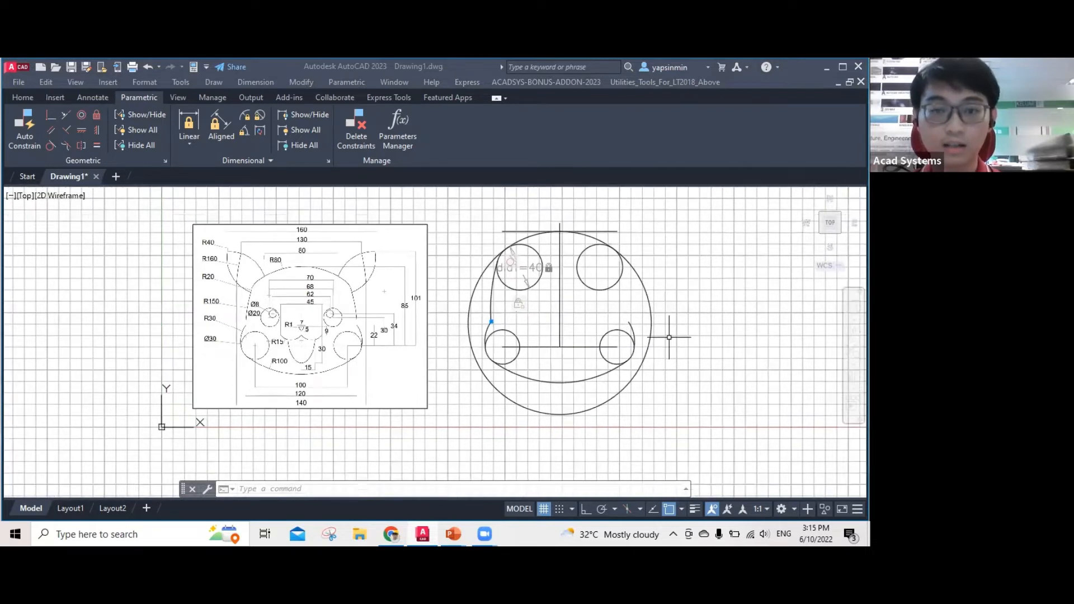
{"action": "scroll", "coordinate": [669, 337], "scroll_direction": "up", "scroll_amount": 2}
{"action": "scroll", "coordinate": [633, 246], "scroll_direction": "down", "scroll_amount": 2}
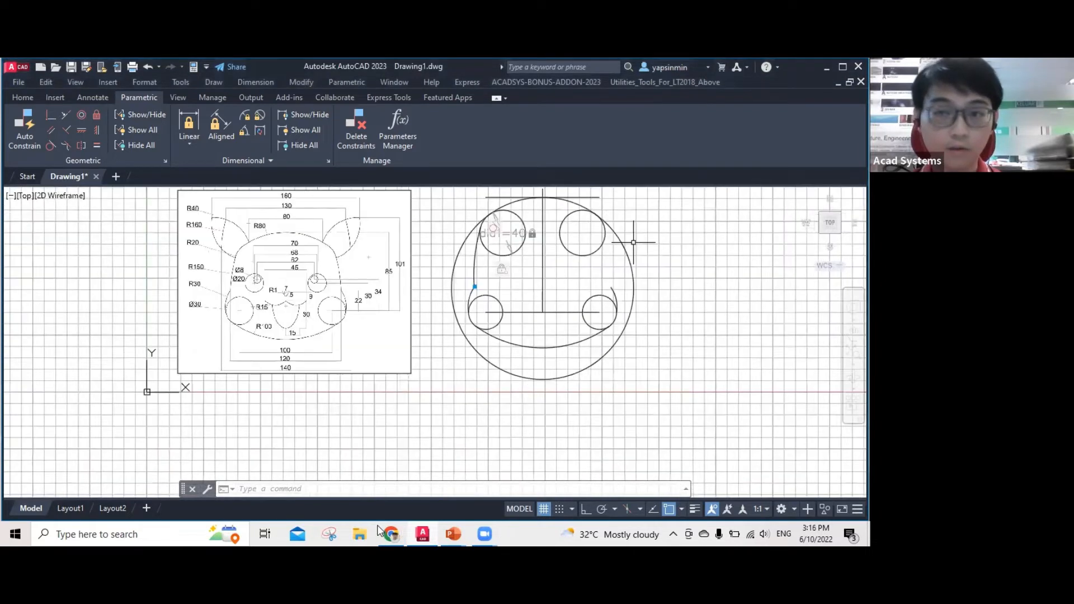
{"action": "left_click", "coordinate": [379, 527]}
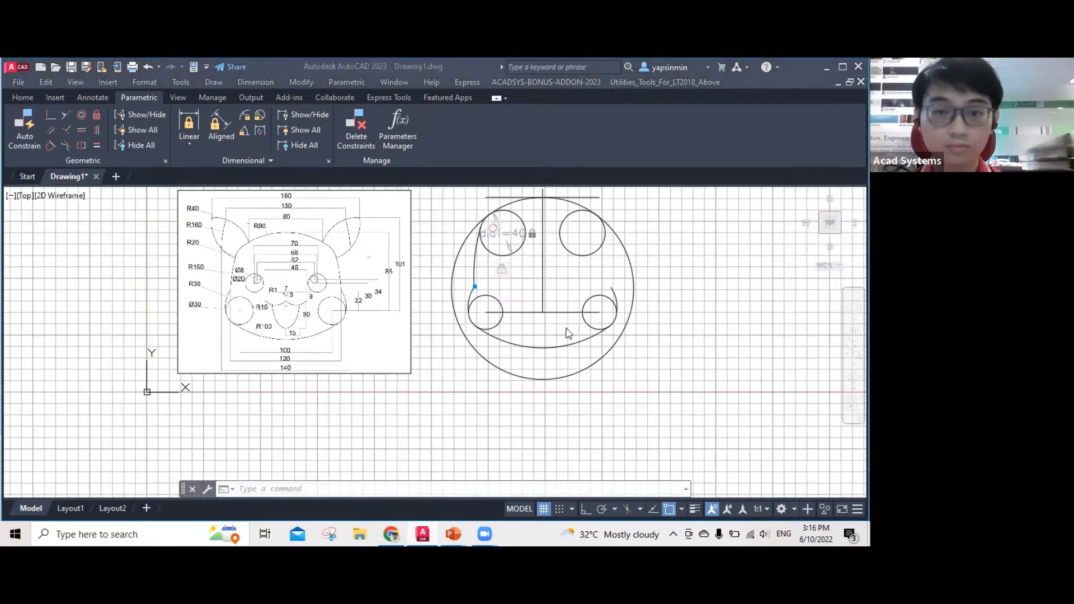
{"action": "scroll", "coordinate": [567, 336], "scroll_direction": "up", "scroll_amount": 2}
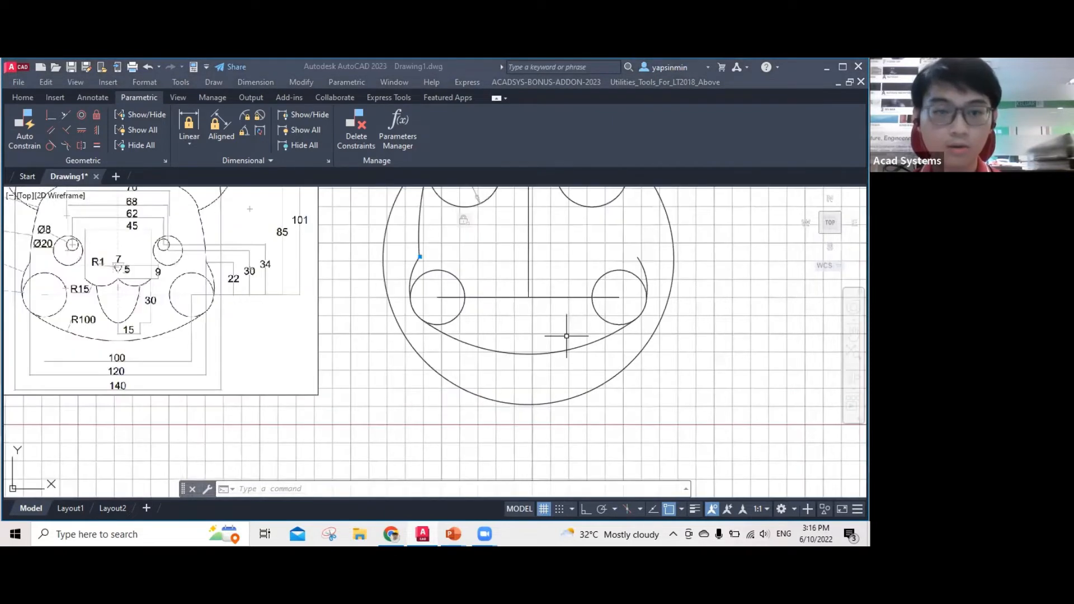
Review the horizontal base line, the two cheek circles and the R100 chin arc against the reference drawing.
{"action": "left_click", "coordinate": [413, 257]}
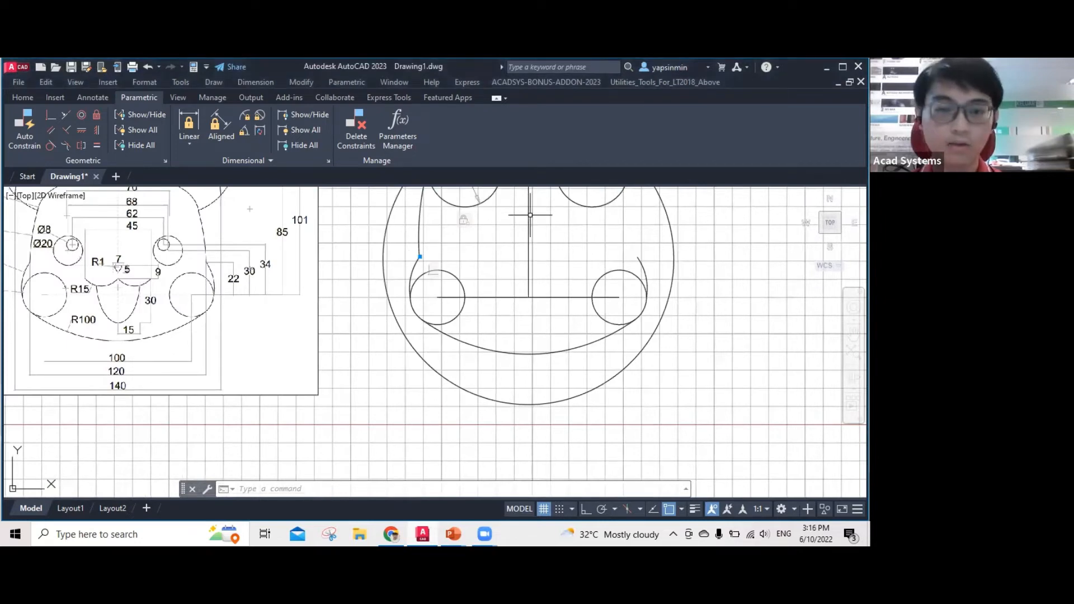
{"action": "left_click", "coordinate": [473, 296]}
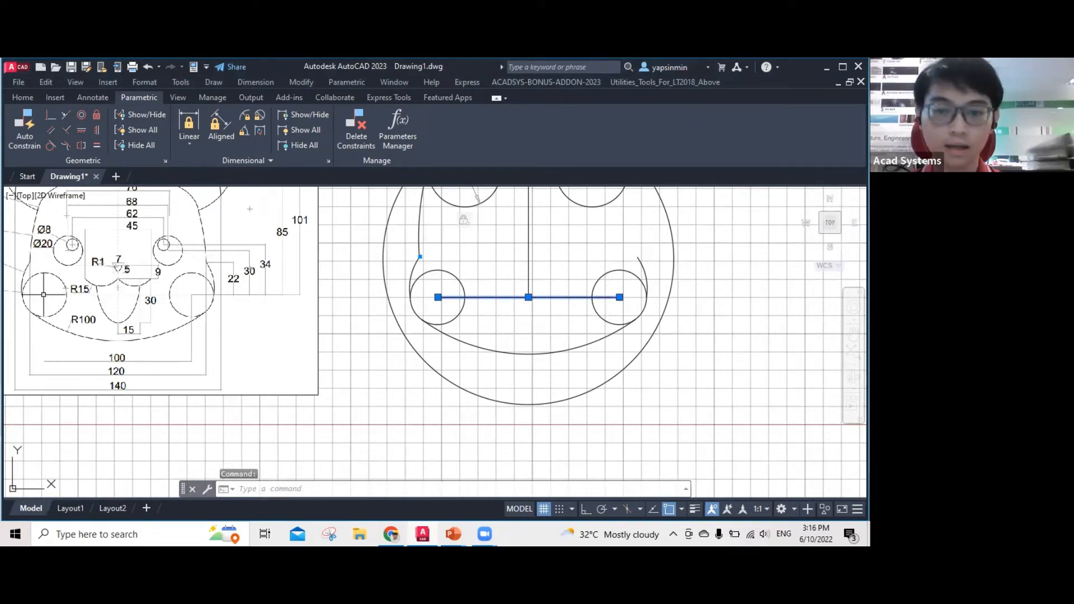
{"action": "left_click", "coordinate": [623, 290]}
{"action": "key", "text": "Escape"}
{"action": "left_click", "coordinate": [438, 297]}
{"action": "key", "text": "Escape"}
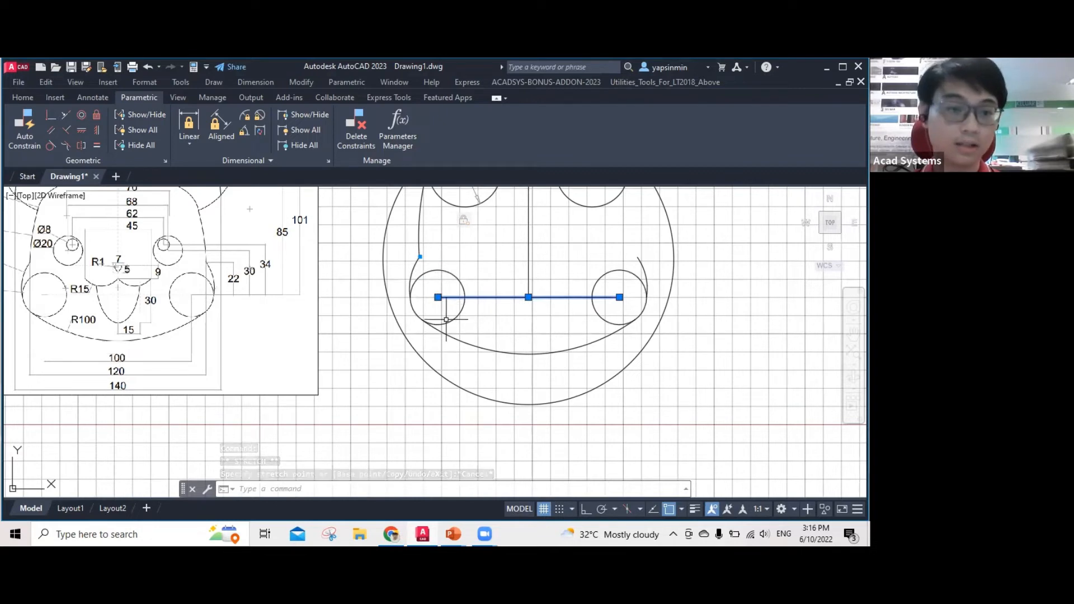
{"action": "middle_click_drag", "start_coordinate": [144, 305], "coordinate": [249, 345]}
{"action": "middle_click_drag", "start_coordinate": [261, 263], "coordinate": [268, 315]}
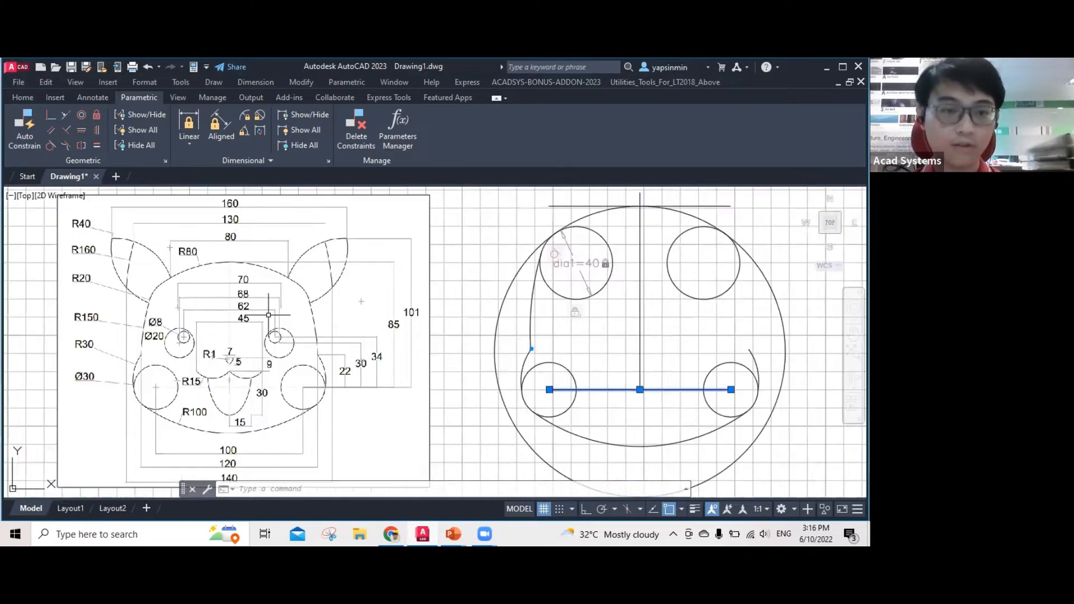
{"action": "middle_click_drag", "start_coordinate": [312, 285], "coordinate": [278, 263]}
{"action": "key", "text": "Escape"}
{"action": "key", "text": "Escape"}
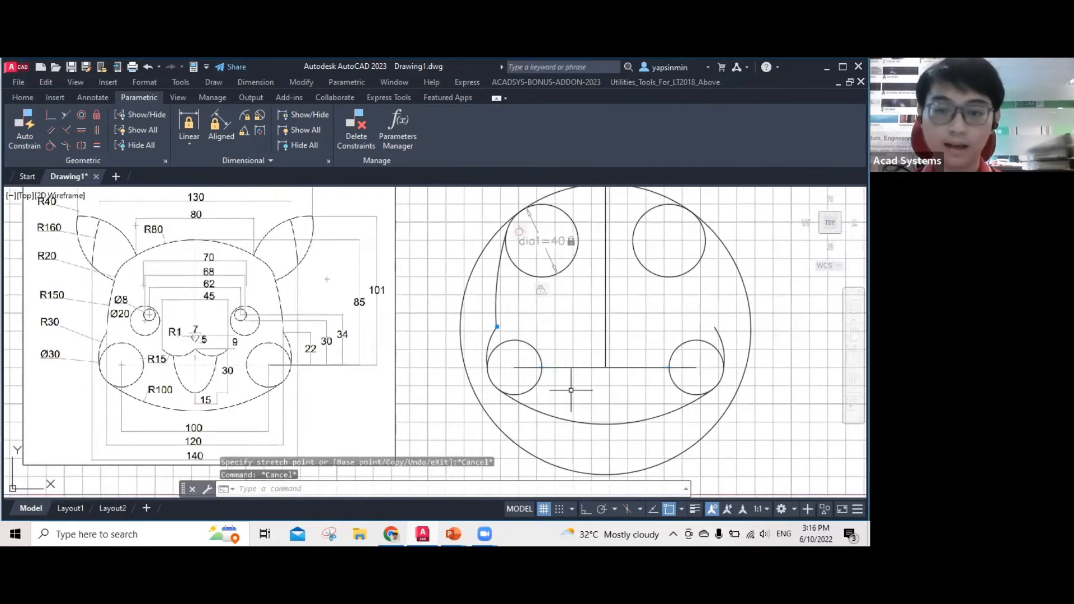
{"action": "left_click", "coordinate": [582, 368]}
{"action": "left_click", "coordinate": [540, 358]}
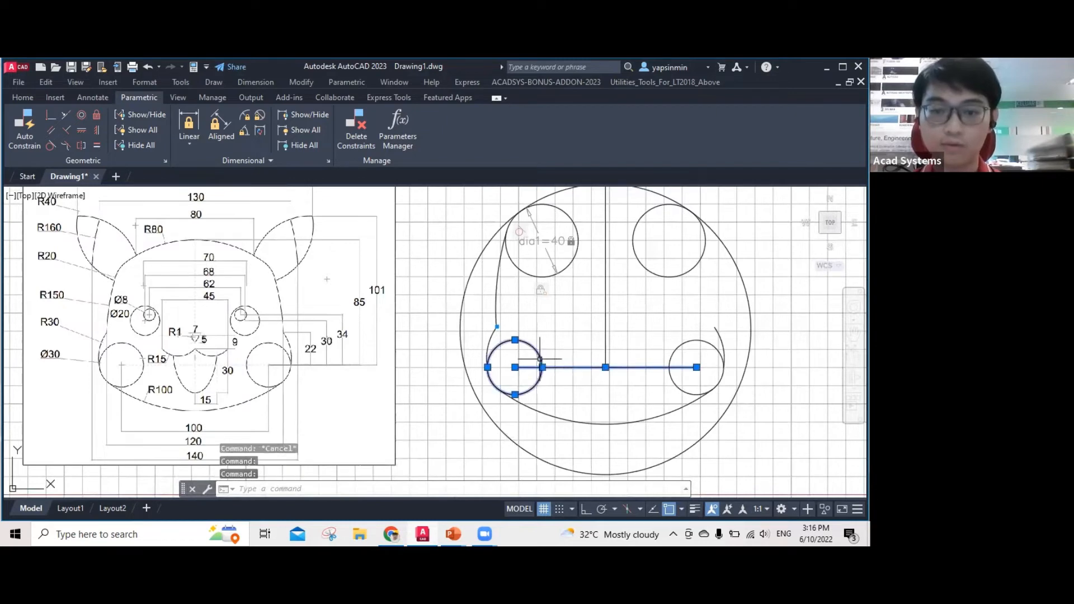
{"action": "left_click", "coordinate": [674, 358]}
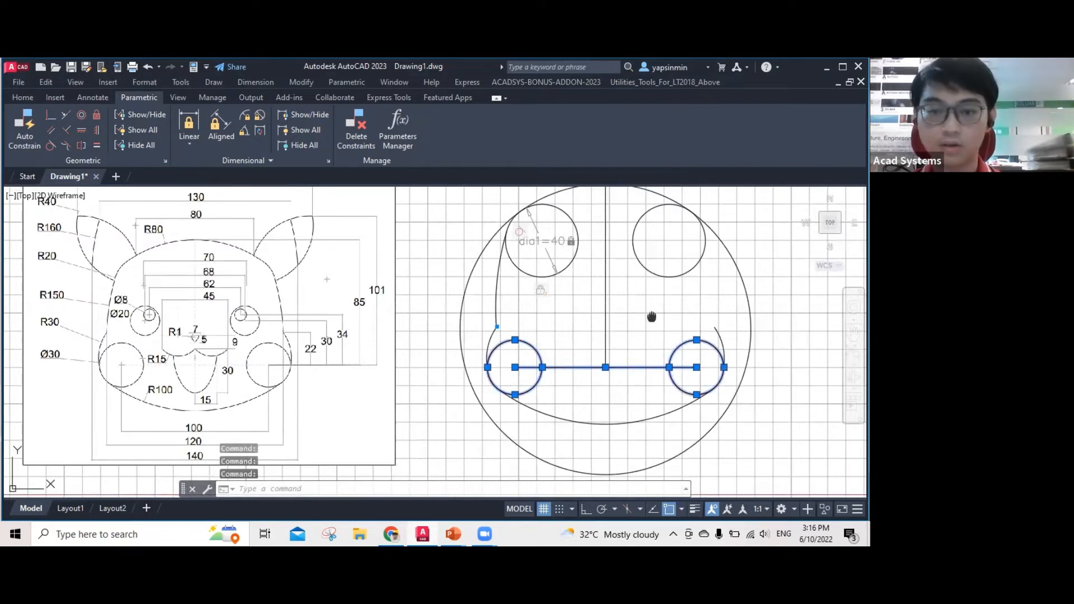
{"action": "middle_click_drag", "start_coordinate": [652, 316], "coordinate": [608, 330]}
{"action": "left_click", "coordinate": [571, 437]}
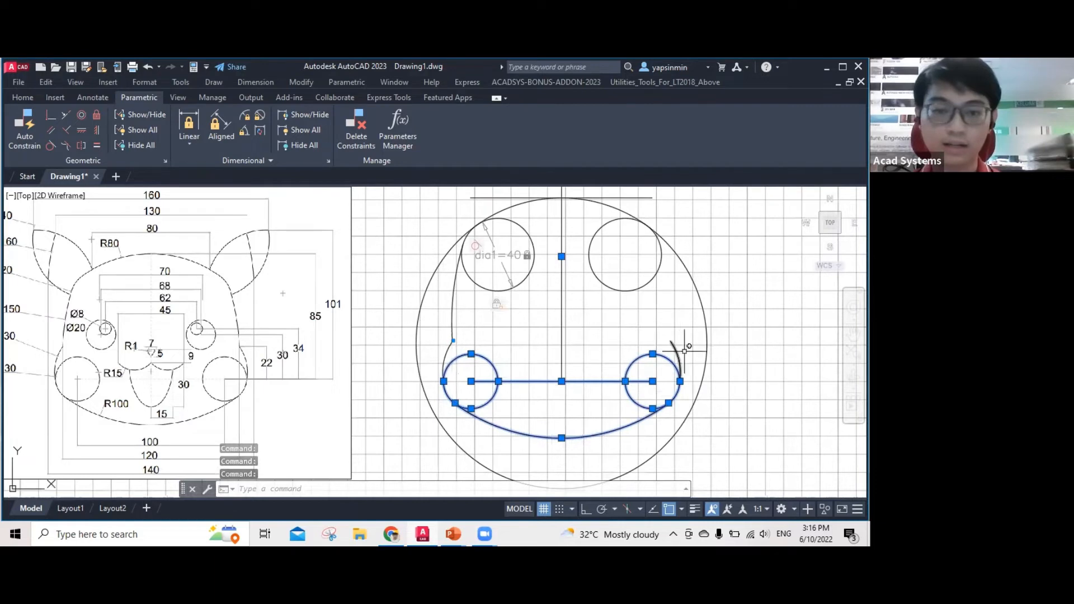
{"action": "middle_click_drag", "start_coordinate": [578, 367], "coordinate": [580, 358]}
{"action": "key", "text": "Escape"}
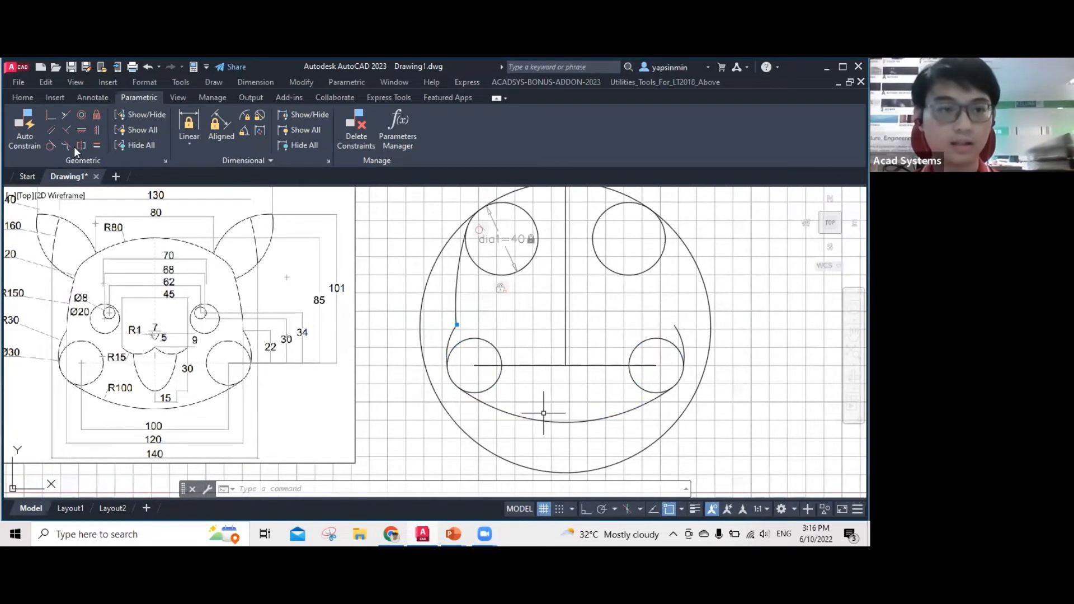
{"action": "left_click", "coordinate": [543, 419]}
{"action": "left_click", "coordinate": [22, 97]}
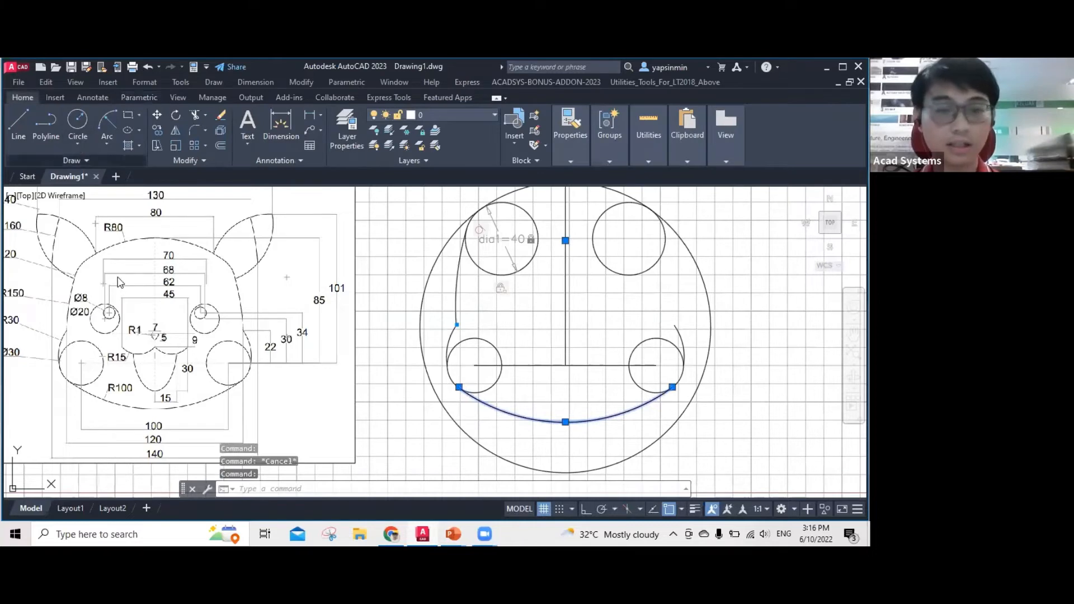
{"action": "left_click", "coordinate": [76, 160]}
{"action": "left_click", "coordinate": [77, 145]}
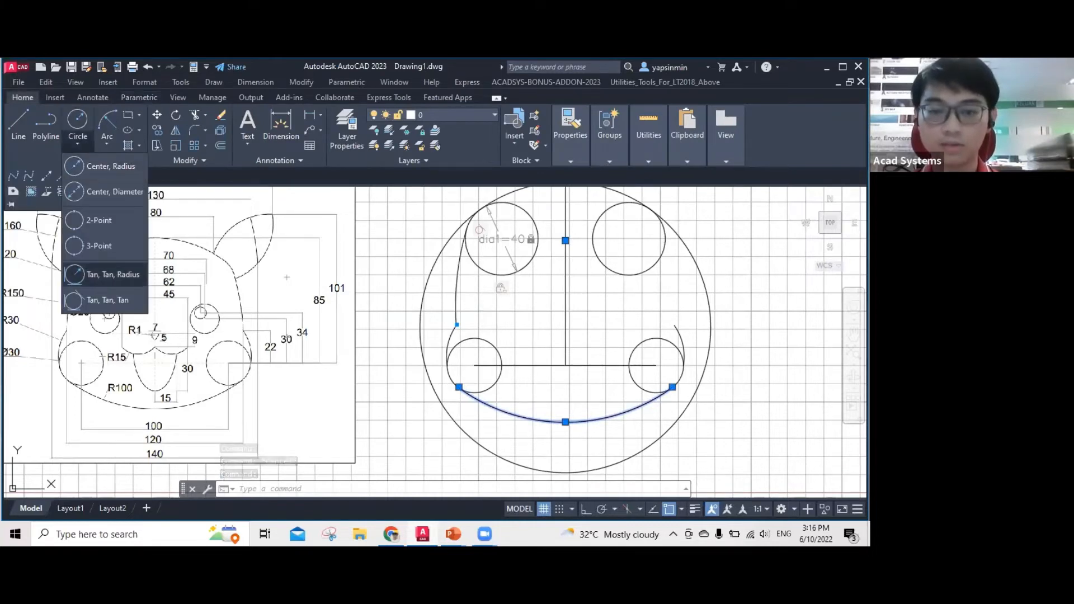
{"action": "left_click", "coordinate": [106, 275]}
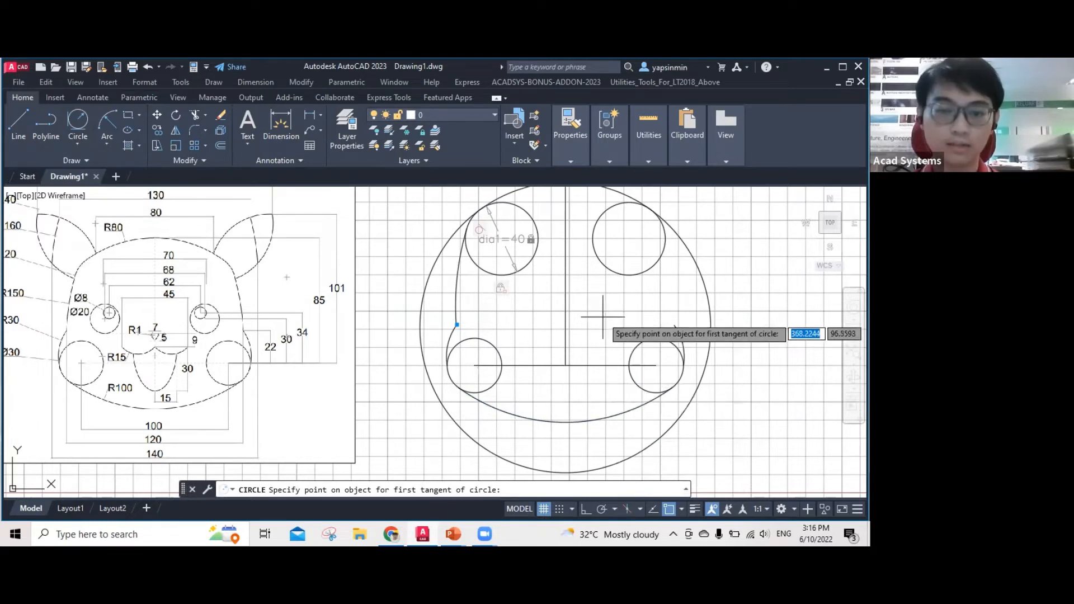
{"action": "key", "text": "Escape"}
{"action": "key", "text": "Escape"}
Examine the R30 cheek arcs and their width and height dimensions on the reference drawing, and compare them with the redrawn head.
{"action": "middle_click_drag", "start_coordinate": [538, 322], "coordinate": [624, 333]}
{"action": "scroll", "coordinate": [157, 346], "scroll_direction": "up", "scroll_amount": 2}
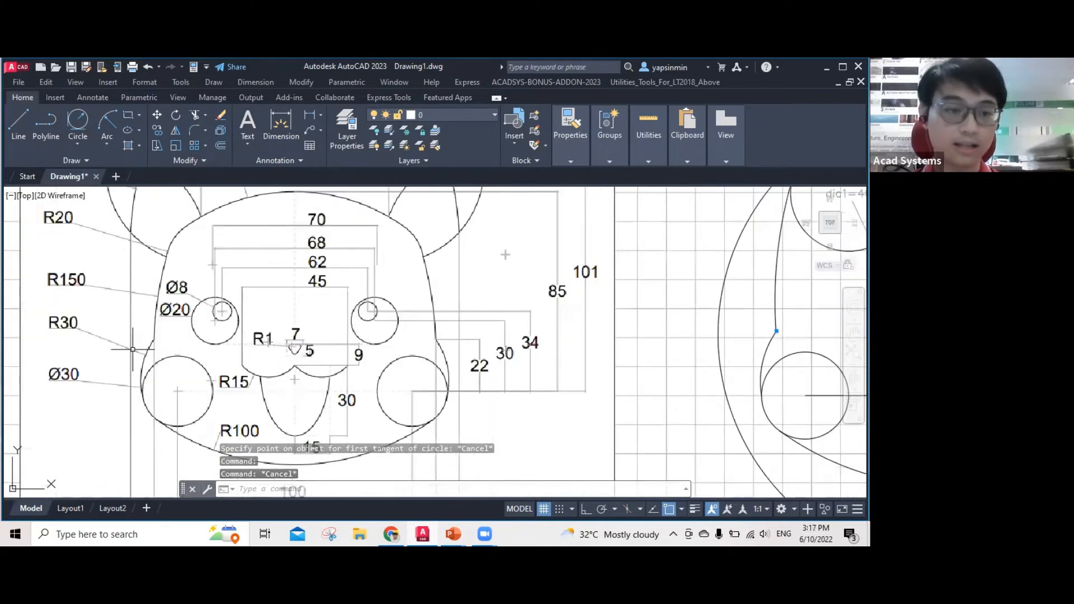
{"action": "middle_click_drag", "start_coordinate": [316, 373], "coordinate": [299, 302]}
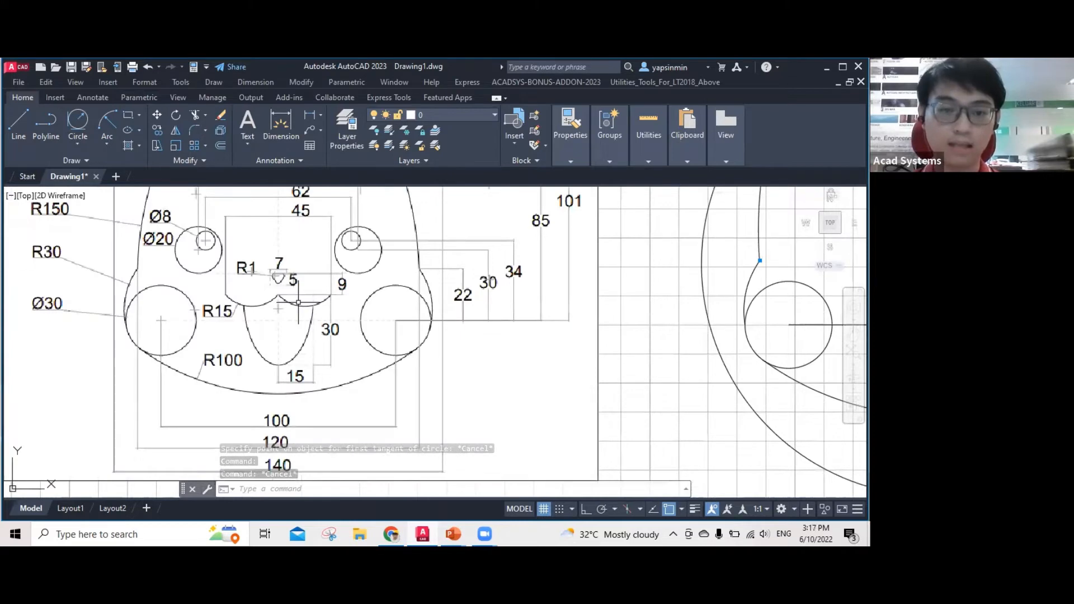
{"action": "middle_click_drag", "start_coordinate": [299, 302], "coordinate": [289, 342]}
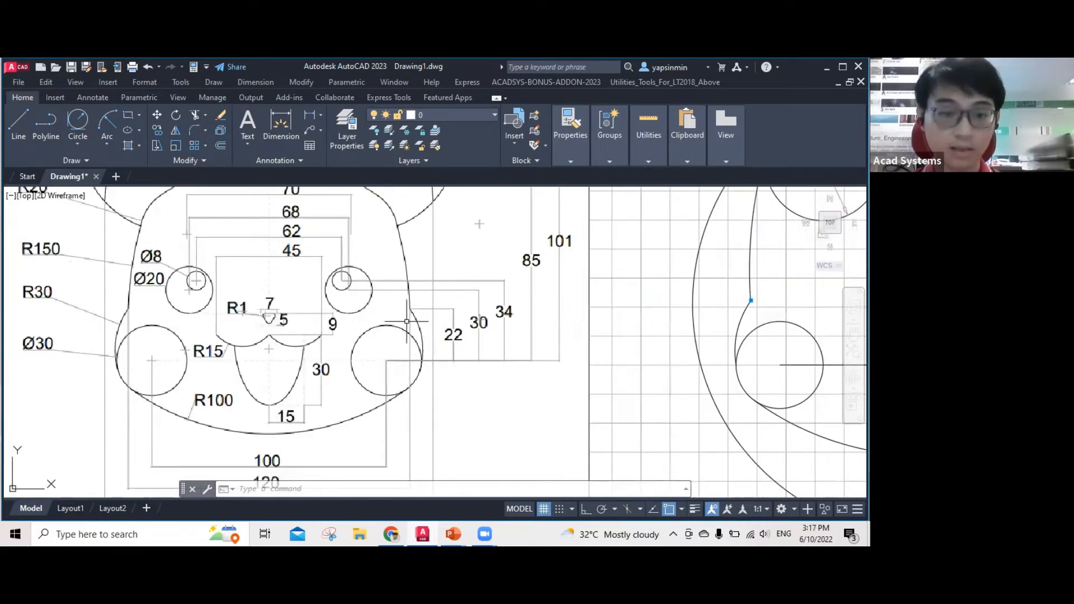
{"action": "scroll", "coordinate": [407, 321], "scroll_direction": "down", "scroll_amount": 5}
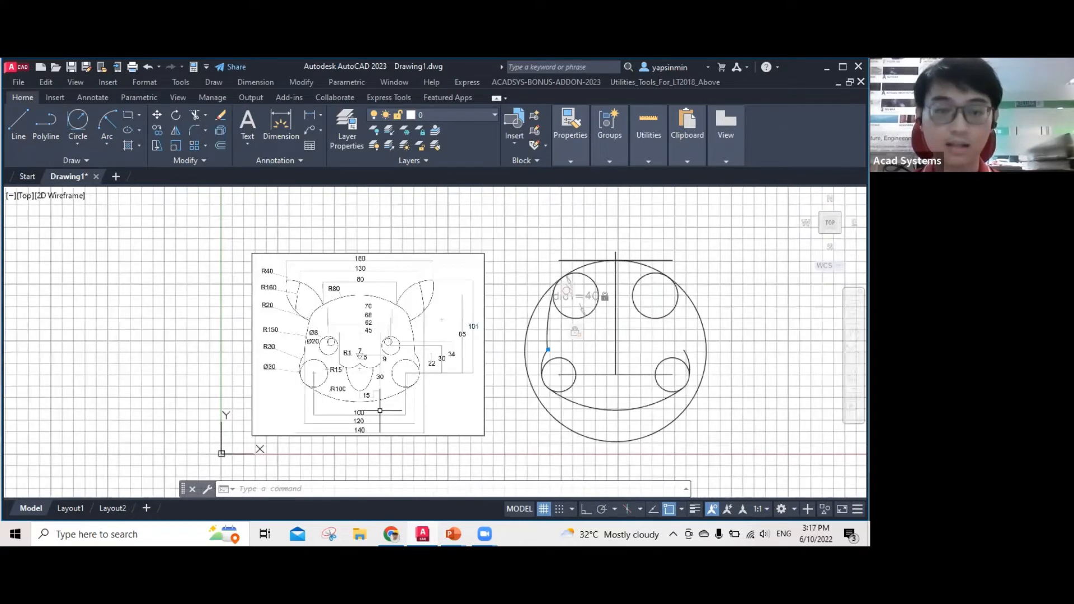
{"action": "scroll", "coordinate": [380, 411], "scroll_direction": "up", "scroll_amount": 3}
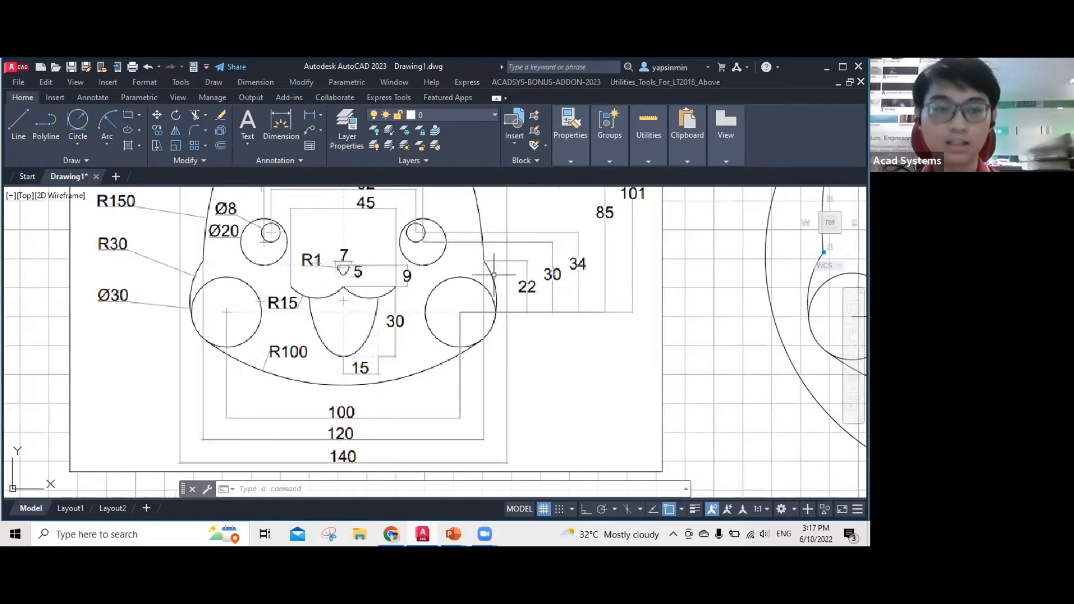
{"action": "scroll", "coordinate": [623, 331], "scroll_direction": "down", "scroll_amount": 1}
{"action": "middle_click_drag", "start_coordinate": [811, 287], "coordinate": [555, 330]}
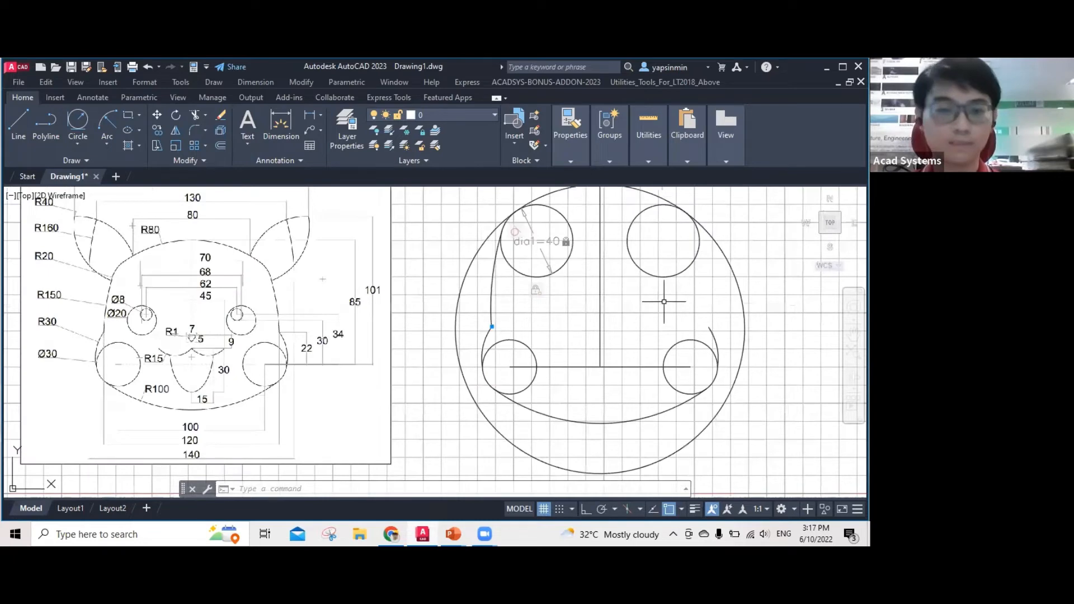
{"action": "middle_click_drag", "start_coordinate": [628, 302], "coordinate": [619, 319]}
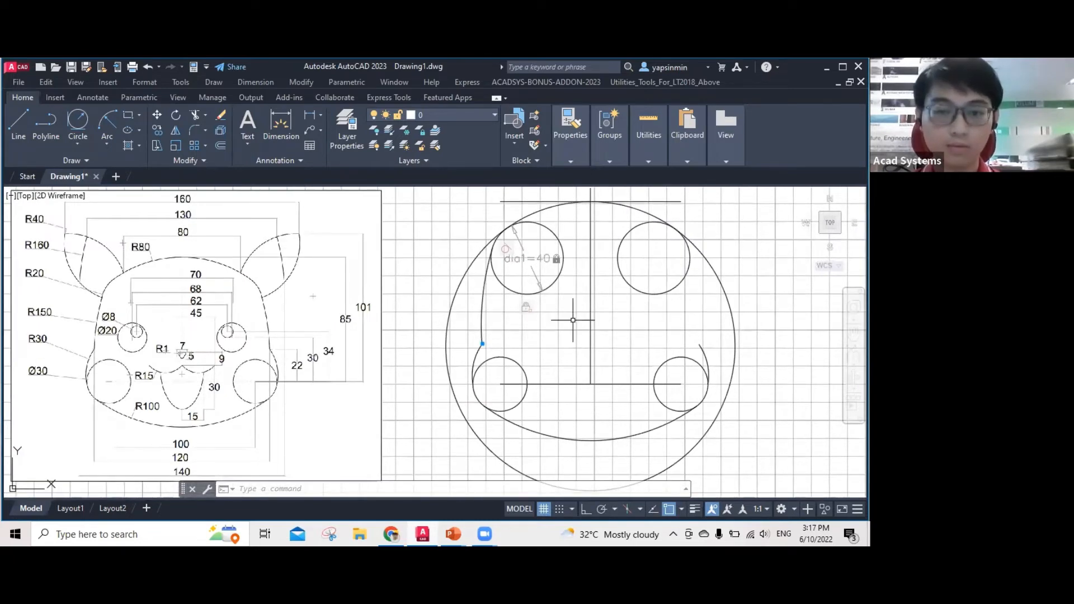
{"action": "key", "text": "Escape"}
{"action": "key", "text": "Escape"}
{"action": "key", "text": "Escape"}
{"action": "scroll", "coordinate": [551, 319], "scroll_direction": "up", "scroll_amount": 1}
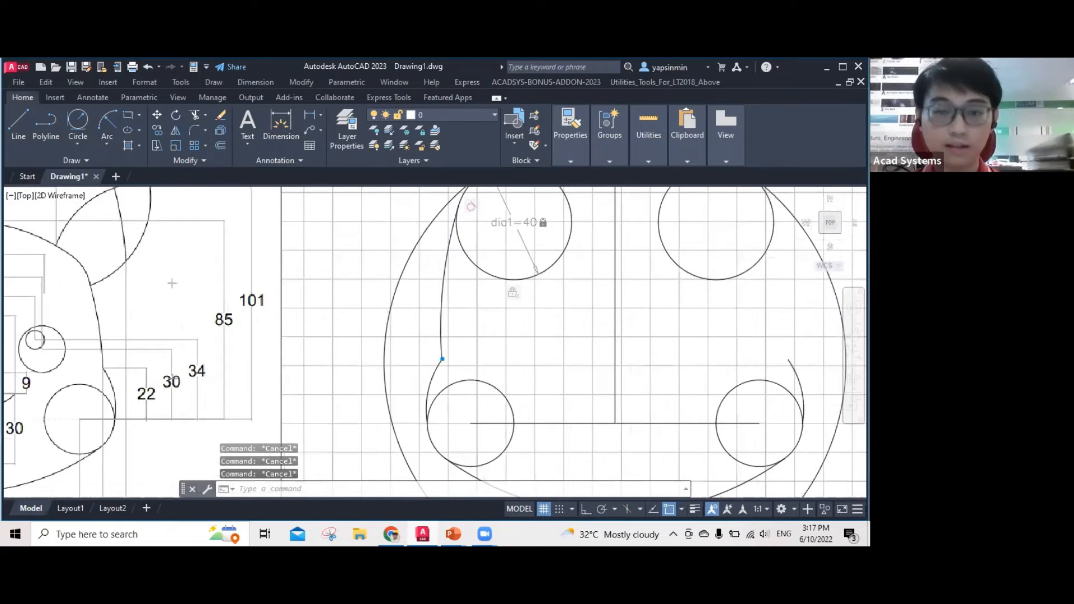
{"action": "scroll", "coordinate": [521, 372], "scroll_direction": "down", "scroll_amount": 1}
{"action": "left_click", "coordinate": [519, 269]}
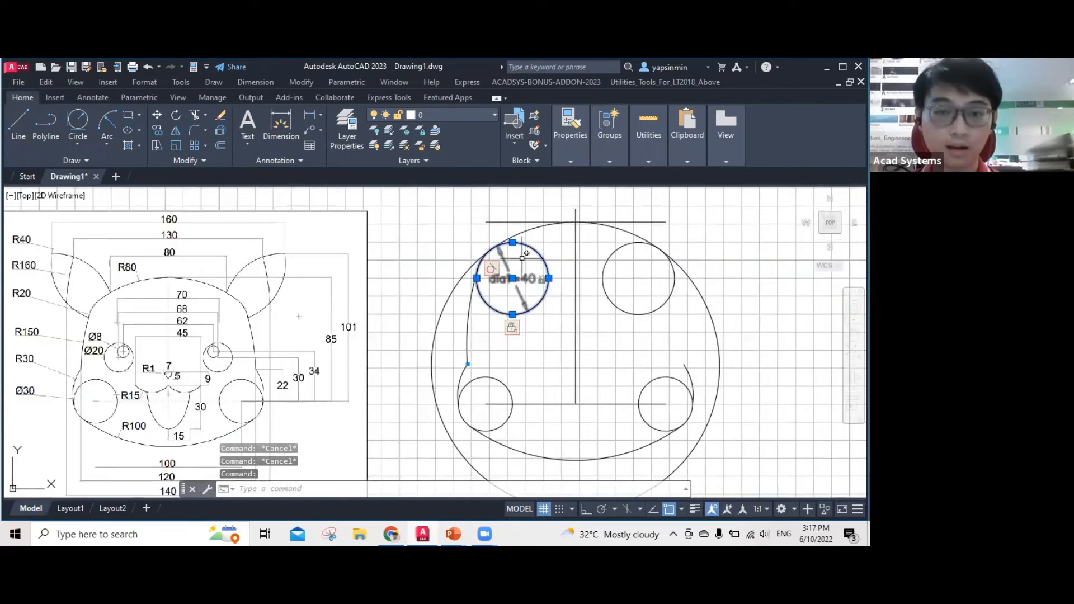
{"action": "key", "text": "Escape"}
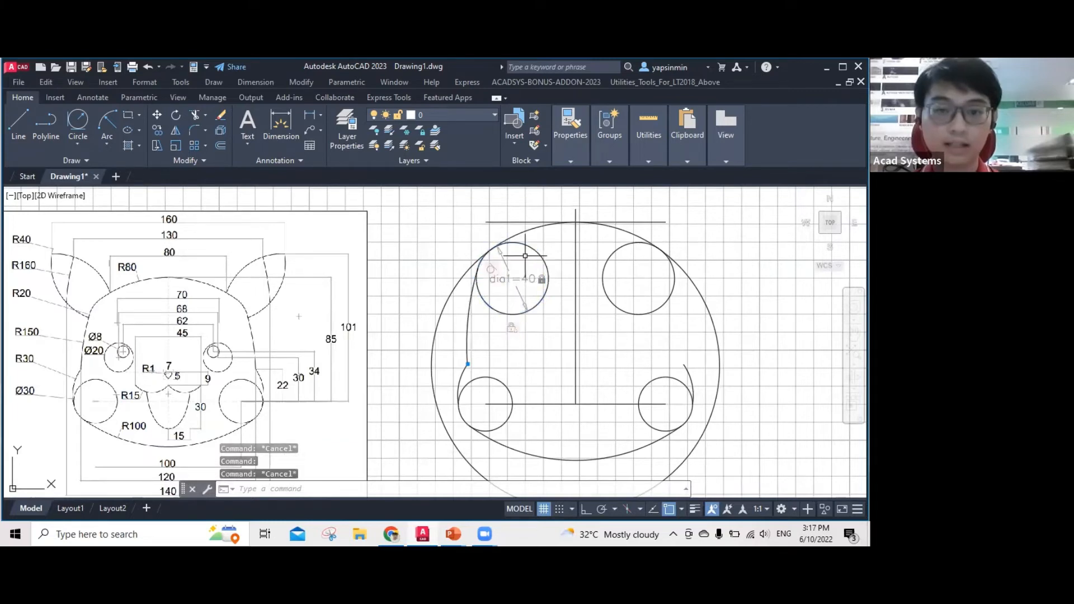
{"action": "middle_click_drag", "start_coordinate": [560, 365], "coordinate": [568, 354]}
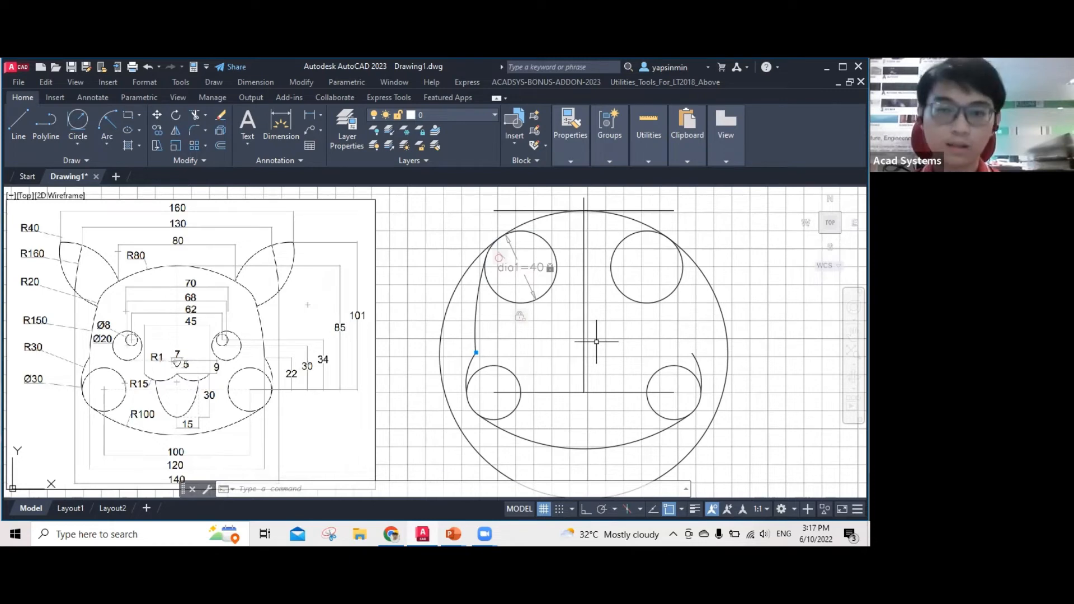
{"action": "key", "text": "Escape"}
{"action": "key", "text": "Escape"}
{"action": "middle_click_drag", "start_coordinate": [605, 326], "coordinate": [597, 330]}
{"action": "middle_click_drag", "start_coordinate": [324, 321], "coordinate": [327, 321]}
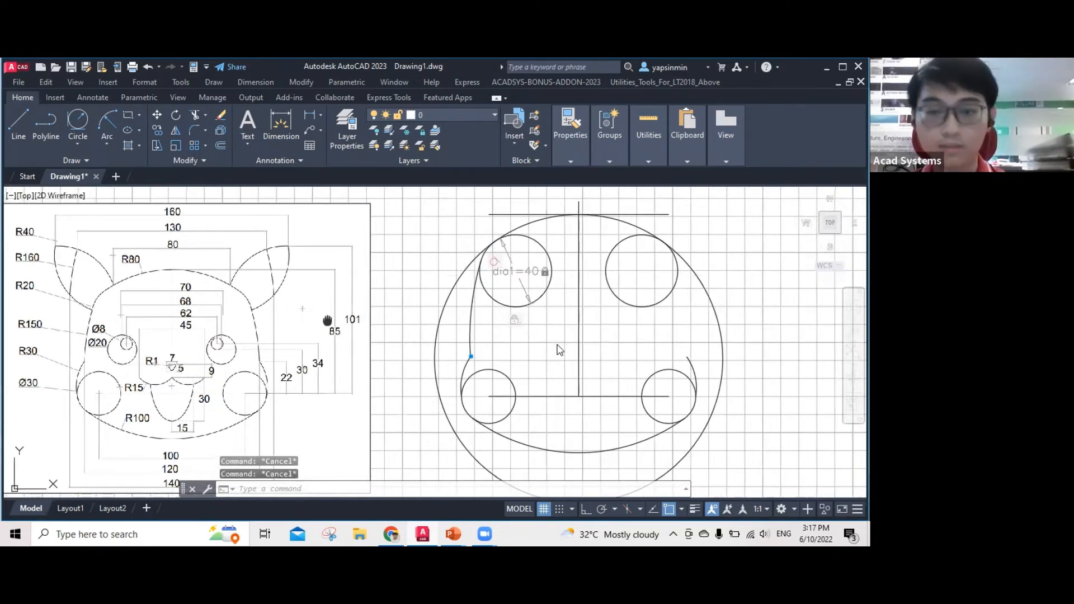
Mirror the left side arc across the vertical centre line of the head, keeping the source arc.
{"action": "middle_click_drag", "start_coordinate": [556, 345], "coordinate": [566, 334]}
{"action": "key", "text": "Escape"}
{"action": "type", "text": "MI"}
{"action": "key", "text": "Return"}
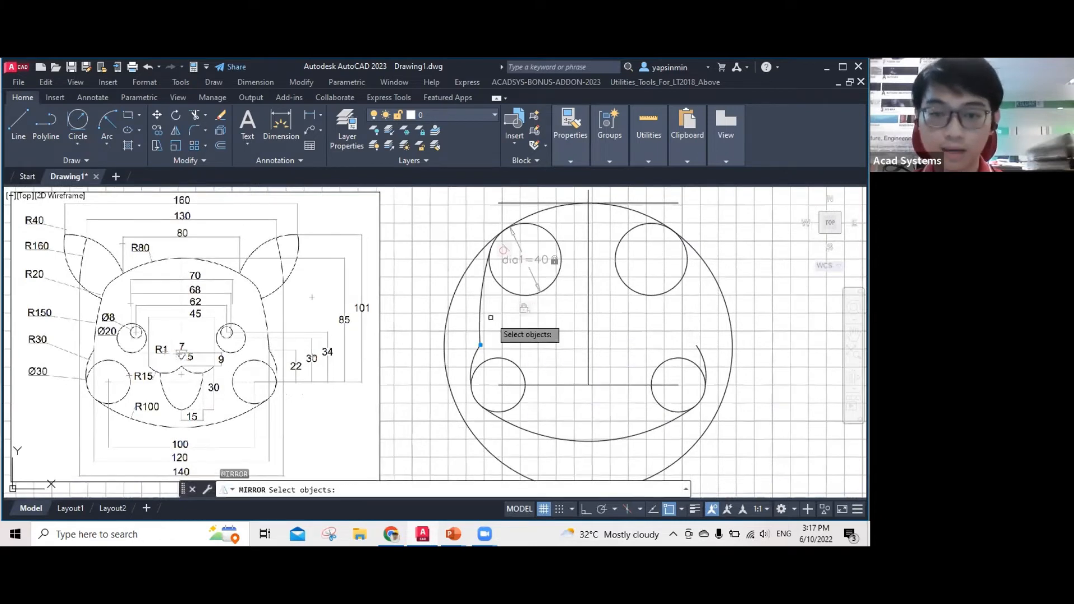
{"action": "left_click", "coordinate": [490, 317]}
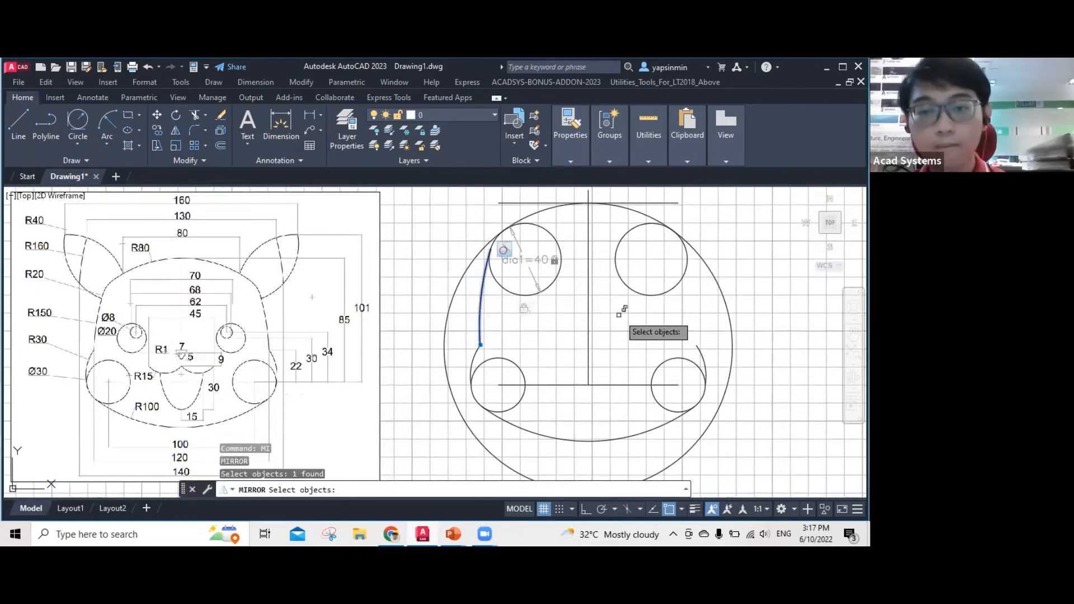
{"action": "key", "text": "Return"}
{"action": "left_click", "coordinate": [589, 202]}
{"action": "left_click", "coordinate": [624, 442]}
{"action": "key", "text": "Return"}
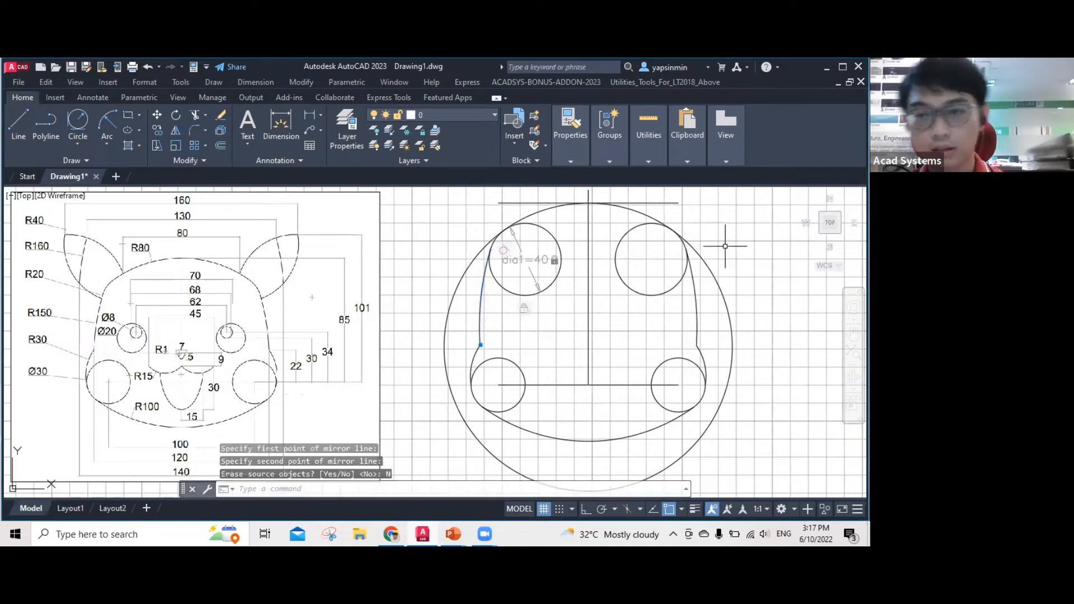
Trim the two upper corner circles and the large head circle so only the segments forming the head outline remain.
{"action": "key", "text": "Escape"}
{"action": "type", "text": "TR"}
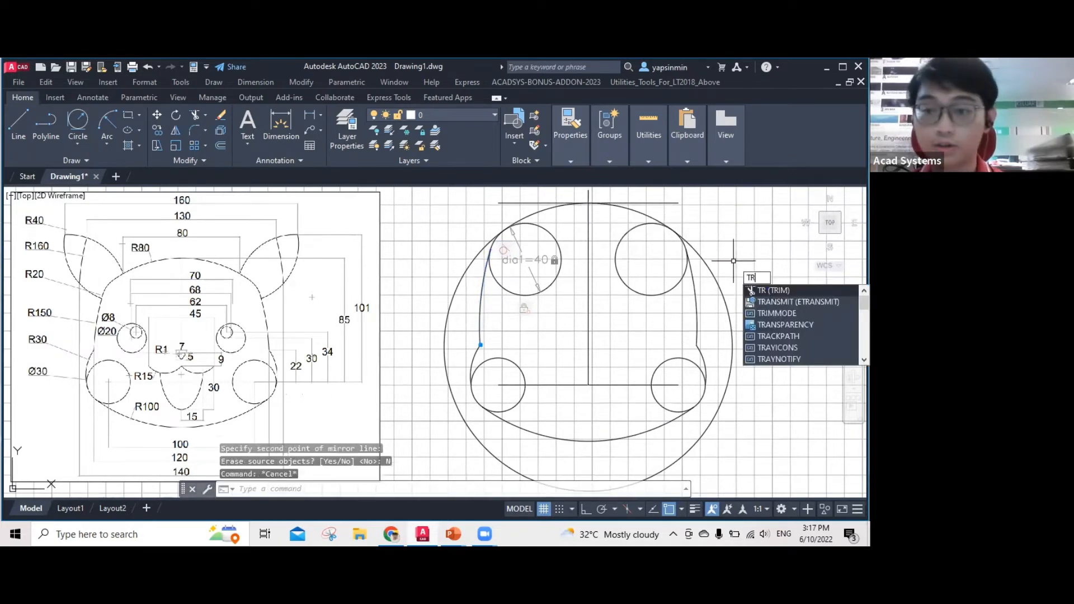
{"action": "key", "text": "Return"}
{"action": "left_click", "coordinate": [551, 288]}
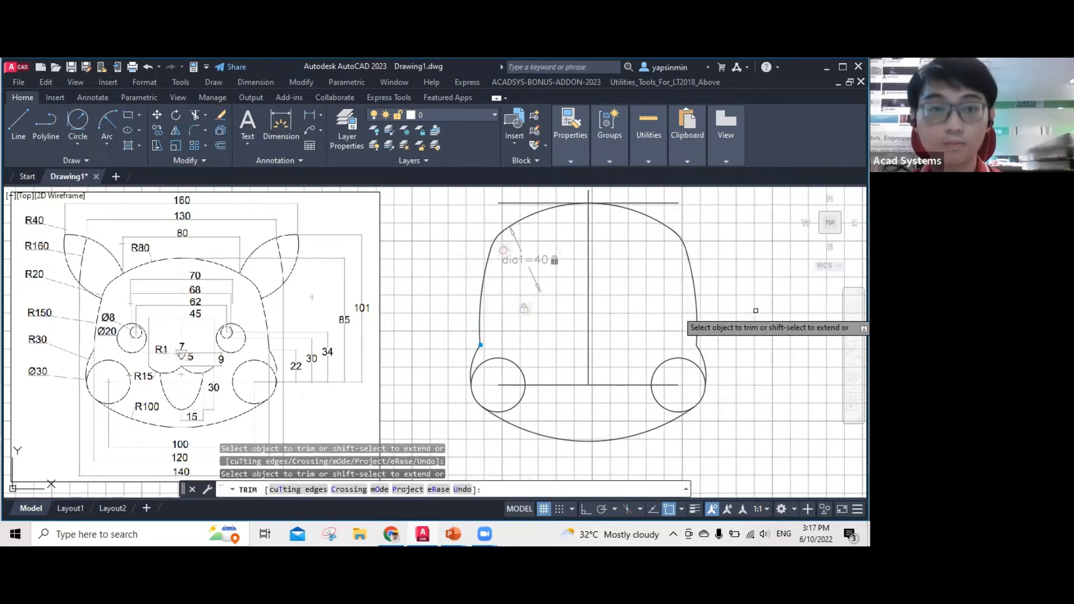
{"action": "key", "text": "Escape"}
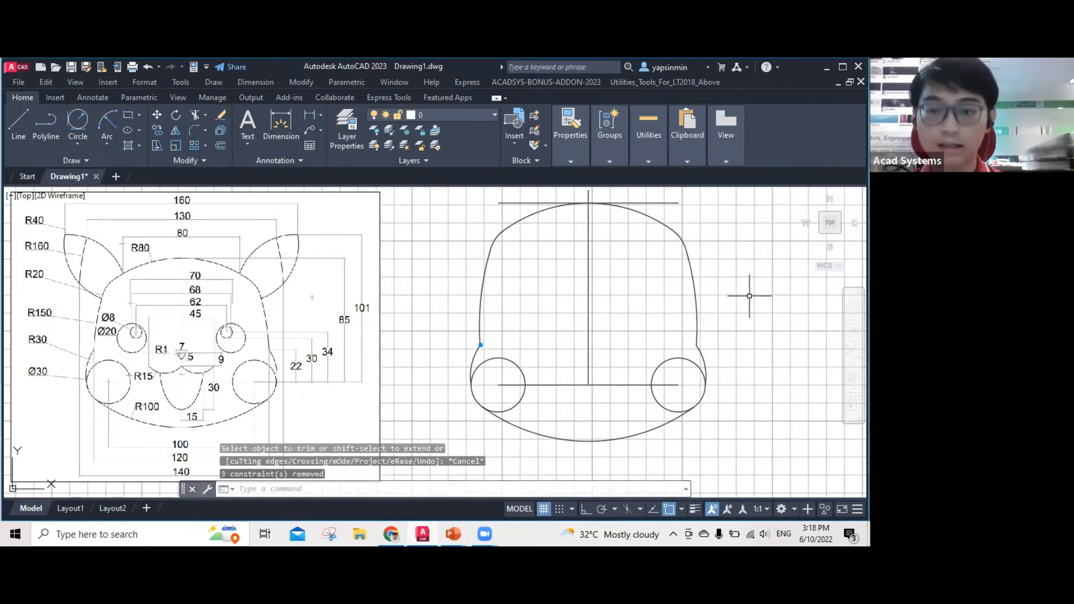
{"action": "scroll", "coordinate": [750, 295], "scroll_direction": "down", "scroll_amount": 2}
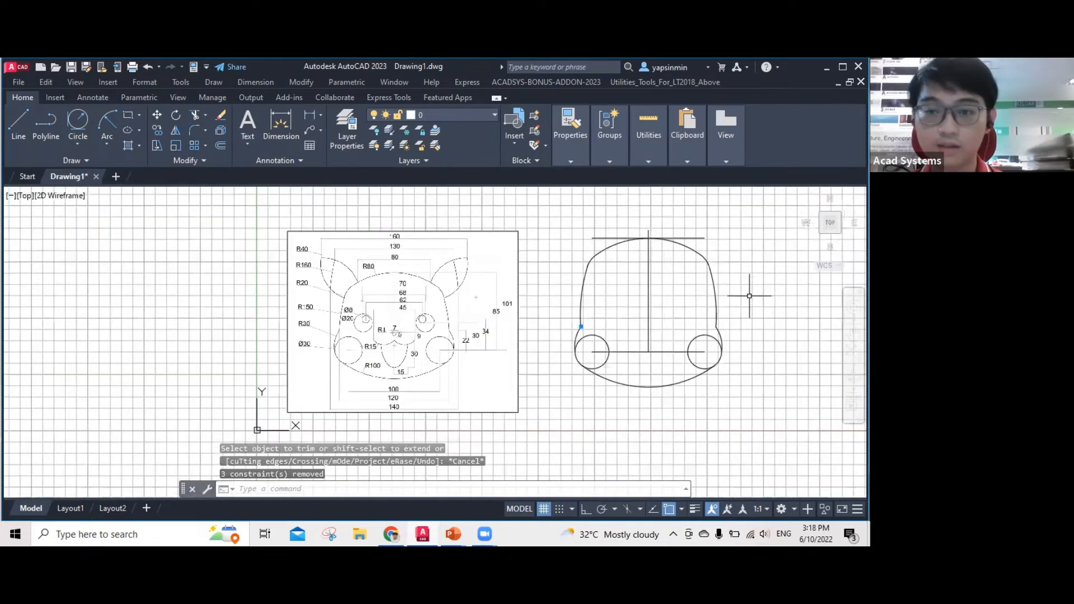
{"action": "scroll", "coordinate": [699, 298], "scroll_direction": "up", "scroll_amount": 2}
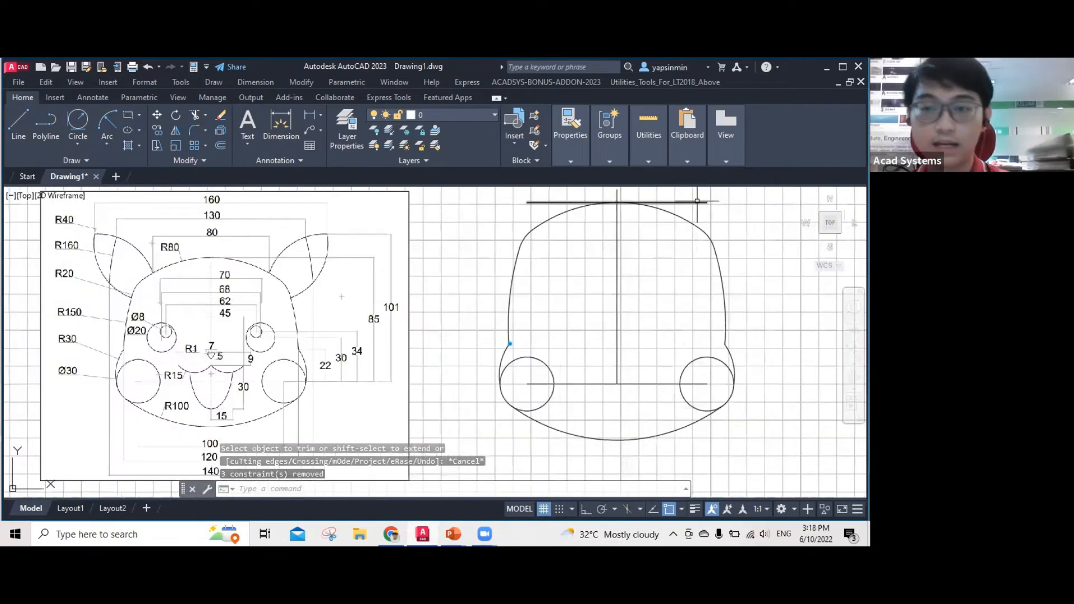
Erase the horizontal construction line touching the top of the head outline.
{"action": "left_click", "coordinate": [697, 201]}
{"action": "key", "text": "Delete"}
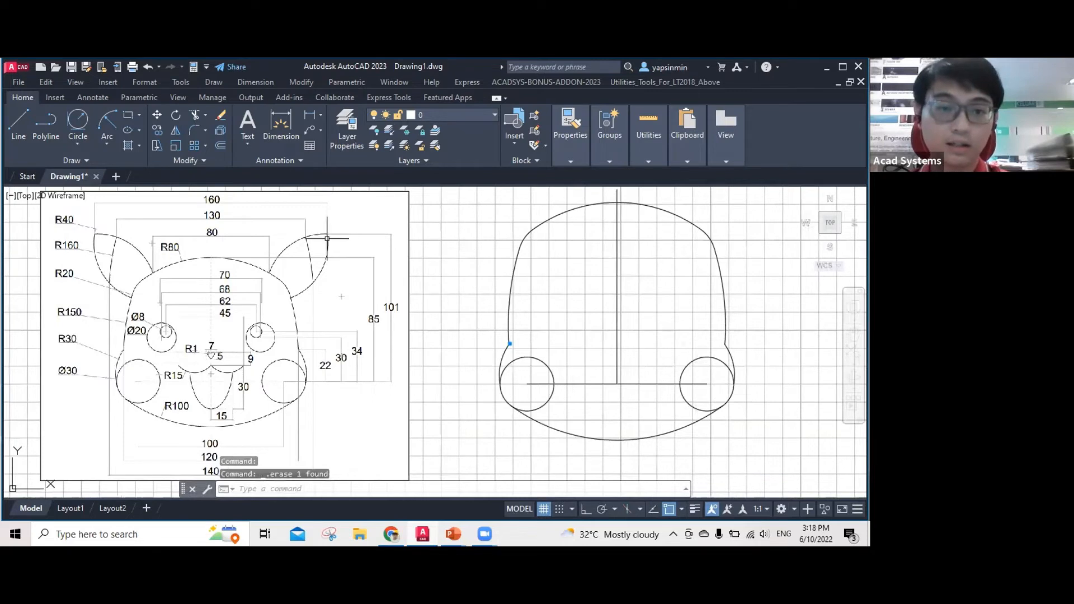
{"action": "middle_click_drag", "start_coordinate": [583, 271], "coordinate": [544, 305]}
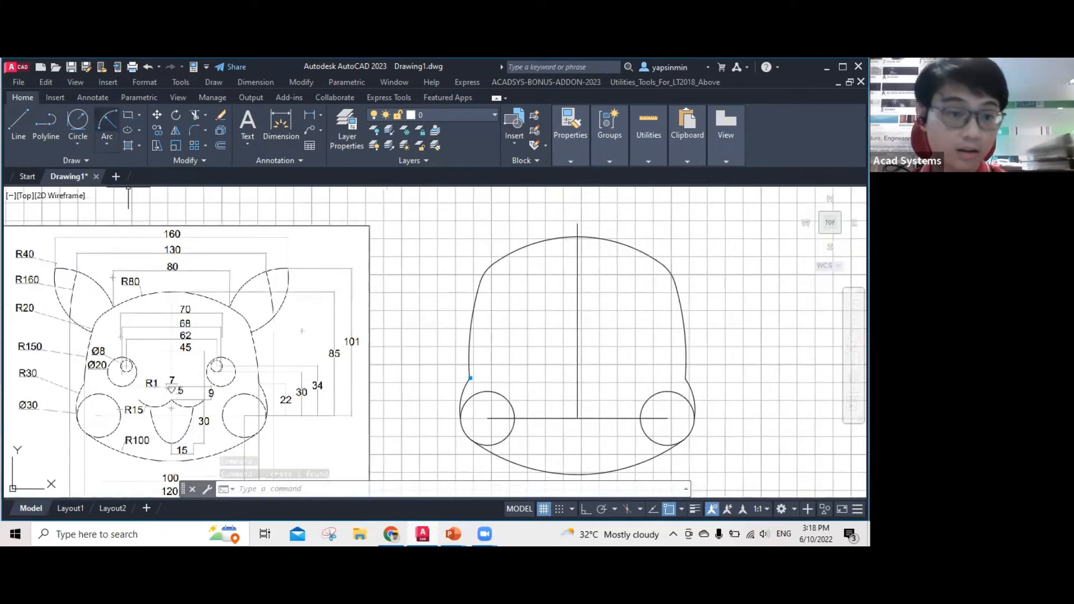
{"action": "left_click", "coordinate": [128, 115]}
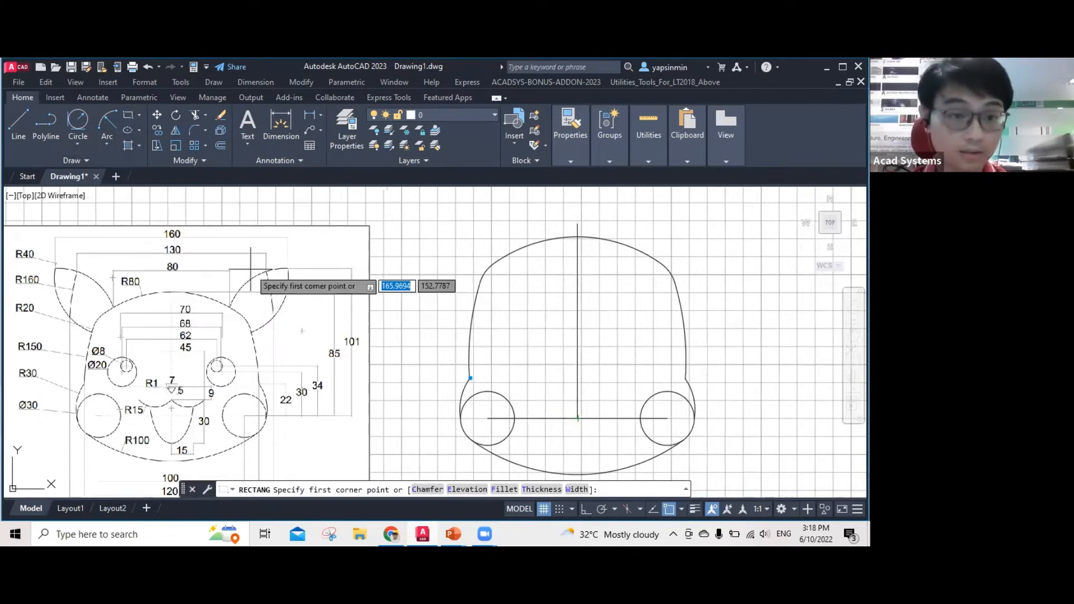
{"action": "key", "text": "Escape"}
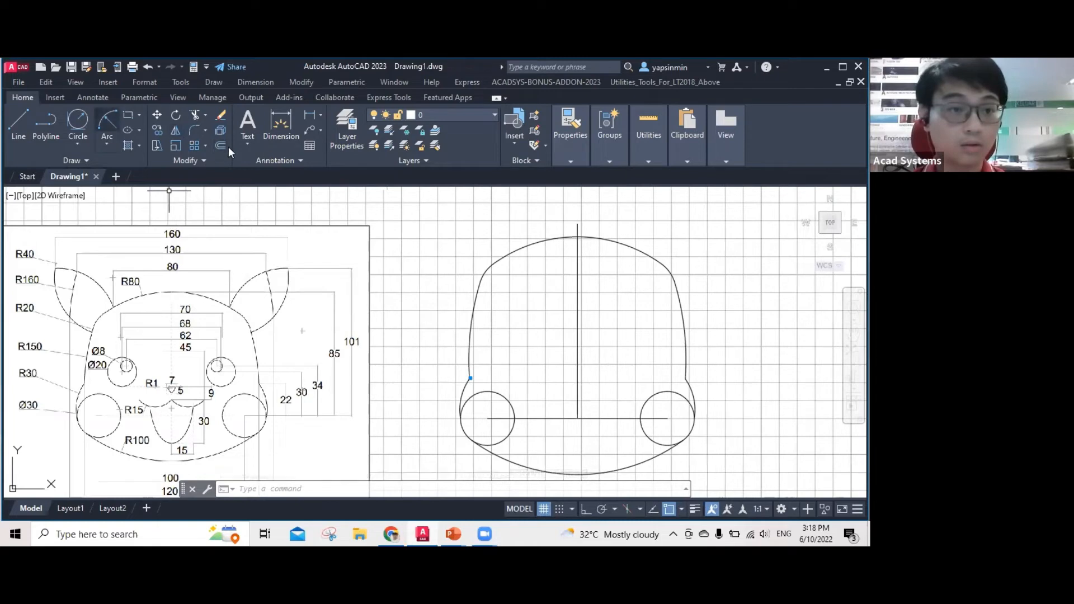
Offset the head's vertical centre line 80 units to the left.
{"action": "type", "text": "o"}
{"action": "key", "text": "Return"}
{"action": "type", "text": "80"}
{"action": "key", "text": "Return"}
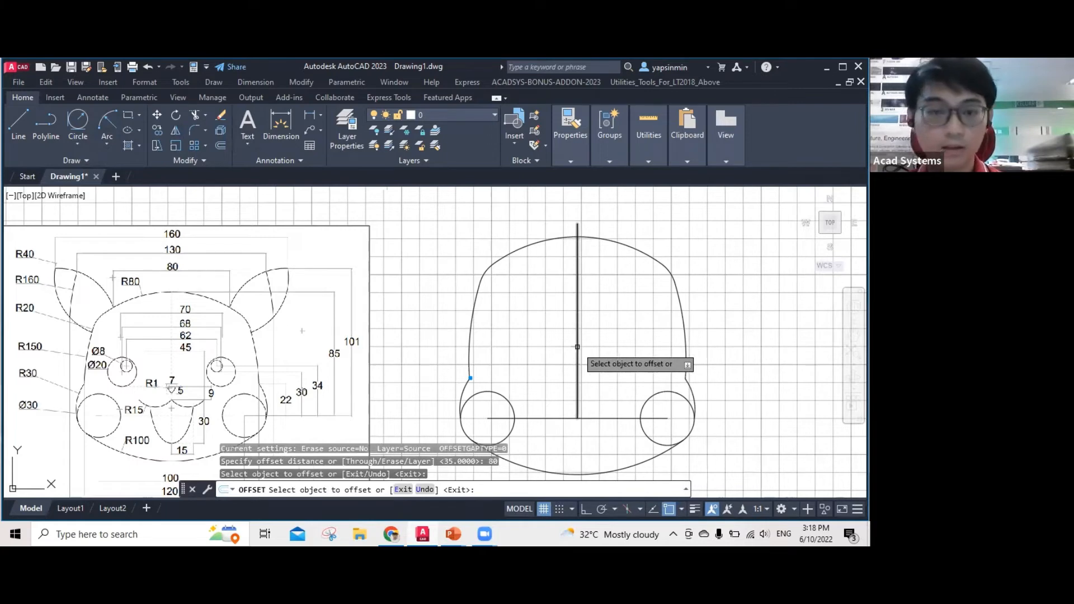
{"action": "left_click", "coordinate": [578, 347]}
{"action": "left_click", "coordinate": [446, 336]}
{"action": "key", "text": "Escape"}
{"action": "middle_click_drag", "start_coordinate": [463, 323], "coordinate": [510, 326]}
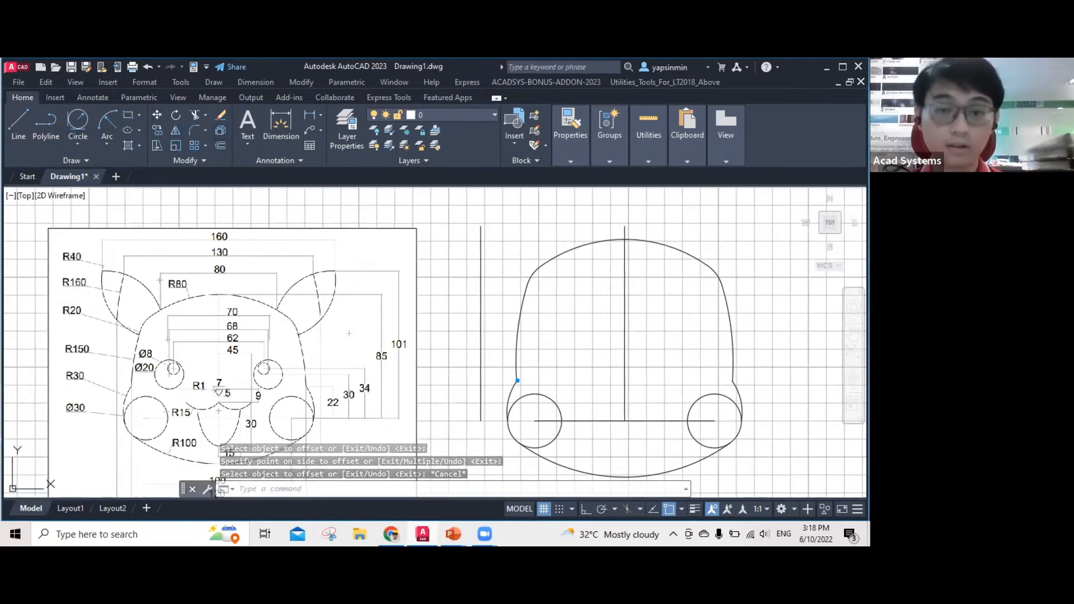
{"action": "key", "text": "Return"}
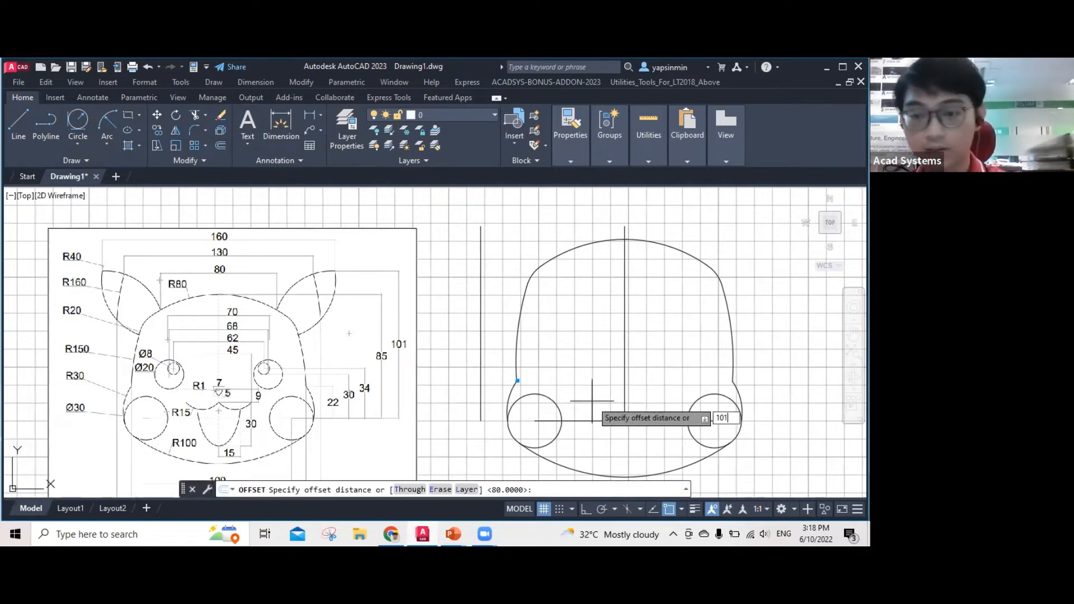
{"action": "key", "text": "Return"}
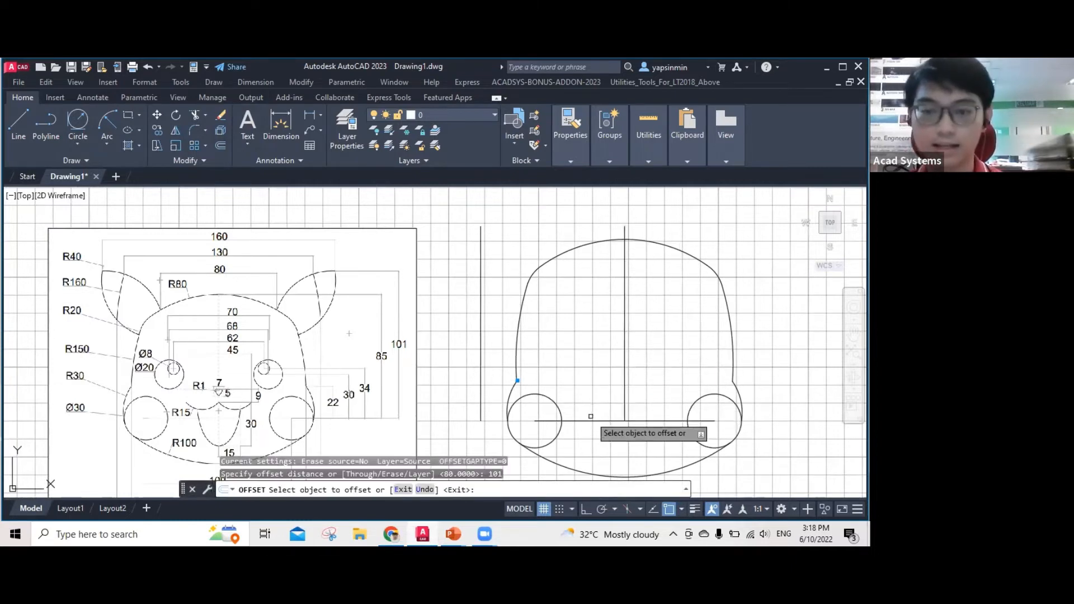
{"action": "left_click", "coordinate": [591, 419]}
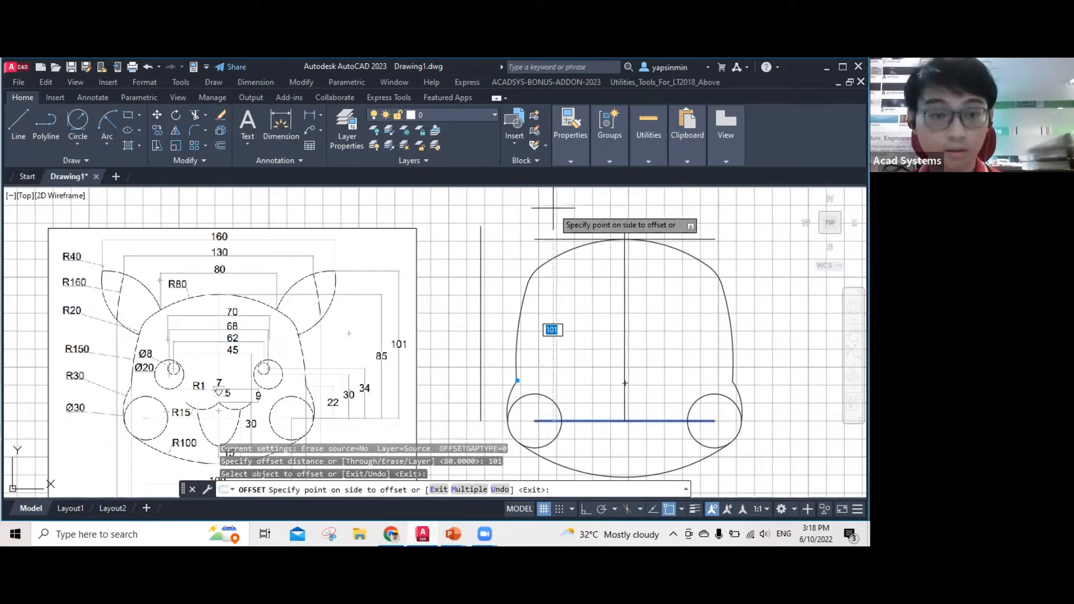
{"action": "key", "text": "Escape"}
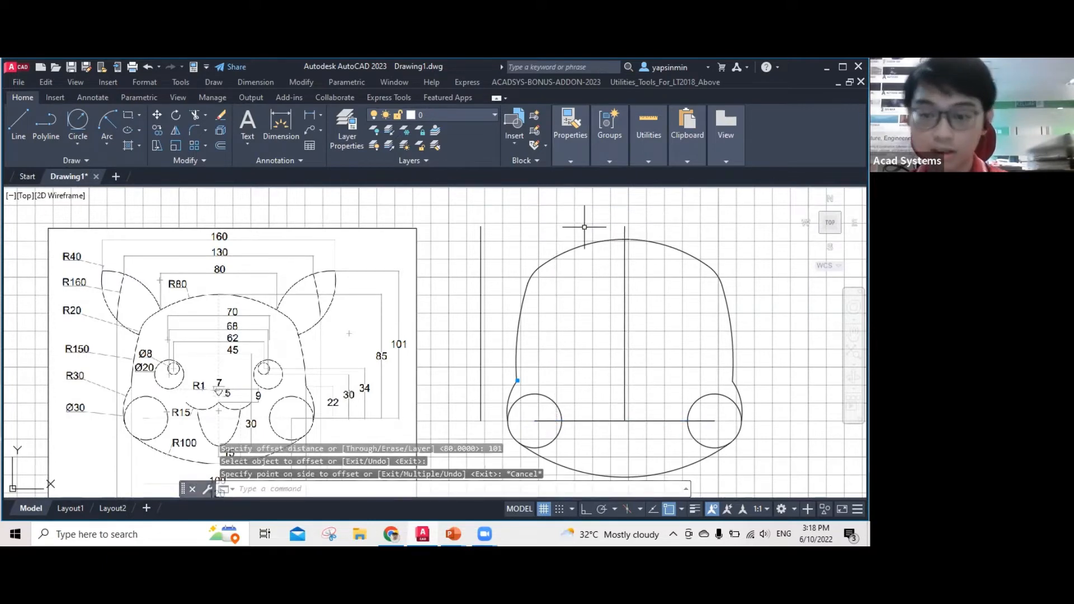
{"action": "left_click_drag", "start_coordinate": [775, 305], "coordinate": [476, 257]}
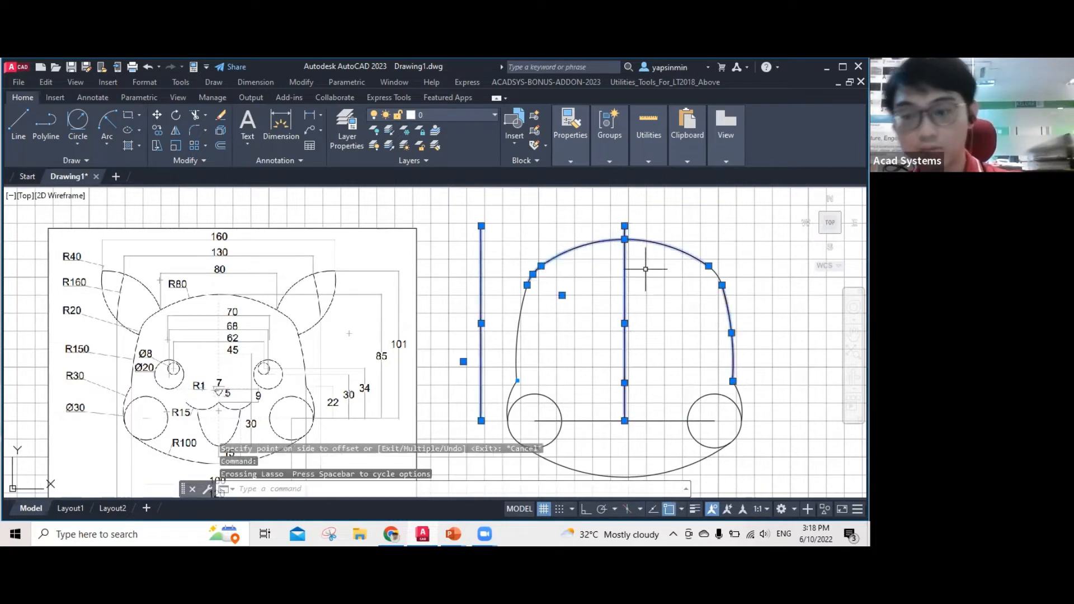
{"action": "key", "text": "Escape"}
{"action": "left_click", "coordinate": [782, 341]}
{"action": "left_click", "coordinate": [581, 243]}
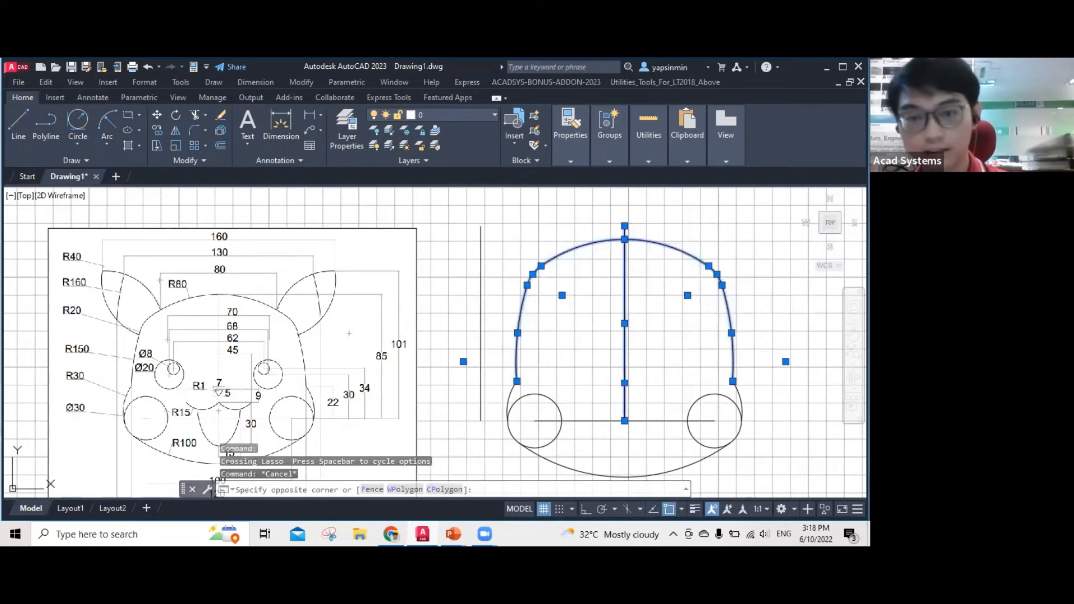
{"action": "key", "text": "Escape"}
Erase the vertical centre line of the head, keeping its offset copy on the left.
{"action": "left_click", "coordinate": [625, 279]}
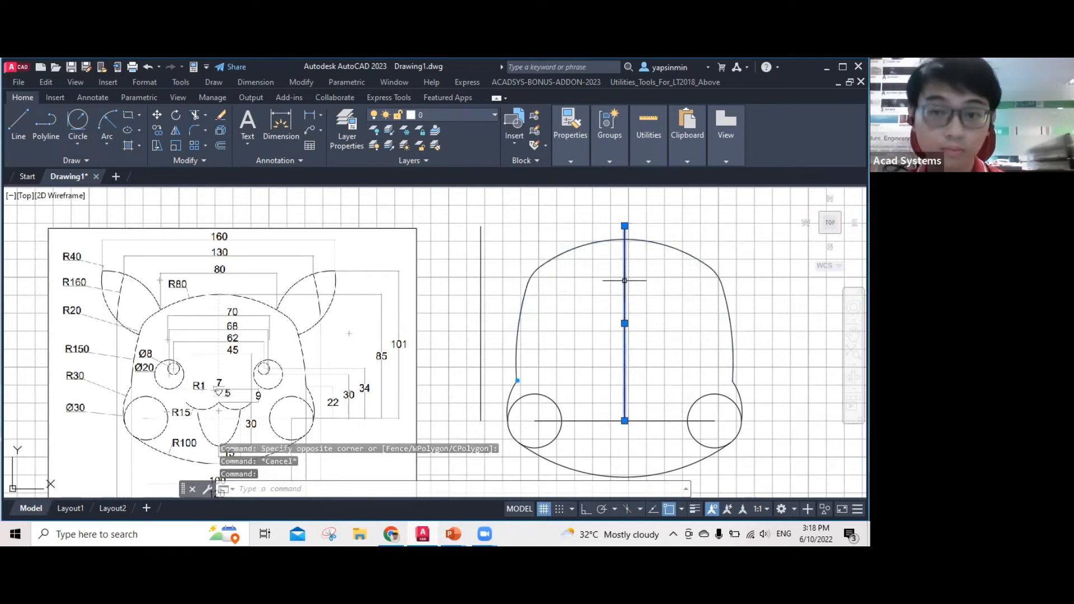
{"action": "key", "text": "Delete"}
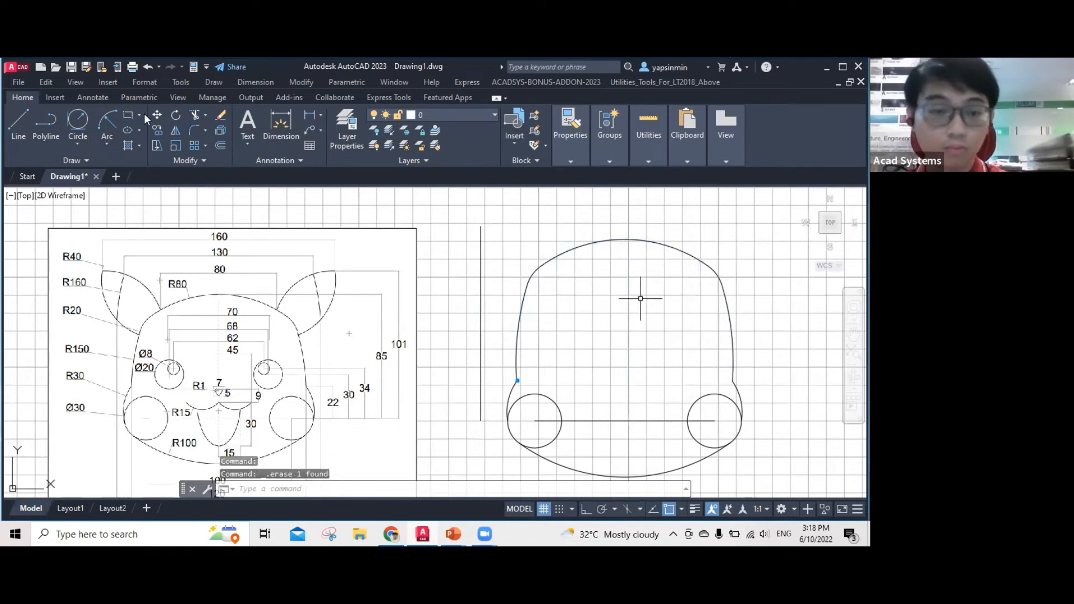
{"action": "left_click", "coordinate": [18, 126]}
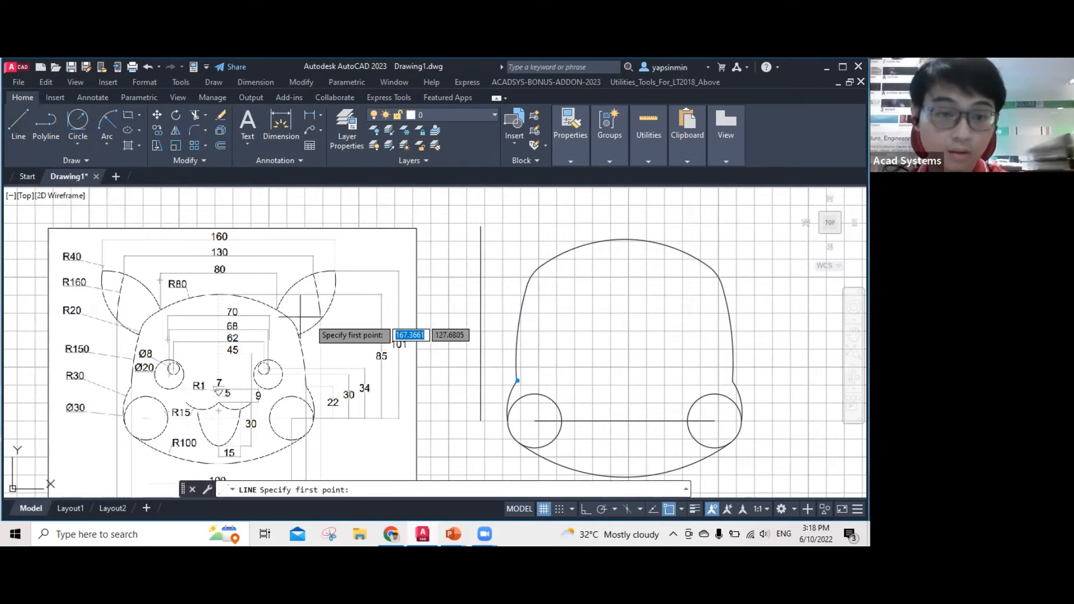
Offset the horizontal base line between the cheek circles 85 units upward.
{"action": "left_click", "coordinate": [220, 146]}
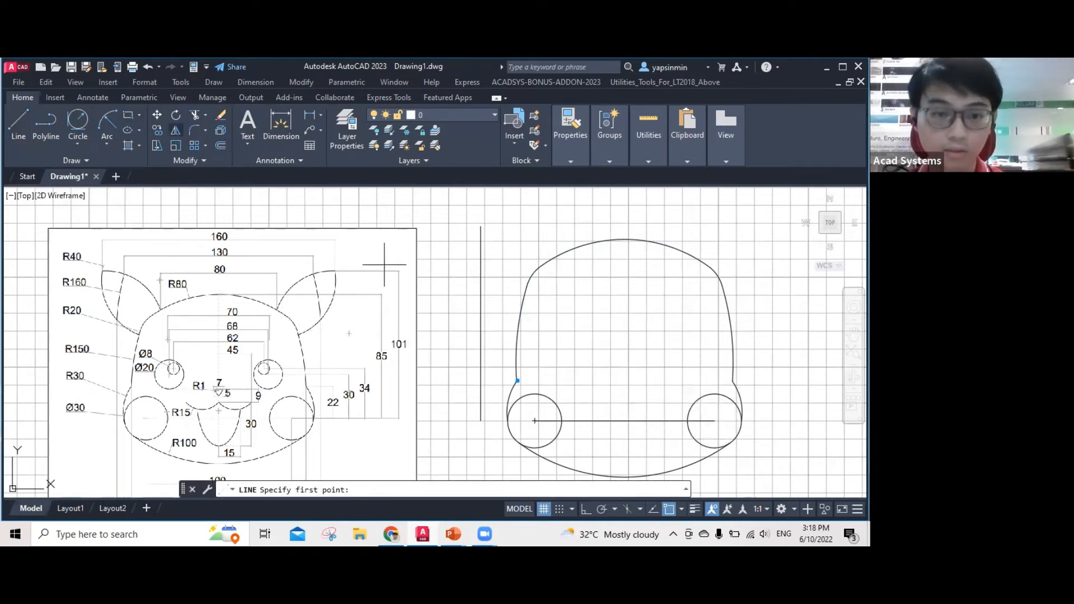
{"action": "type", "text": "85"}
{"action": "key", "text": "Return"}
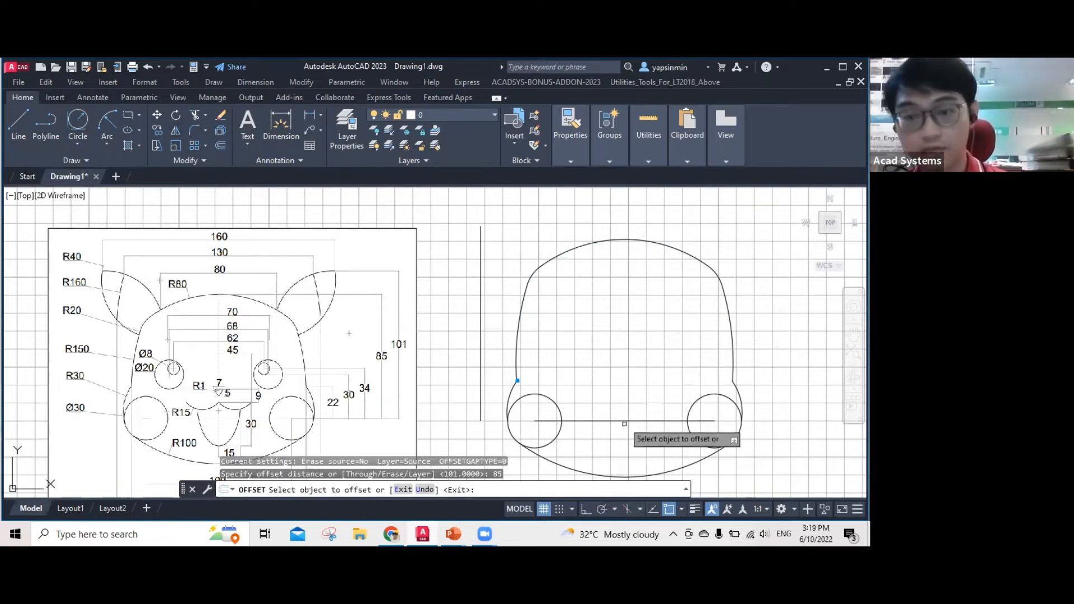
{"action": "left_click", "coordinate": [623, 421]}
{"action": "left_click", "coordinate": [622, 328]}
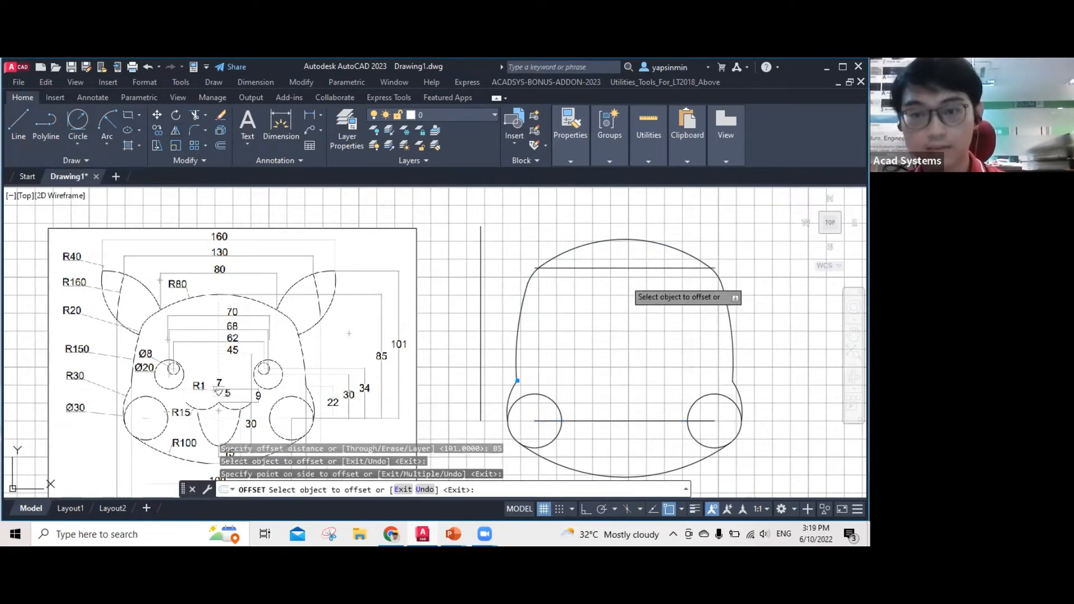
{"action": "key", "text": "Escape"}
Move the top head arc straight down 16 units, from its midpoint to the midpoint of the upper horizontal line.
{"action": "left_click", "coordinate": [696, 254]}
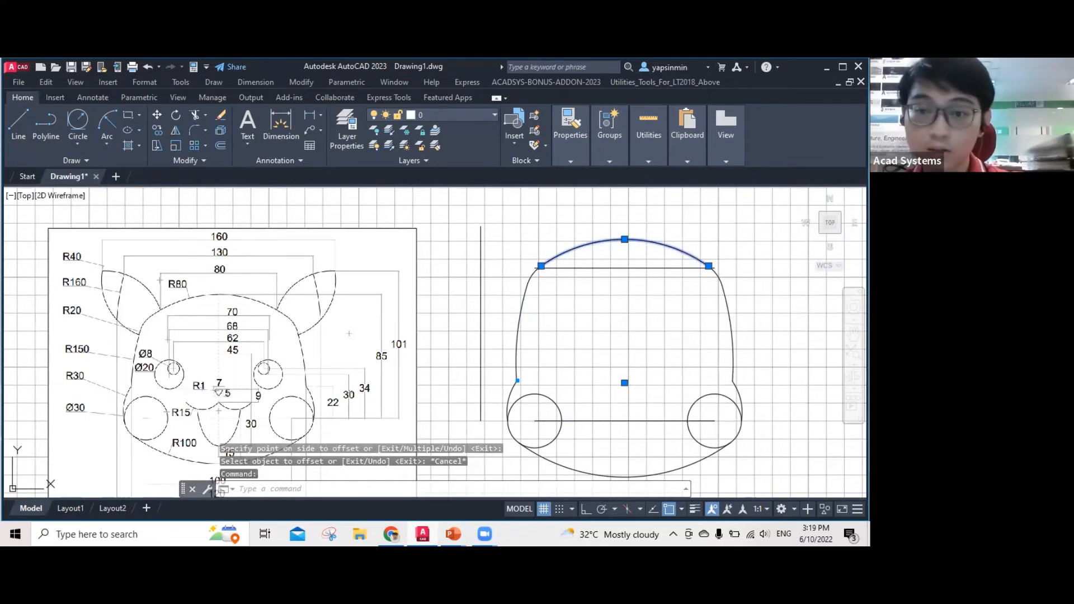
{"action": "key", "text": "ctrl+1"}
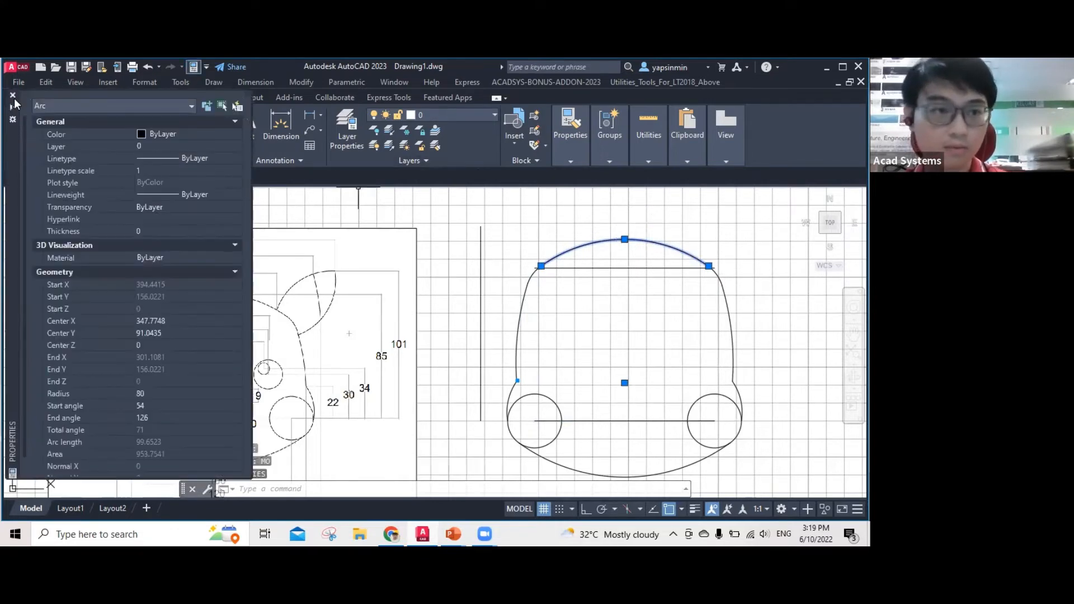
{"action": "left_click", "coordinate": [13, 96]}
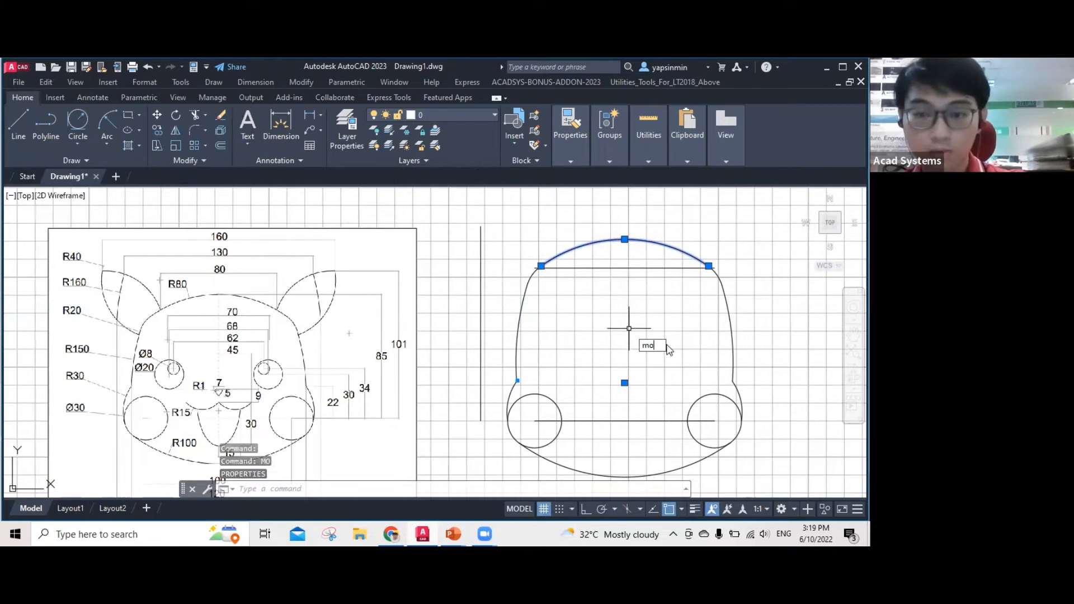
{"action": "key", "text": "Return"}
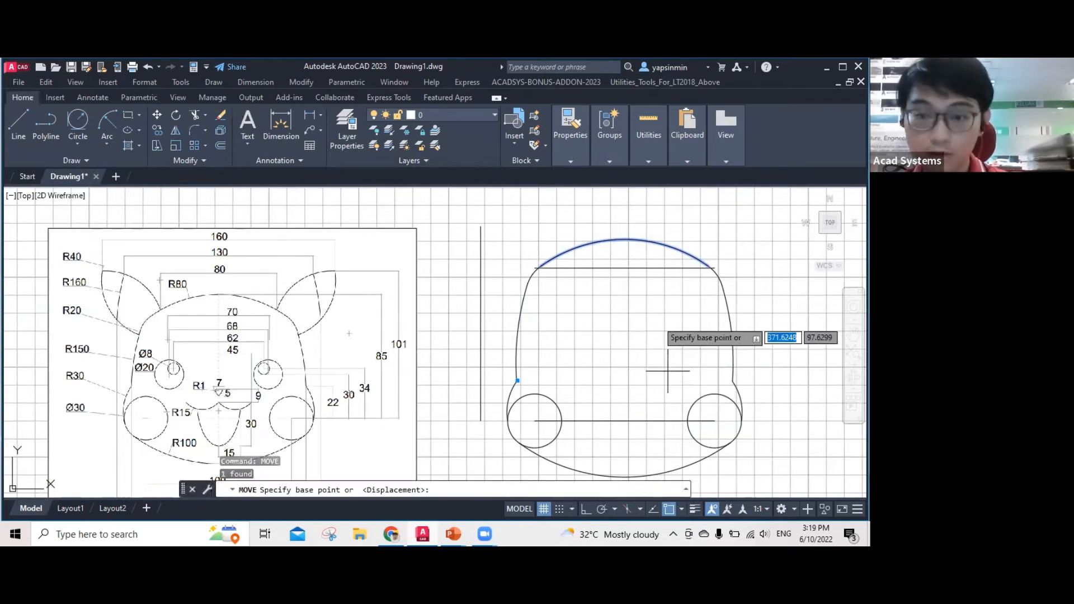
{"action": "left_click", "coordinate": [625, 239]}
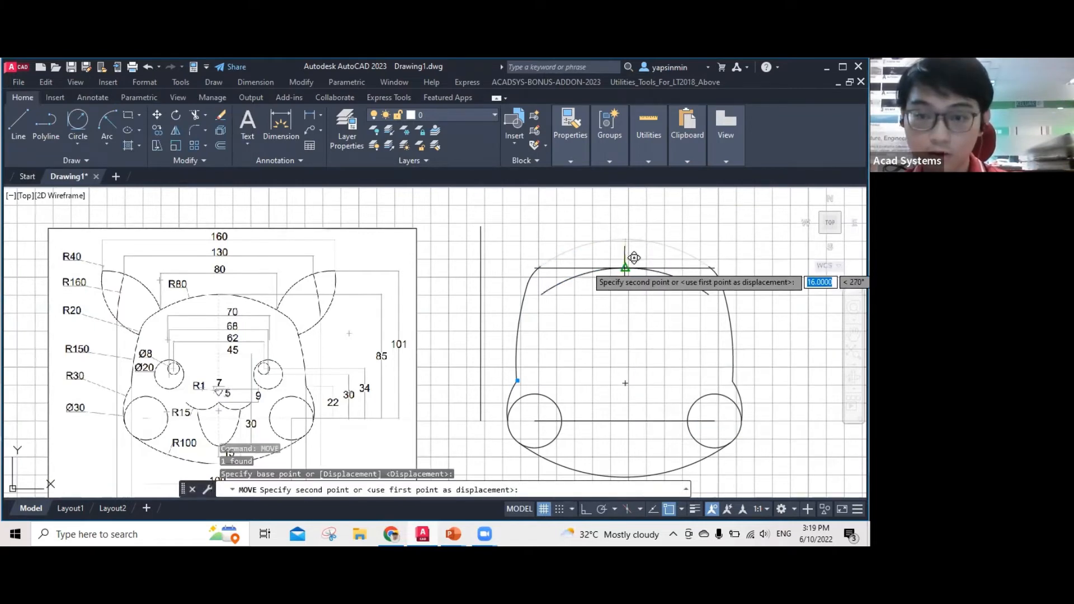
{"action": "key", "text": "Escape"}
Erase the corner and side arcs on both sides of the head, plus the horizontal line touching the top arc.
{"action": "scroll", "coordinate": [555, 276], "scroll_direction": "up", "scroll_amount": 2}
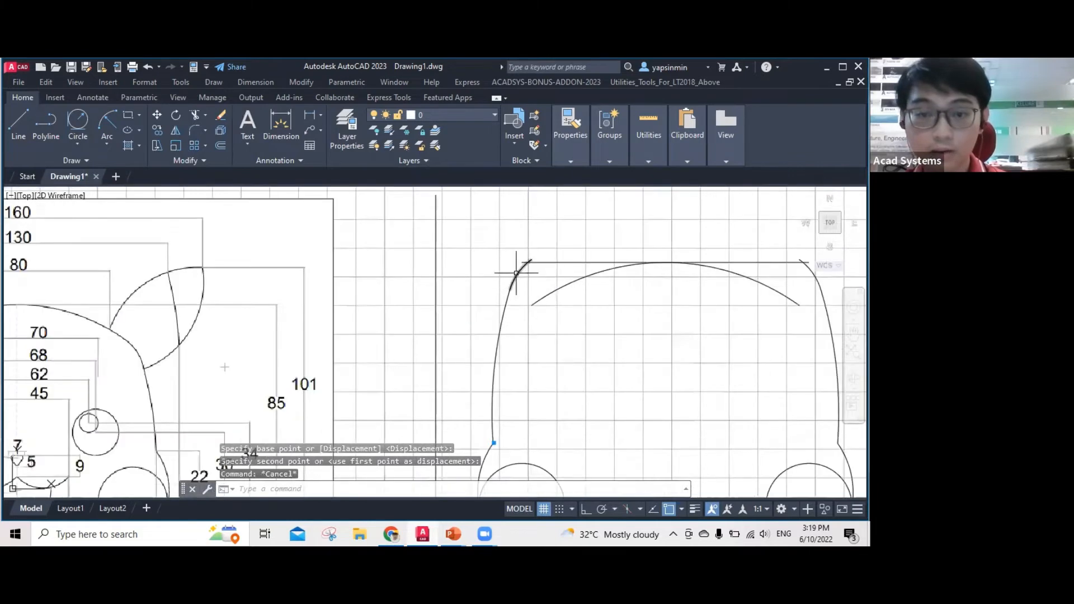
{"action": "left_click", "coordinate": [516, 273]}
{"action": "key", "text": "Delete"}
{"action": "left_click", "coordinate": [497, 348]}
{"action": "key", "text": "Delete"}
{"action": "scroll", "coordinate": [617, 353], "scroll_direction": "down", "scroll_amount": 2}
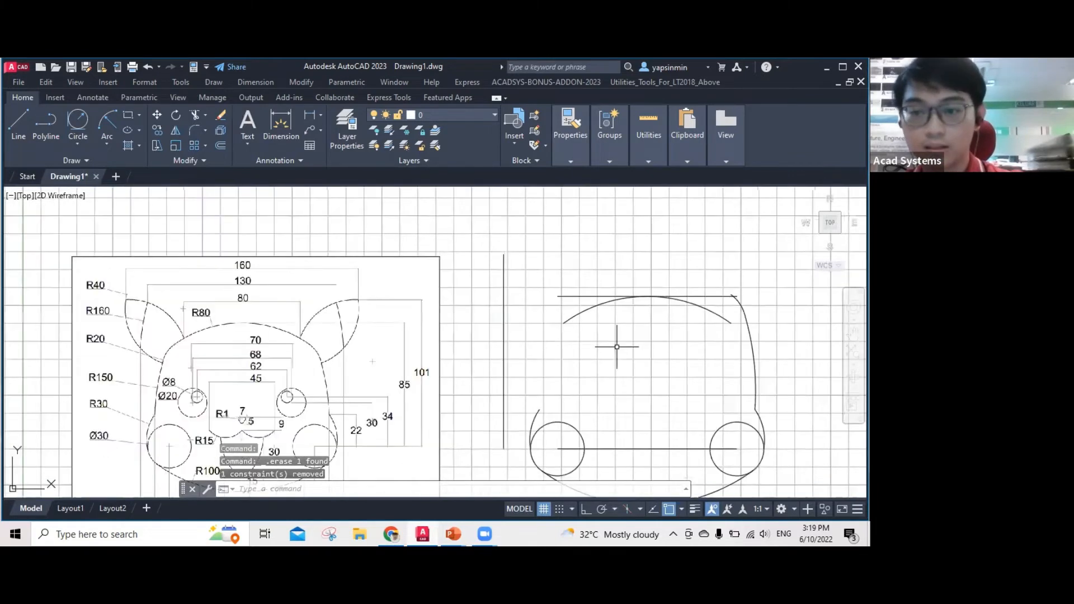
{"action": "left_click", "coordinate": [733, 295]}
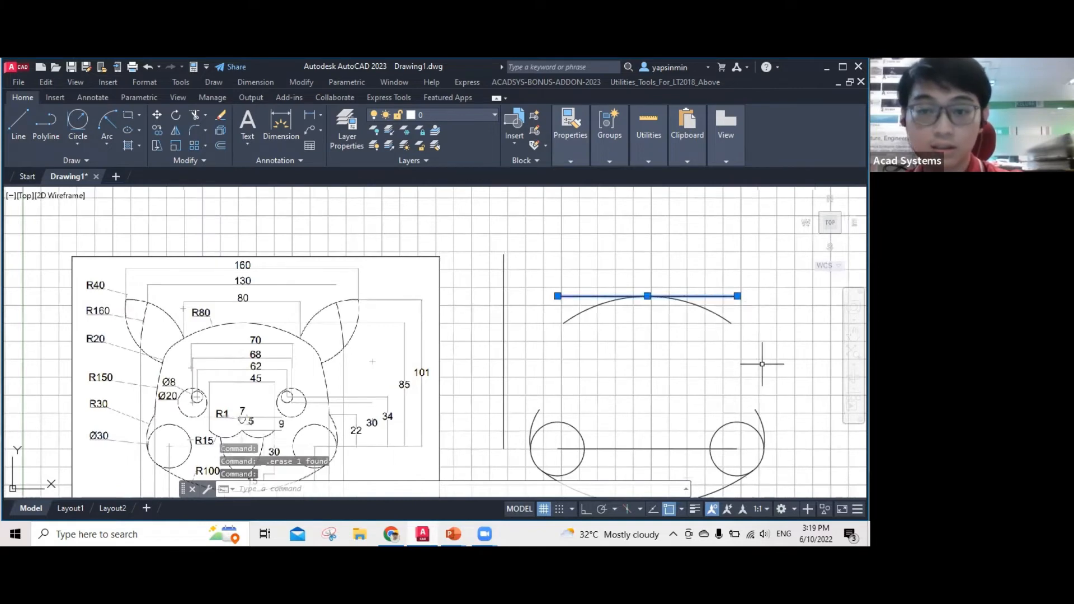
{"action": "middle_click_drag", "start_coordinate": [761, 361], "coordinate": [720, 343]}
{"action": "key", "text": "Escape"}
Offset the top head arc 20 units inward, below the original.
{"action": "left_click", "coordinate": [219, 146]}
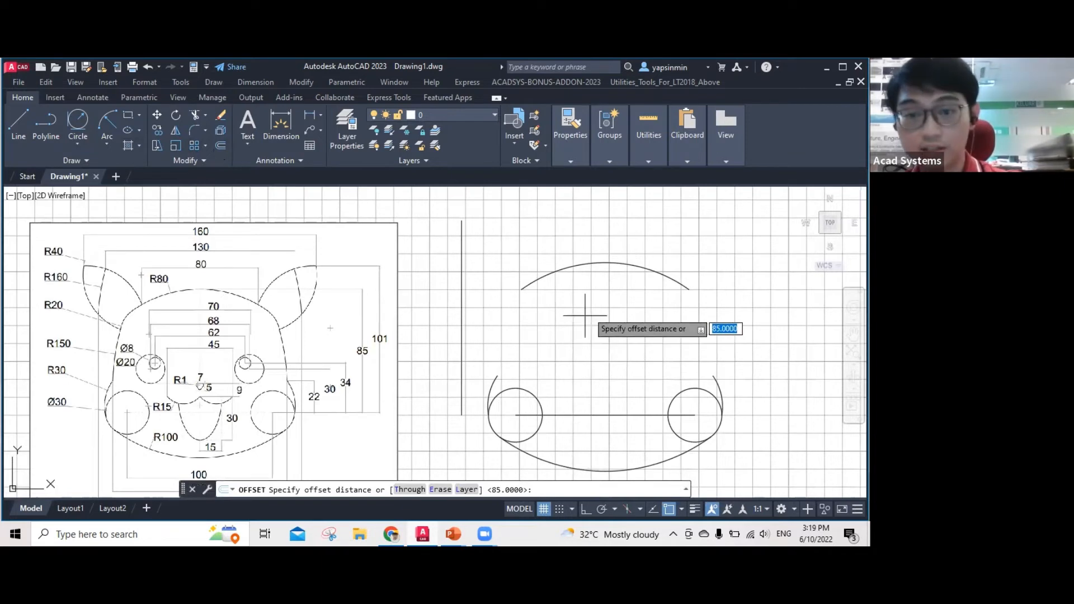
{"action": "type", "text": "2"}
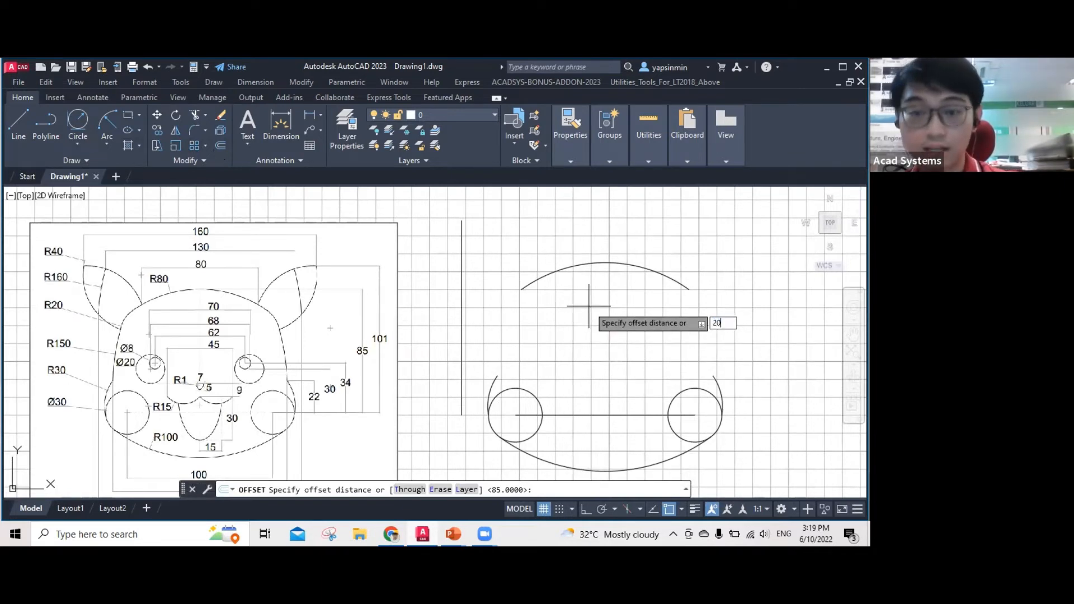
{"action": "type", "text": "0"}
{"action": "key", "text": "Return"}
{"action": "left_click", "coordinate": [578, 266]}
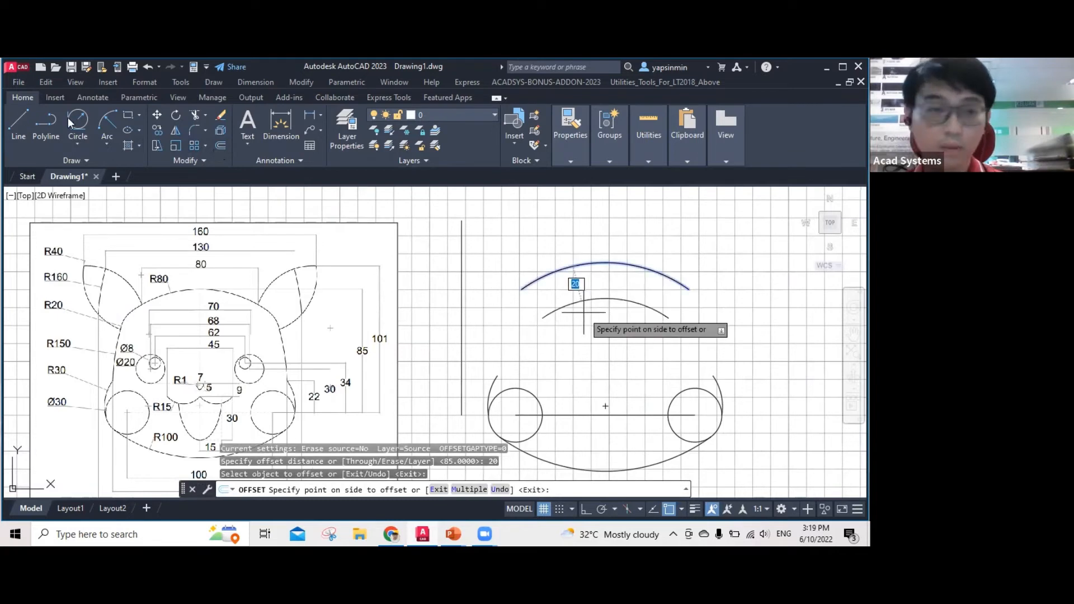
{"action": "left_click", "coordinate": [583, 313]}
{"action": "key", "text": "Escape"}
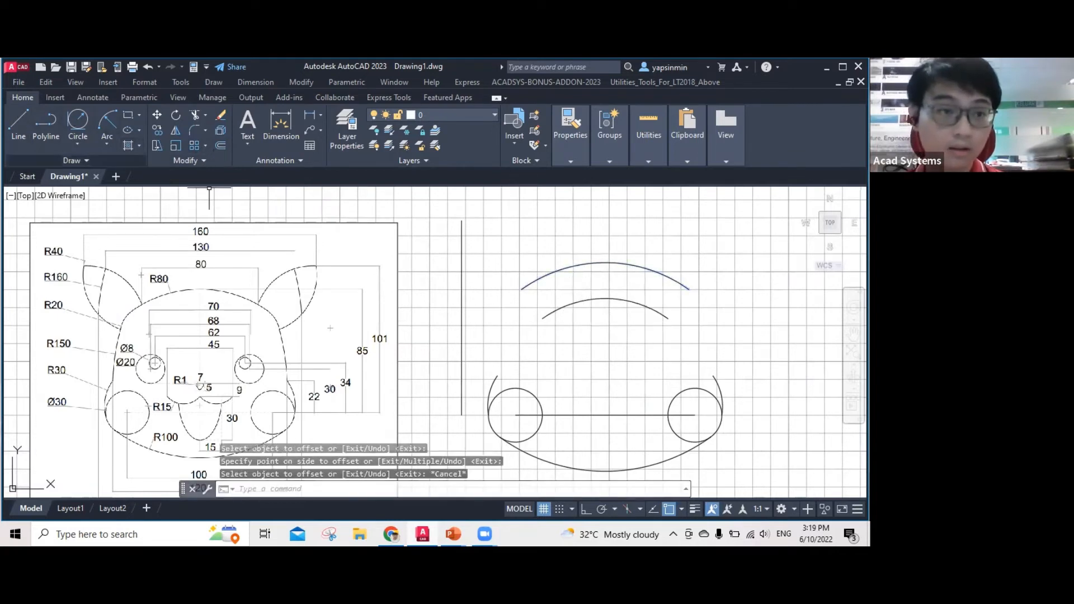
Draw a vertical centre line between the midpoint of the top arc and the midpoint of the base line.
{"action": "type", "text": "l"}
{"action": "key", "text": "Return"}
{"action": "left_click", "coordinate": [606, 262]}
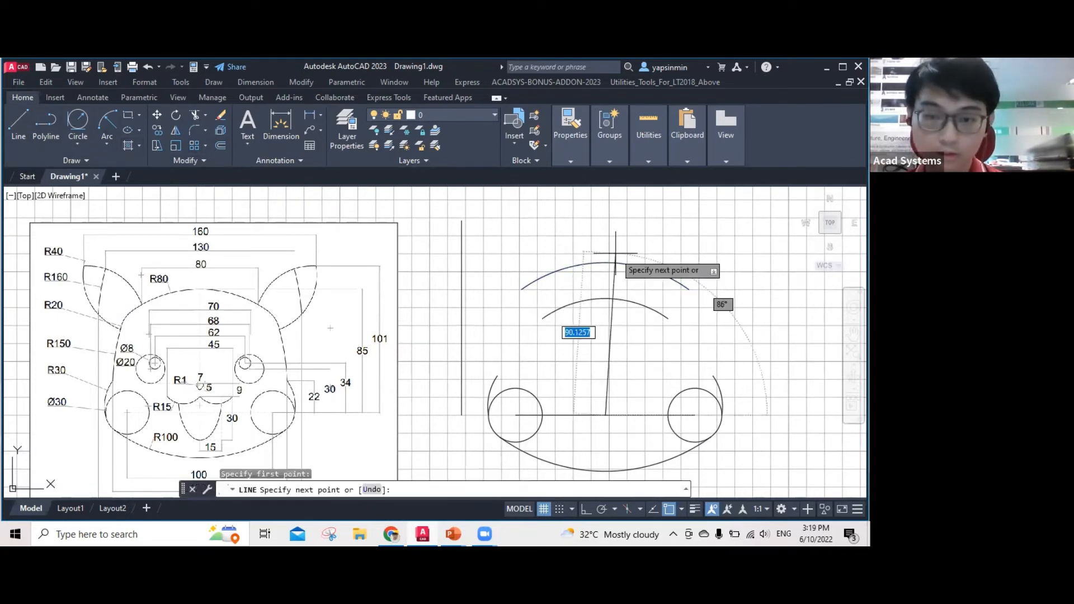
{"action": "left_click", "coordinate": [605, 415]}
{"action": "key", "text": "Escape"}
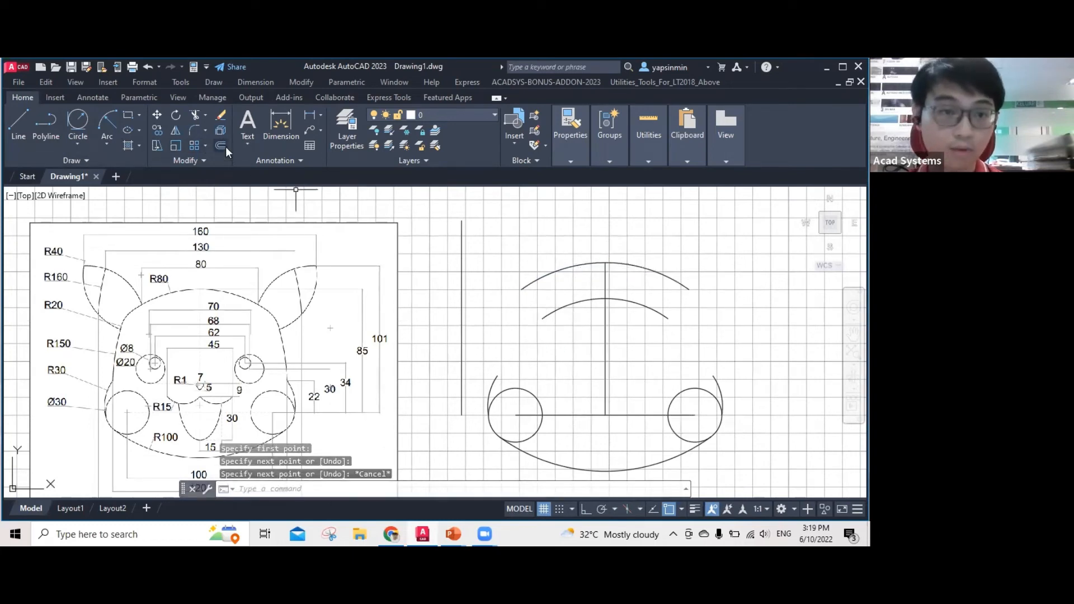
Offset the vertical centre line 35 units towards the left side of the head.
{"action": "left_click", "coordinate": [224, 159]}
{"action": "left_click", "coordinate": [221, 146]}
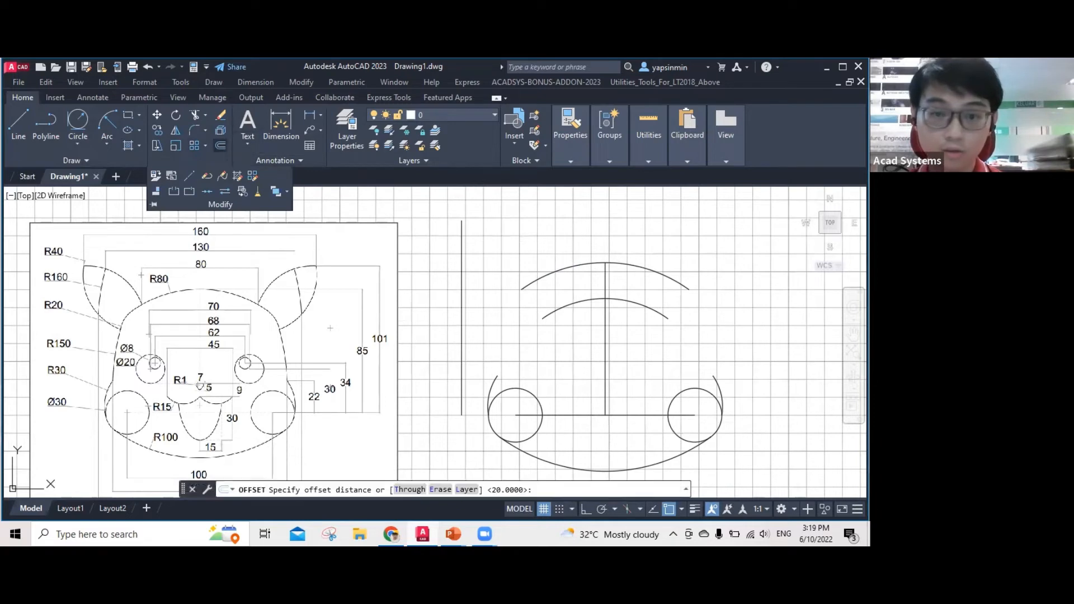
{"action": "key", "text": "Escape"}
{"action": "type", "text": "offset"}
{"action": "key", "text": "Return"}
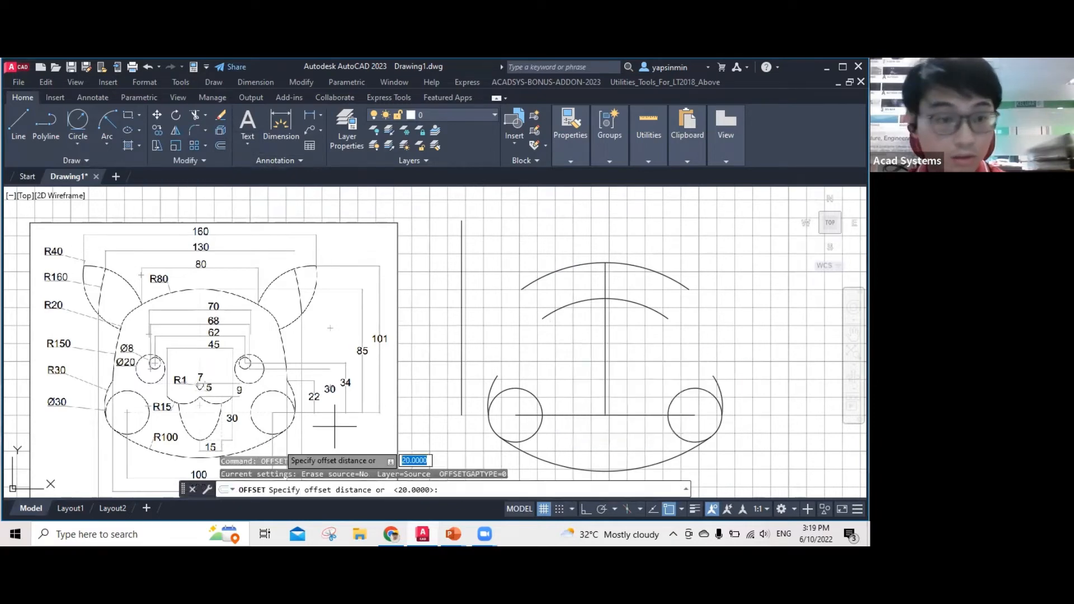
{"action": "type", "text": "35"}
{"action": "key", "text": "Return"}
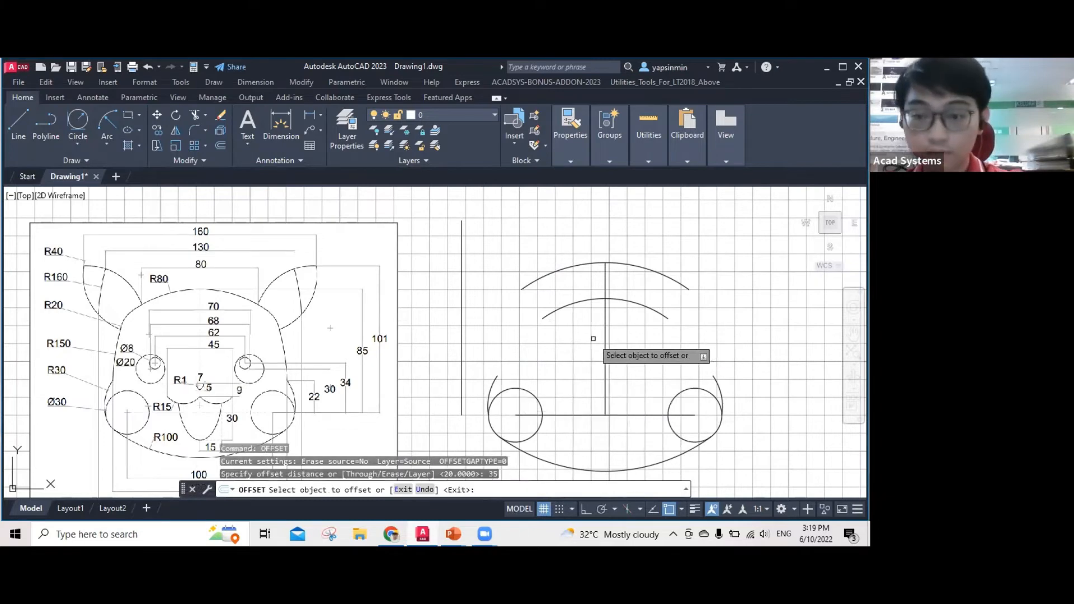
{"action": "left_click", "coordinate": [606, 367]}
{"action": "left_click", "coordinate": [545, 335]}
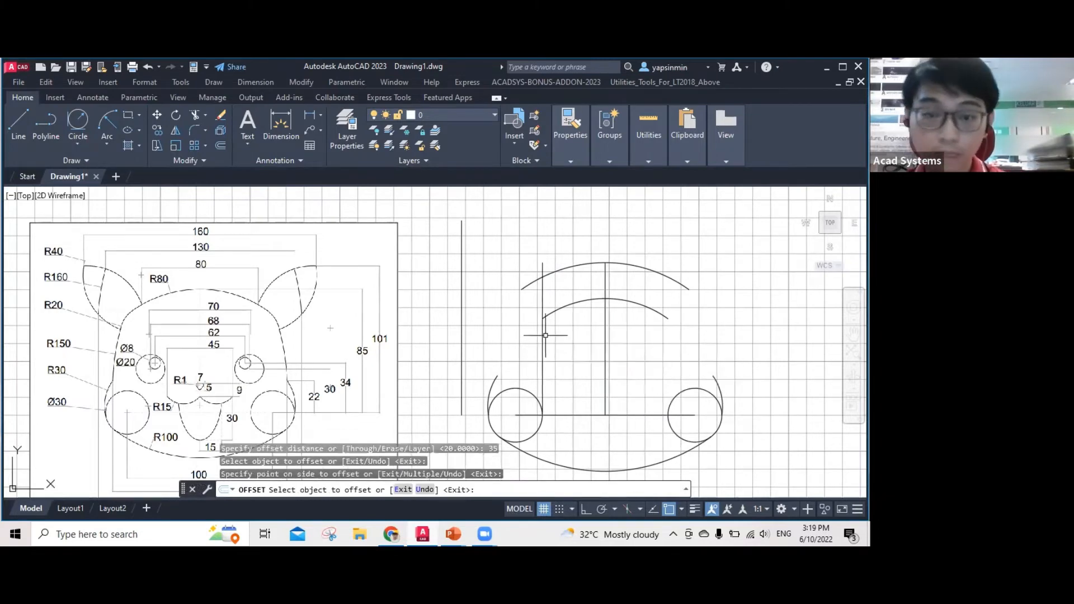
{"action": "key", "text": "Escape"}
Draw a circle of radius 20 centred on the left end of the inner offset arc.
{"action": "left_click", "coordinate": [79, 144]}
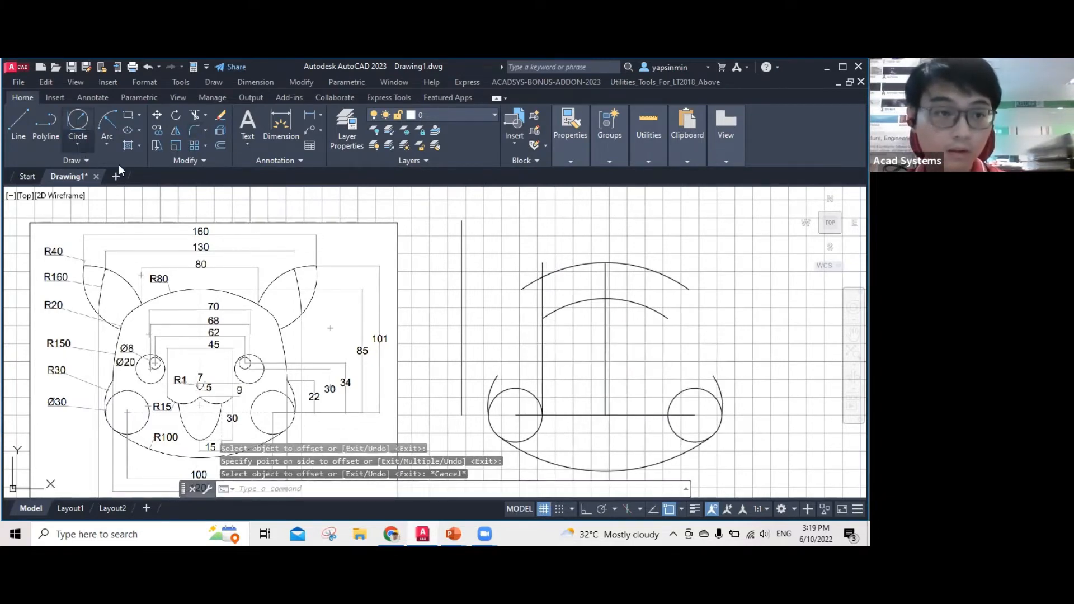
{"action": "left_click", "coordinate": [111, 168]}
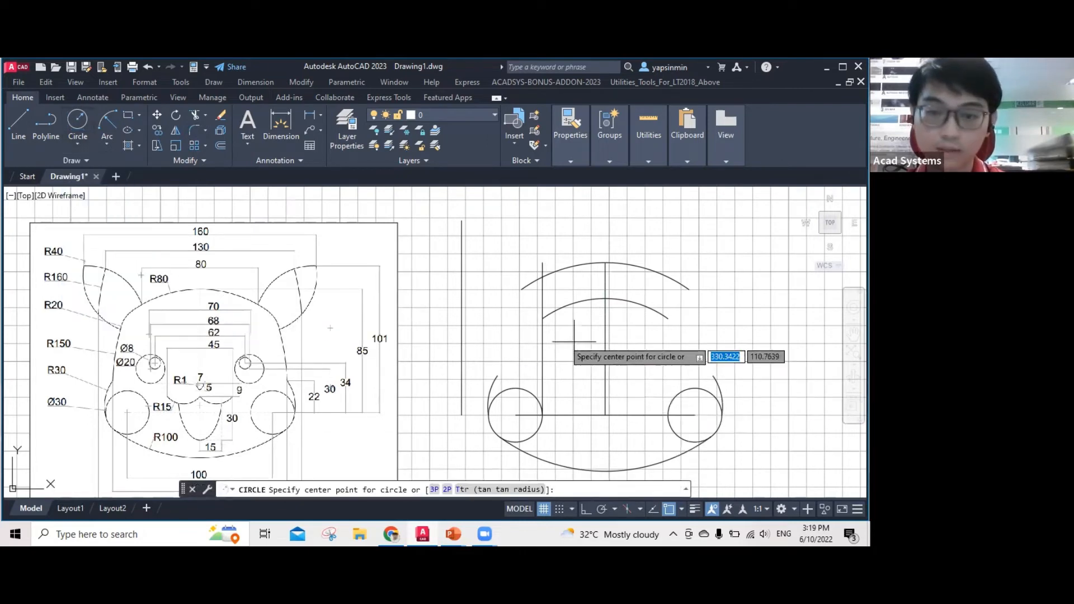
{"action": "scroll", "coordinate": [542, 318], "scroll_direction": "up", "scroll_amount": 2}
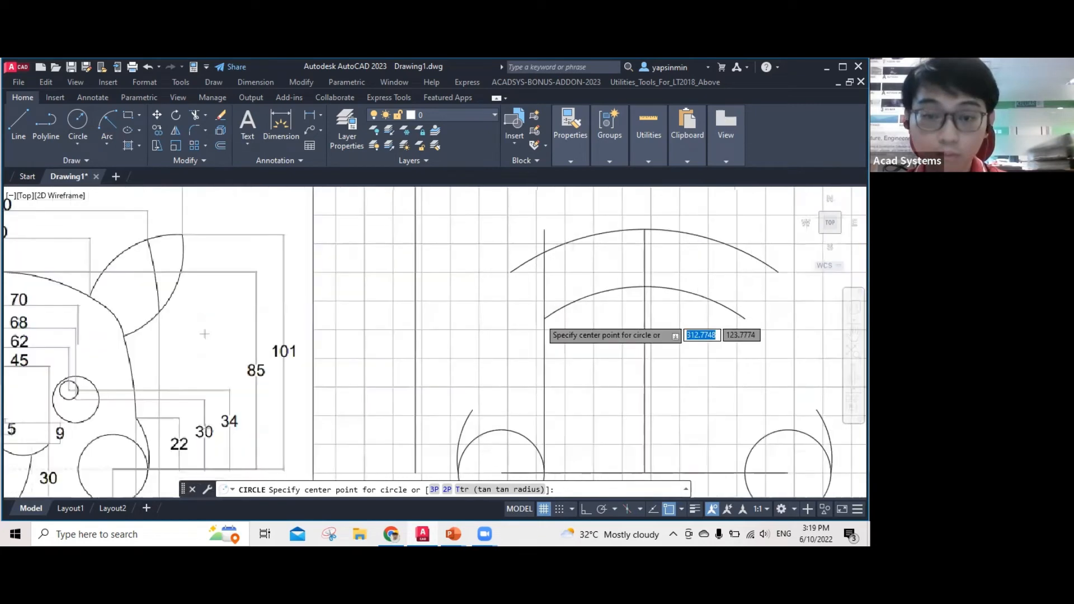
{"action": "scroll", "coordinate": [545, 318], "scroll_direction": "up", "scroll_amount": 4}
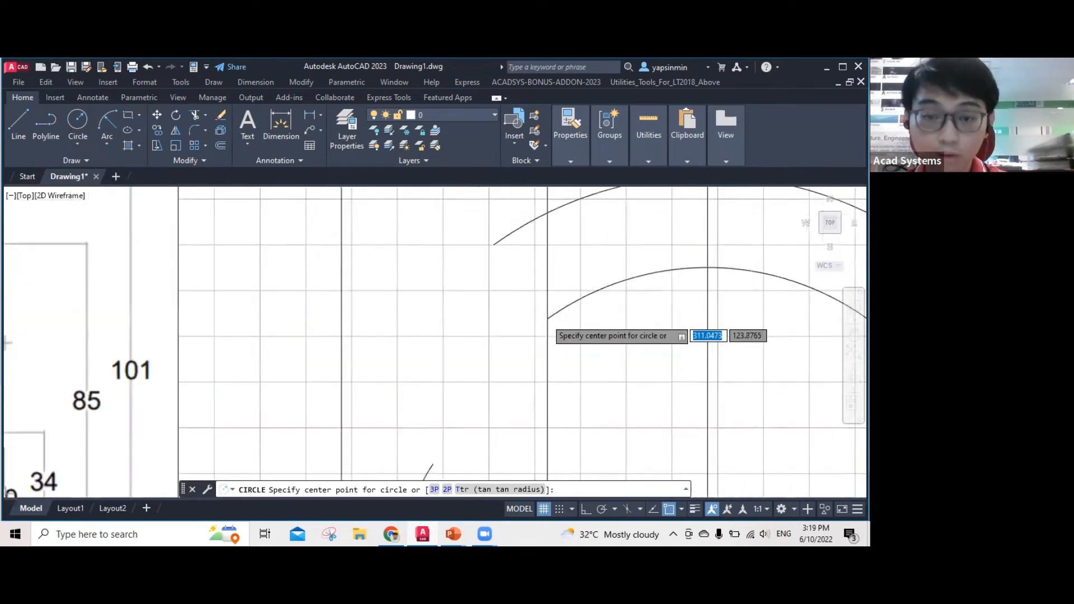
{"action": "left_click", "coordinate": [545, 318]}
{"action": "scroll", "coordinate": [632, 370], "scroll_direction": "up", "scroll_amount": 3}
{"action": "scroll", "coordinate": [628, 367], "scroll_direction": "down", "scroll_amount": 3}
{"action": "type", "text": "20"}
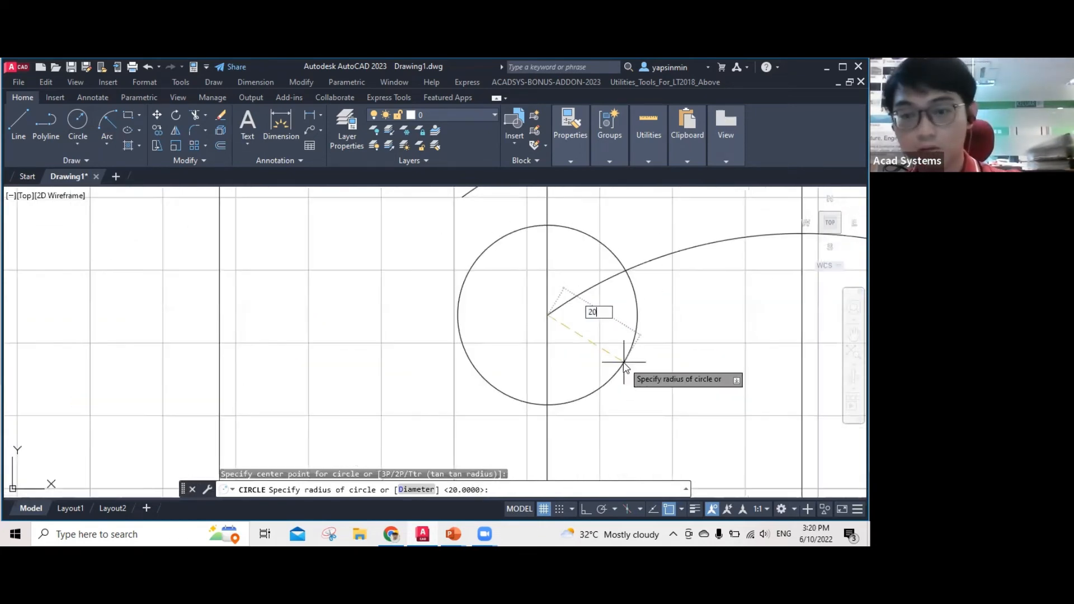
{"action": "key", "text": "Return"}
Erase the inner offset arc and the offset vertical line running through the new circle.
{"action": "scroll", "coordinate": [623, 358], "scroll_direction": "up", "scroll_amount": 2}
{"action": "scroll", "coordinate": [624, 353], "scroll_direction": "down", "scroll_amount": 2}
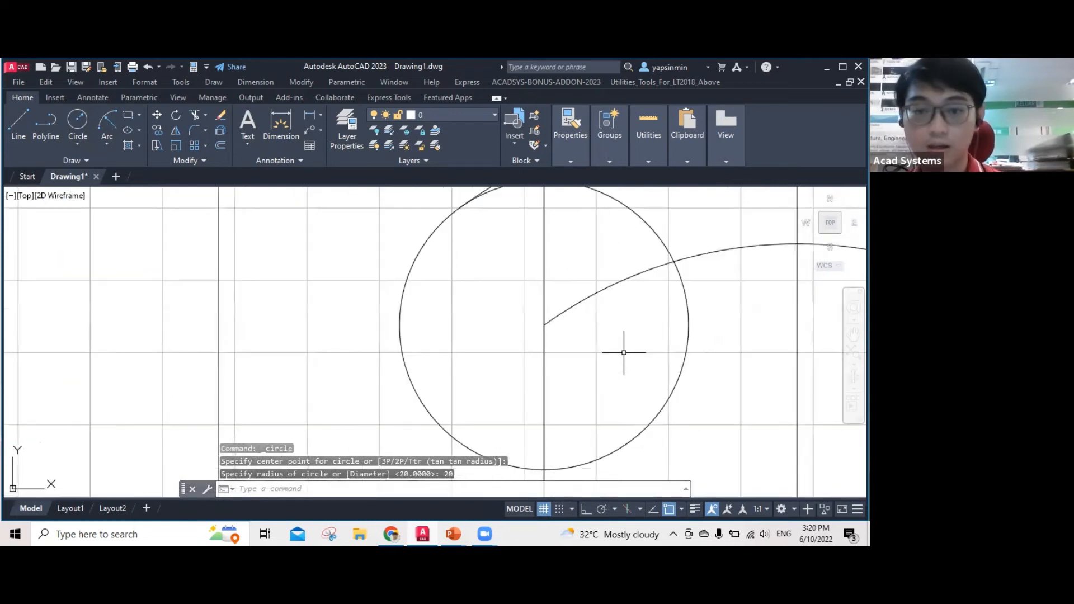
{"action": "scroll", "coordinate": [623, 353], "scroll_direction": "down", "scroll_amount": 6}
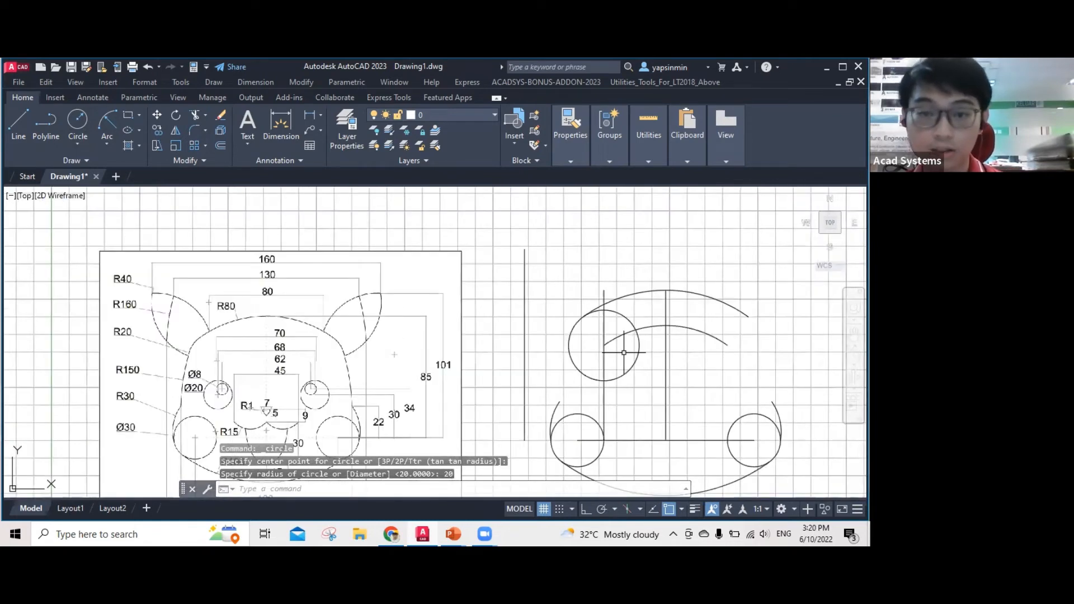
{"action": "key", "text": "Escape"}
{"action": "scroll", "coordinate": [624, 352], "scroll_direction": "up", "scroll_amount": 3}
{"action": "left_click", "coordinate": [582, 256]}
{"action": "key", "text": "Delete"}
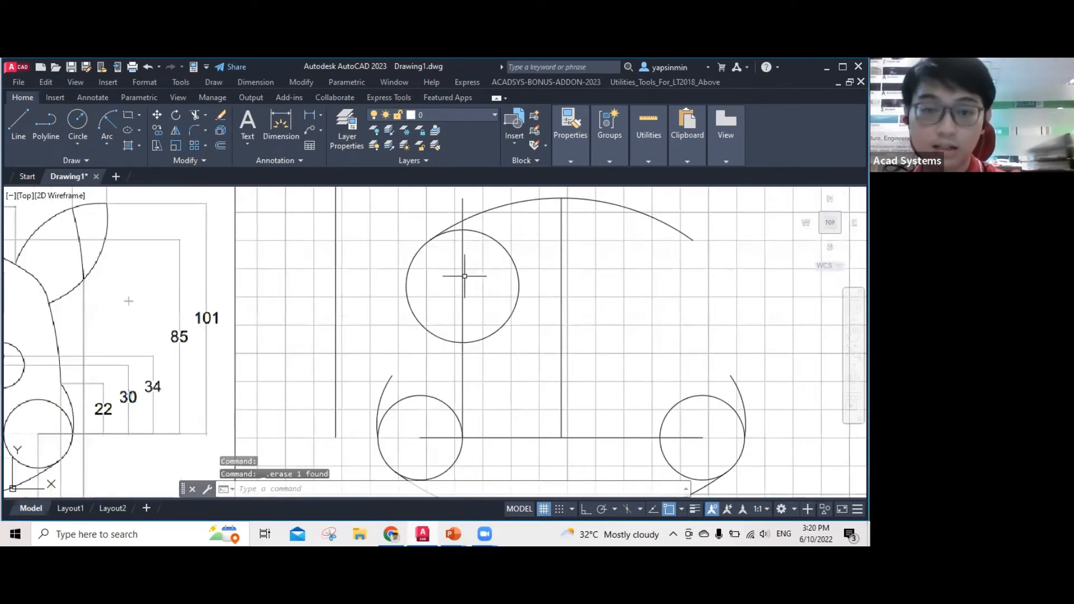
{"action": "left_click", "coordinate": [107, 143]}
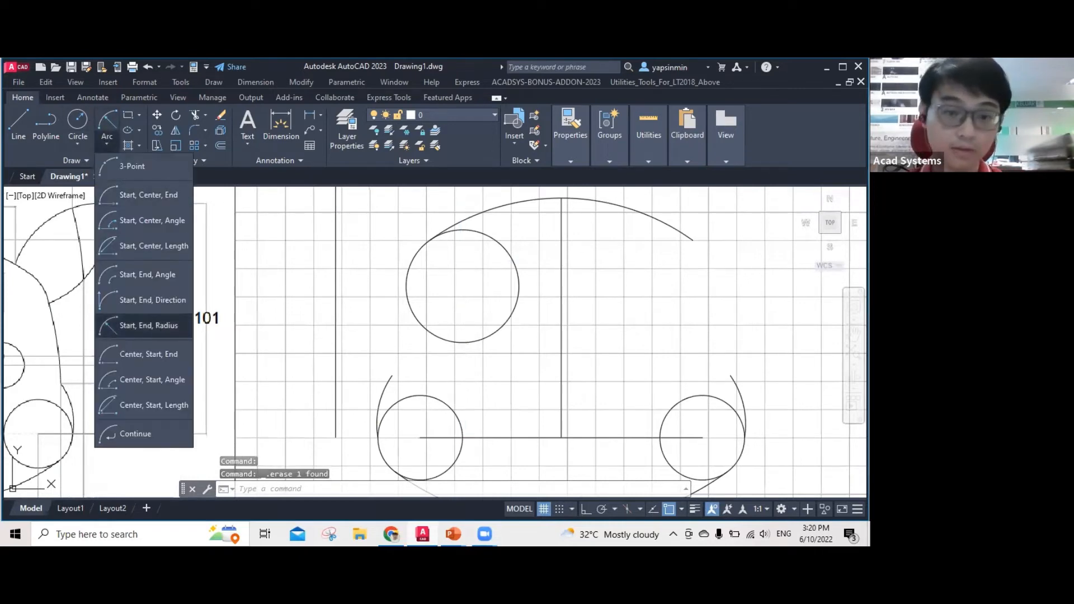
{"action": "left_click", "coordinate": [149, 325]}
{"action": "left_click", "coordinate": [406, 286]}
{"action": "key", "text": "Escape"}
{"action": "key", "text": "space"}
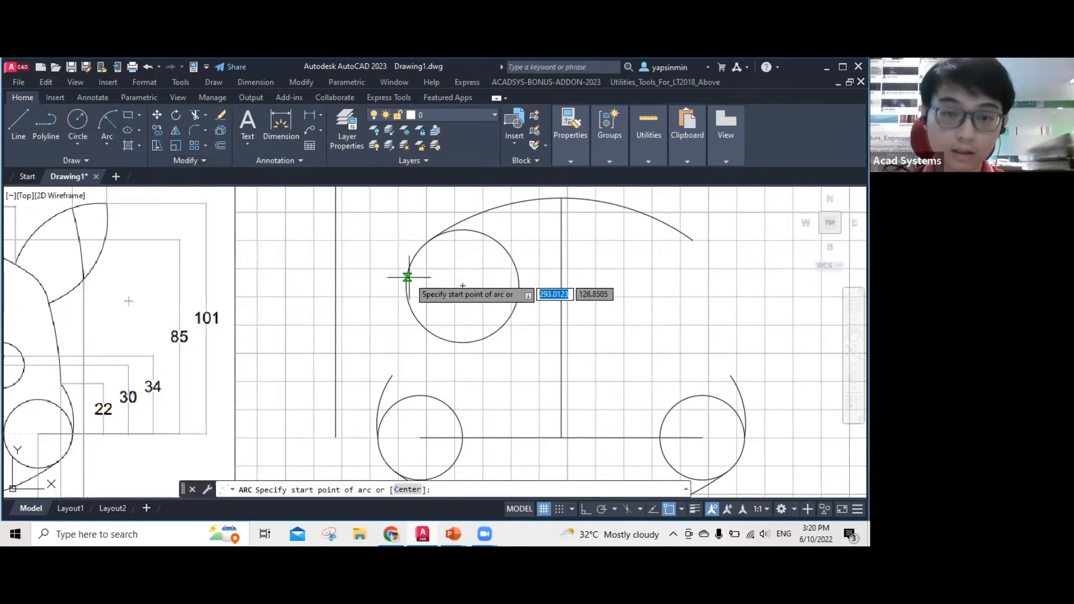
{"action": "key", "text": "Escape"}
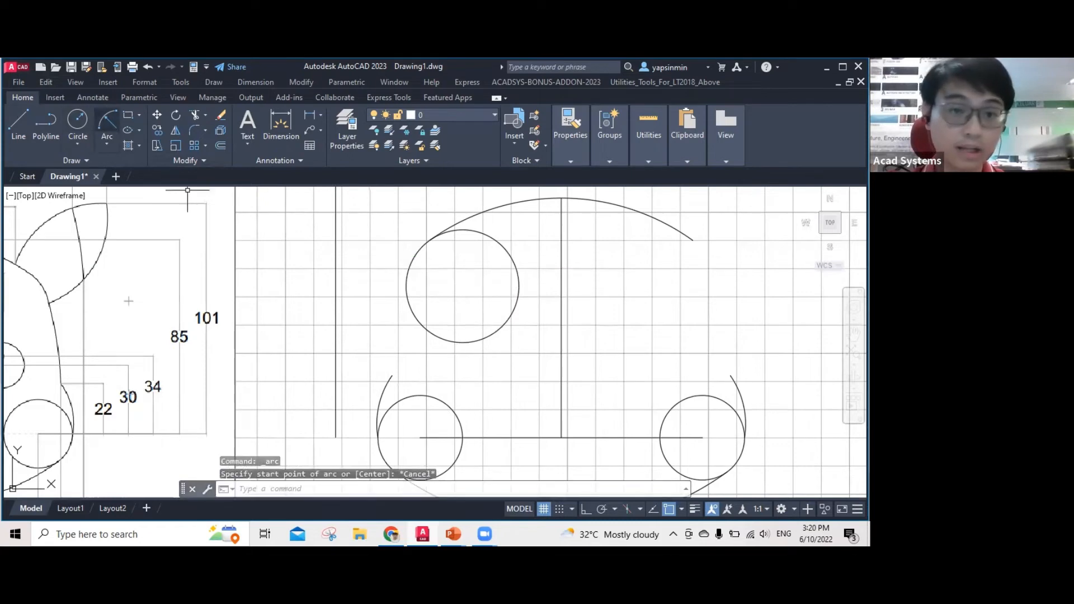
Draw a Start, End, Radius arc of radius 150 from just outside the corner circle to the upper end of the left cheek arc.
{"action": "left_click", "coordinate": [107, 120]}
{"action": "left_click", "coordinate": [395, 240]}
{"action": "type", "text": "e"}
{"action": "key", "text": "Return"}
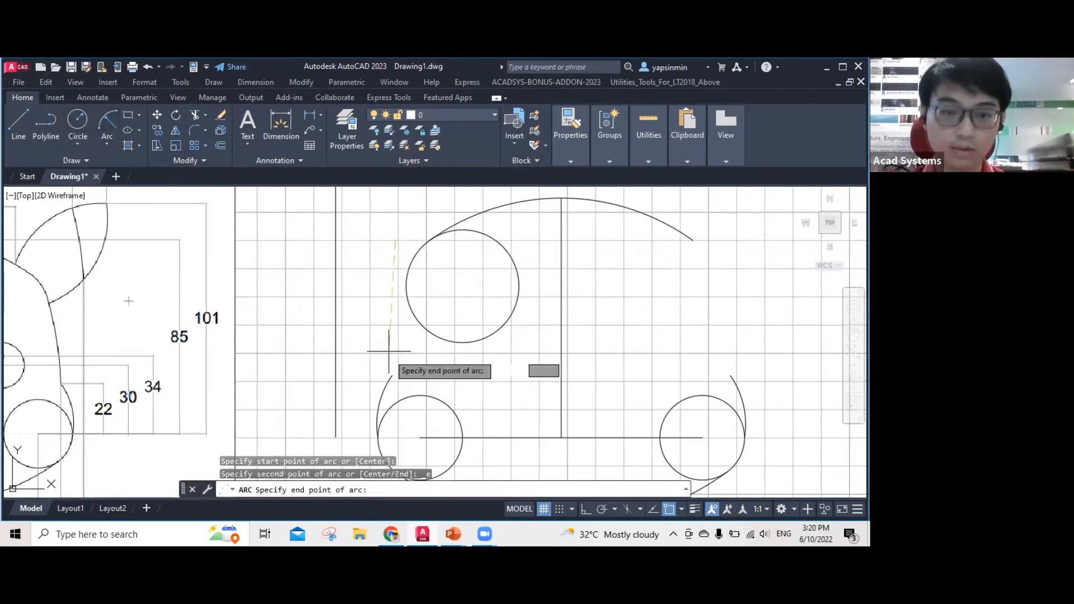
{"action": "left_click", "coordinate": [391, 375]}
{"action": "type", "text": "r"}
{"action": "key", "text": "Return"}
{"action": "scroll", "coordinate": [444, 362], "scroll_direction": "down", "scroll_amount": 2}
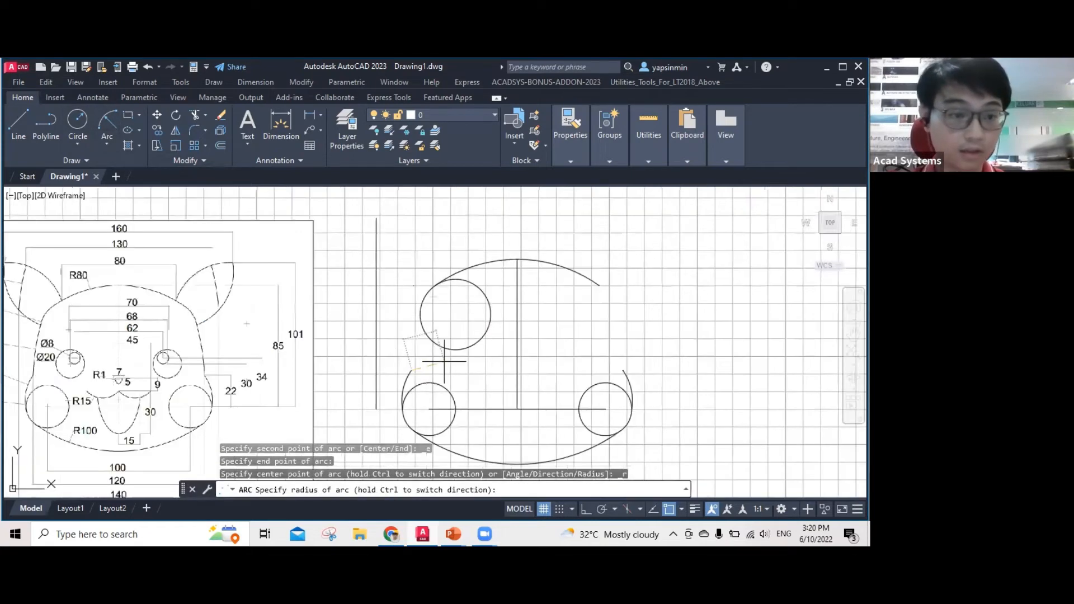
{"action": "scroll", "coordinate": [473, 363], "scroll_direction": "down", "scroll_amount": 2}
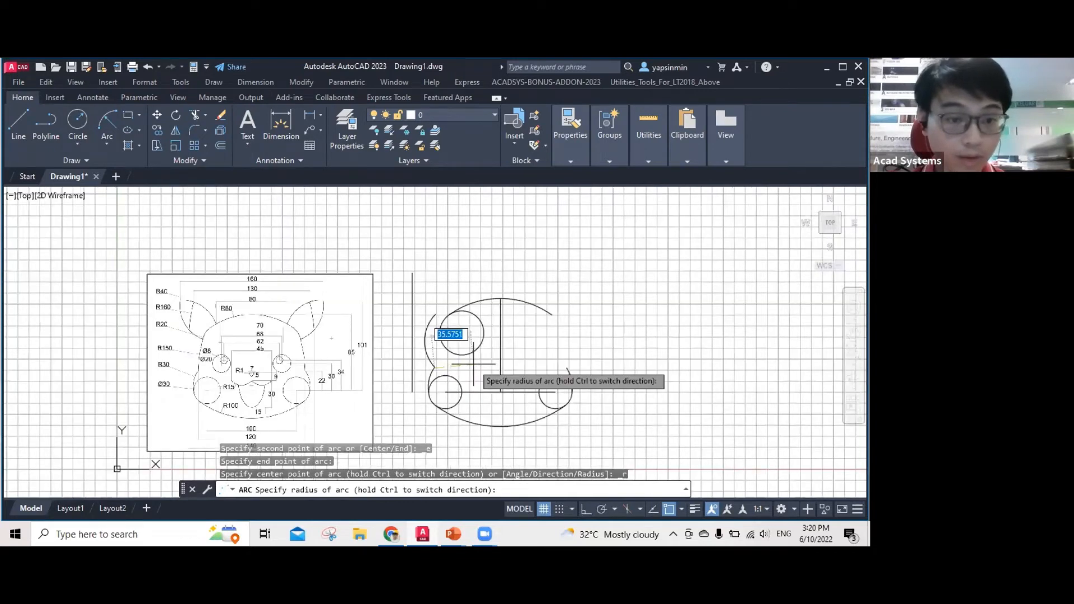
{"action": "scroll", "coordinate": [475, 364], "scroll_direction": "up", "scroll_amount": 2}
{"action": "type", "text": "150"}
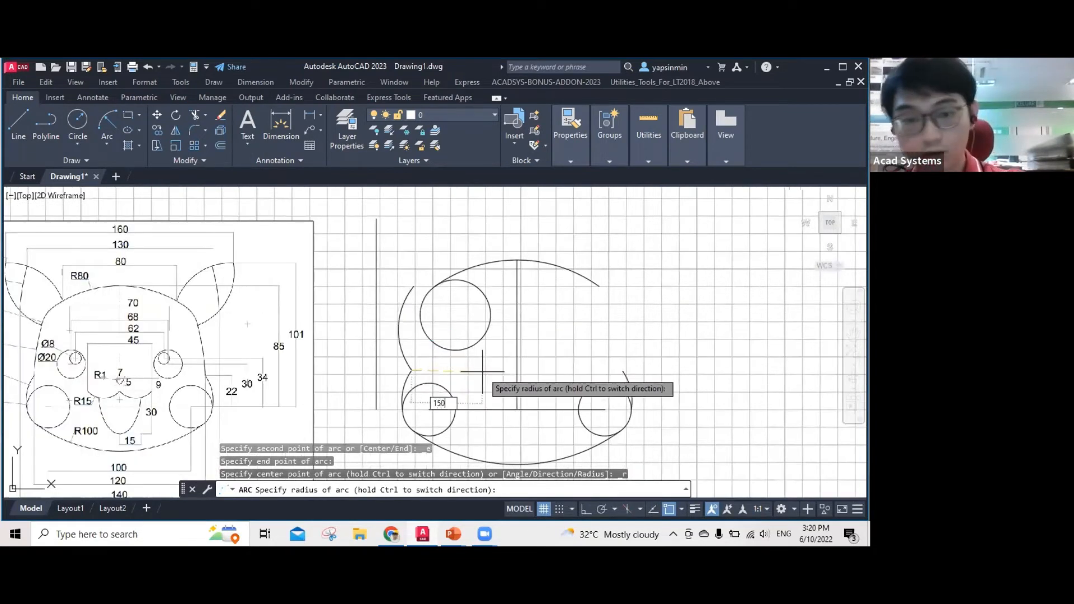
{"action": "key", "text": "Return"}
{"action": "key", "text": "Escape"}
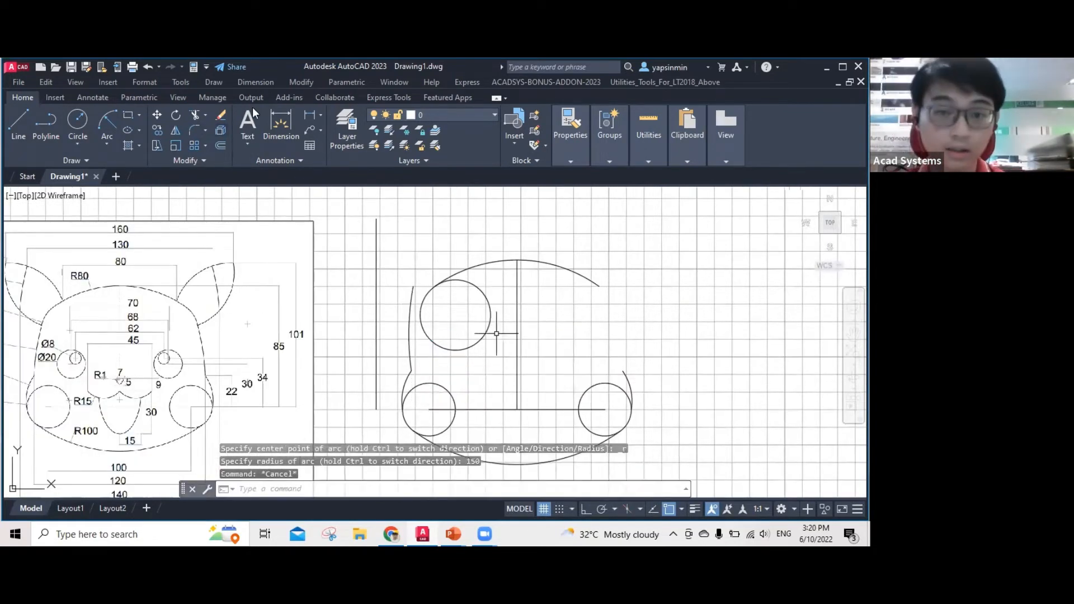
Apply a Fix constraint to the corner circle and constrain its diameter to 40.
{"action": "left_click", "coordinate": [142, 99]}
{"action": "left_click", "coordinate": [96, 115]}
{"action": "left_click", "coordinate": [488, 321]}
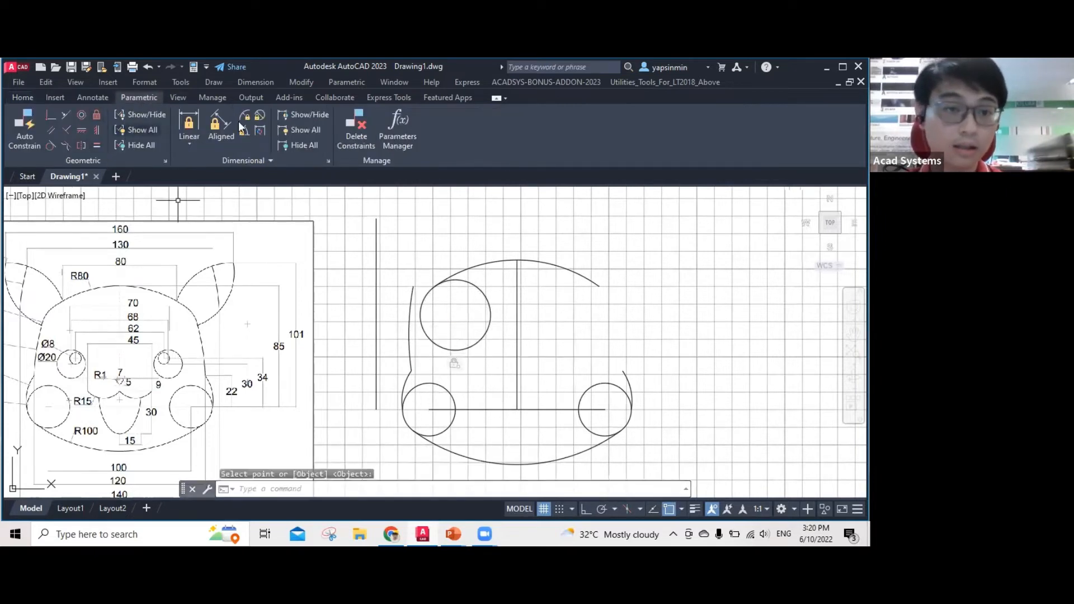
{"action": "left_click", "coordinate": [260, 116]}
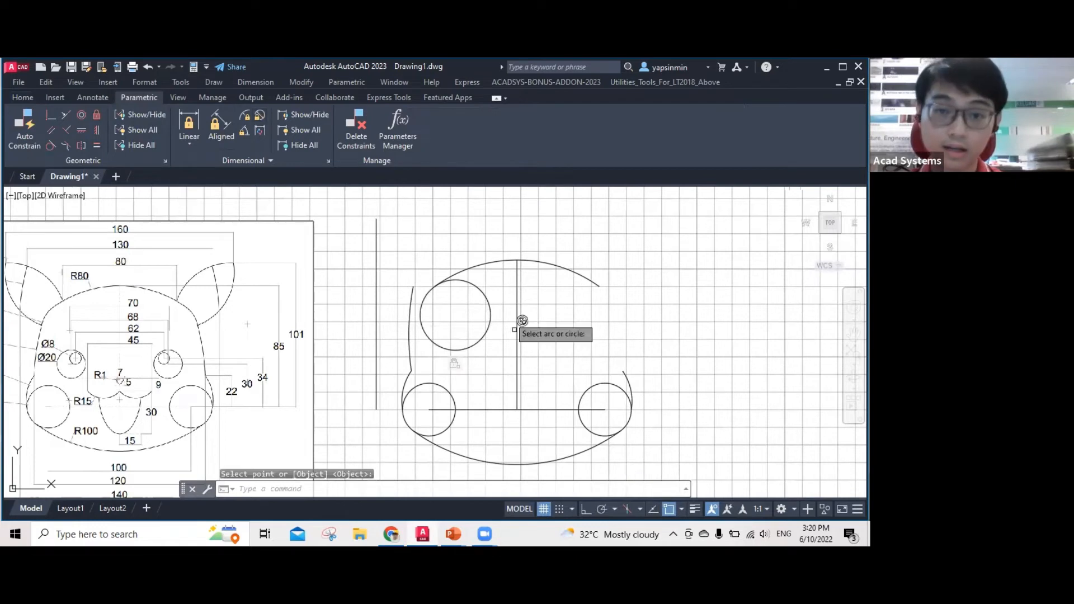
{"action": "left_click", "coordinate": [484, 296]}
{"action": "left_click", "coordinate": [506, 314]}
{"action": "key", "text": "Return"}
Apply a Tangent constraint between the fixed corner circle and the R150 side arc, so that the arc adjusts to the circle.
{"action": "left_click", "coordinate": [50, 147]}
{"action": "scroll", "coordinate": [455, 309], "scroll_direction": "up", "scroll_amount": 4}
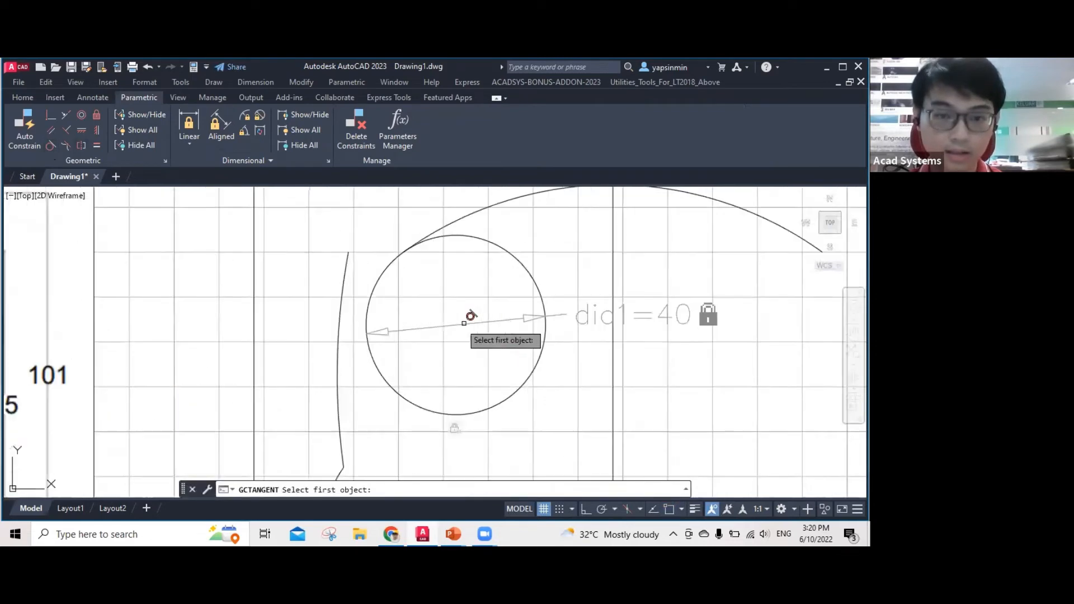
{"action": "left_click", "coordinate": [367, 311]}
{"action": "left_click", "coordinate": [340, 318]}
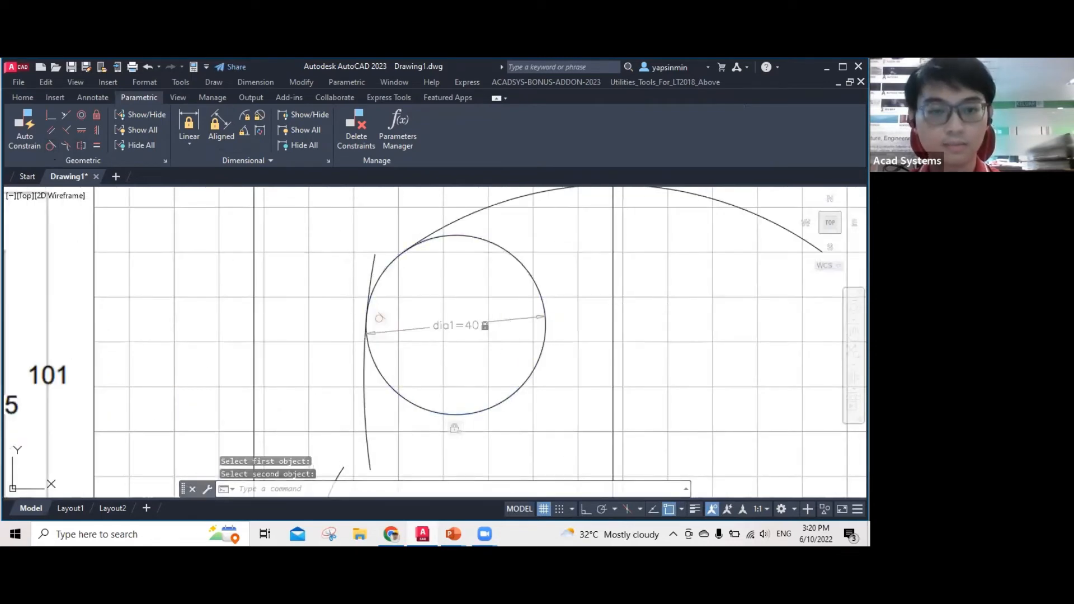
Apply a Coincident constraint joining the R150 side arc's lower end to the upper end of the left cheek arc.
{"action": "scroll", "coordinate": [431, 324], "scroll_direction": "down", "scroll_amount": 2}
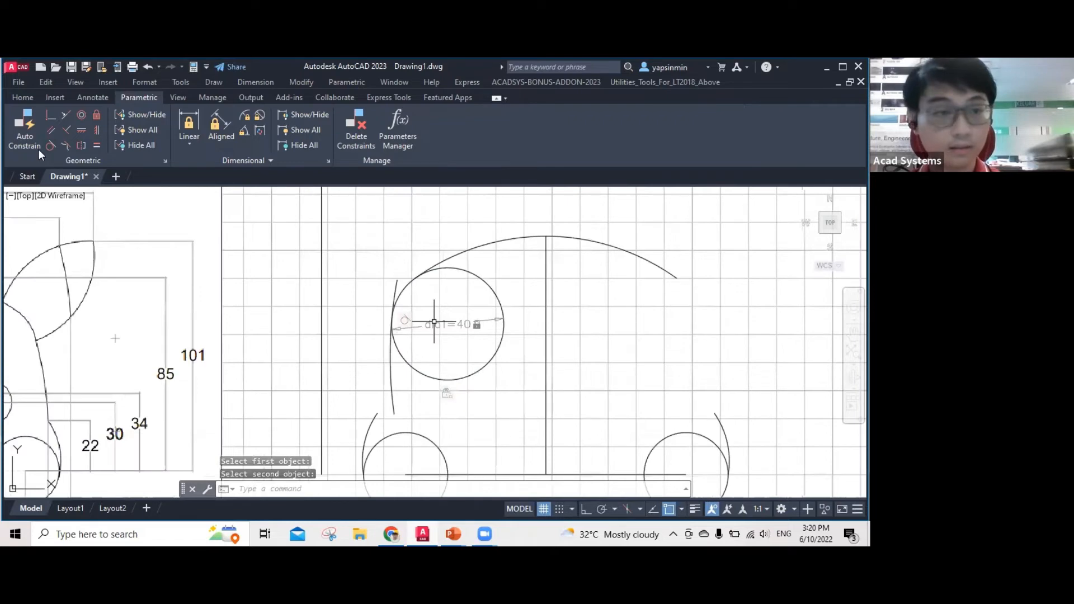
{"action": "left_click", "coordinate": [50, 114]}
{"action": "left_click", "coordinate": [378, 413]}
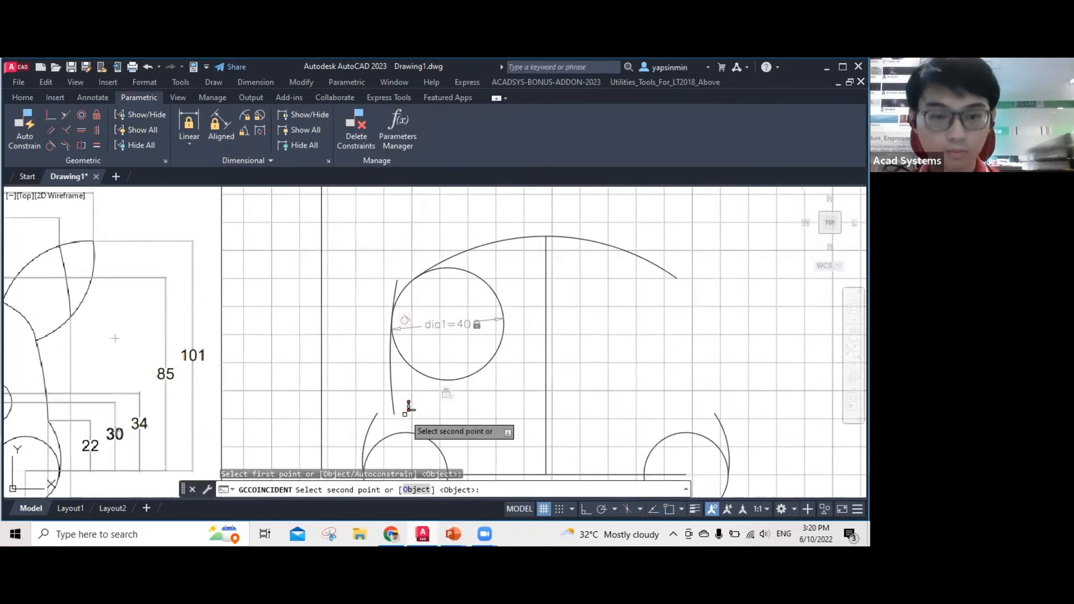
Extend the upper end of the left side arc to meet the diameter 40 circle.
{"action": "key", "text": "Escape"}
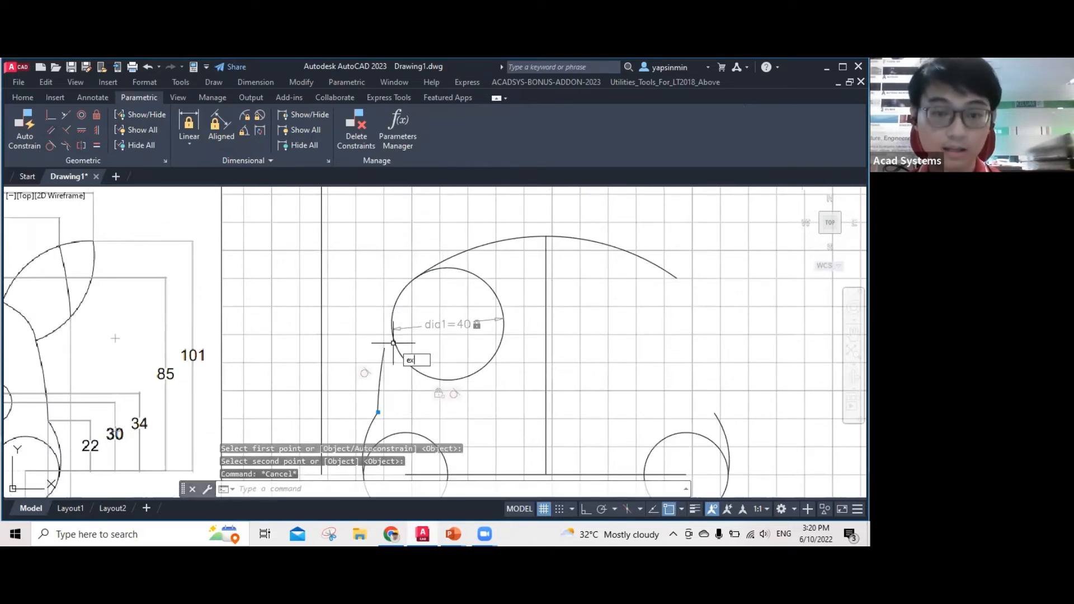
{"action": "key", "text": "Return"}
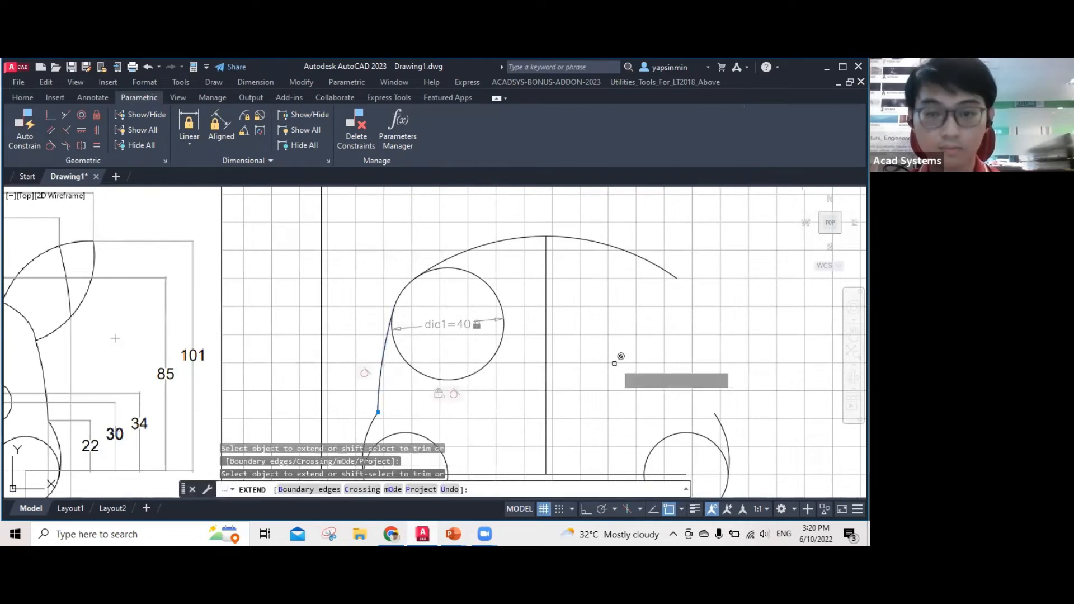
{"action": "key", "text": "Escape"}
Trim away the inner part of the diameter 40 circle, leaving only the rounded upper-left corner of the face outline.
{"action": "scroll", "coordinate": [563, 350], "scroll_direction": "down", "scroll_amount": 3}
{"action": "type", "text": "tr"}
{"action": "key", "text": "Return"}
{"action": "left_click", "coordinate": [489, 342]}
{"action": "key", "text": "Escape"}
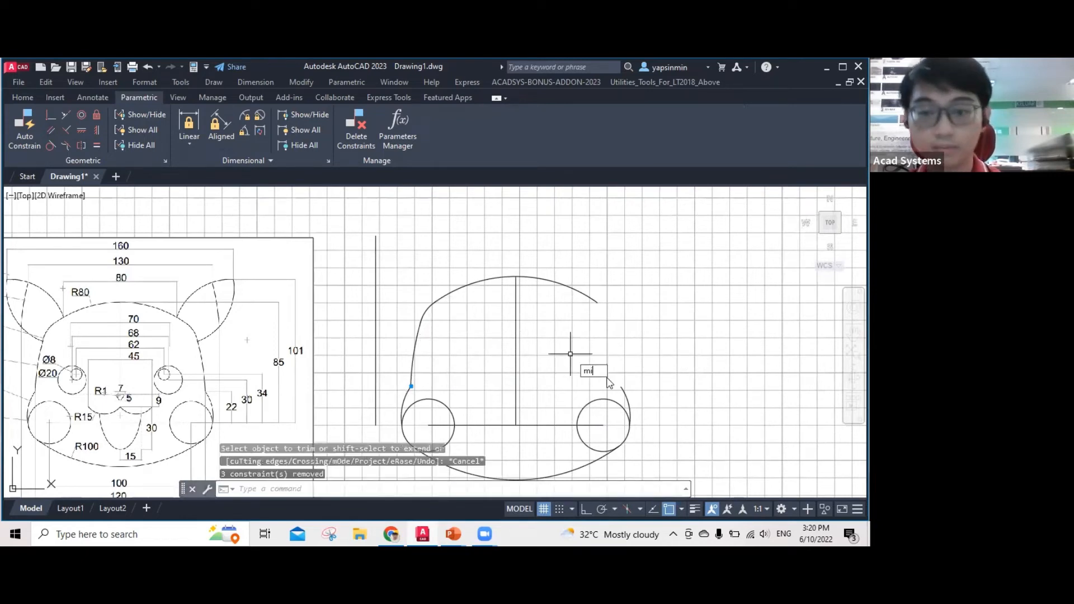
Mirror the left side arc and rounded corner arc about the face's vertical centre line, keeping the originals.
{"action": "type", "text": "mi"}
{"action": "key", "text": "Return"}
{"action": "left_click", "coordinate": [414, 361]}
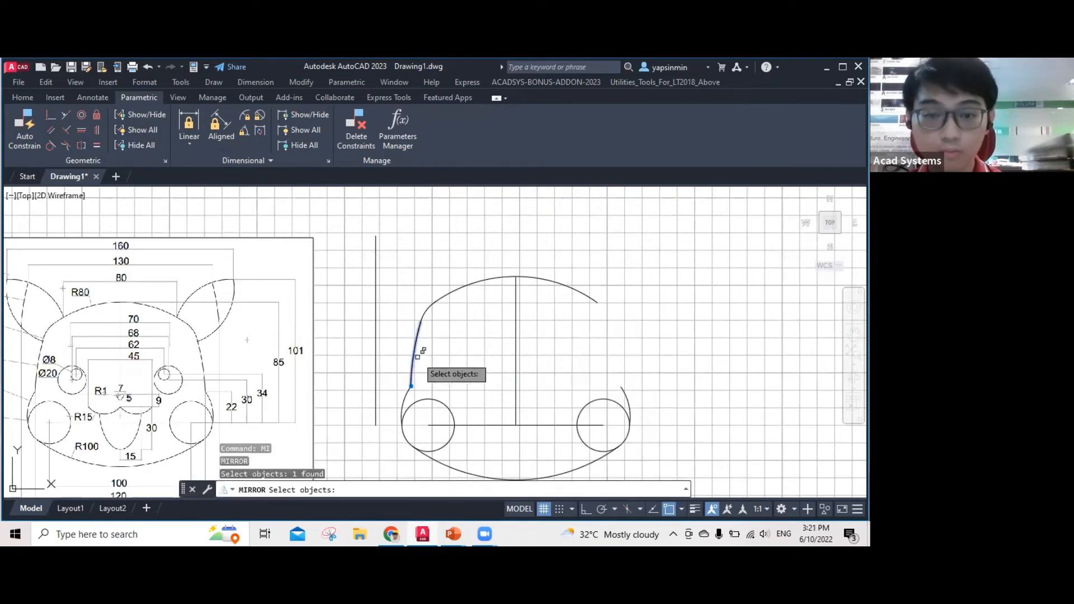
{"action": "left_click", "coordinate": [428, 299]}
{"action": "key", "text": "Return"}
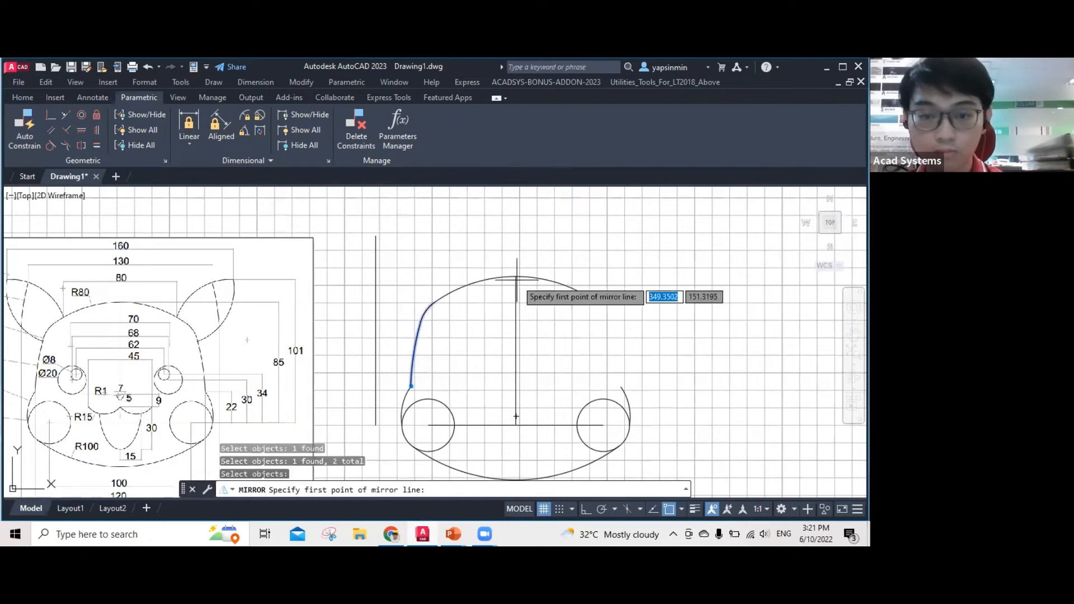
{"action": "left_click", "coordinate": [516, 277]}
{"action": "left_click", "coordinate": [546, 430]}
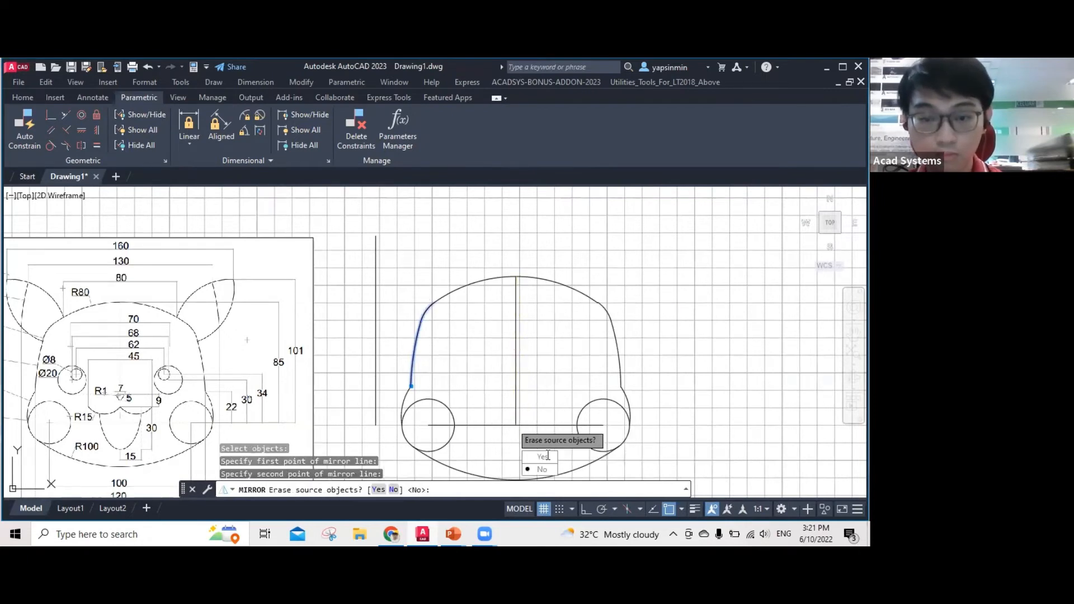
{"action": "key", "text": "Return"}
{"action": "key", "text": "Escape"}
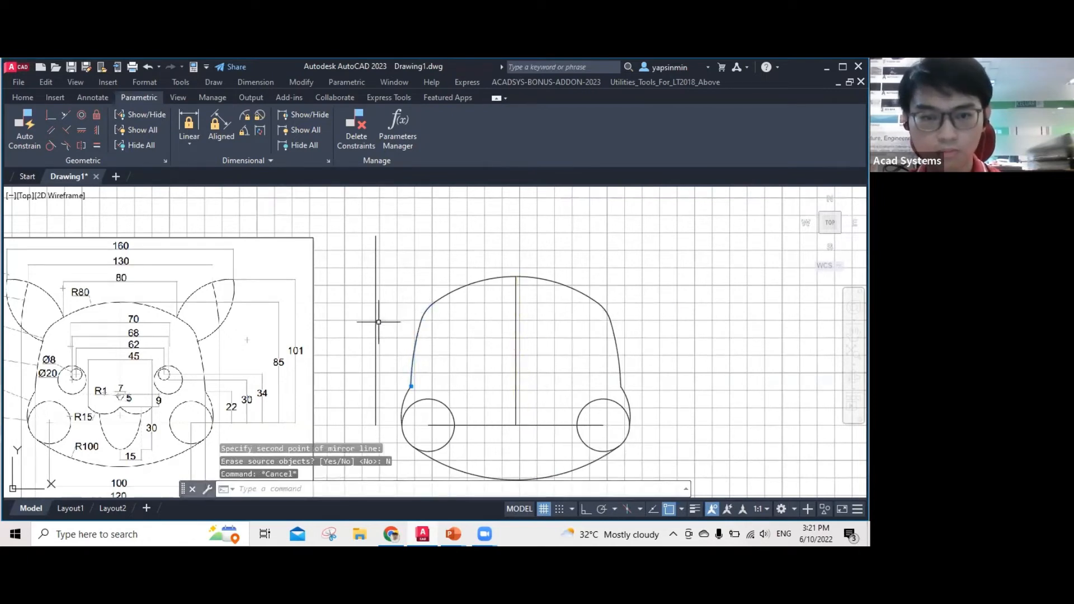
Erase the leftover vertical construction line outside the left side of the face outline.
{"action": "left_click", "coordinate": [376, 310]}
{"action": "key", "text": "Delete"}
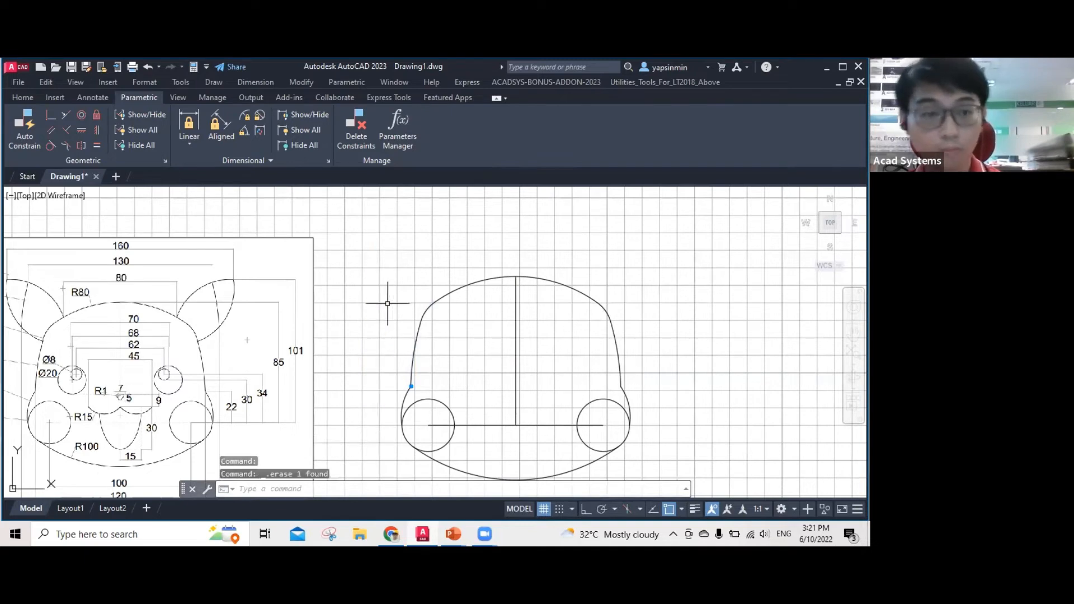
{"action": "middle_click_drag", "start_coordinate": [396, 298], "coordinate": [427, 279]}
{"action": "left_click", "coordinate": [28, 98]}
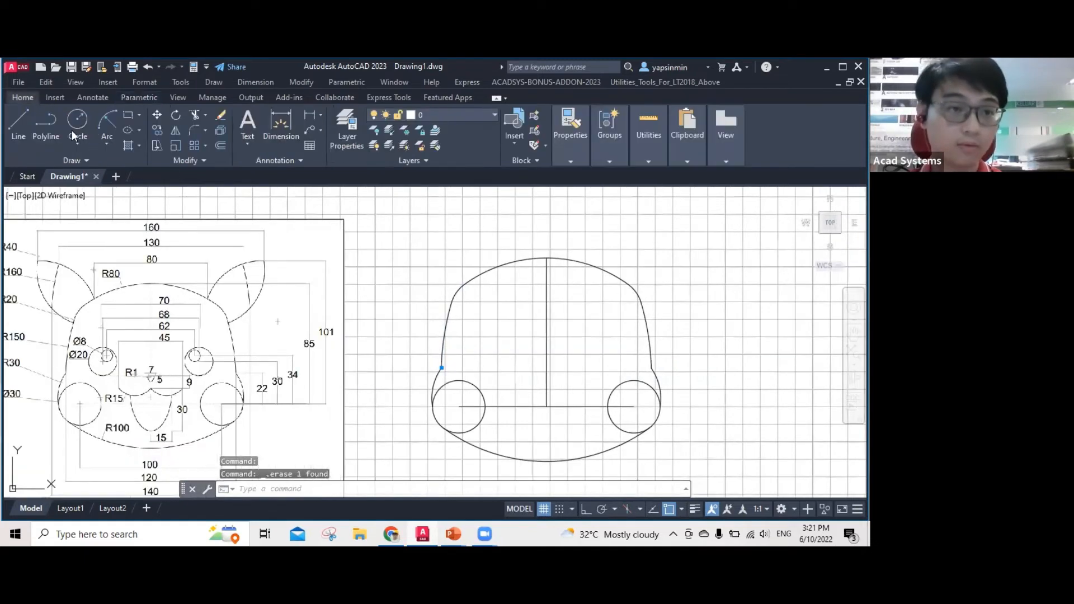
{"action": "left_click", "coordinate": [128, 115]}
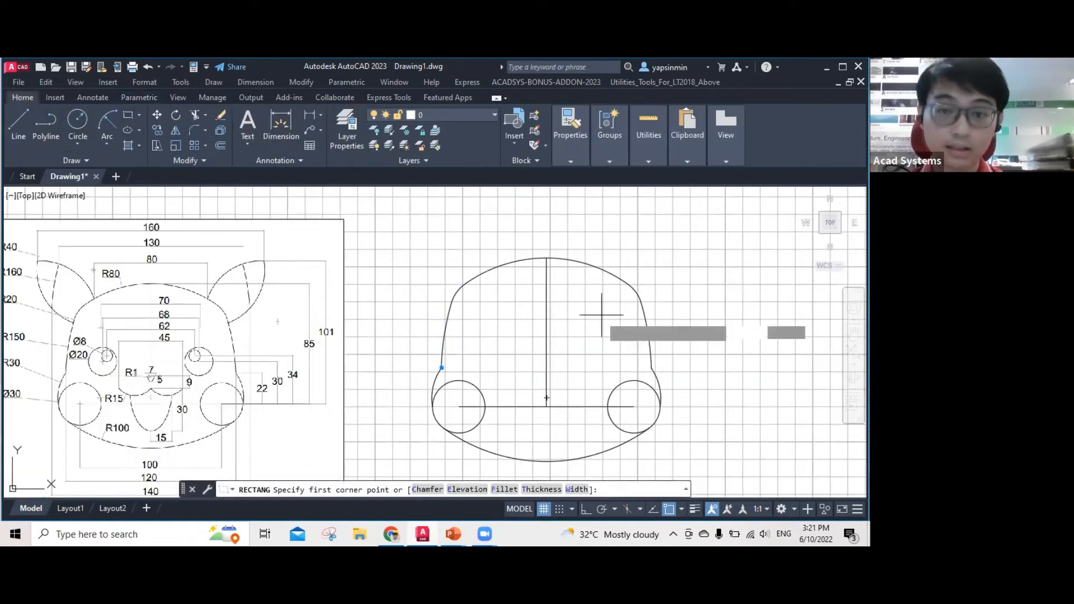
{"action": "middle_click_drag", "start_coordinate": [546, 398], "coordinate": [566, 434]}
{"action": "left_click", "coordinate": [566, 441]}
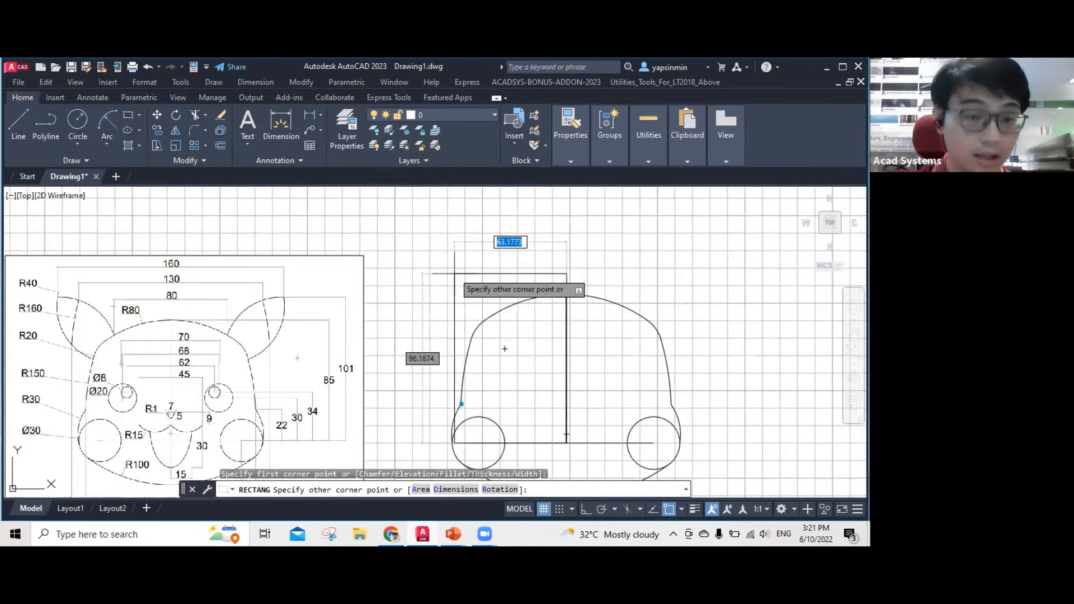
{"action": "type", "text": "80"}
{"action": "key", "text": "Tab"}
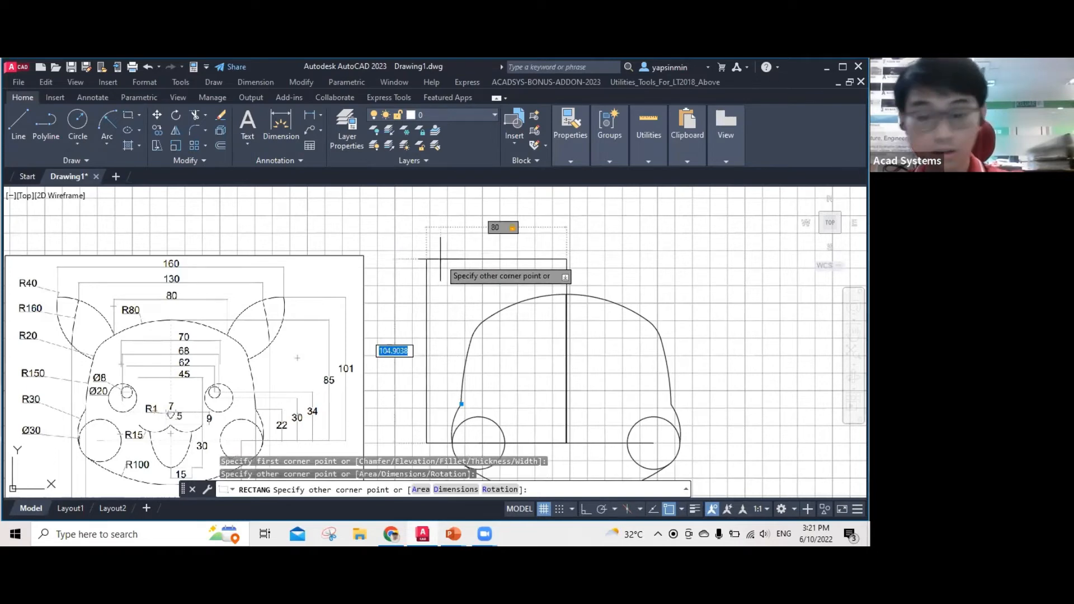
{"action": "key", "text": "Up"}
{"action": "type", "text": "0"}
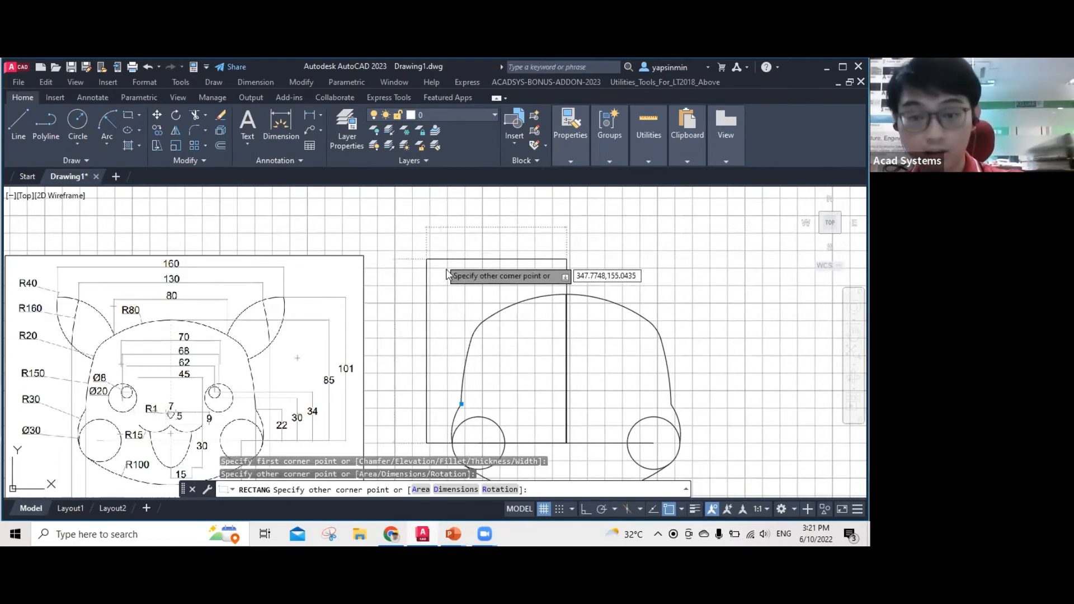
{"action": "key", "text": "BackSpace"}
{"action": "key", "text": "BackSpace"}
{"action": "key", "text": "BackSpace"}
{"action": "key", "text": "BackSpace"}
{"action": "key", "text": "BackSpace"}
{"action": "key", "text": "BackSpace"}
{"action": "key", "text": "BackSpace"}
{"action": "key", "text": "BackSpace"}
{"action": "key", "text": "BackSpace"}
{"action": "key", "text": "BackSpace"}
{"action": "key", "text": "BackSpace"}
{"action": "key", "text": "BackSpace"}
{"action": "key", "text": "BackSpace"}
{"action": "key", "text": "BackSpace"}
{"action": "key", "text": "BackSpace"}
{"action": "key", "text": "BackSpace"}
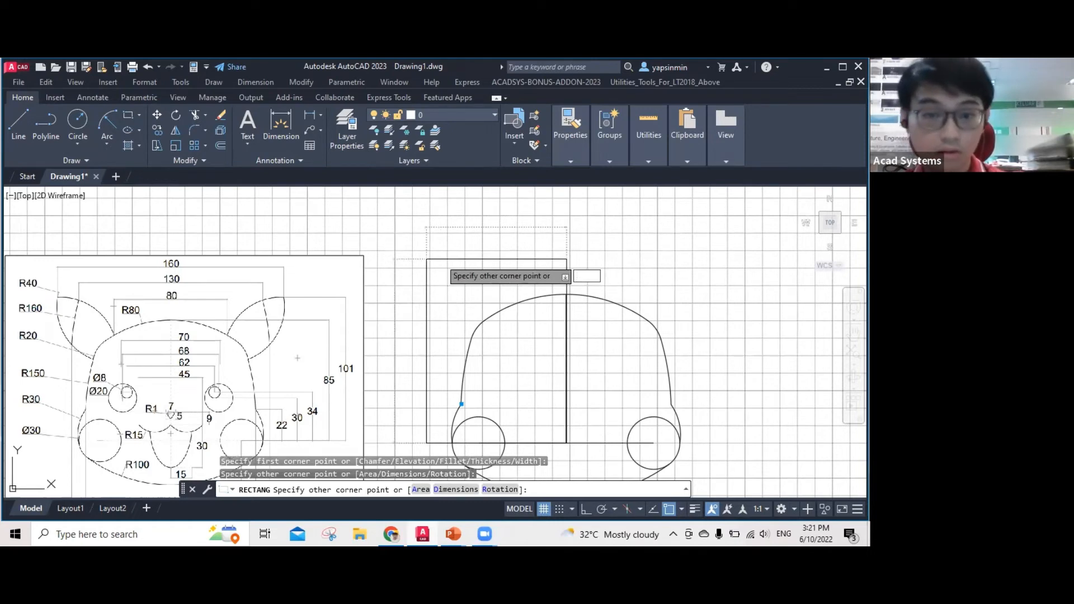
{"action": "key", "text": "Escape"}
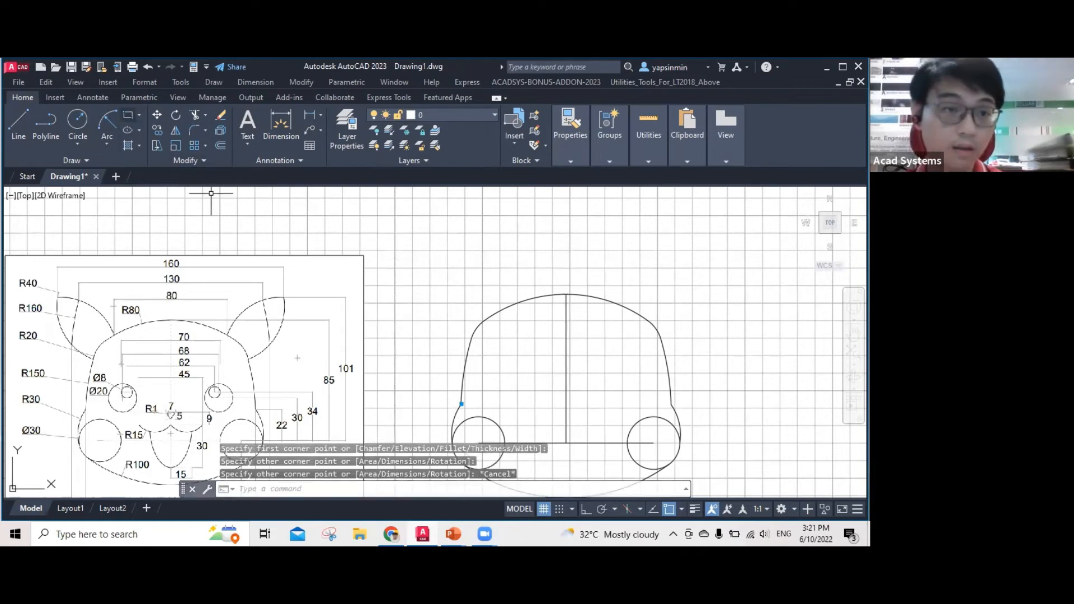
Draw an 80 by 101 construction rectangle up and to the left from the lower end of the vertical centre line.
{"action": "key", "text": "space"}
{"action": "left_click", "coordinate": [566, 443]}
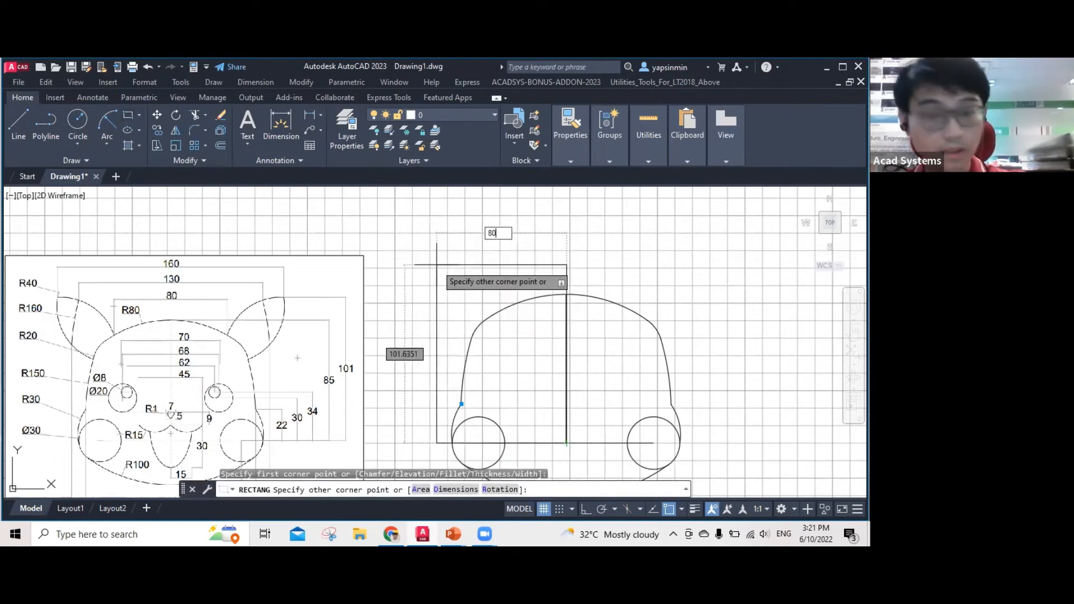
{"action": "type", "text": "80"}
{"action": "key", "text": "Tab"}
{"action": "type", "text": "101"}
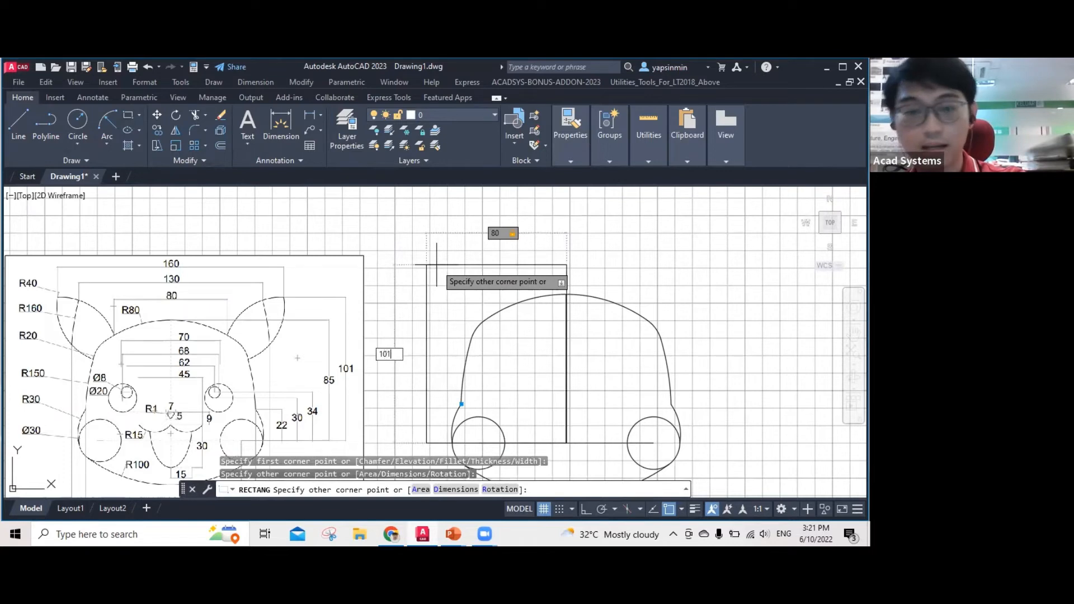
{"action": "key", "text": "Return"}
{"action": "key", "text": "Escape"}
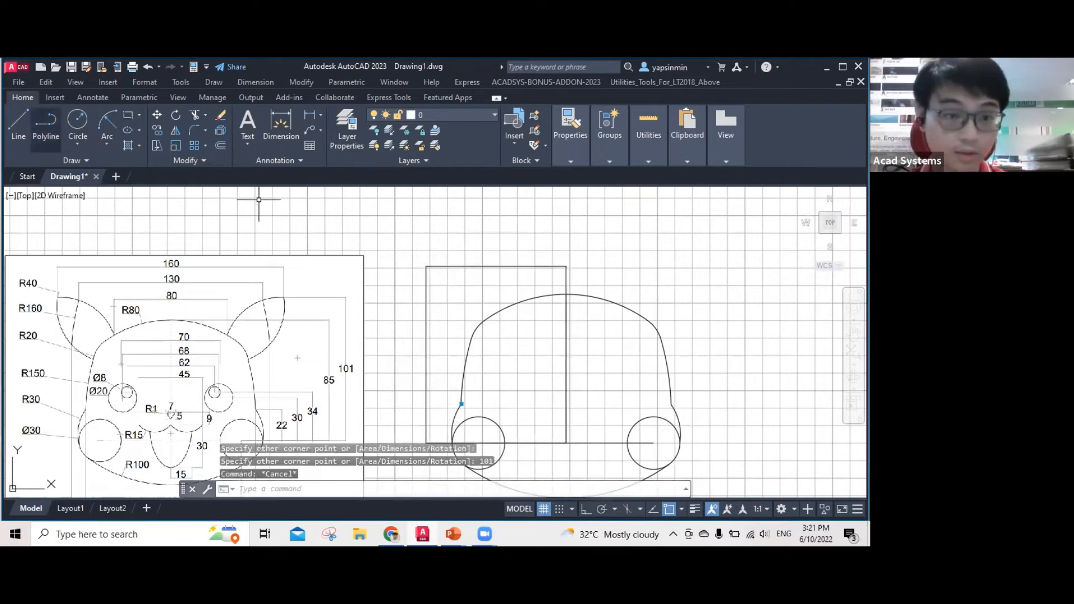
Draw a vertical centre line from the rectangle's upper-right corner down to the bottom arc of the face.
{"action": "middle_click_drag", "start_coordinate": [403, 317], "coordinate": [412, 276]}
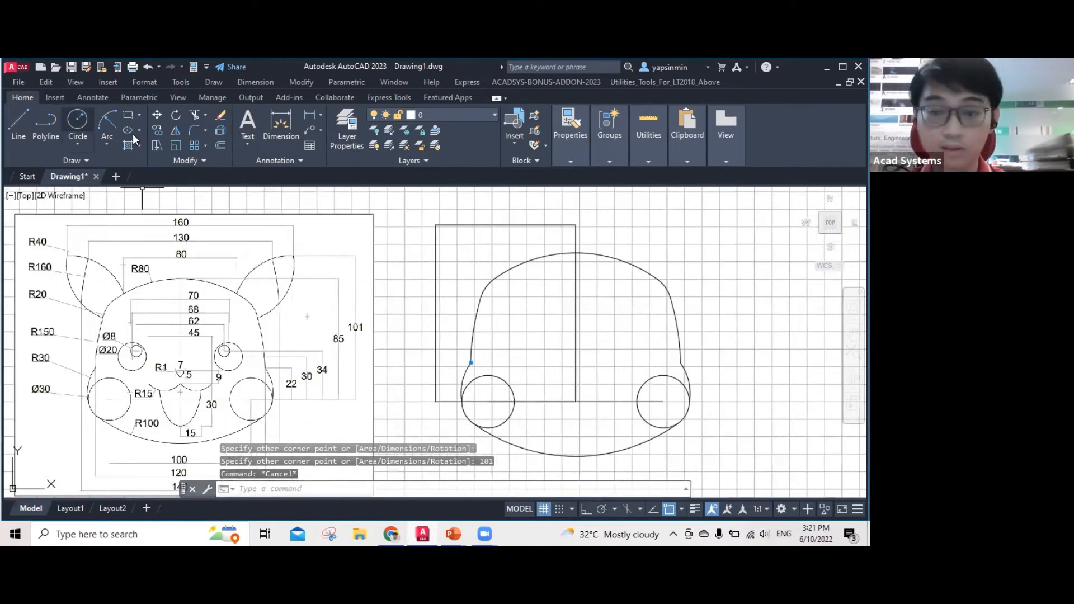
{"action": "left_click", "coordinate": [18, 126]}
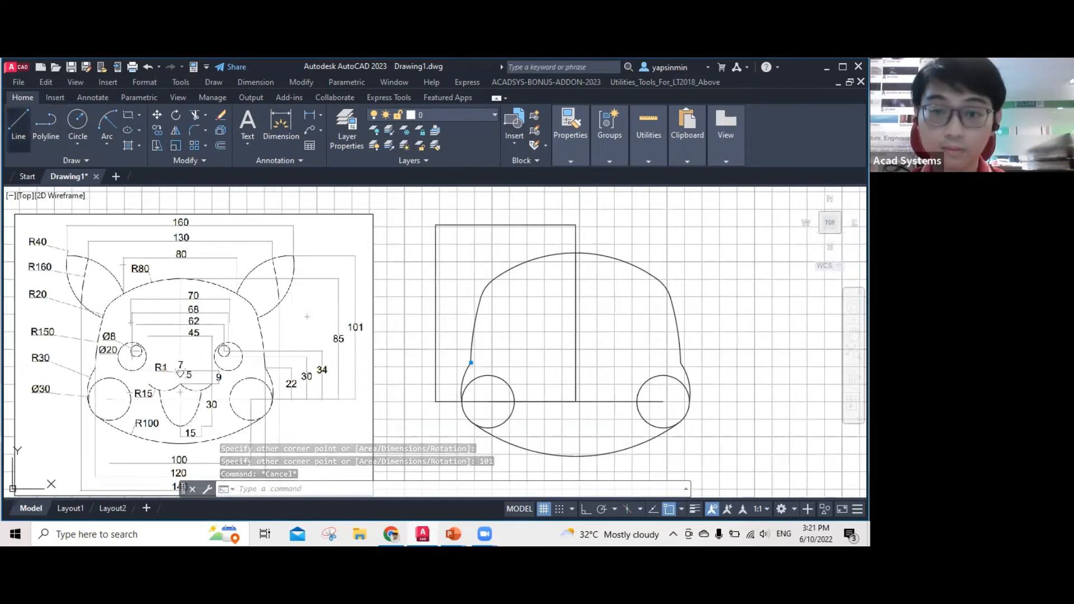
{"action": "left_click", "coordinate": [575, 225]}
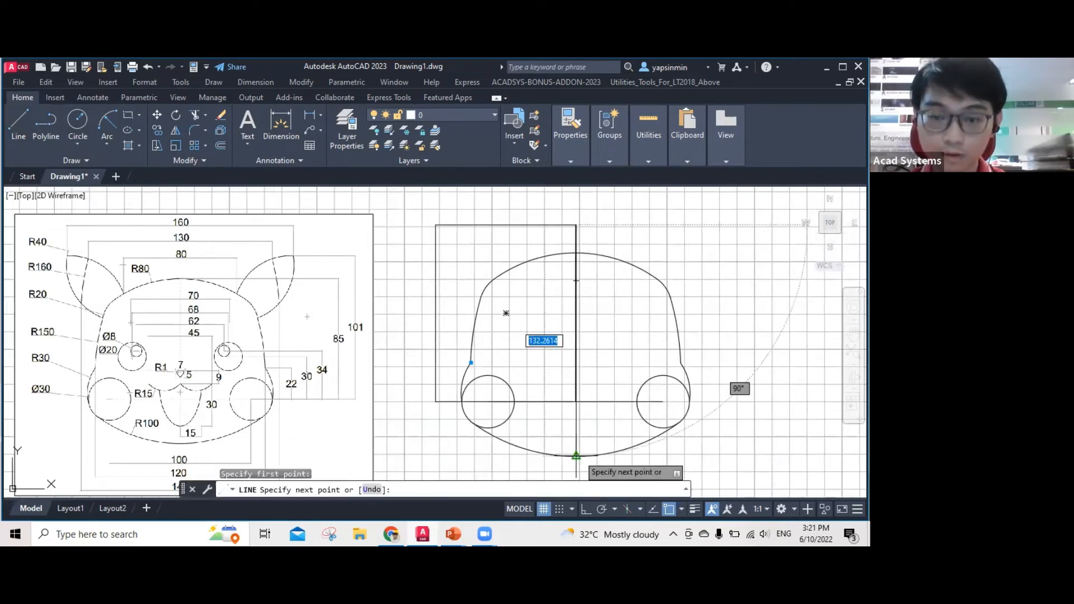
{"action": "left_click", "coordinate": [575, 456]}
Offset the long vertical centre line 65 to the left.
{"action": "left_click", "coordinate": [222, 146]}
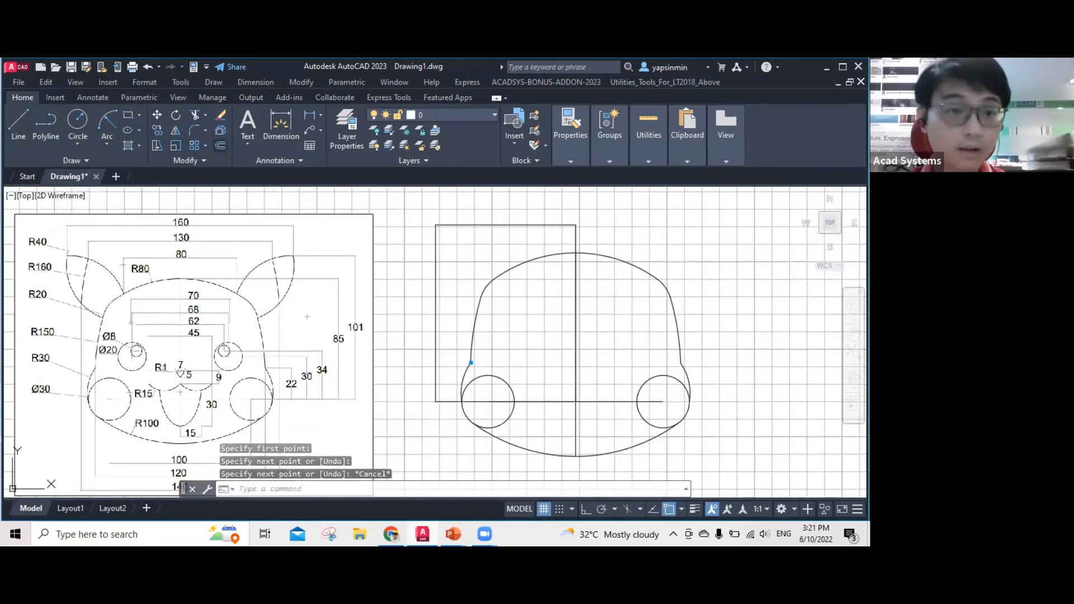
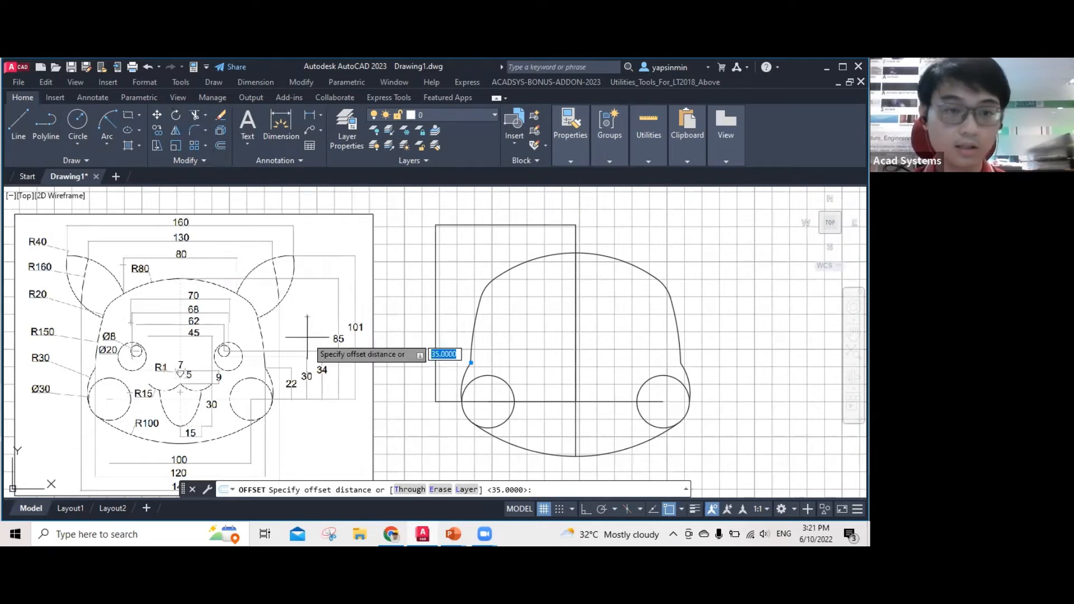
{"action": "type", "text": "65"}
{"action": "key", "text": "Return"}
{"action": "left_click", "coordinate": [576, 422]}
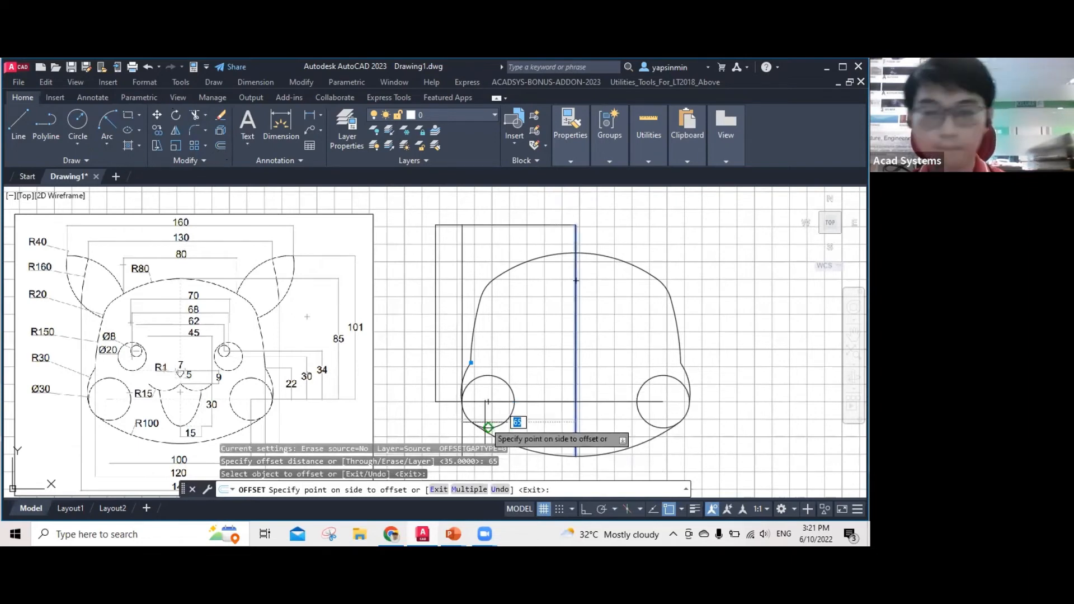
{"action": "left_click", "coordinate": [487, 427]}
{"action": "key", "text": "Return"}
Offset the vertical centre line 40 to the left.
{"action": "key", "text": "Return"}
{"action": "type", "text": "40"}
{"action": "key", "text": "Return"}
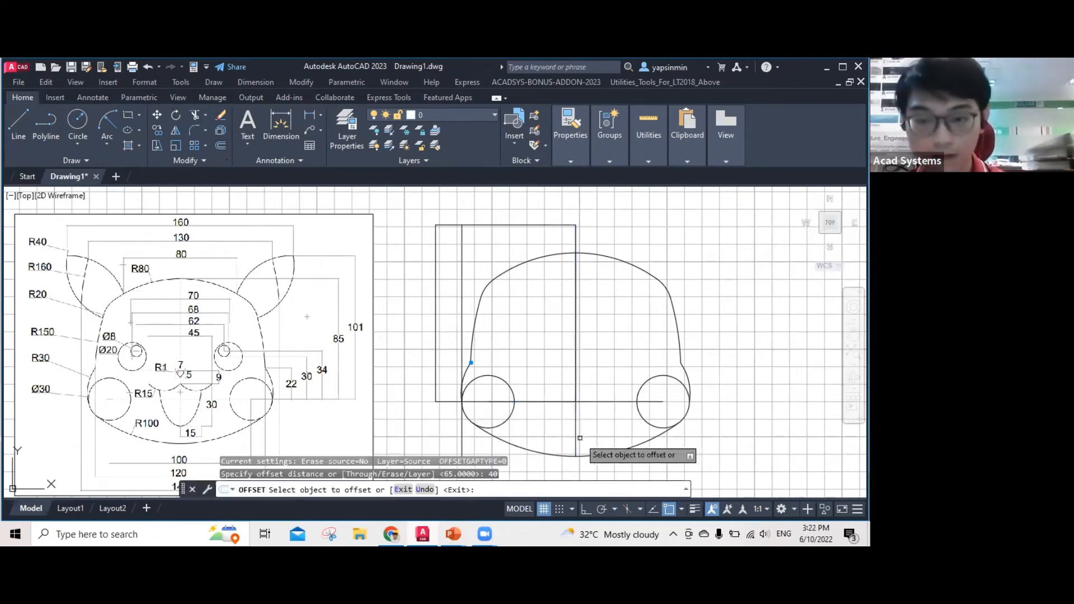
{"action": "left_click", "coordinate": [576, 443]}
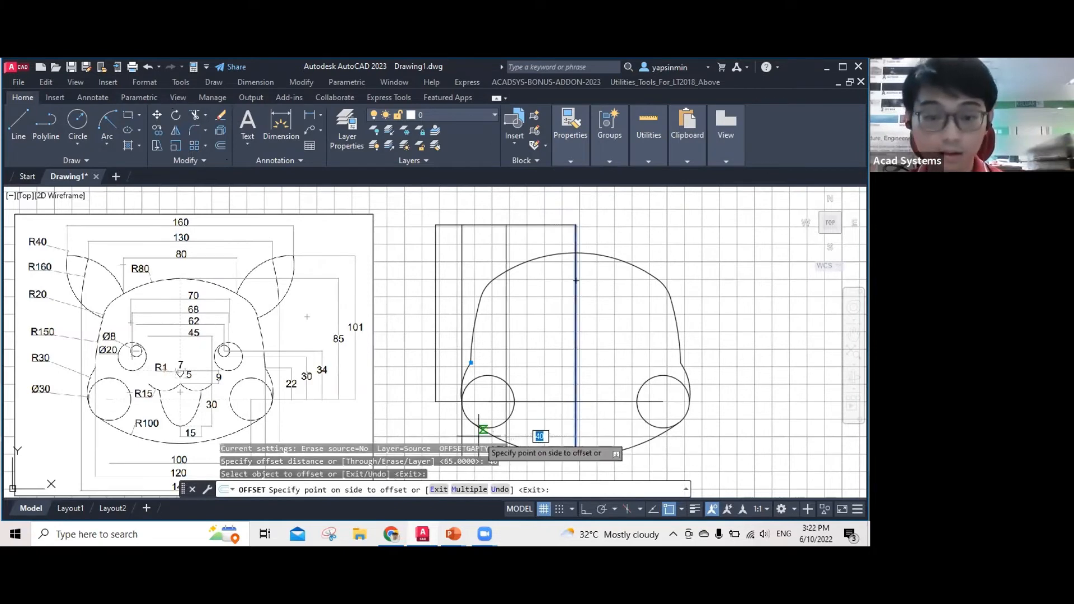
{"action": "left_click", "coordinate": [489, 449]}
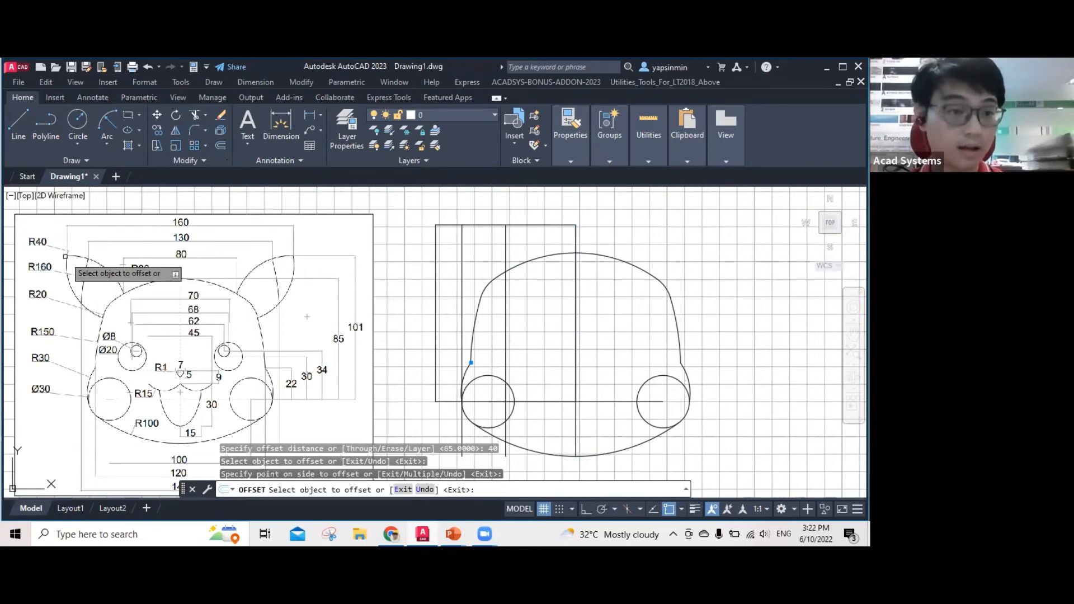
Draw the ear's upper arc with radius 40 from the head outline at the 40 offset line to the rectangle's upper-left corner.
{"action": "scroll", "coordinate": [78, 257], "scroll_direction": "up", "scroll_amount": 2}
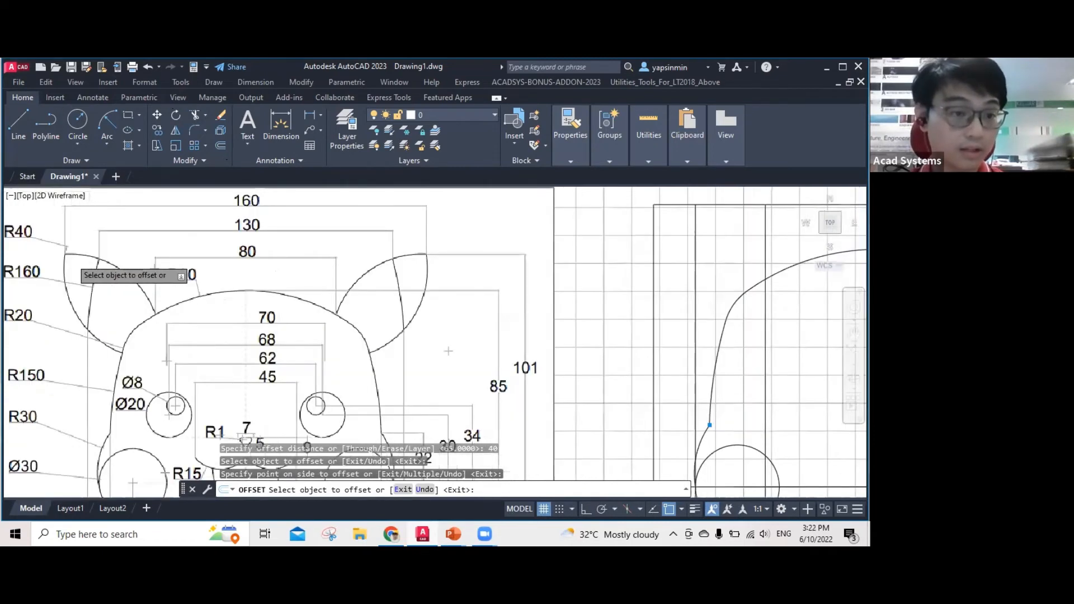
{"action": "scroll", "coordinate": [76, 264], "scroll_direction": "down", "scroll_amount": 2}
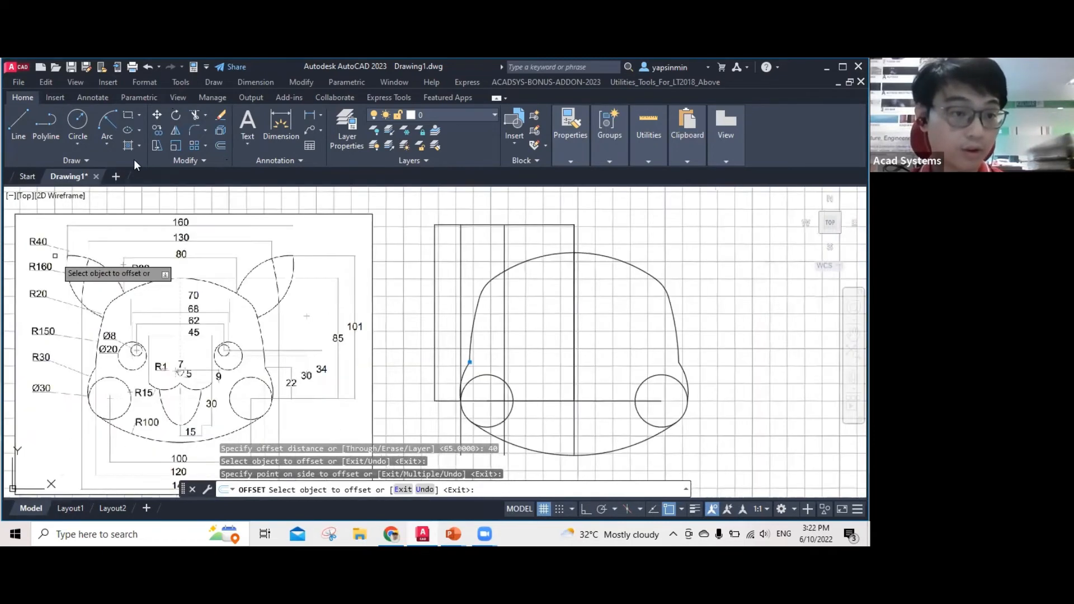
{"action": "left_click", "coordinate": [109, 128]}
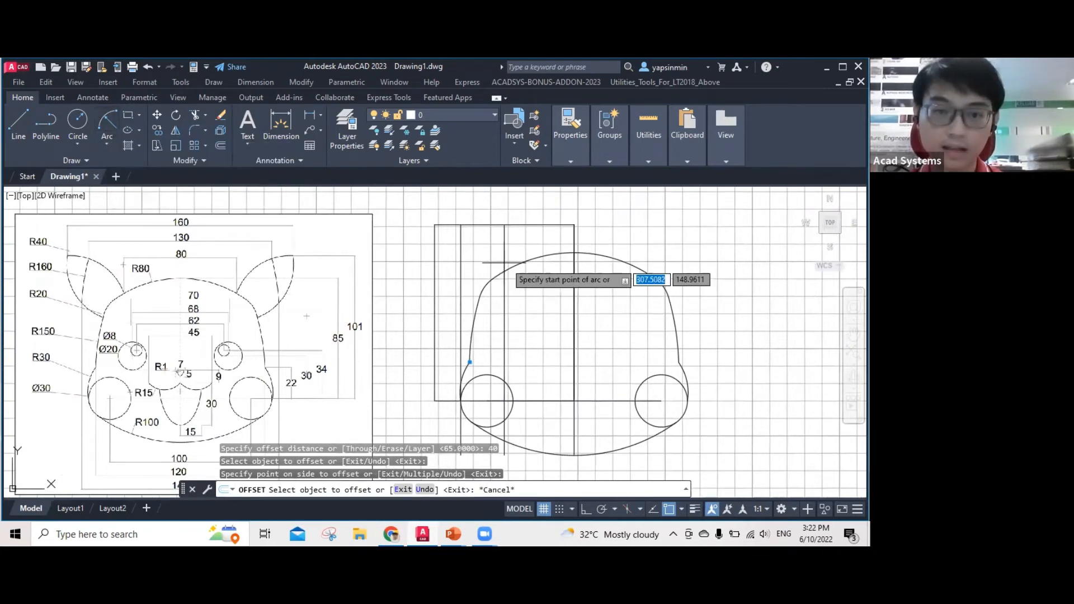
{"action": "left_click", "coordinate": [504, 270]}
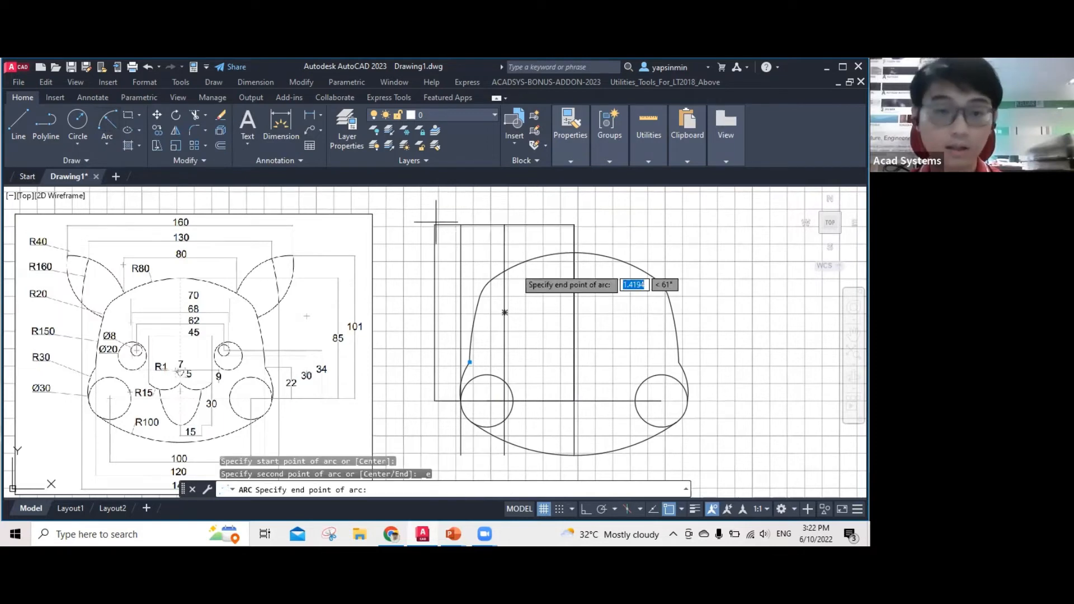
{"action": "left_click", "coordinate": [504, 271]}
{"action": "key", "text": "Escape"}
{"action": "key", "text": "Return"}
{"action": "left_click", "coordinate": [504, 271]}
{"action": "left_click", "coordinate": [435, 225]}
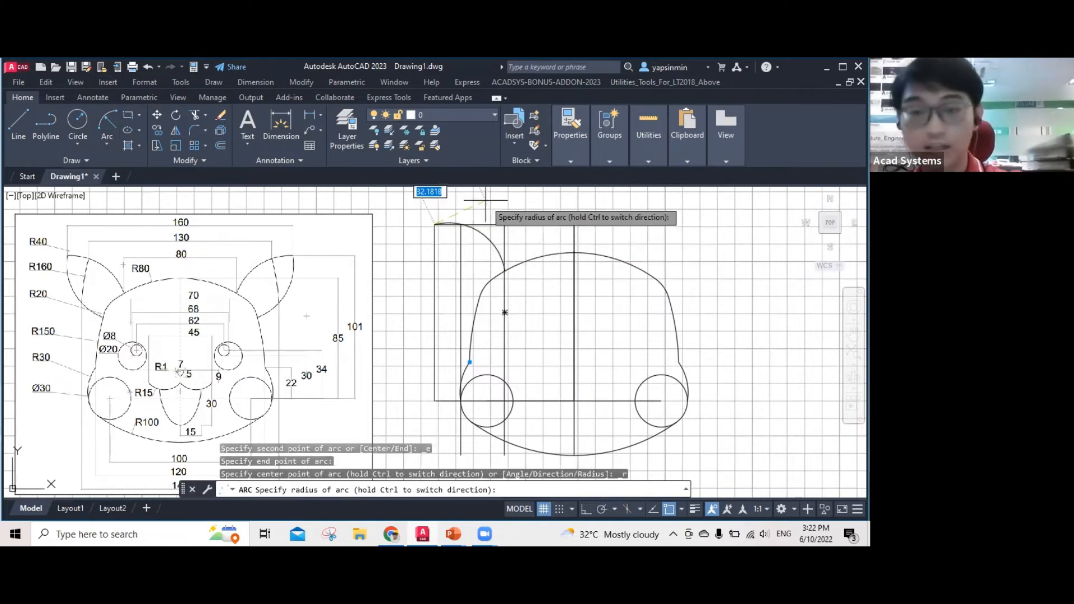
Draw the ear's lower arc from the rectangle's upper-left corner to the junction of the side and rounded corner arcs.
{"action": "left_click", "coordinate": [106, 125]}
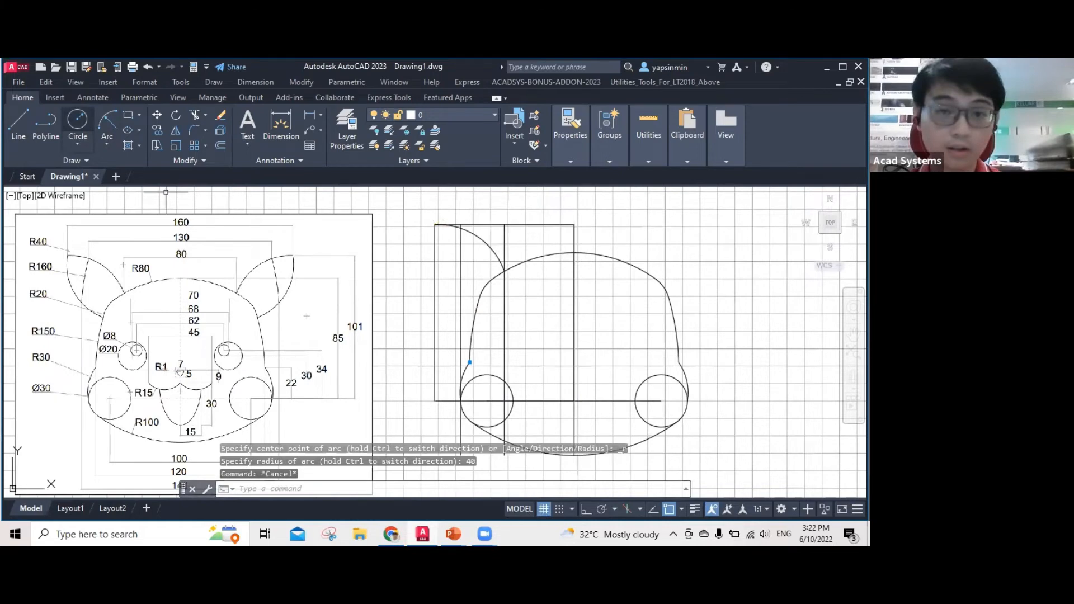
{"action": "left_click", "coordinate": [435, 224]}
{"action": "left_click", "coordinate": [477, 297]}
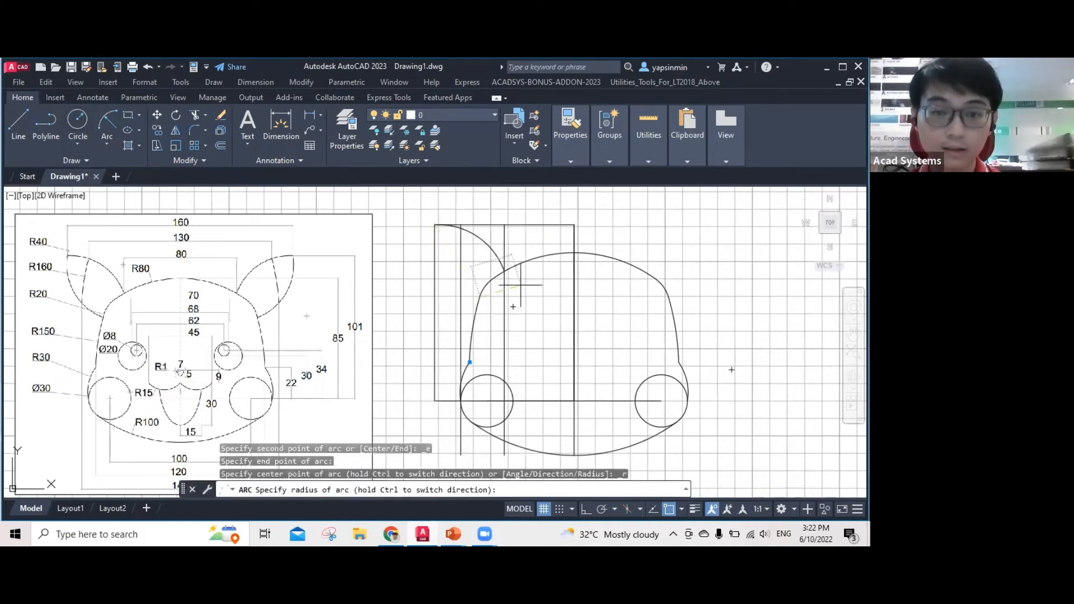
{"action": "left_click", "coordinate": [551, 288]}
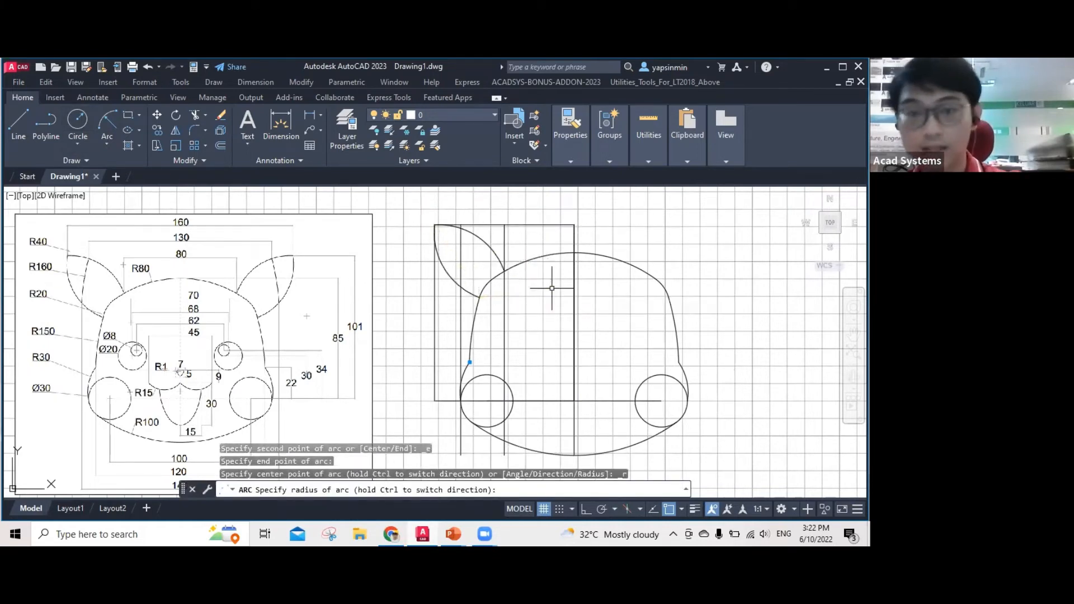
Set the radius of the ear's lower arc to 40.
{"action": "type", "text": "40"}
{"action": "key", "text": "Return"}
{"action": "key", "text": "Escape"}
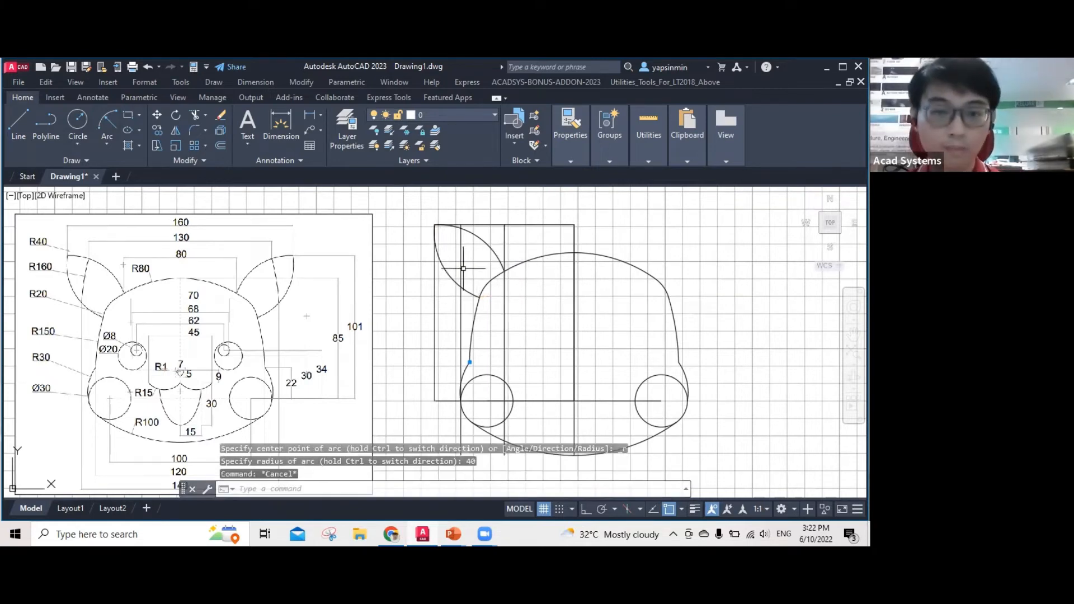
Erase the two offset vertical construction lines and the construction rectangle around the left ear.
{"action": "left_click", "coordinate": [461, 266]}
{"action": "left_click", "coordinate": [504, 247]}
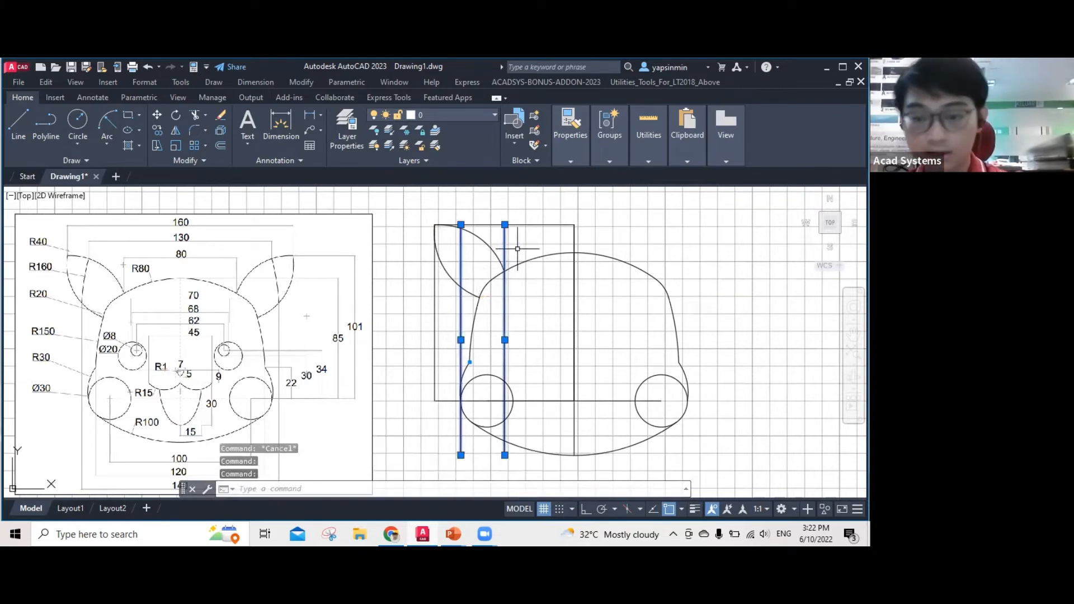
{"action": "key", "text": "Delete"}
{"action": "left_click", "coordinate": [512, 224]}
{"action": "key", "text": "Delete"}
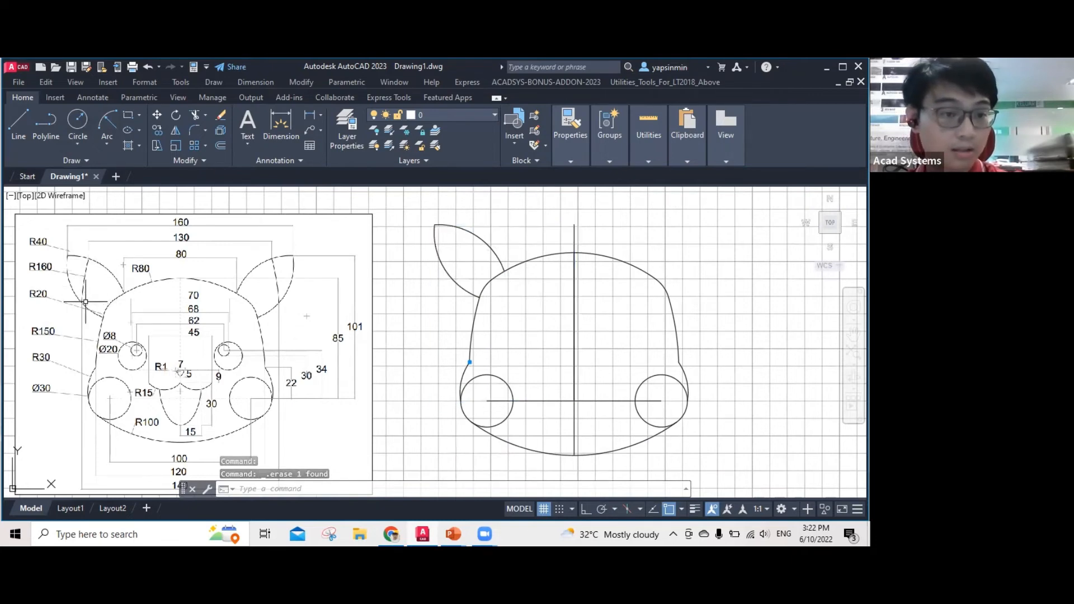
Offset the vertical centre line to the left by 70 and by 65 as inner-ear construction lines.
{"action": "middle_click_drag", "start_coordinate": [88, 300], "coordinate": [102, 260]}
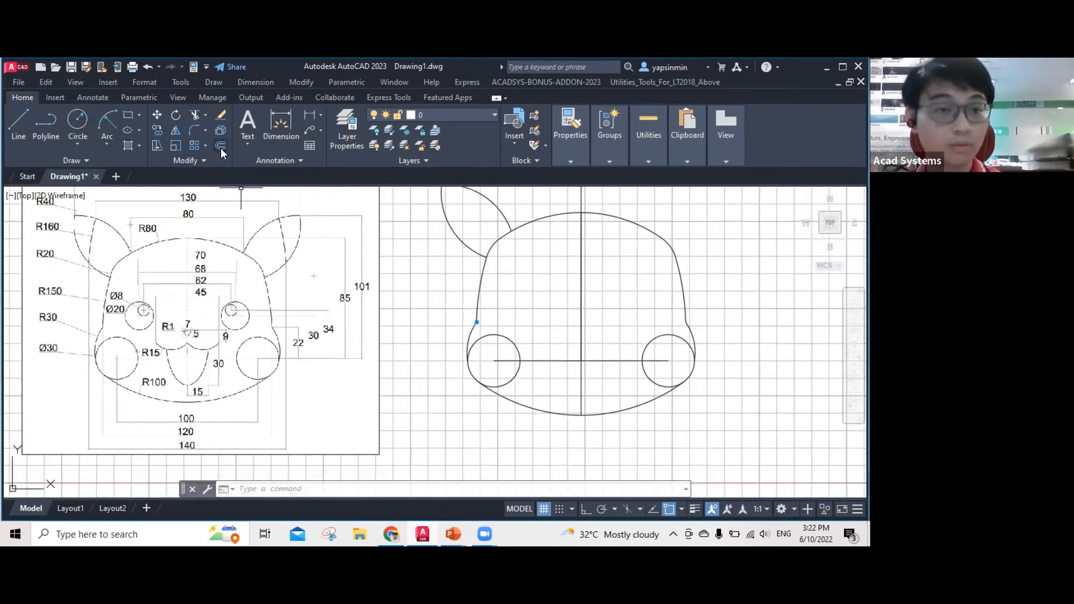
{"action": "left_click", "coordinate": [220, 130]}
{"action": "type", "text": "70"}
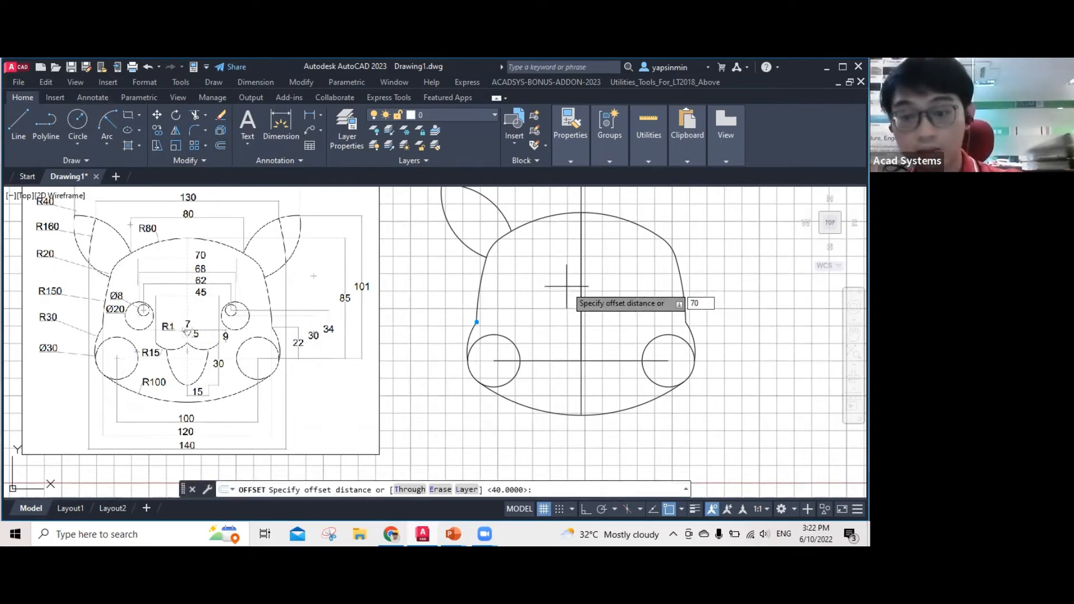
{"action": "key", "text": "Return"}
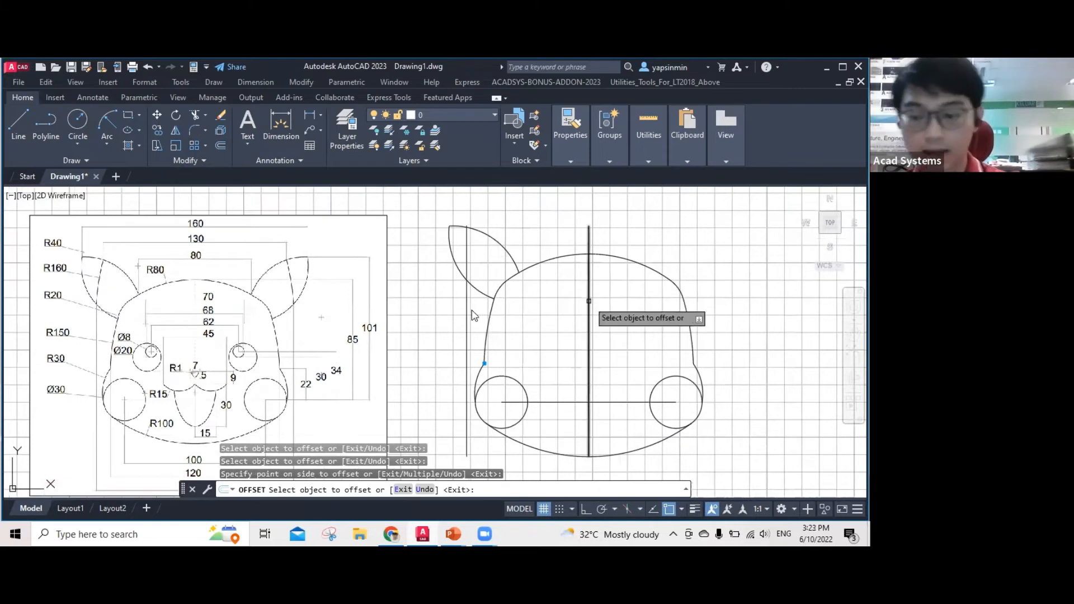
{"action": "left_click", "coordinate": [588, 300]}
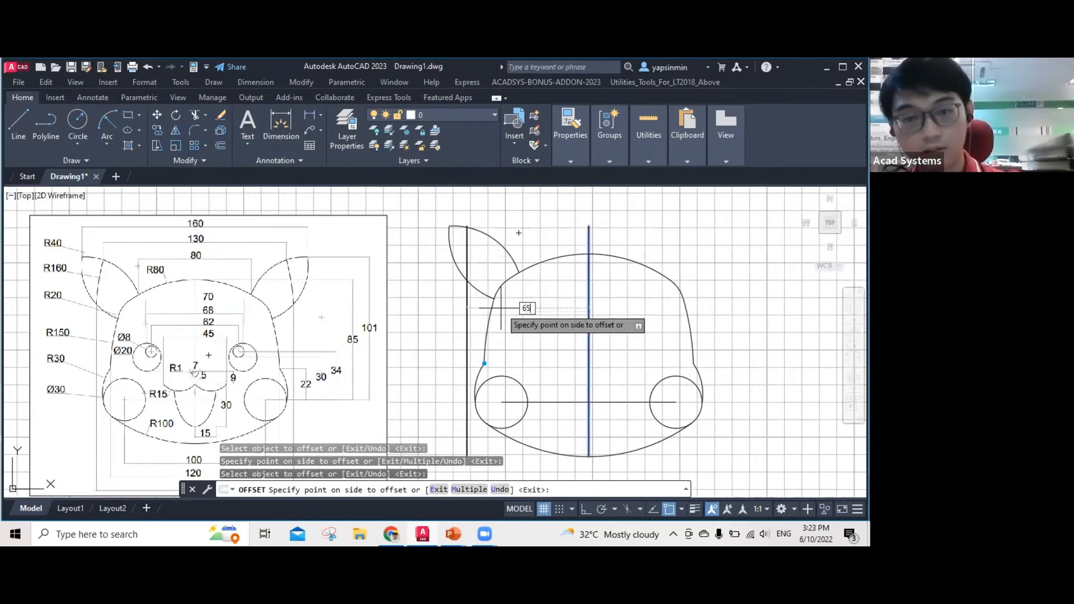
{"action": "left_click", "coordinate": [500, 307]}
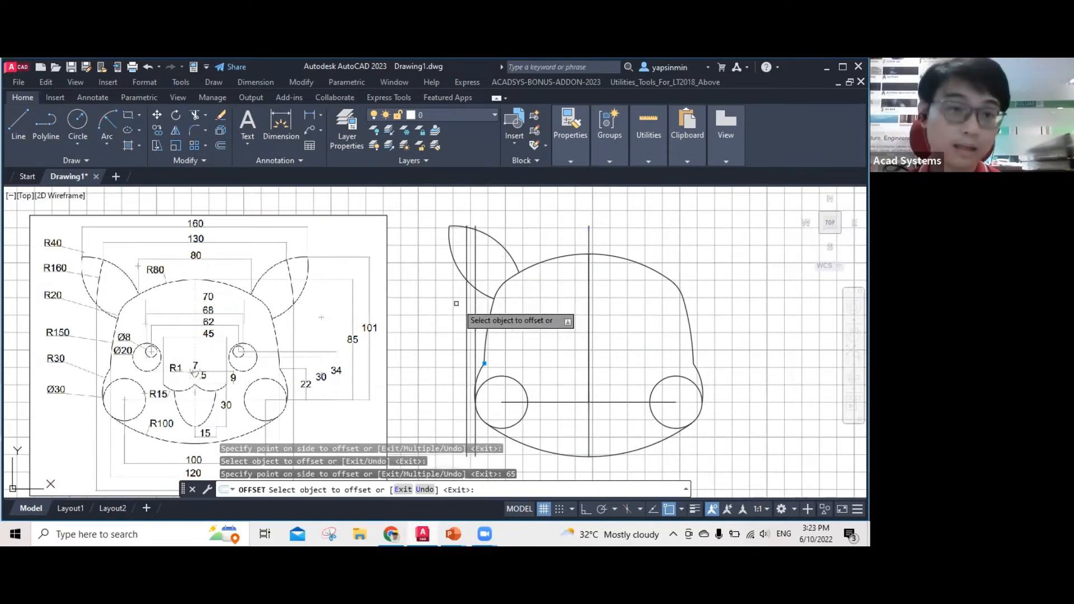
{"action": "key", "text": "Escape"}
Draw the inner-ear arc with radius 160 from the upper ear arc at the 65 line to the lower ear arc at the 70 line.
{"action": "left_click", "coordinate": [107, 120]}
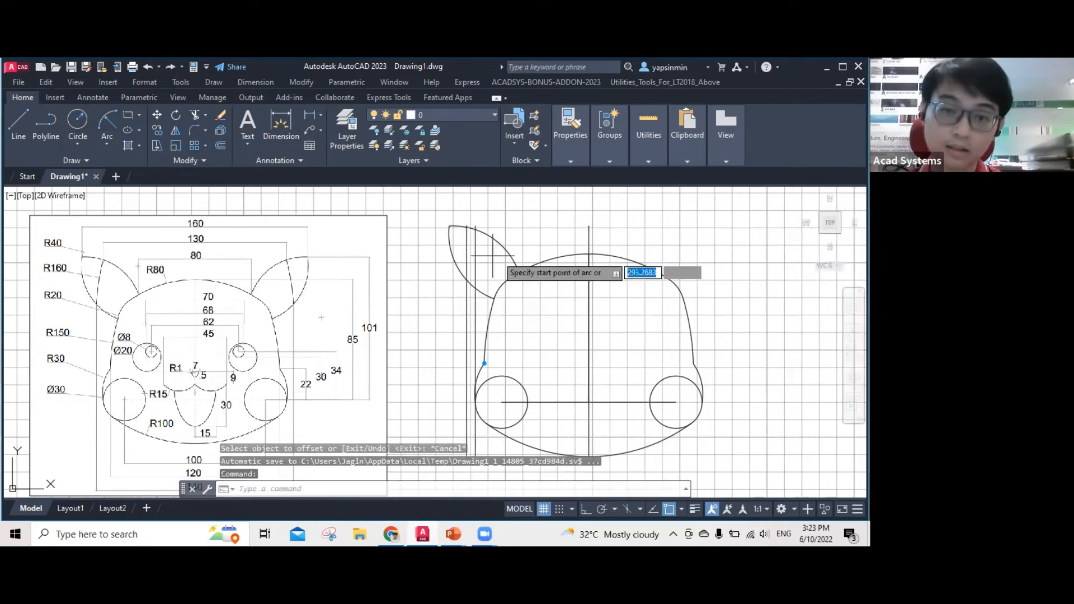
{"action": "left_click", "coordinate": [475, 230]}
{"action": "left_click", "coordinate": [492, 298]}
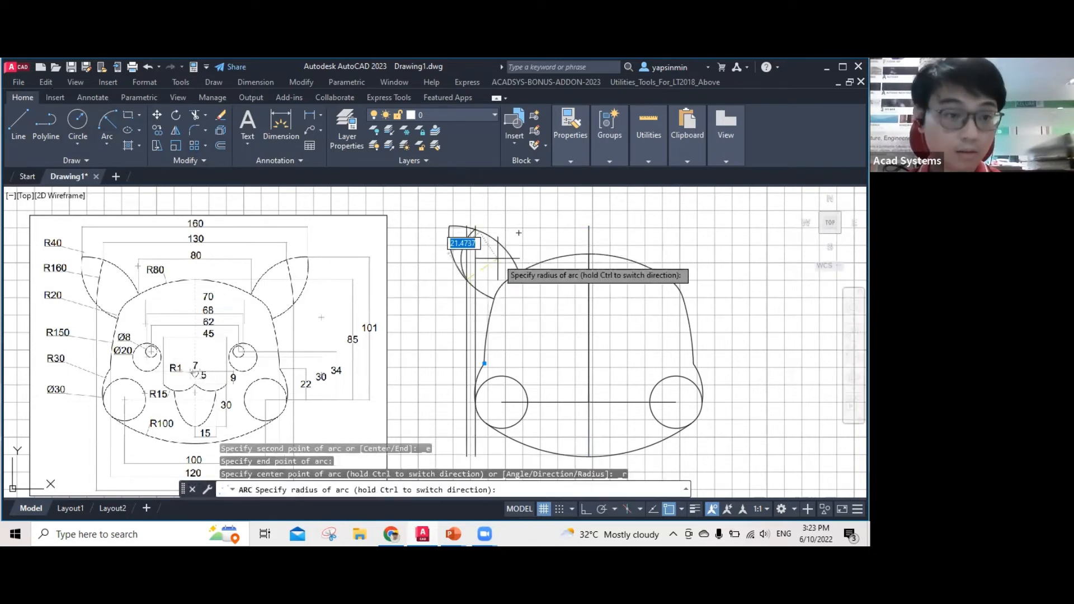
{"action": "type", "text": "160"}
{"action": "key", "text": "Return"}
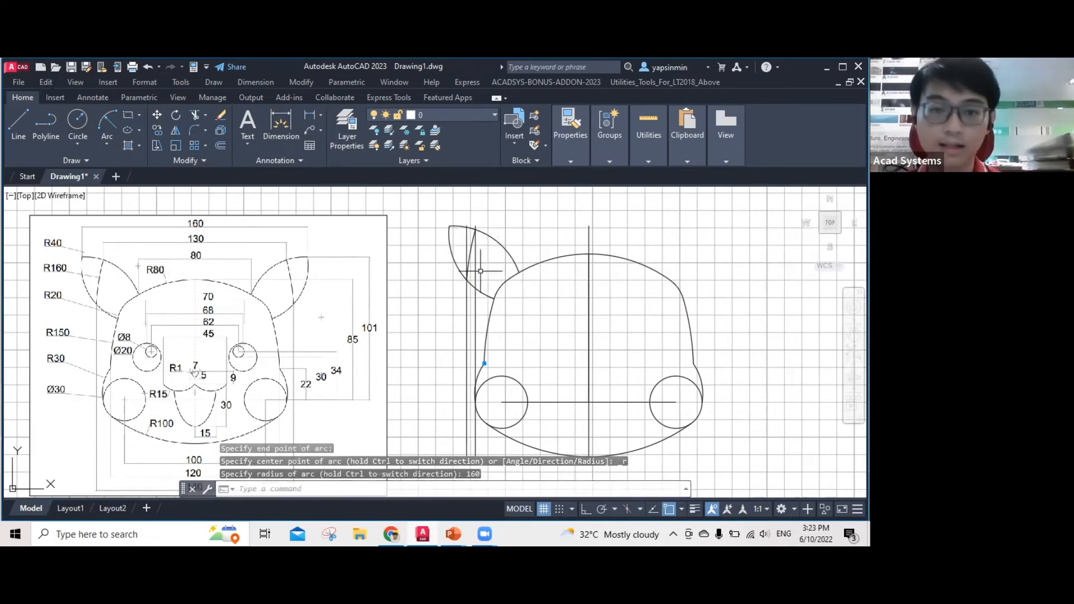
{"action": "key", "text": "Escape"}
Erase the 65 and 70 offset construction lines through the left ear.
{"action": "left_click", "coordinate": [476, 271]}
{"action": "left_click", "coordinate": [467, 302]}
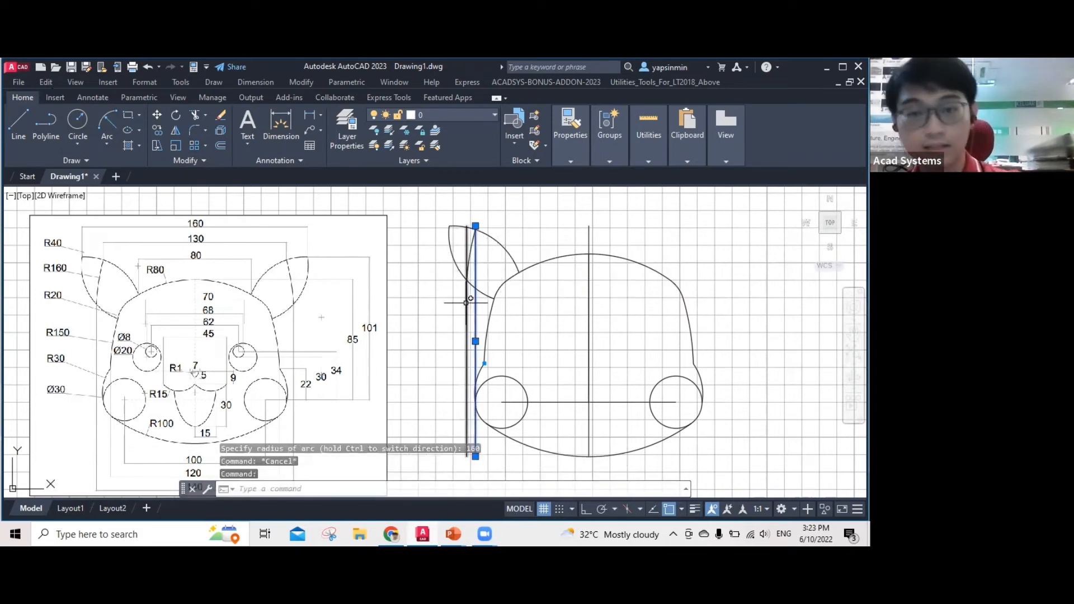
{"action": "key", "text": "Delete"}
{"action": "mouse_move", "coordinate": [434, 328]}
{"action": "middle_mouse_down"}
{"action": "mouse_move", "coordinate": [429, 306]}
{"action": "mouse_move", "coordinate": [424, 316]}
{"action": "middle_mouse_up"}
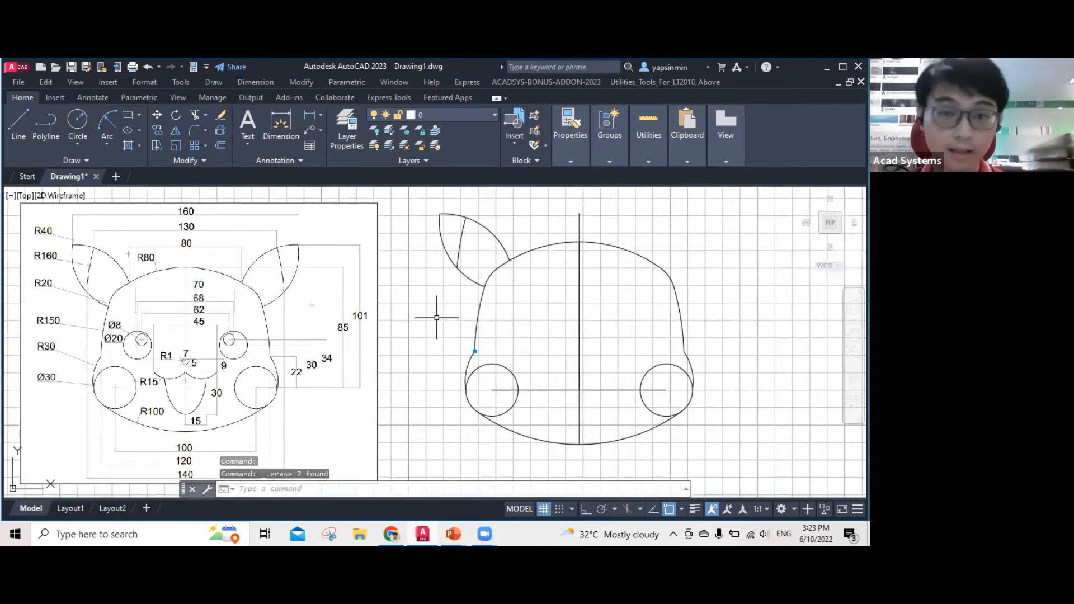
{"action": "left_click", "coordinate": [497, 240]}
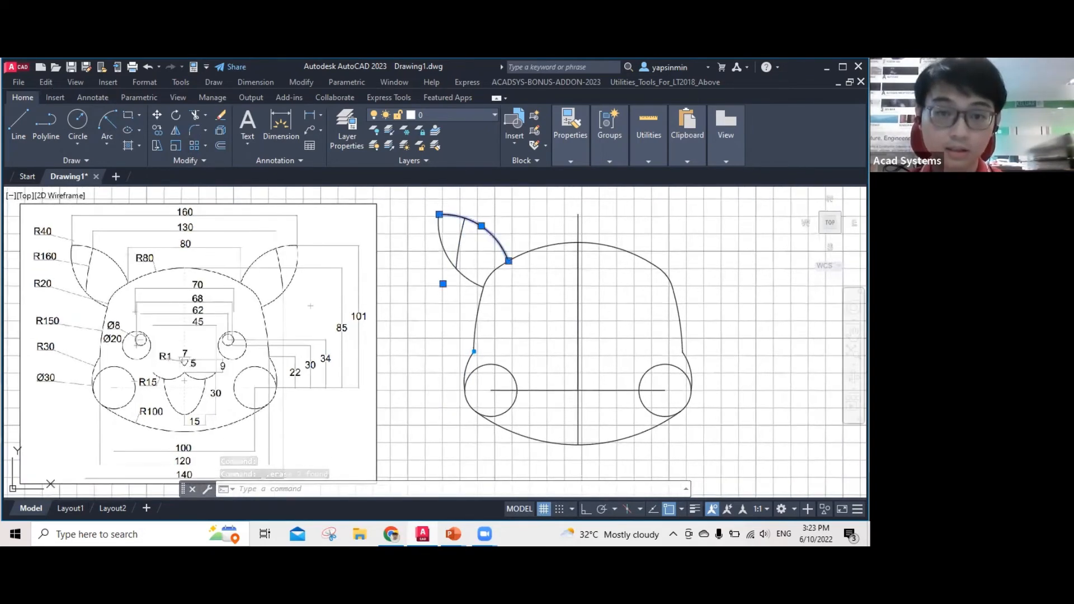
{"action": "left_click_drag", "start_coordinate": [426, 225], "coordinate": [403, 209]}
{"action": "key", "text": "Escape"}
Mirror the left ear's arcs and the adjoining head corner arc about the vertical centre line, keeping the source objects.
{"action": "left_click", "coordinate": [411, 196]}
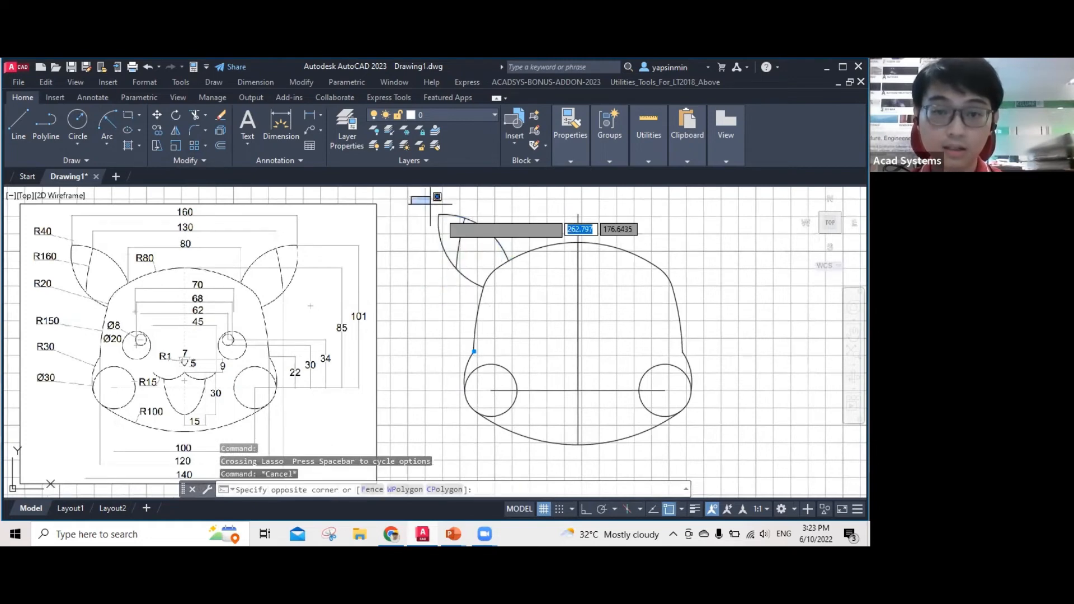
{"action": "left_click", "coordinate": [513, 292]}
{"action": "type", "text": "mi"}
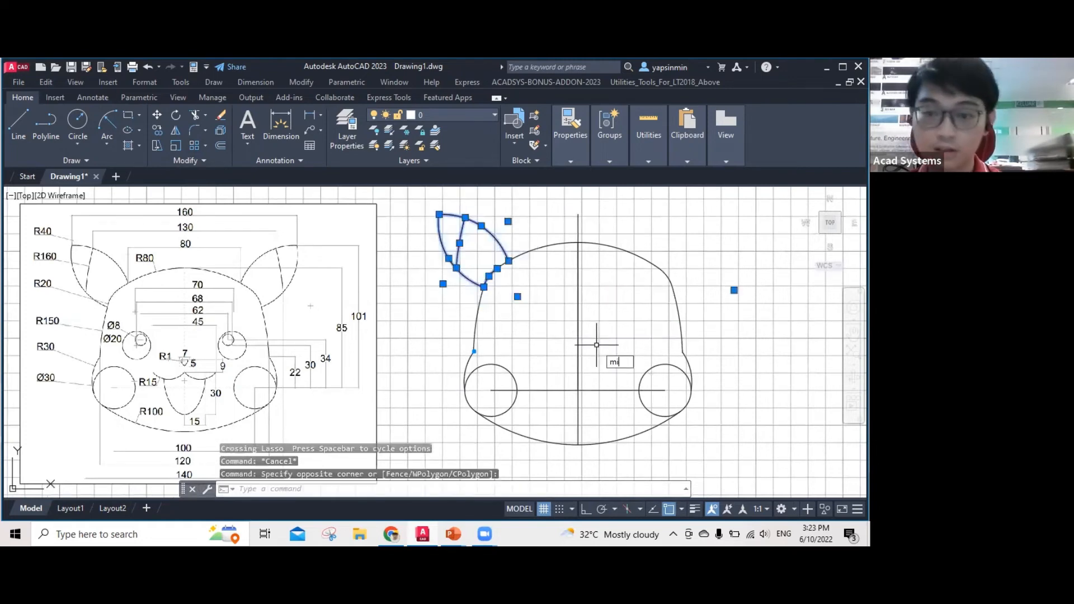
{"action": "key", "text": "Return"}
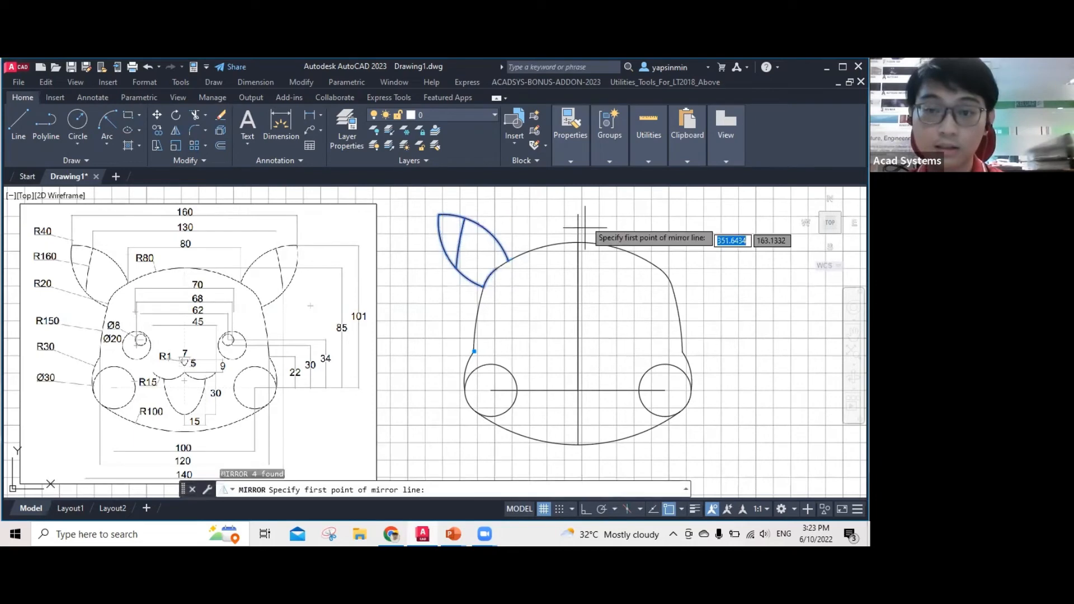
{"action": "left_click", "coordinate": [578, 213]}
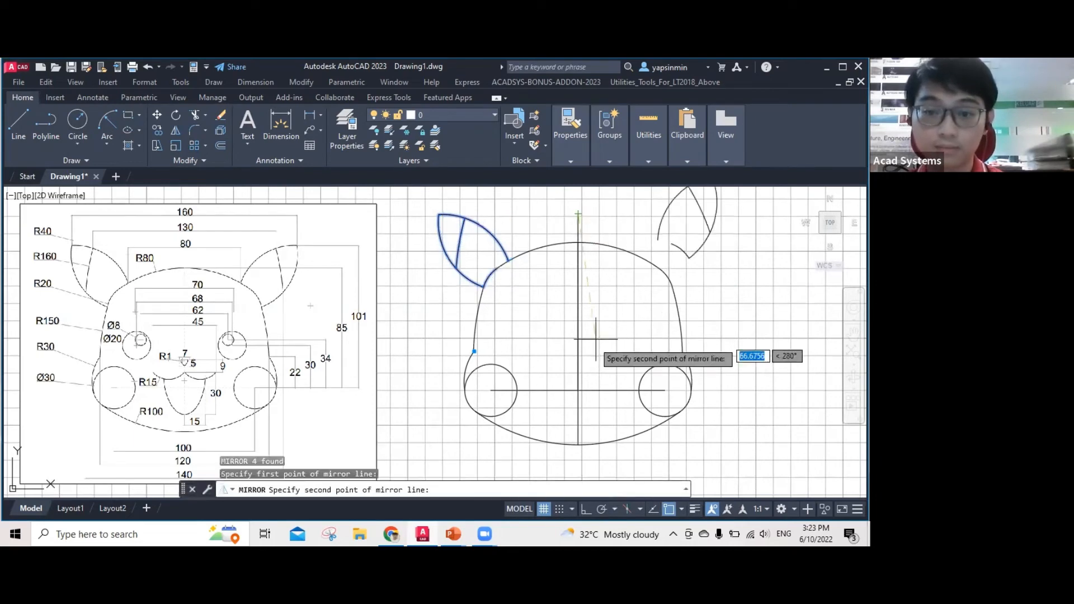
{"action": "left_click", "coordinate": [579, 385]}
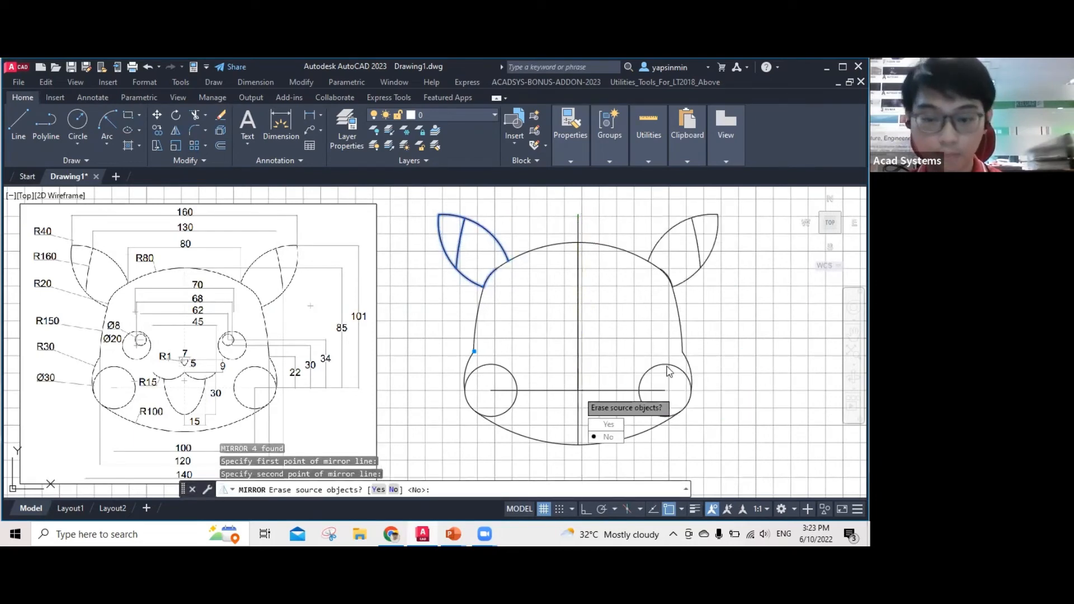
{"action": "left_click", "coordinate": [607, 437]}
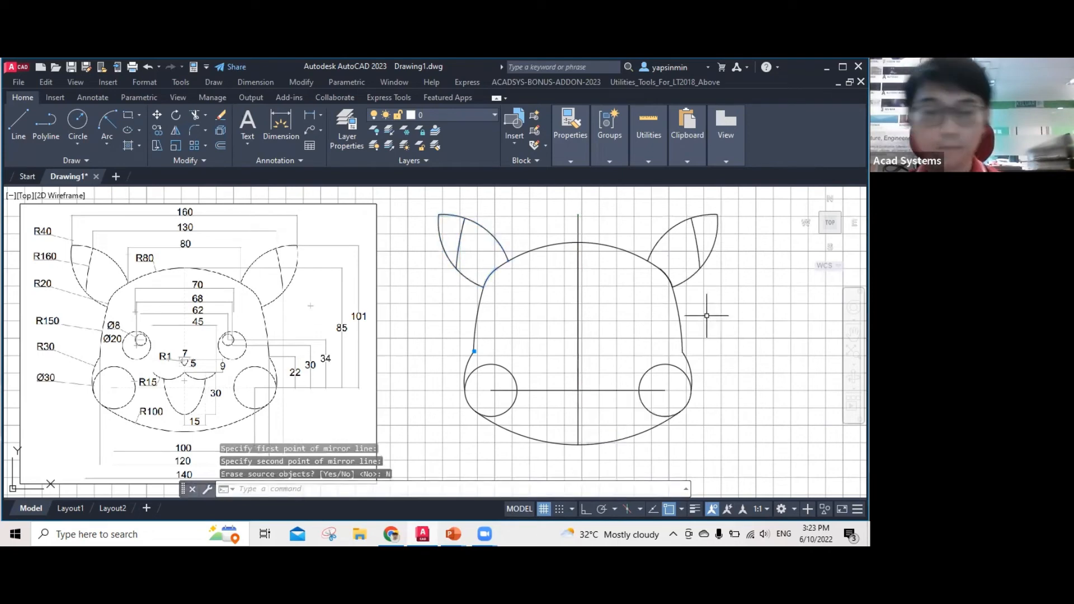
{"action": "key", "text": "Escape"}
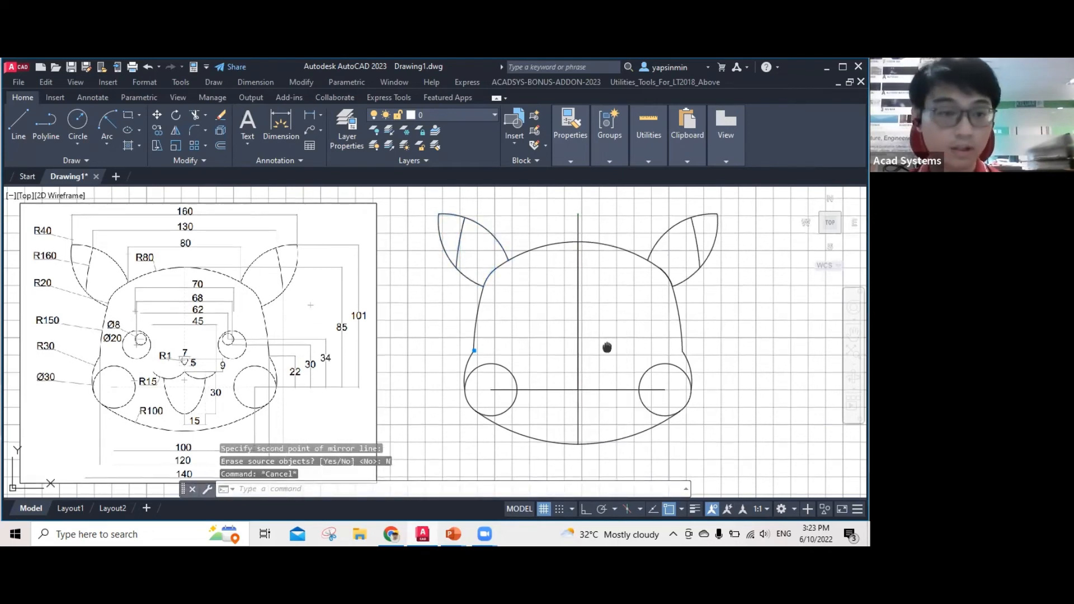
Examine the eye dimensions on the reference drawing.
{"action": "middle_click_drag", "start_coordinate": [602, 350], "coordinate": [607, 337]}
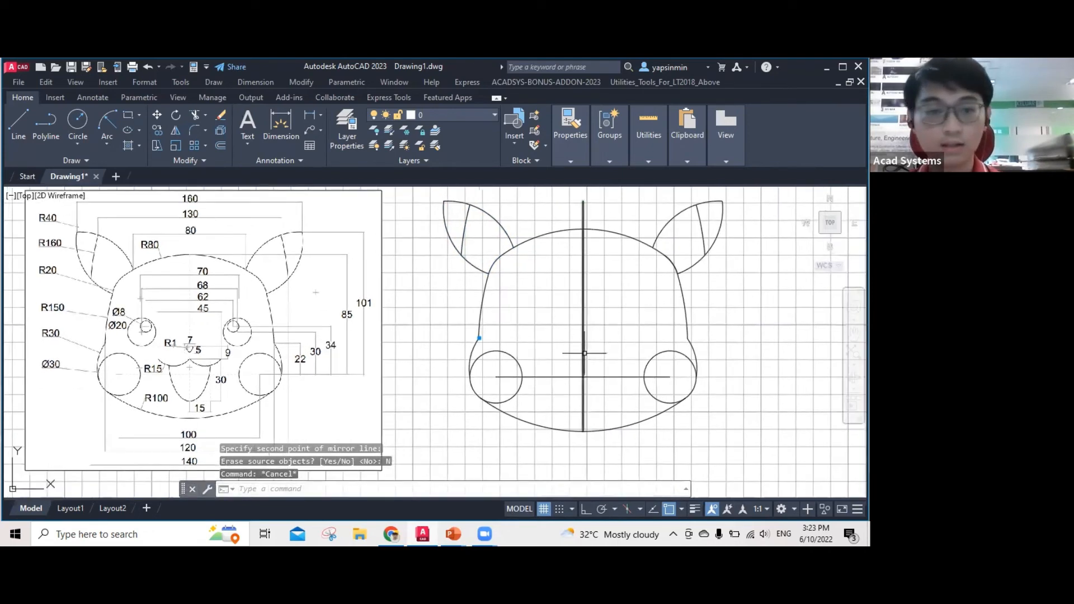
{"action": "key", "text": "Escape"}
{"action": "middle_click_drag", "start_coordinate": [188, 346], "coordinate": [247, 334]}
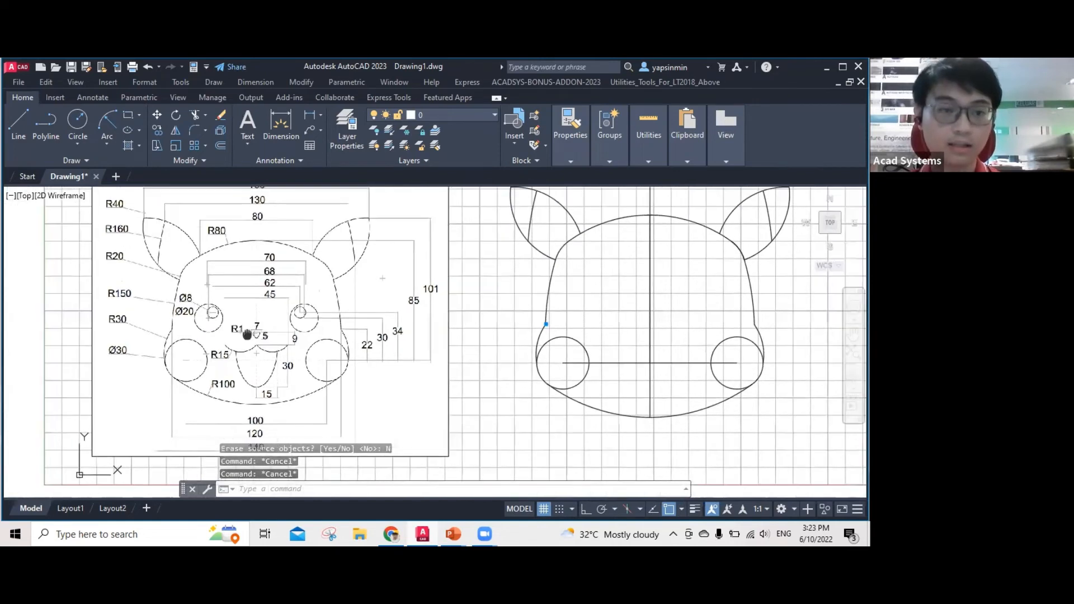
{"action": "scroll", "coordinate": [248, 334], "scroll_direction": "up", "scroll_amount": 3}
{"action": "scroll", "coordinate": [177, 296], "scroll_direction": "up", "scroll_amount": 2}
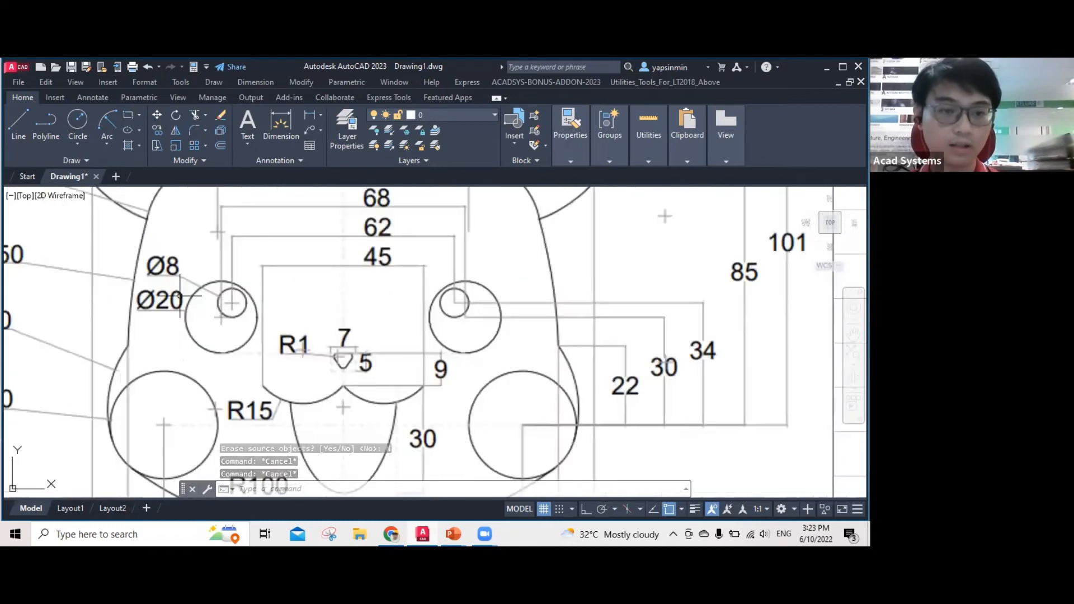
{"action": "scroll", "coordinate": [248, 298], "scroll_direction": "down", "scroll_amount": 2}
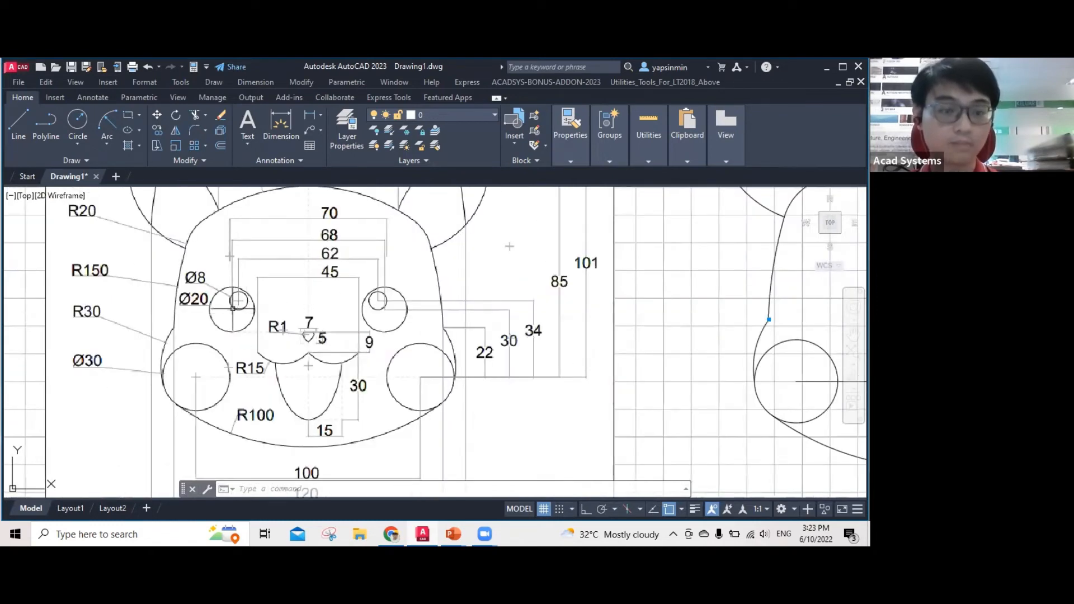
{"action": "middle_click_drag", "start_coordinate": [635, 303], "coordinate": [511, 303]}
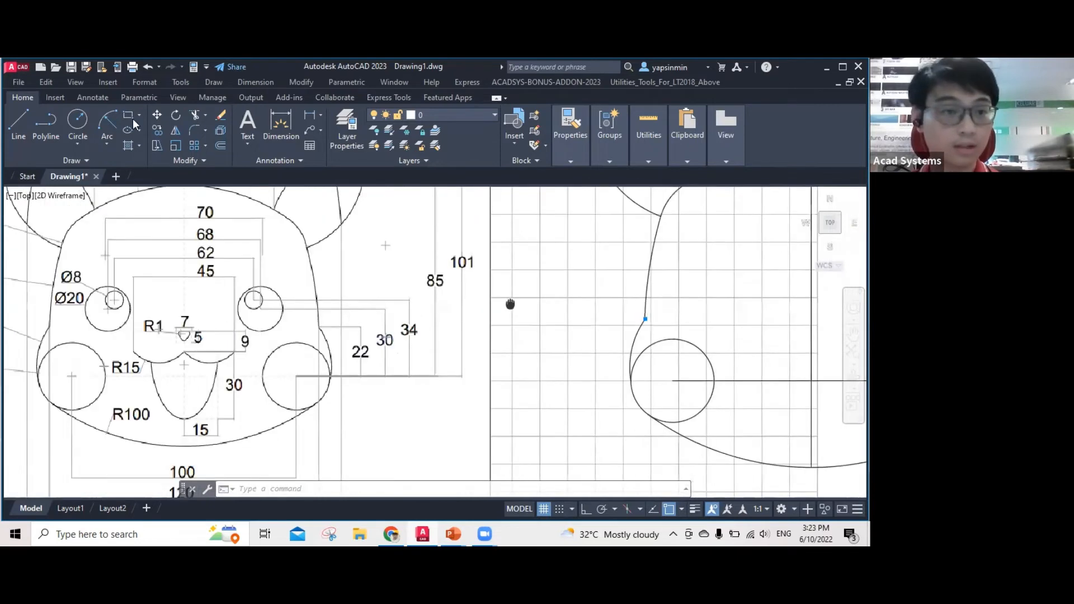
{"action": "scroll", "coordinate": [510, 303], "scroll_direction": "down", "scroll_amount": 2}
Draw a construction rectangle 34 wide and 30 high, up and left from the intersection of the two centre lines.
{"action": "left_click", "coordinate": [128, 115]}
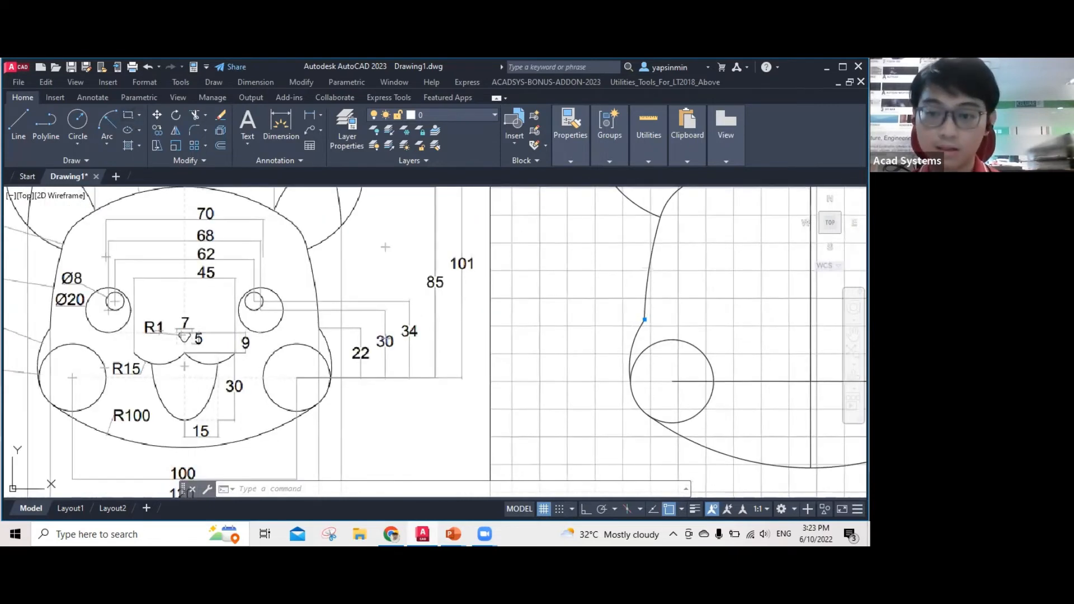
{"action": "scroll", "coordinate": [698, 369], "scroll_direction": "up", "scroll_amount": 2}
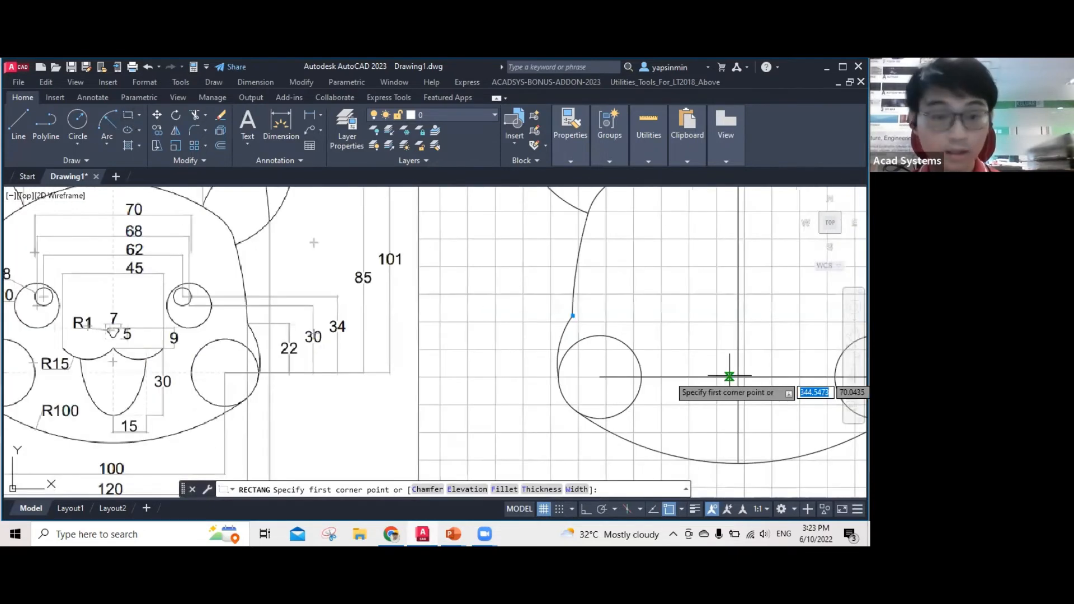
{"action": "scroll", "coordinate": [729, 377], "scroll_direction": "down", "scroll_amount": 2}
{"action": "left_click", "coordinate": [734, 376]}
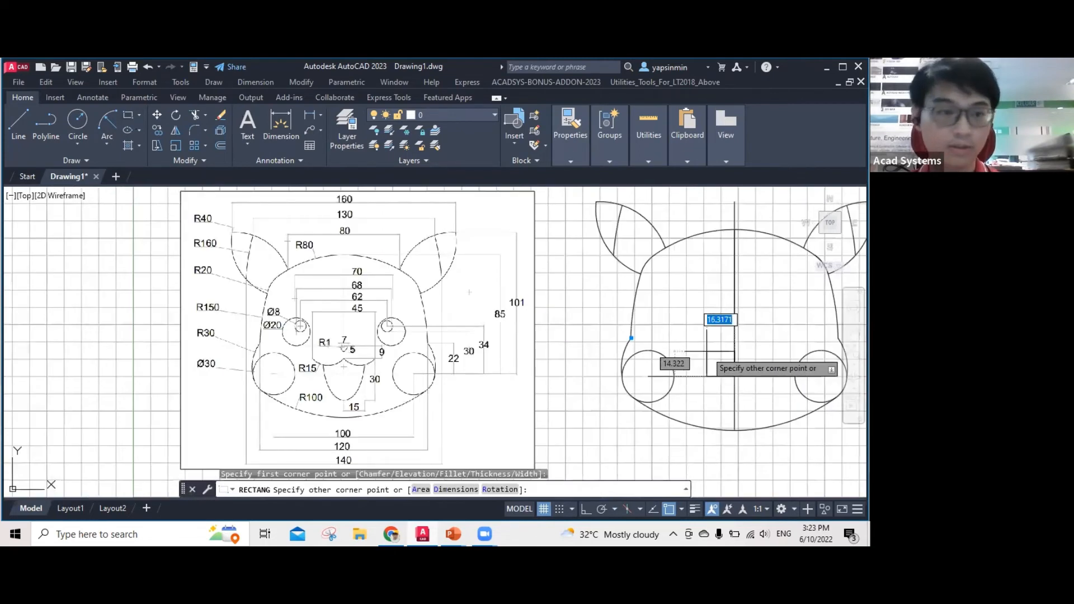
{"action": "scroll", "coordinate": [707, 351], "scroll_direction": "up", "scroll_amount": 2}
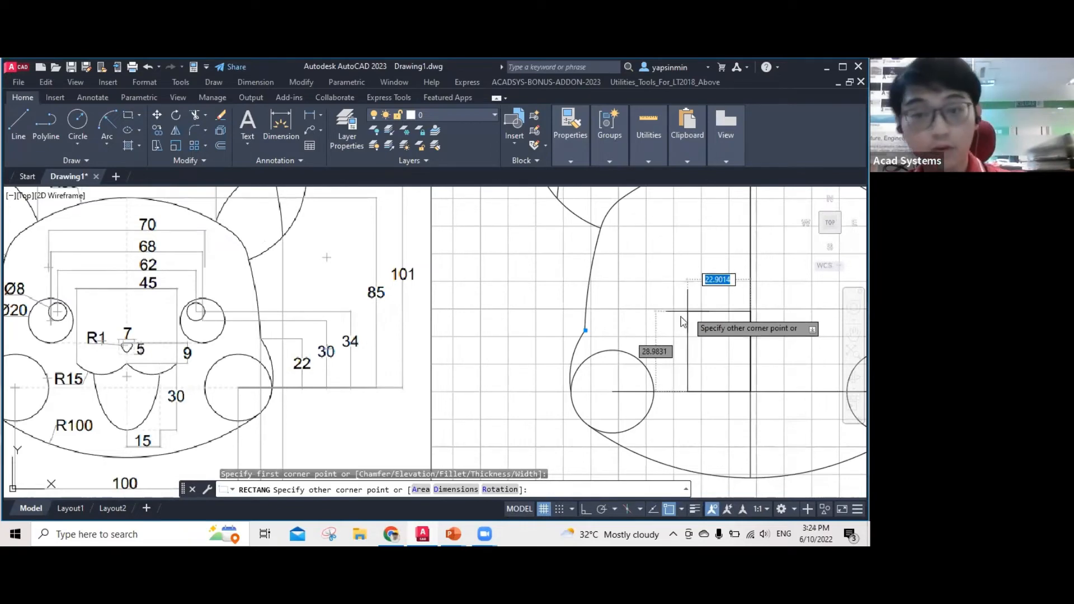
{"action": "type", "text": "34"}
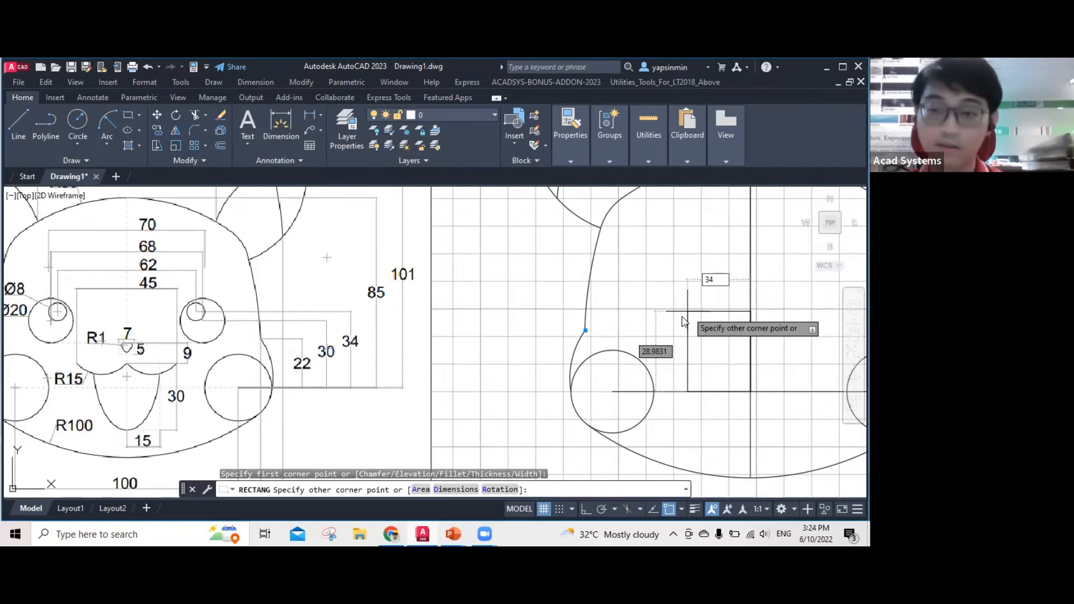
{"action": "key", "text": "Tab"}
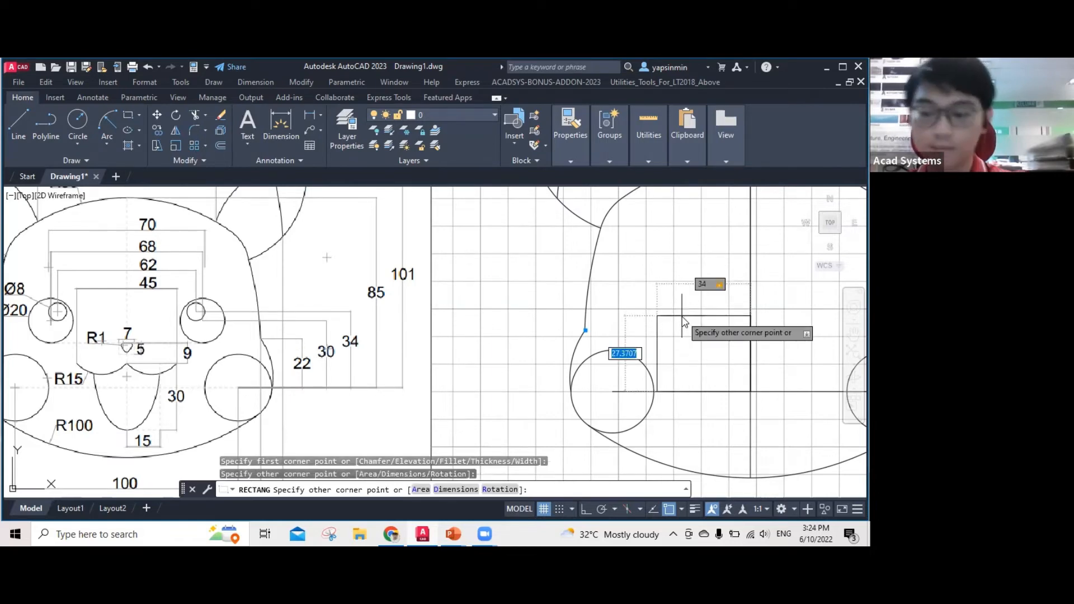
{"action": "type", "text": "30"}
{"action": "key", "text": "Return"}
Draw a construction rectangle 31 wide and 34 high, up and left from the intersection of the two centre lines.
{"action": "key", "text": "Return"}
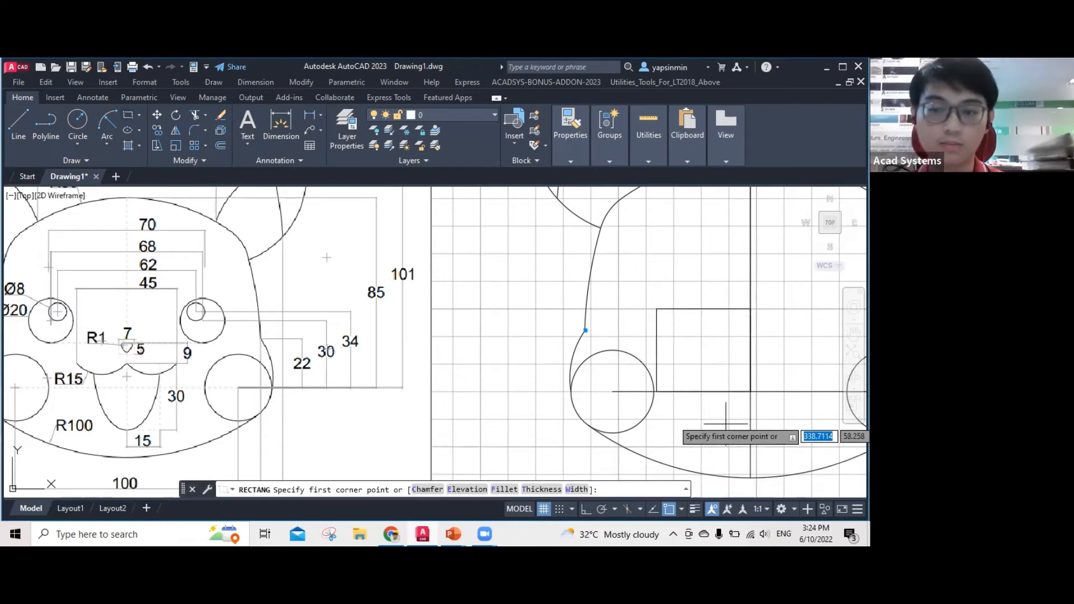
{"action": "left_click", "coordinate": [750, 391]}
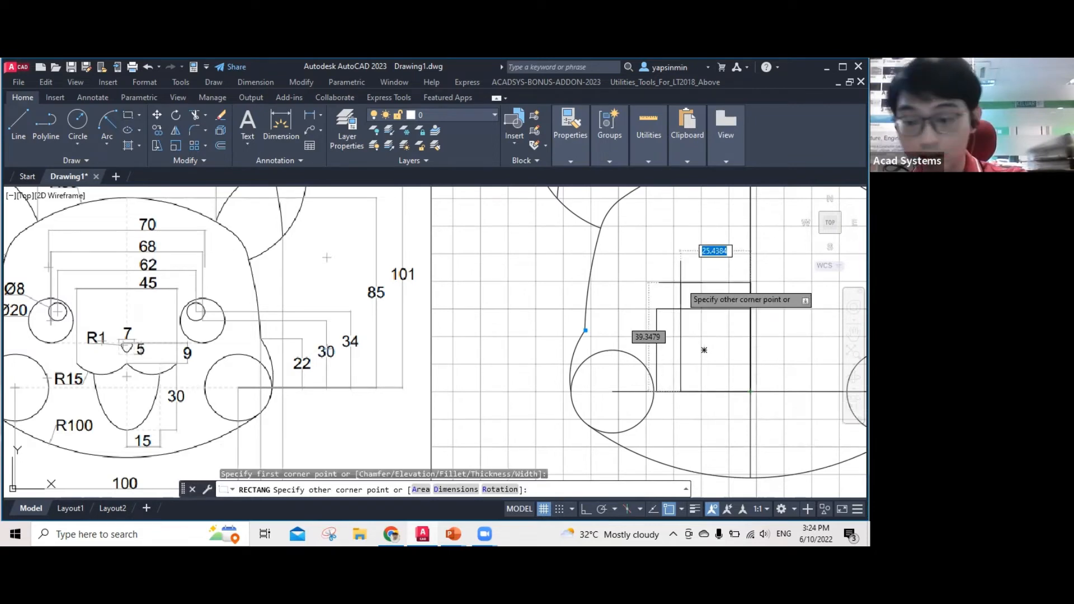
{"action": "type", "text": "31"}
{"action": "key", "text": "Tab"}
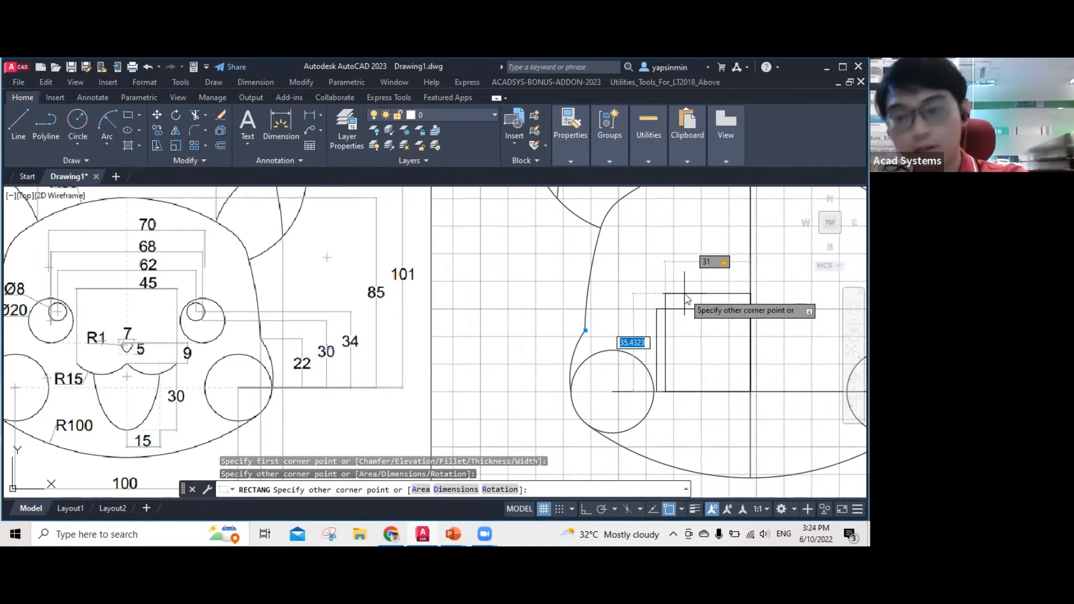
{"action": "type", "text": "34"}
{"action": "key", "text": "Return"}
Draw the outer left eye circle with radius 10, centred on the upper-left corner of the 34 by 30 construction rectangle.
{"action": "mouse_move", "coordinate": [596, 266]}
{"action": "middle_mouse_down"}
{"action": "mouse_move", "coordinate": [675, 286]}
{"action": "mouse_move", "coordinate": [623, 270]}
{"action": "middle_mouse_up"}
{"action": "left_click", "coordinate": [82, 123]}
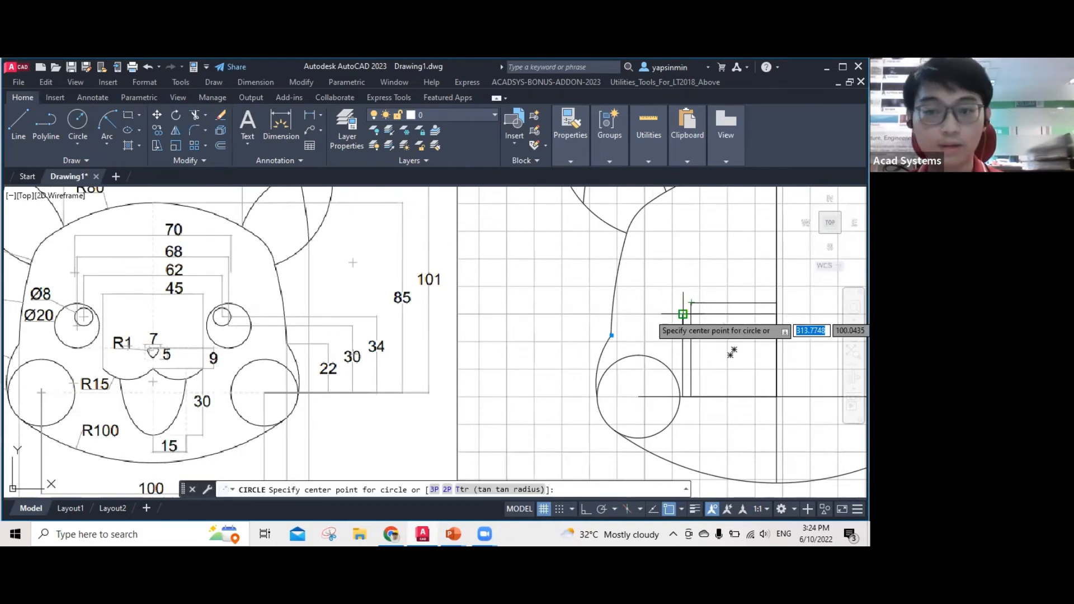
{"action": "left_click", "coordinate": [682, 314]}
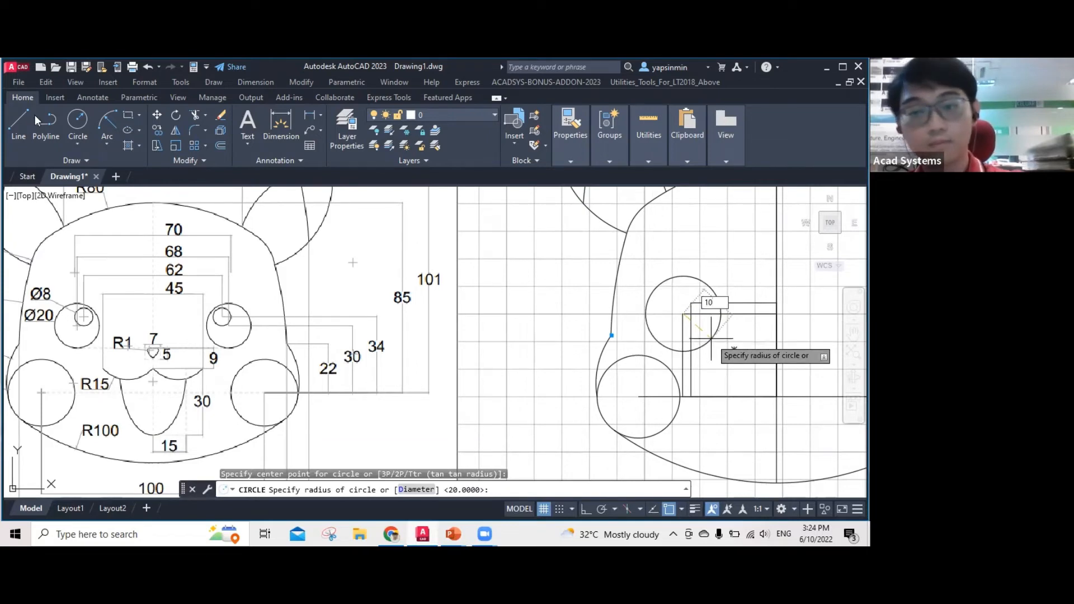
{"action": "key", "text": "Return"}
Draw the inner left eye circle with diameter 8, centred on the upper-left corner of the 31 by 34 construction rectangle.
{"action": "key", "text": "Return"}
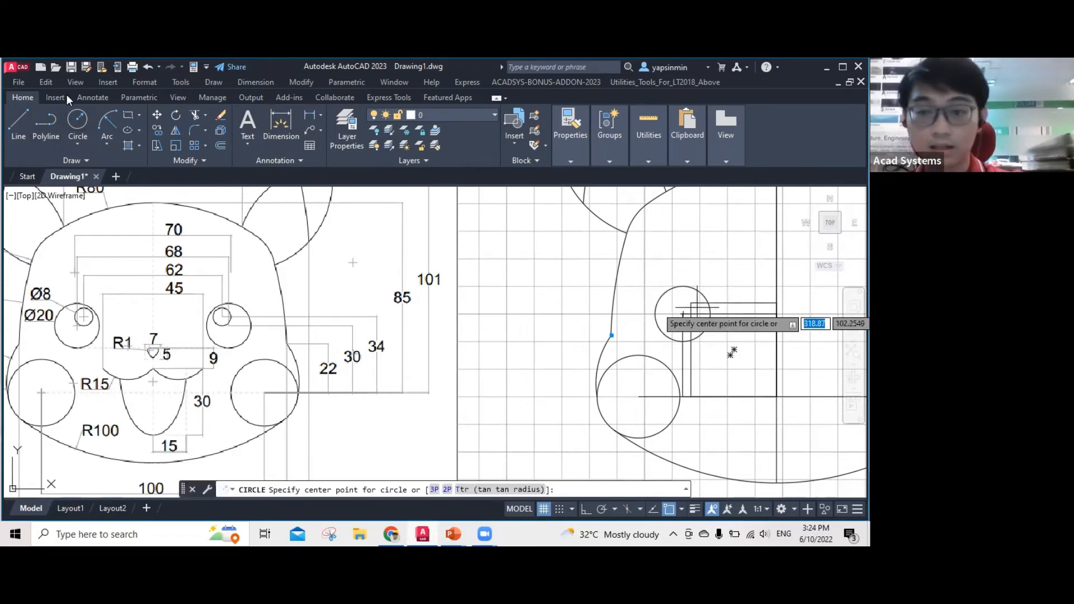
{"action": "left_click", "coordinate": [77, 143]}
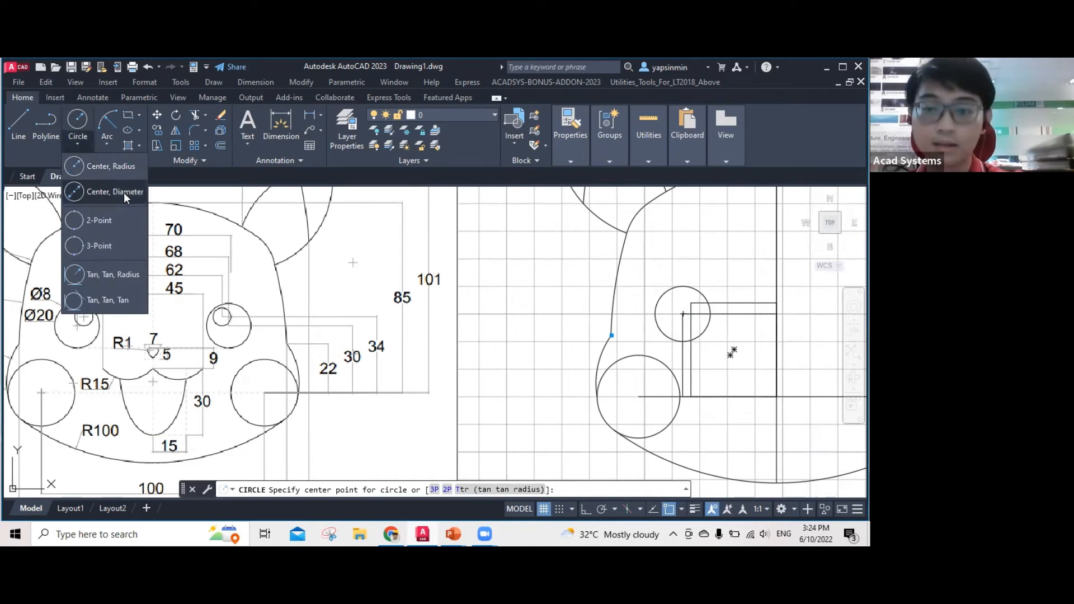
{"action": "left_click", "coordinate": [123, 192]}
{"action": "left_click", "coordinate": [692, 303]}
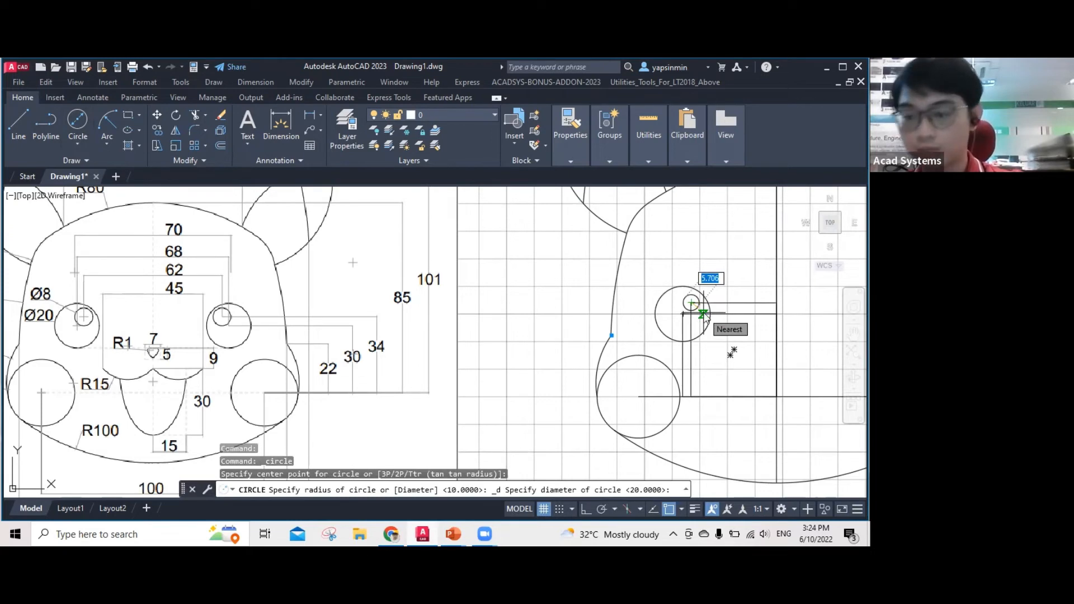
{"action": "type", "text": "8"}
{"action": "key", "text": "Return"}
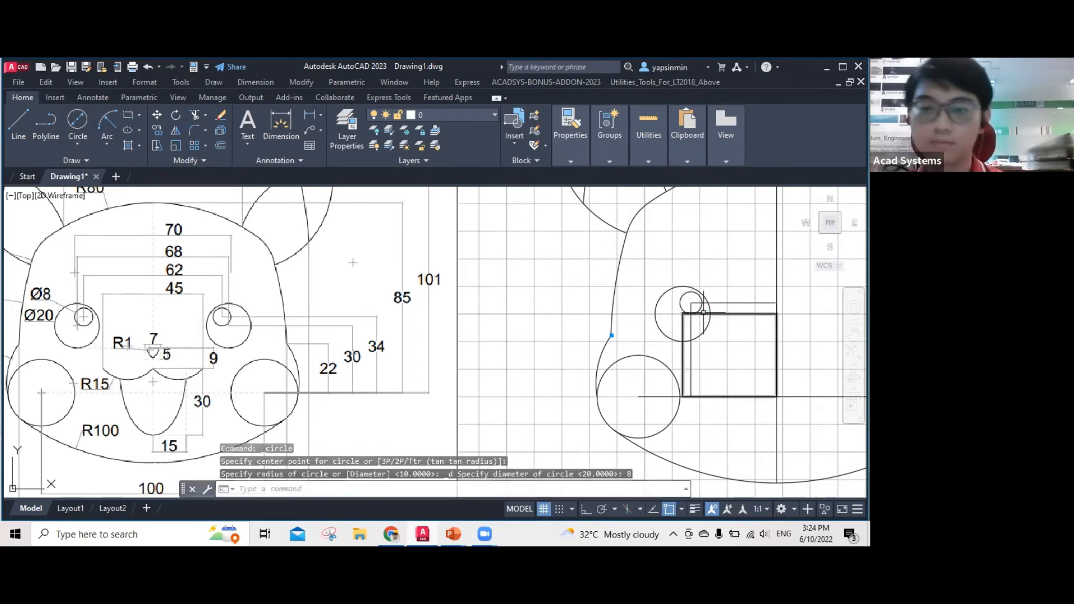
Erase both construction rectangles beside the left eye.
{"action": "middle_click_drag", "start_coordinate": [736, 340], "coordinate": [567, 307]}
{"action": "scroll", "coordinate": [567, 307], "scroll_direction": "down", "scroll_amount": 2}
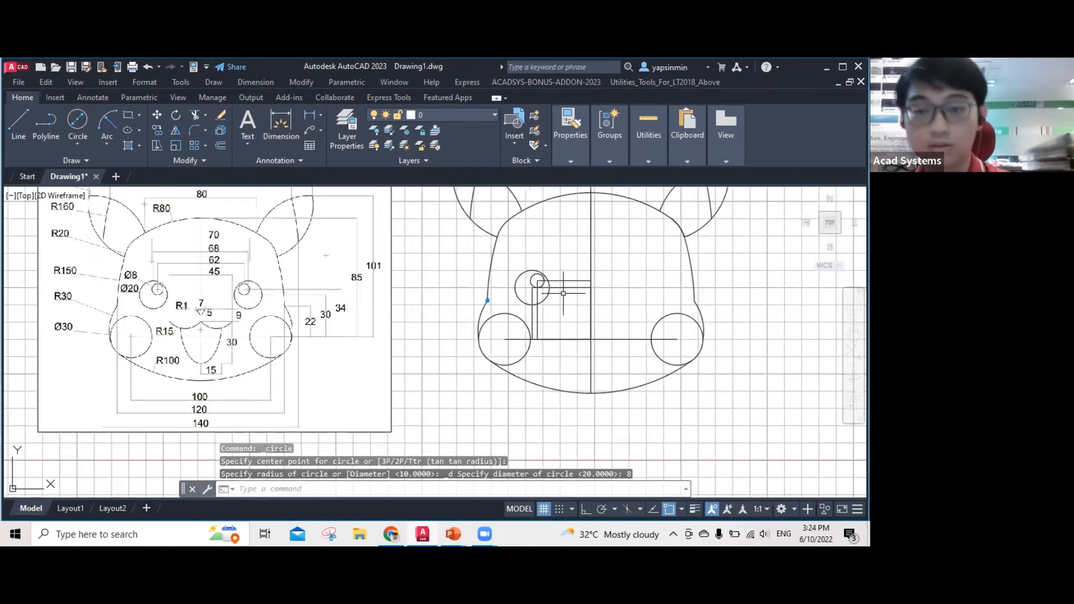
{"action": "left_click", "coordinate": [563, 293]}
{"action": "key", "text": "Delete"}
{"action": "left_click", "coordinate": [570, 282]}
{"action": "key", "text": "Delete"}
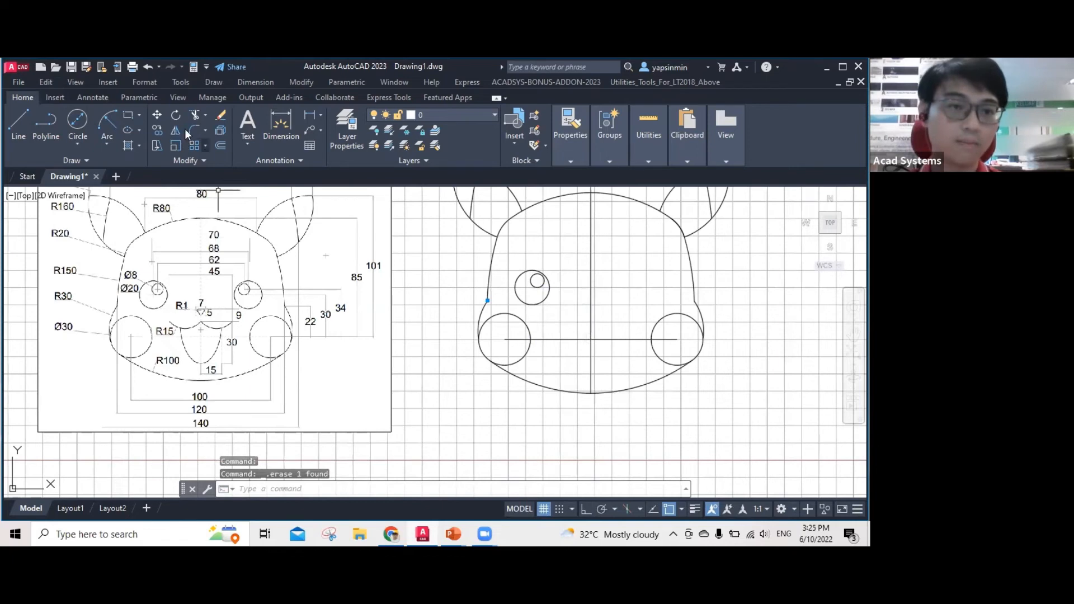
Mirror the two left eye circles about the vertical centre line, keeping the source objects.
{"action": "type", "text": "mi"}
{"action": "key", "text": "Return"}
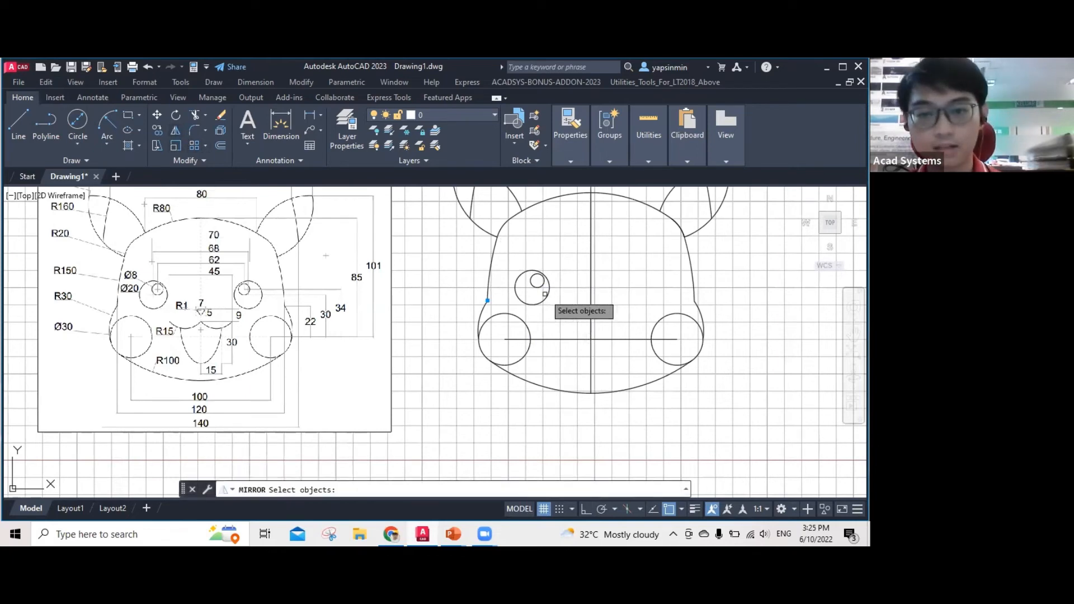
{"action": "left_click", "coordinate": [545, 295]}
{"action": "left_click", "coordinate": [544, 281]}
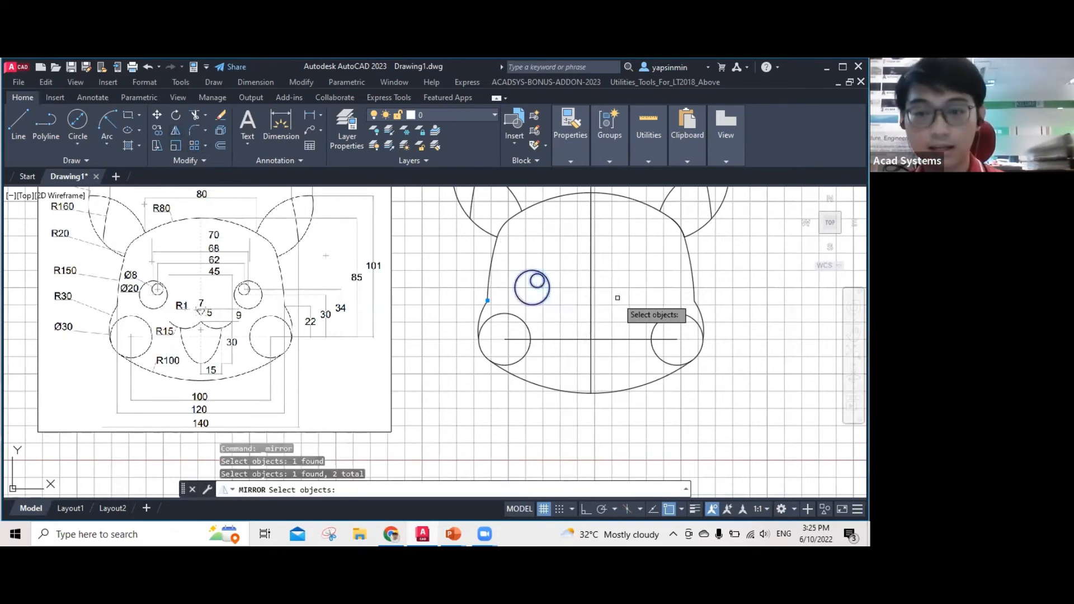
{"action": "key", "text": "Return"}
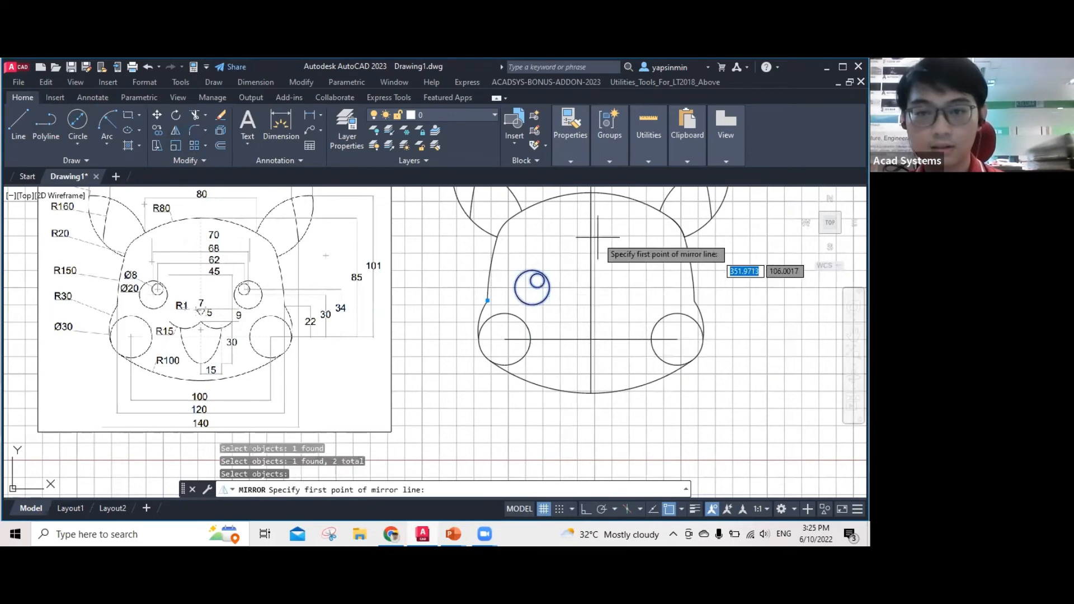
{"action": "left_click", "coordinate": [591, 193]}
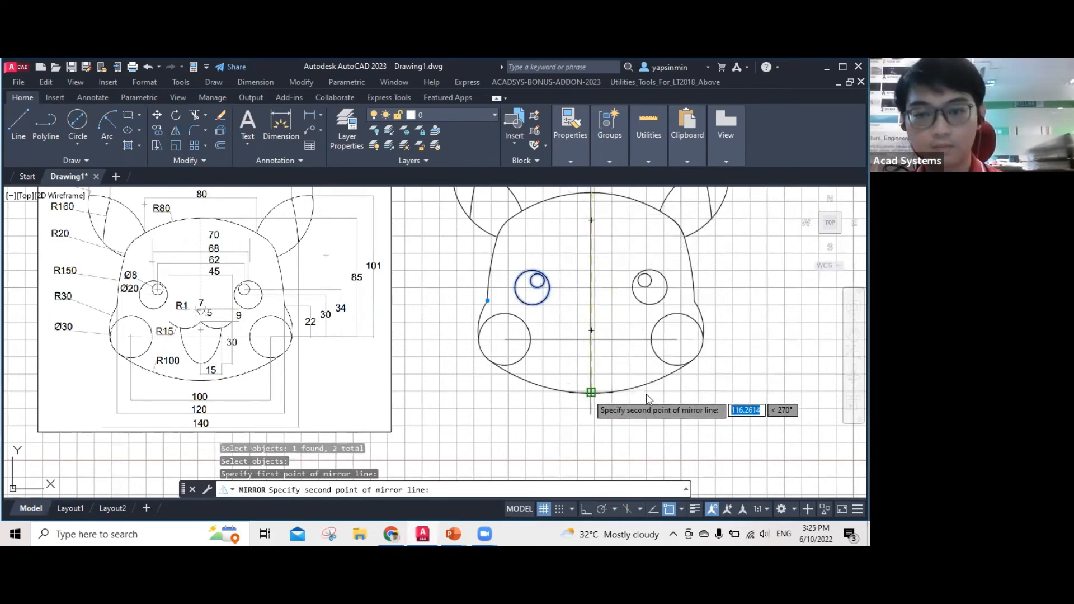
{"action": "left_click", "coordinate": [591, 392]}
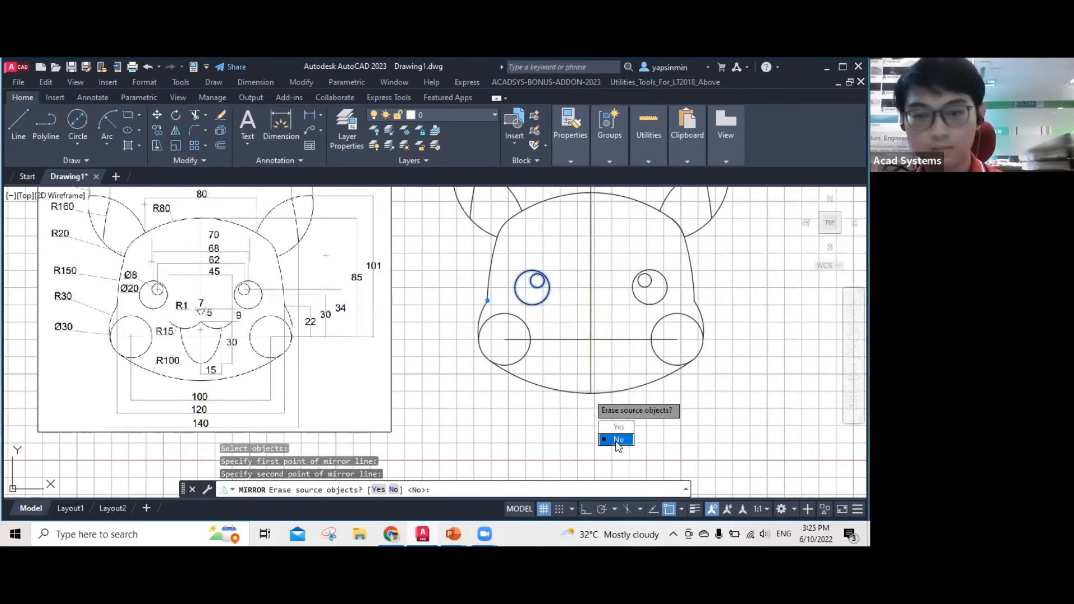
{"action": "key", "text": "Return"}
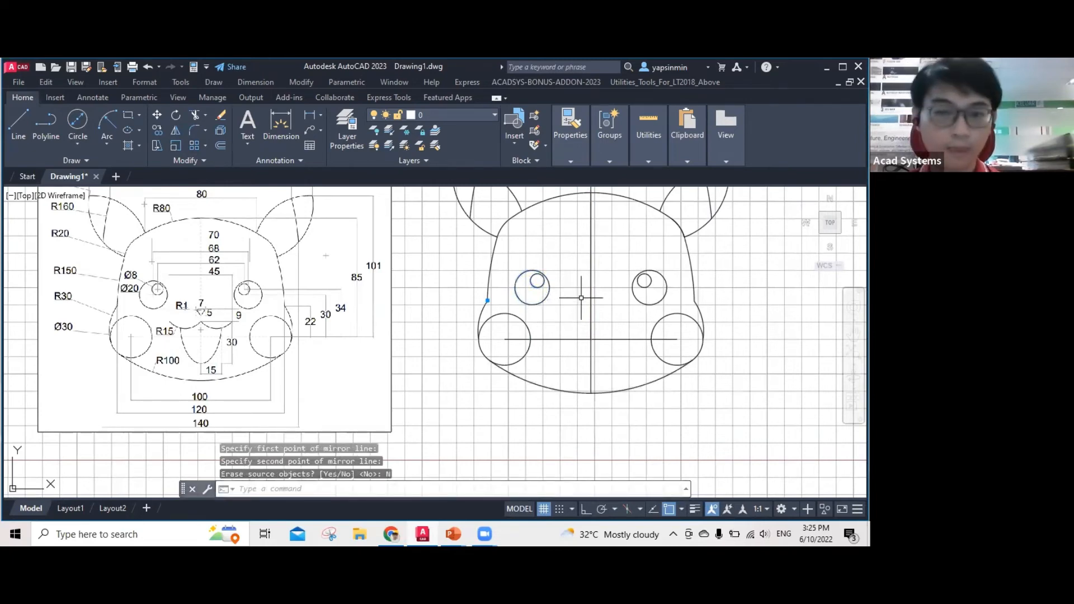
{"action": "key", "text": "Escape"}
Draw a horizontal construction line between the bottom quadrants of the two outer eye circles.
{"action": "scroll", "coordinate": [174, 304], "scroll_direction": "up", "scroll_amount": 6}
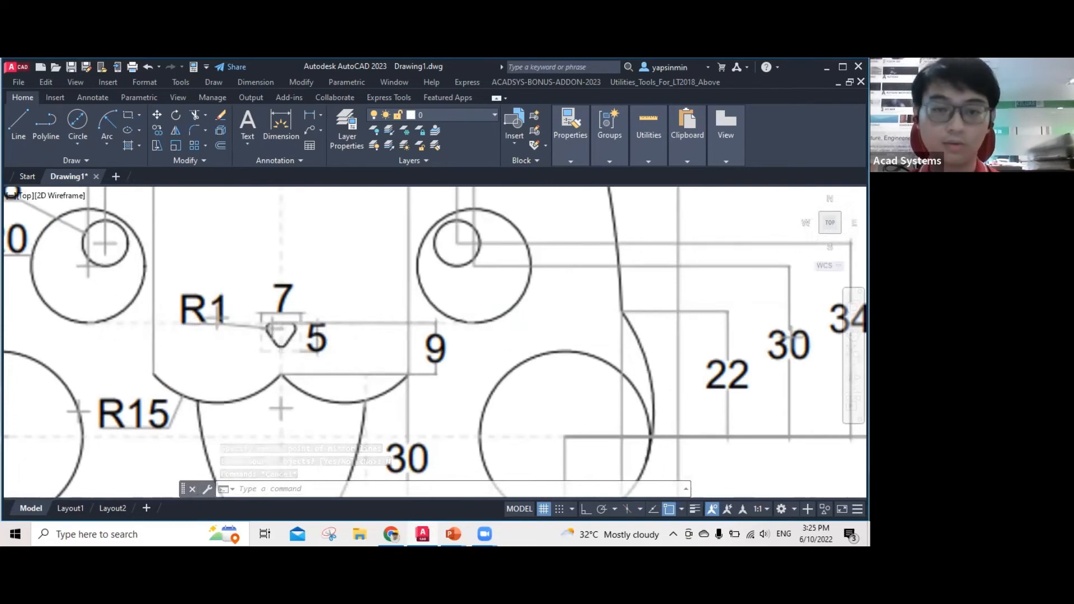
{"action": "scroll", "coordinate": [603, 342], "scroll_direction": "down", "scroll_amount": 2}
{"action": "middle_click_drag", "start_coordinate": [694, 326], "coordinate": [352, 286]}
{"action": "left_click", "coordinate": [22, 136]}
{"action": "middle_click_drag", "start_coordinate": [654, 358], "coordinate": [582, 360]}
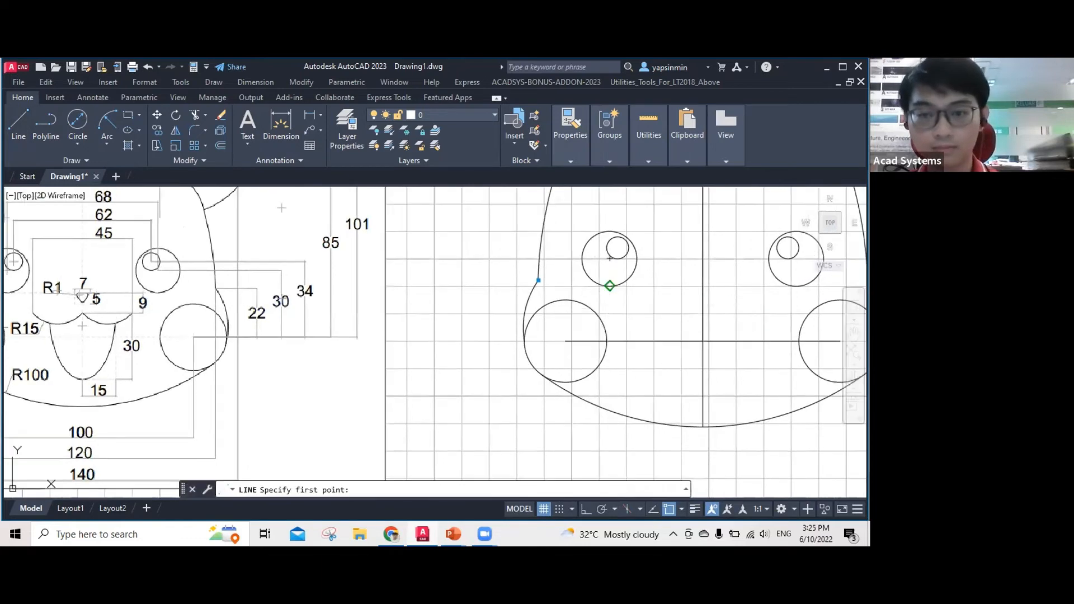
{"action": "left_click", "coordinate": [610, 286]}
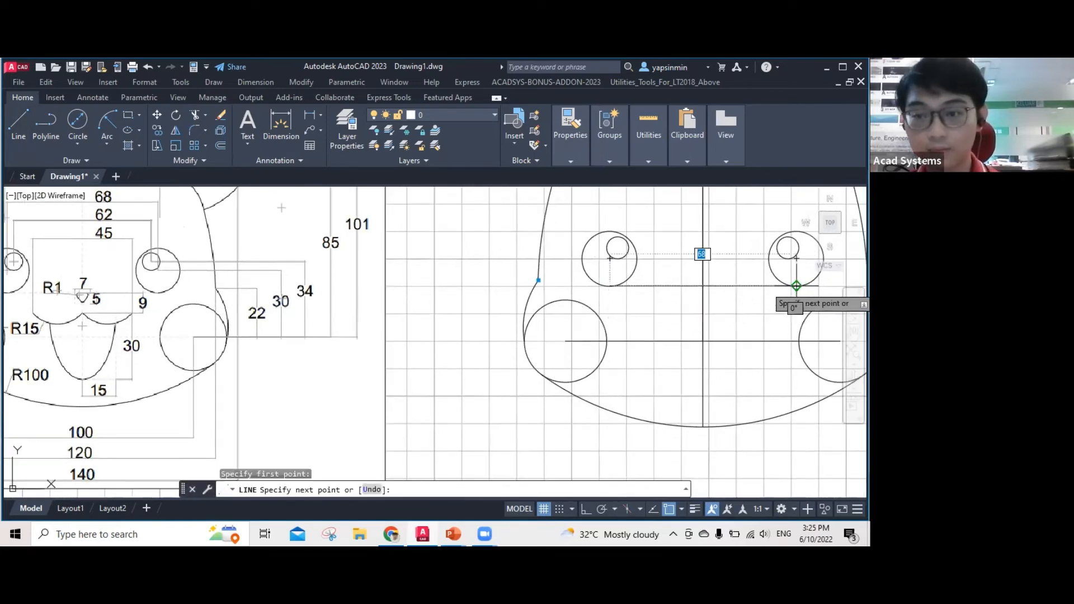
{"action": "left_click", "coordinate": [796, 286]}
{"action": "key", "text": "Escape"}
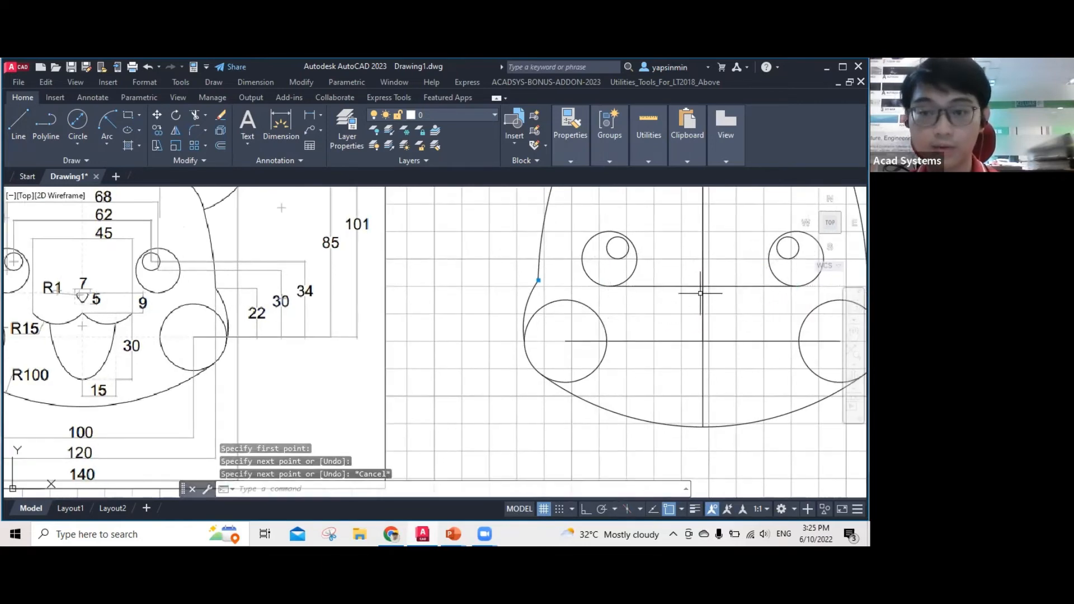
Examine the nose and mouth dimensions on the reference drawing.
{"action": "middle_click_drag", "start_coordinate": [711, 280], "coordinate": [743, 281]}
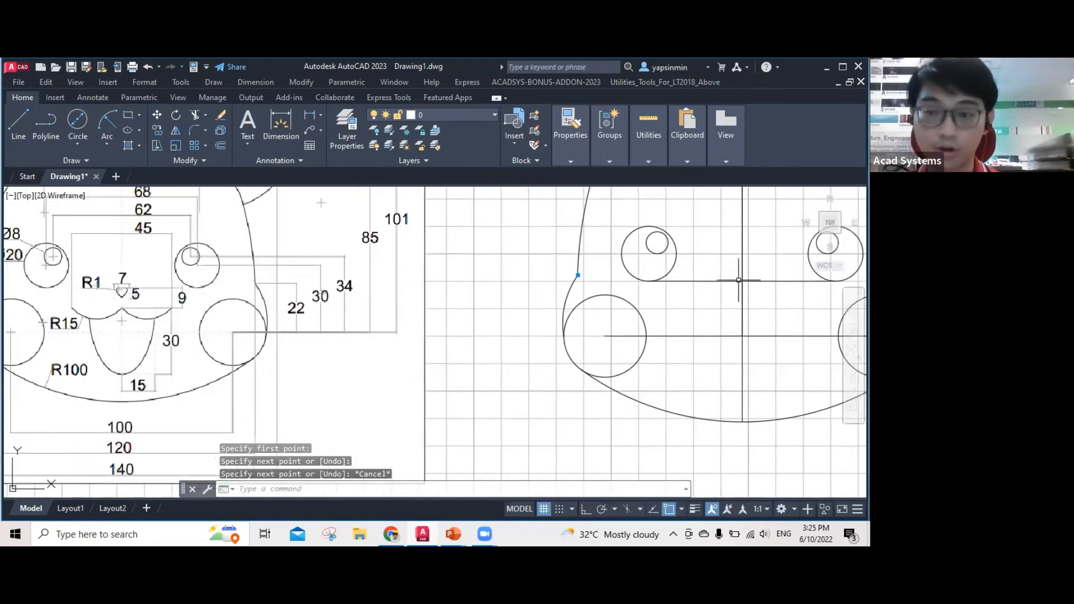
{"action": "scroll", "coordinate": [92, 290], "scroll_direction": "up", "scroll_amount": 8}
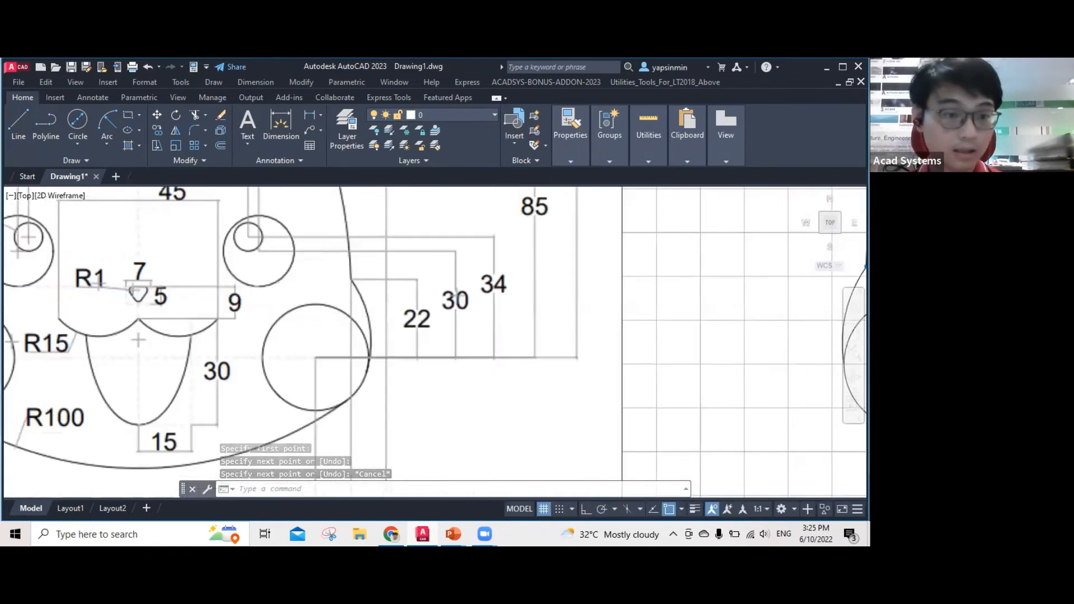
{"action": "middle_click_drag", "start_coordinate": [282, 290], "coordinate": [359, 287]}
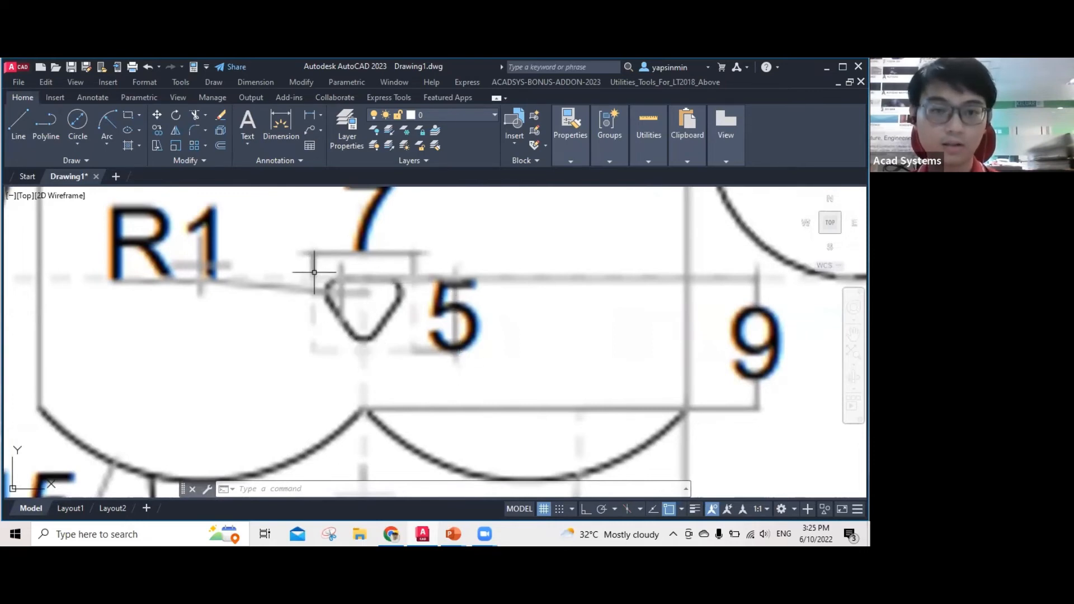
{"action": "scroll", "coordinate": [375, 237], "scroll_direction": "down", "scroll_amount": 3}
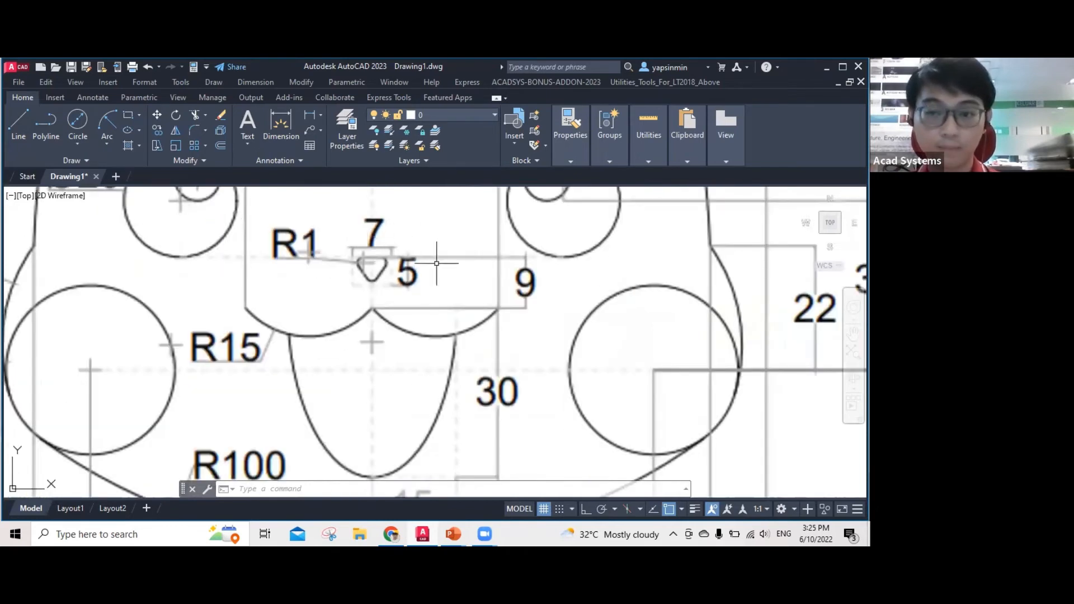
{"action": "scroll", "coordinate": [607, 277], "scroll_direction": "down", "scroll_amount": 4}
{"action": "mouse_move", "coordinate": [615, 276]}
{"action": "middle_mouse_down"}
{"action": "mouse_move", "coordinate": [626, 280]}
{"action": "mouse_move", "coordinate": [327, 282]}
{"action": "middle_mouse_up"}
{"action": "middle_click_drag", "start_coordinate": [805, 302], "coordinate": [563, 315]}
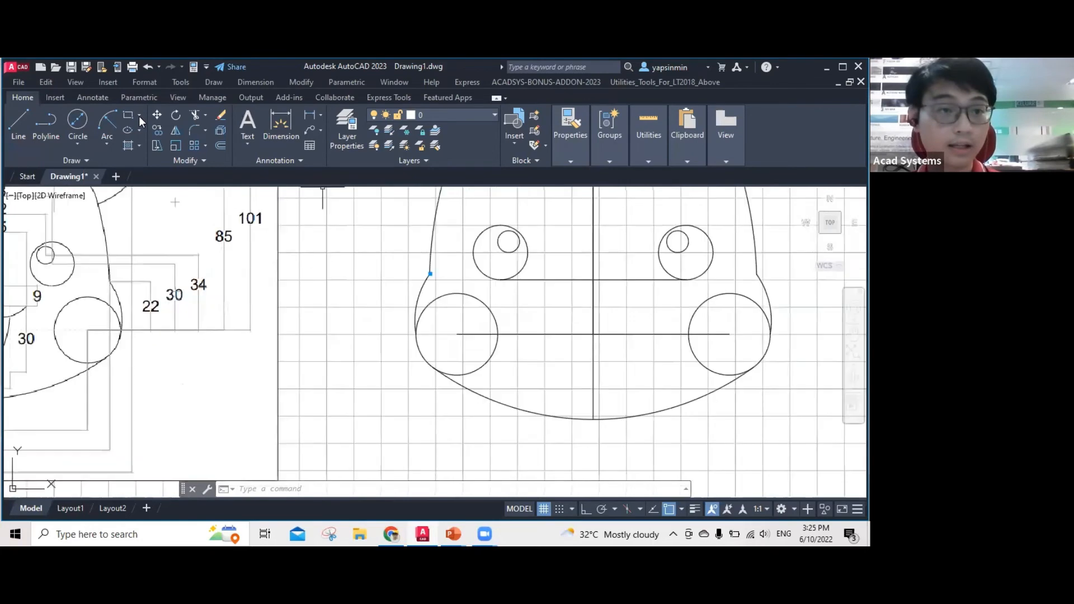
{"action": "left_click", "coordinate": [139, 116]}
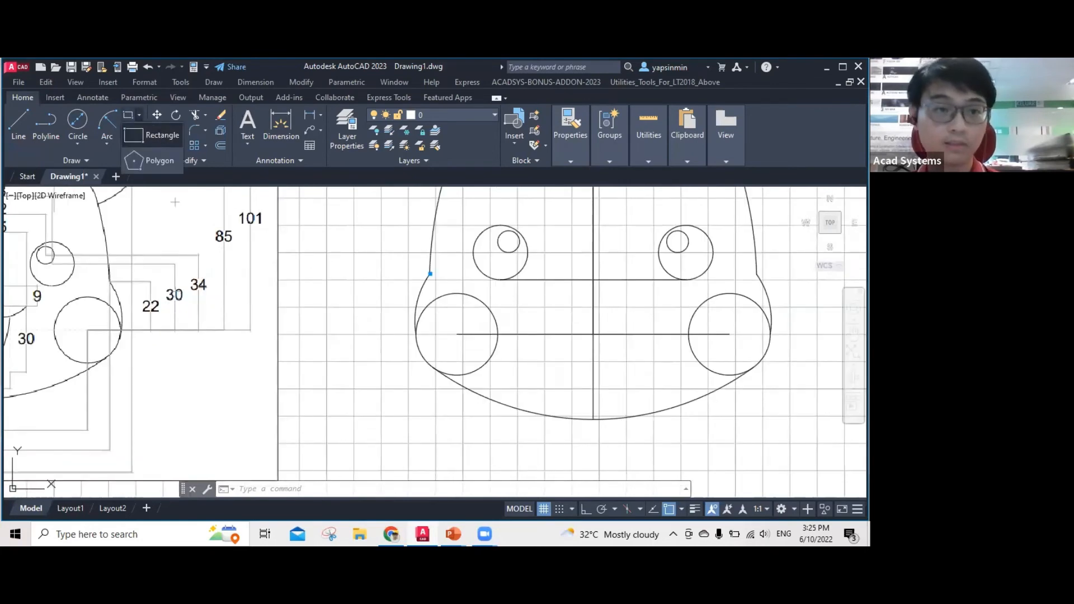
{"action": "left_click", "coordinate": [151, 135]}
{"action": "middle_click_drag", "start_coordinate": [180, 230], "coordinate": [368, 280]}
{"action": "scroll", "coordinate": [99, 293], "scroll_direction": "up", "scroll_amount": 8}
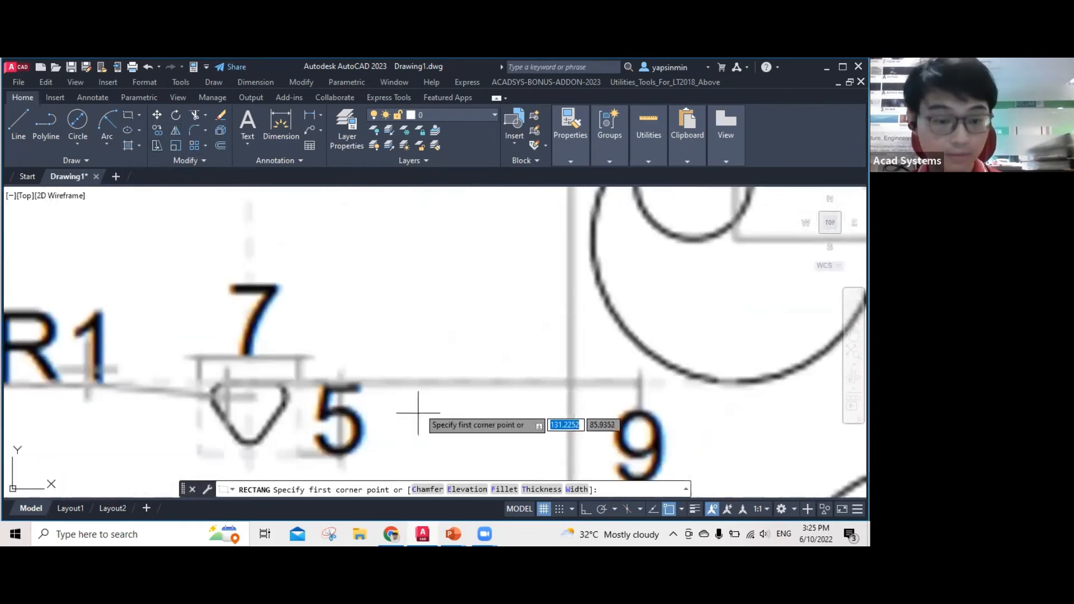
{"action": "type", "text": "c"}
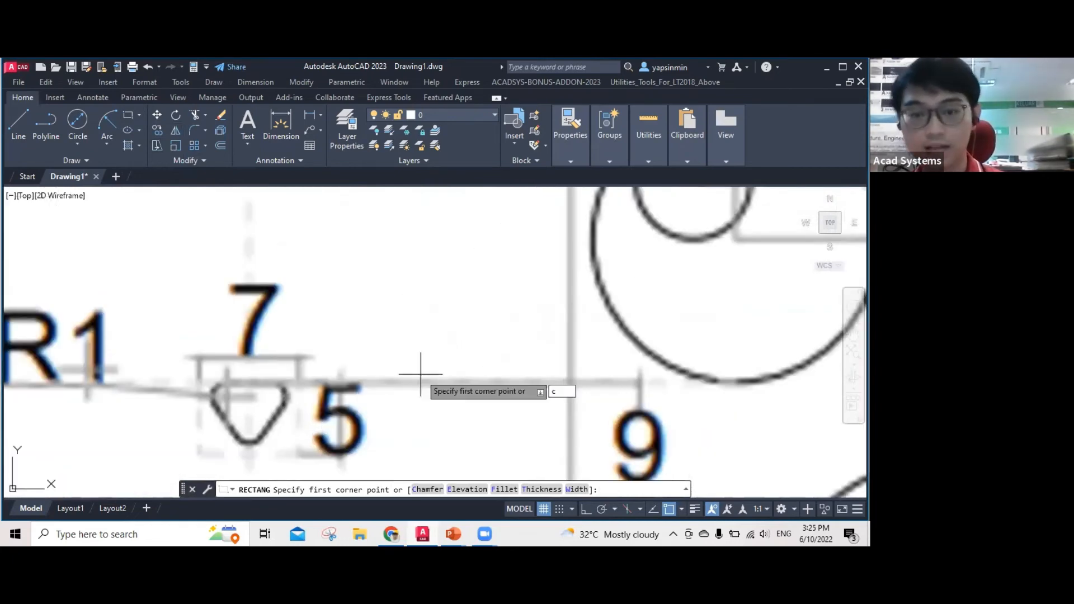
{"action": "key", "text": "Return"}
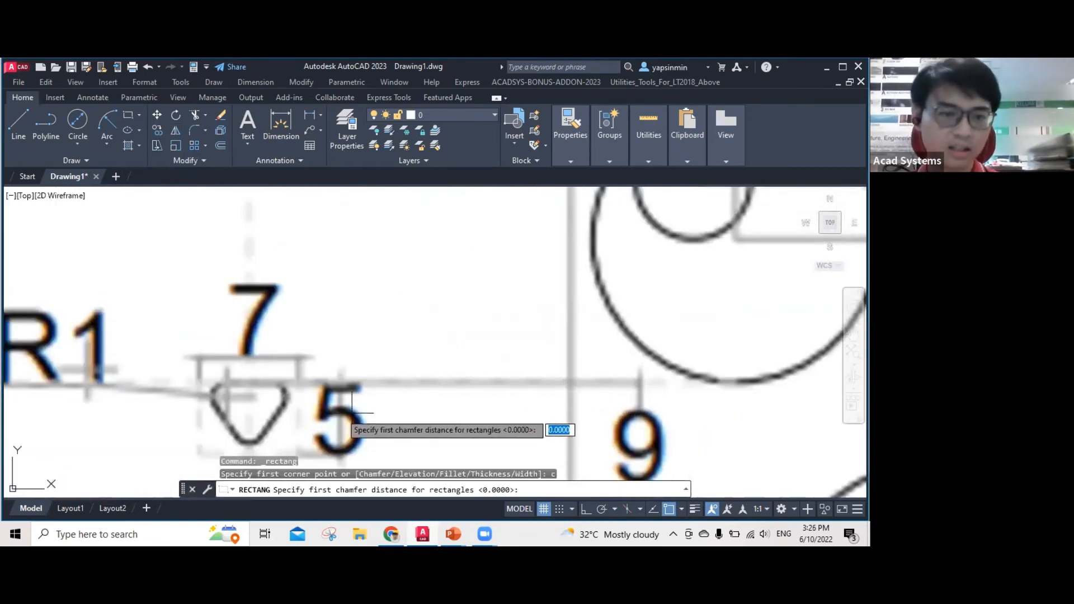
{"action": "middle_click_drag", "start_coordinate": [254, 400], "coordinate": [250, 358]}
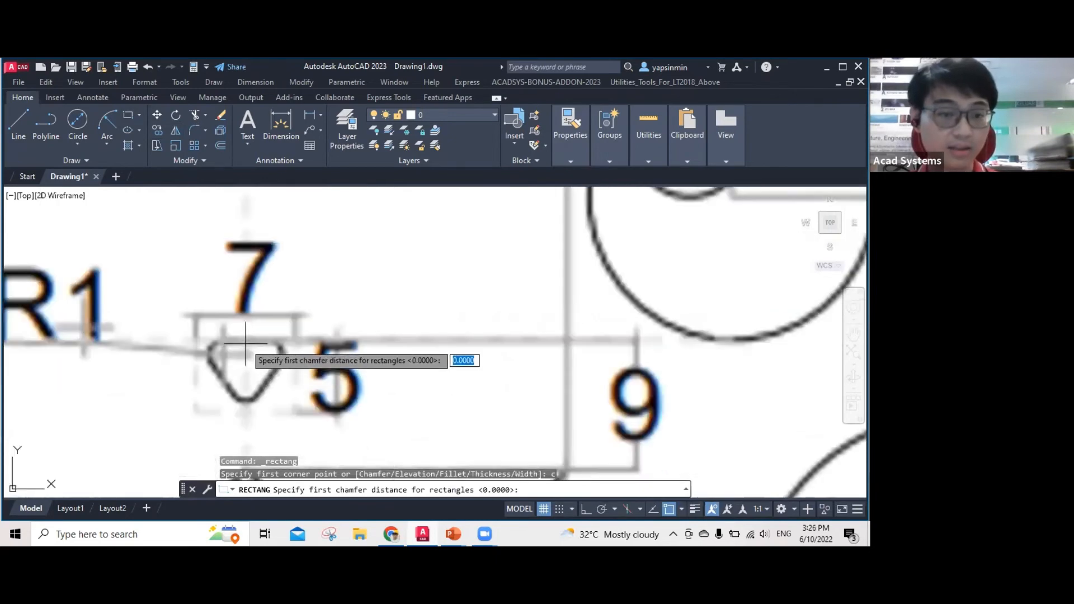
{"action": "scroll", "coordinate": [414, 310], "scroll_direction": "down", "scroll_amount": 2}
{"action": "scroll", "coordinate": [422, 311], "scroll_direction": "down", "scroll_amount": 2}
{"action": "middle_click_drag", "start_coordinate": [512, 330], "coordinate": [191, 321]}
{"action": "middle_click_drag", "start_coordinate": [674, 307], "coordinate": [230, 307]}
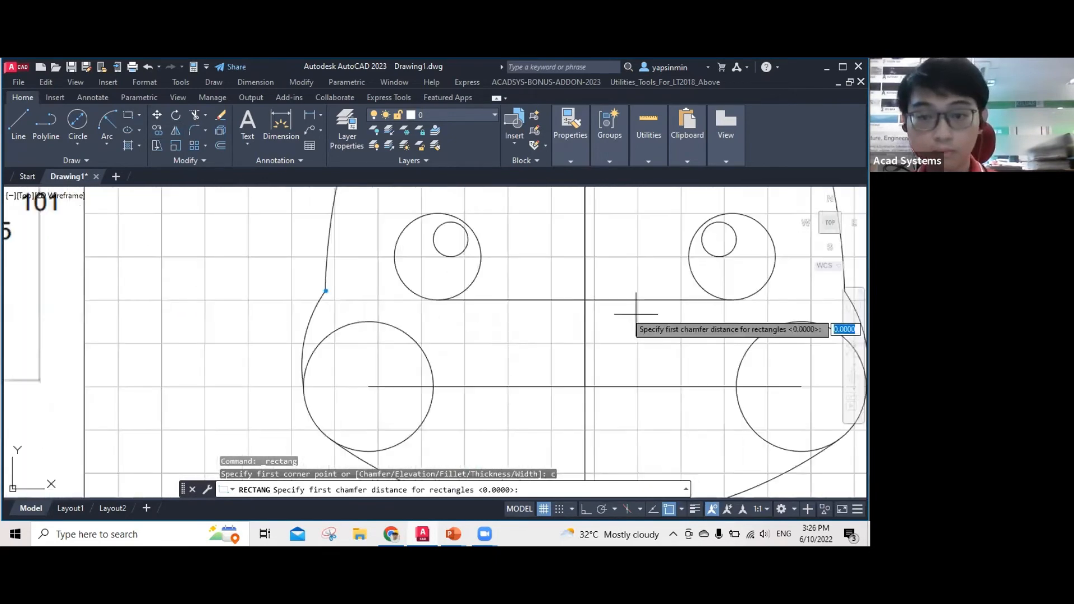
{"action": "left_click", "coordinate": [583, 302]}
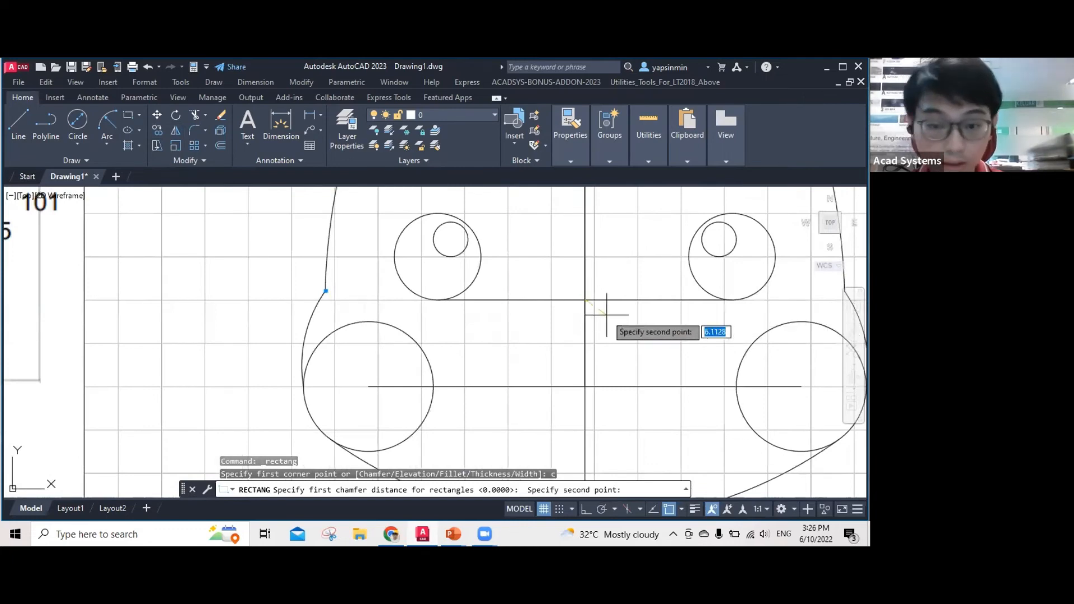
{"action": "key", "text": "Escape"}
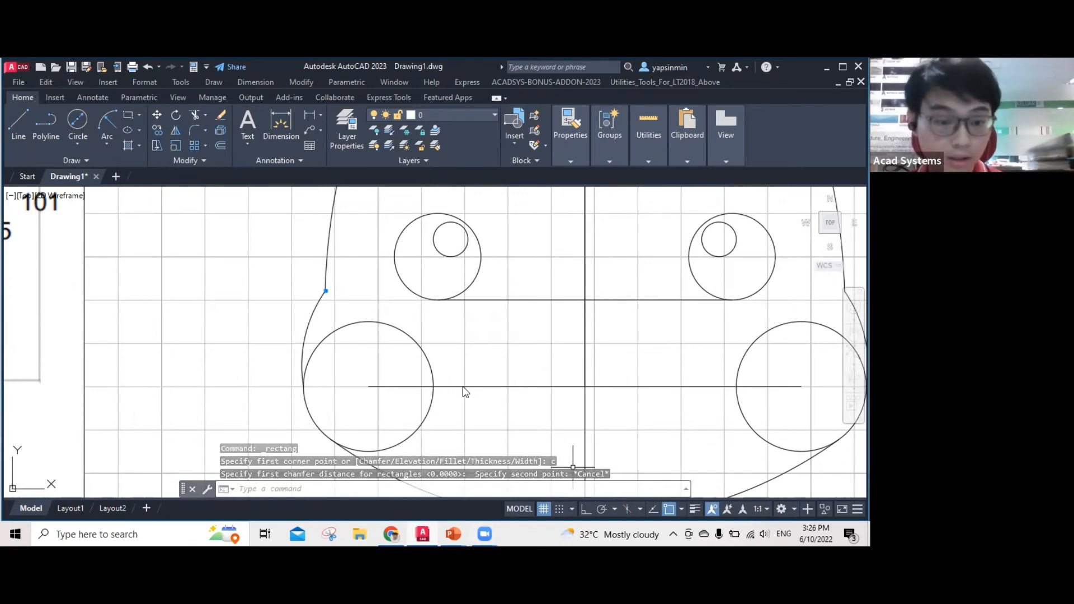
{"action": "left_click", "coordinate": [486, 372]}
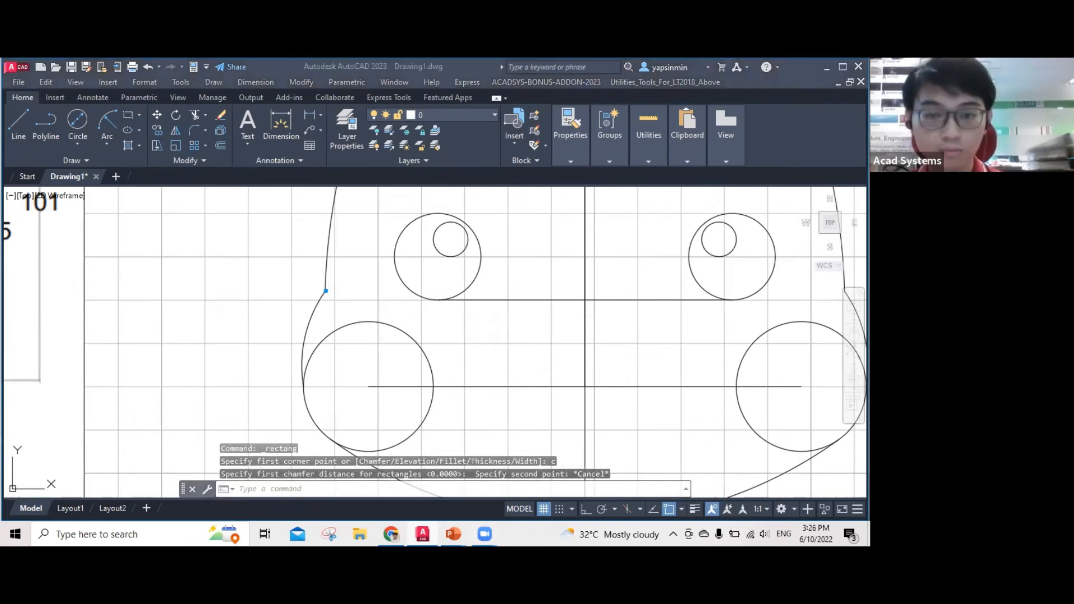
Examine the nose's width, height and corner radius dimensions on the reference drawing.
{"action": "type", "text": "rec"}
{"action": "key", "text": "Return"}
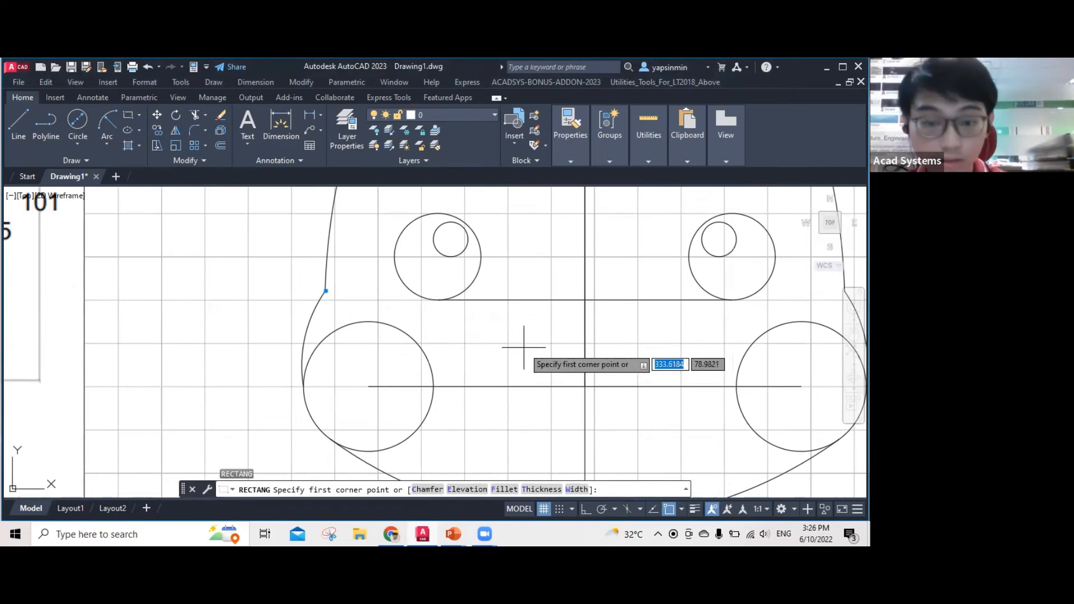
{"action": "scroll", "coordinate": [520, 350], "scroll_direction": "down", "scroll_amount": 2}
{"action": "middle_click_drag", "start_coordinate": [504, 354], "coordinate": [632, 365]}
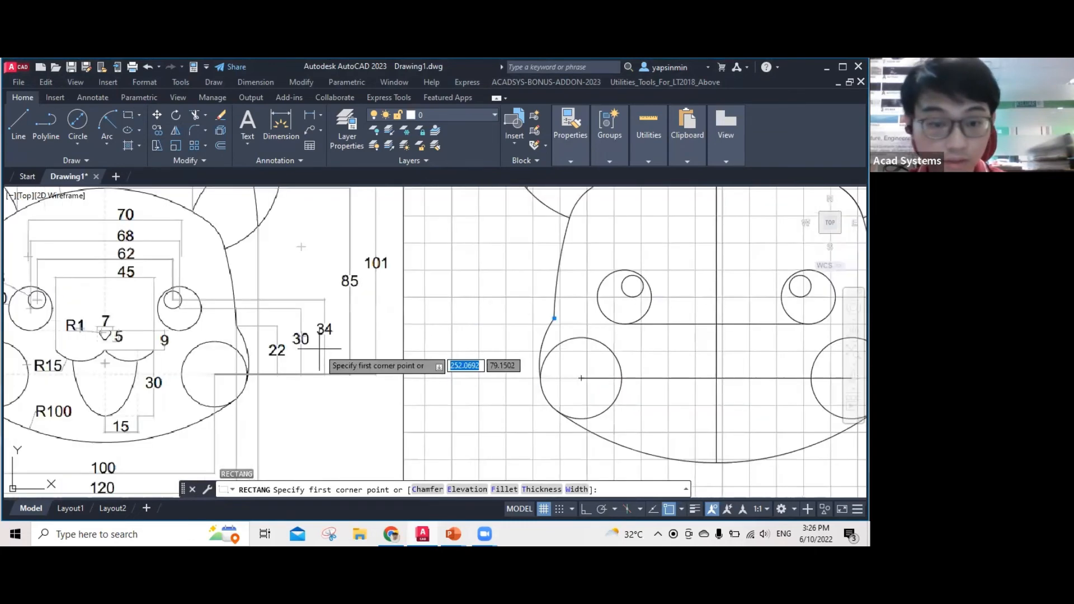
{"action": "middle_click_drag", "start_coordinate": [319, 348], "coordinate": [447, 347]}
{"action": "scroll", "coordinate": [236, 338], "scroll_direction": "up", "scroll_amount": 4}
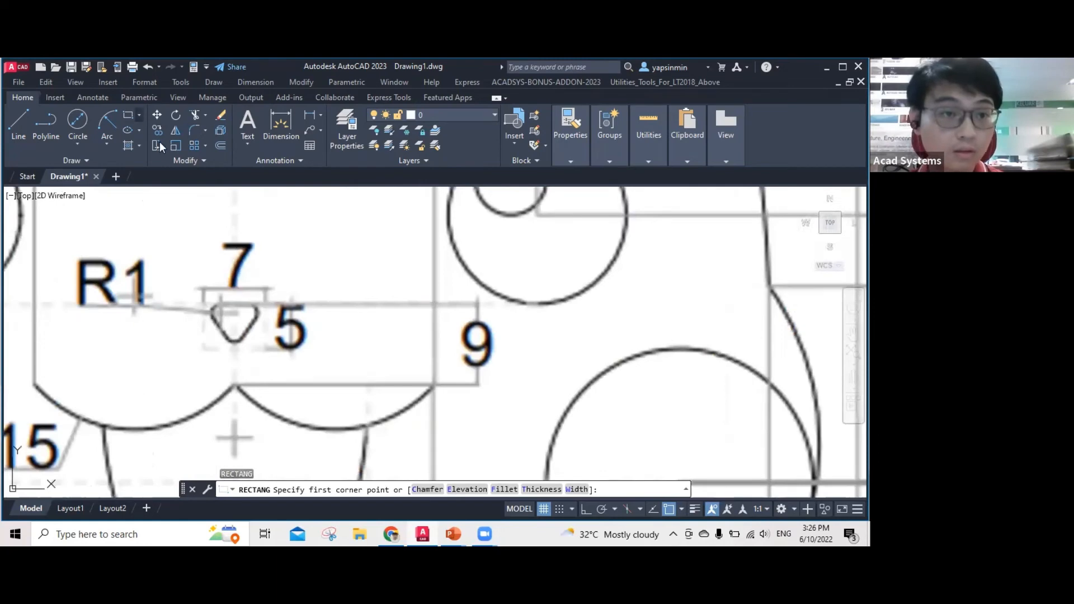
{"action": "left_click", "coordinate": [128, 114]}
{"action": "scroll", "coordinate": [540, 363], "scroll_direction": "down", "scroll_amount": 2}
{"action": "scroll", "coordinate": [621, 372], "scroll_direction": "down", "scroll_amount": 2}
{"action": "middle_click_drag", "start_coordinate": [769, 412], "coordinate": [532, 367]}
{"action": "scroll", "coordinate": [533, 367], "scroll_direction": "down", "scroll_amount": 2}
{"action": "middle_click_drag", "start_coordinate": [605, 370], "coordinate": [430, 359]}
{"action": "scroll", "coordinate": [121, 297], "scroll_direction": "up", "scroll_amount": 4}
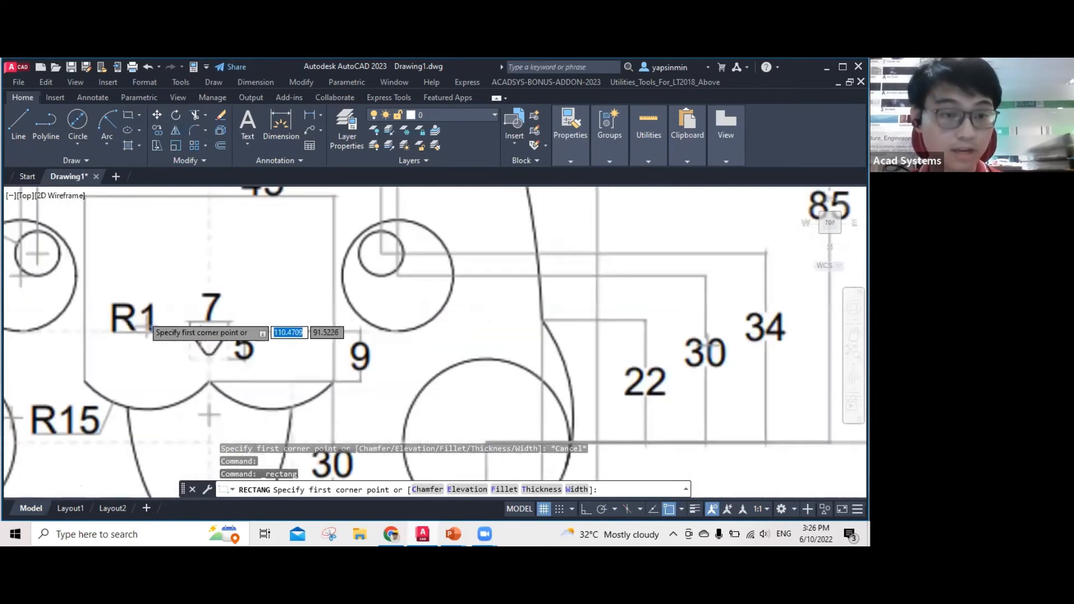
{"action": "scroll", "coordinate": [144, 313], "scroll_direction": "up", "scroll_amount": 2}
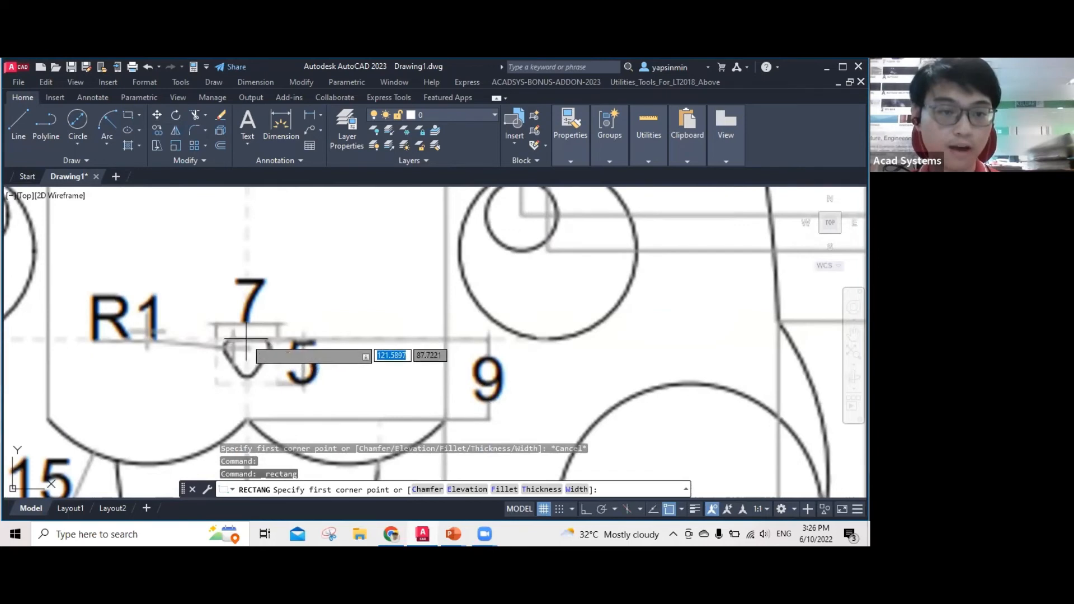
{"action": "key", "text": "Escape"}
Draw a horizontal 3.5 line toward the left eye, starting where the eye construction line crosses the vertical centre line.
{"action": "scroll", "coordinate": [151, 255], "scroll_direction": "down", "scroll_amount": 6}
{"action": "mouse_move", "coordinate": [761, 291]}
{"action": "middle_mouse_down"}
{"action": "mouse_move", "coordinate": [422, 311]}
{"action": "mouse_move", "coordinate": [430, 348]}
{"action": "middle_mouse_up"}
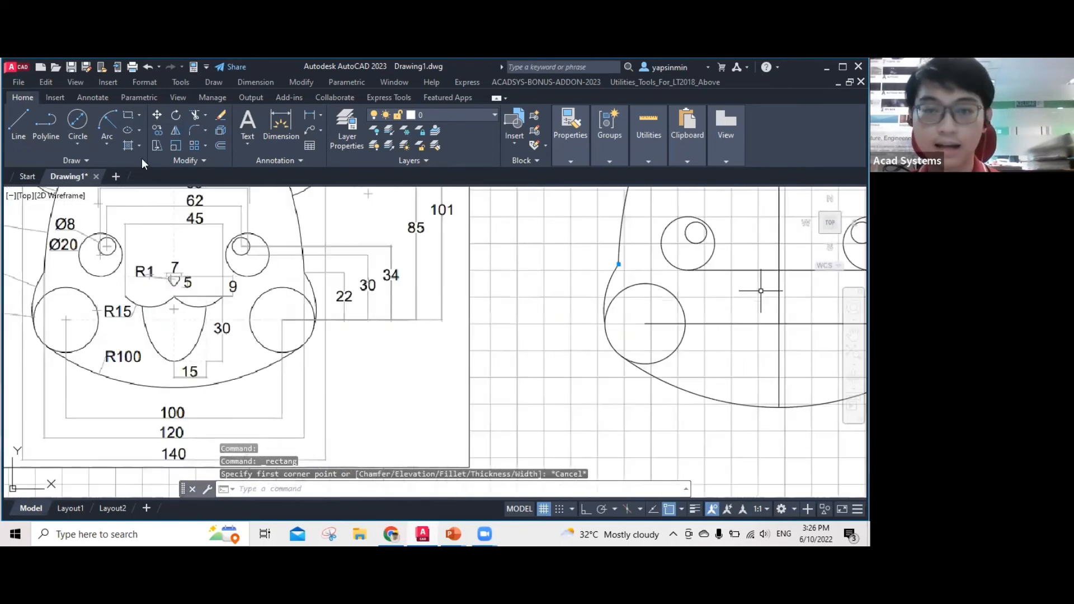
{"action": "left_click", "coordinate": [19, 125]}
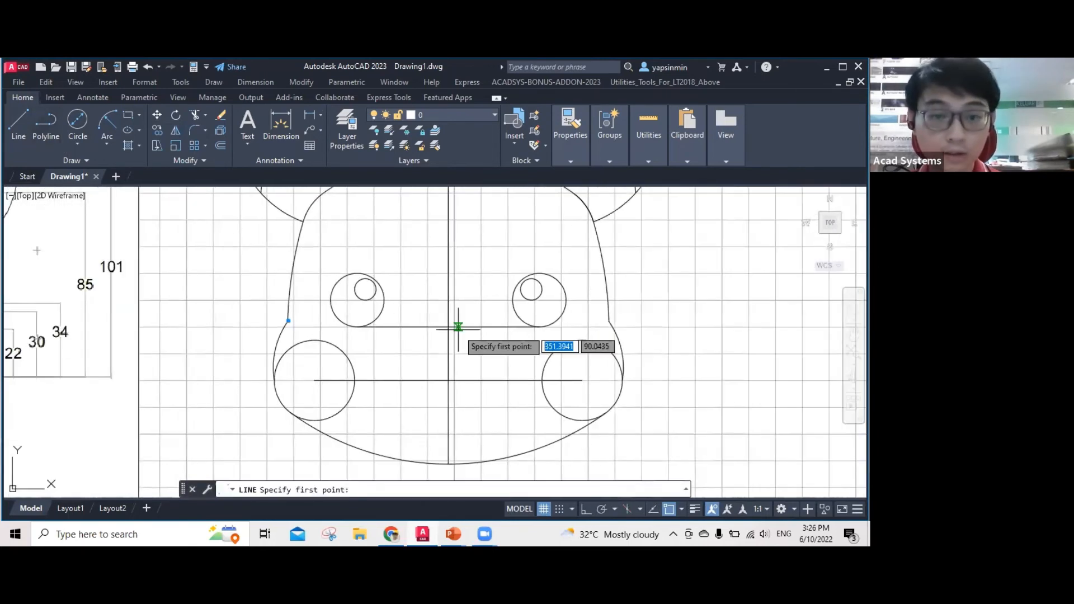
{"action": "scroll", "coordinate": [457, 329], "scroll_direction": "up", "scroll_amount": 2}
{"action": "left_click", "coordinate": [444, 324]}
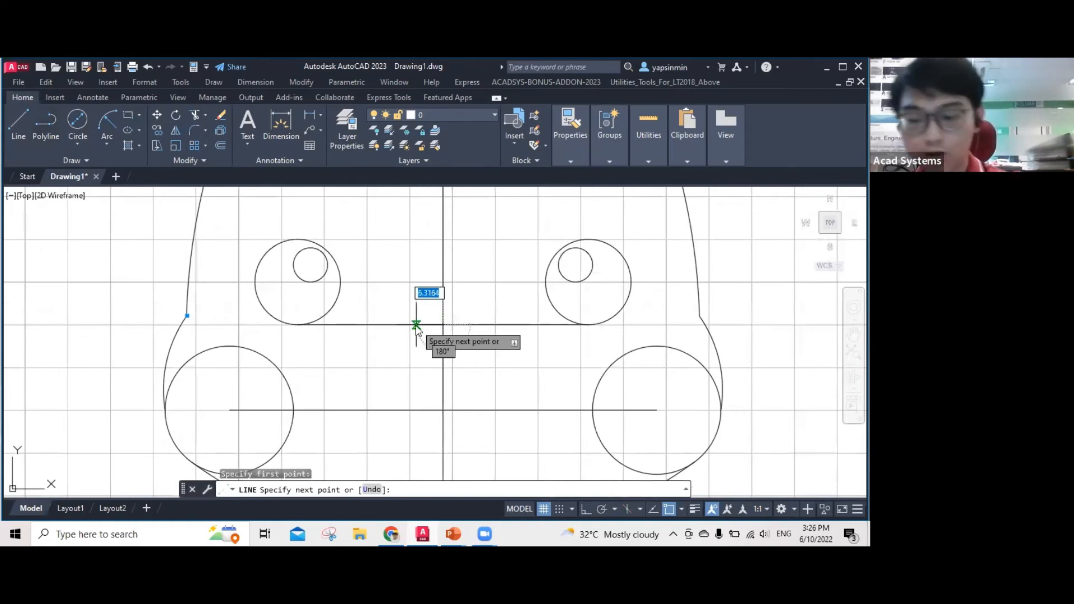
{"action": "type", "text": "3.5"}
{"action": "key", "text": "Return"}
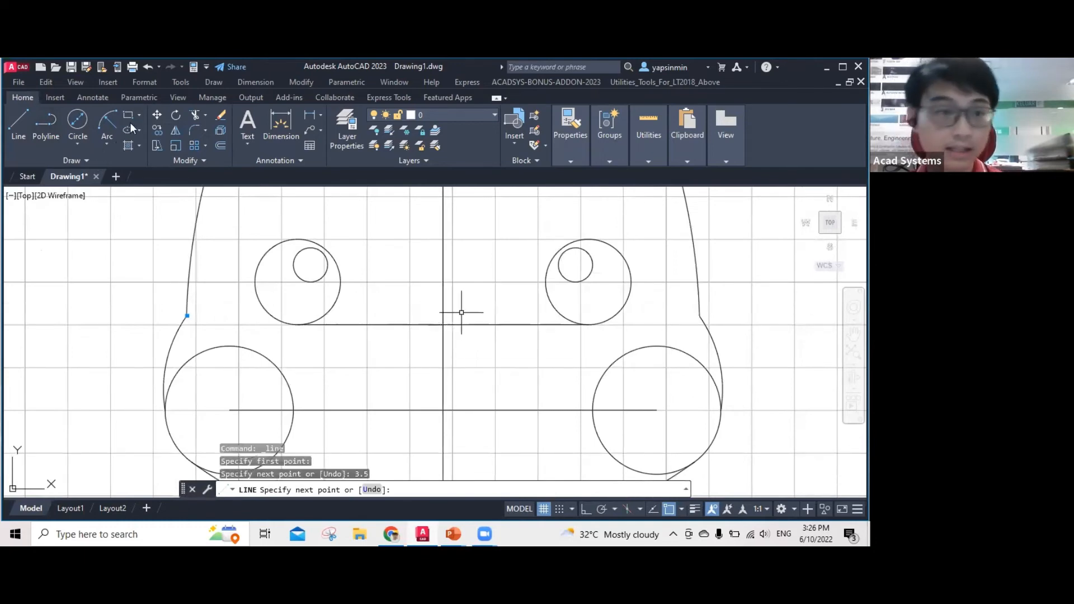
Draw a rectangle 7 wide and 5 high for the nose, extending downward from the outer end of the 3.5 line.
{"action": "left_click", "coordinate": [129, 117]}
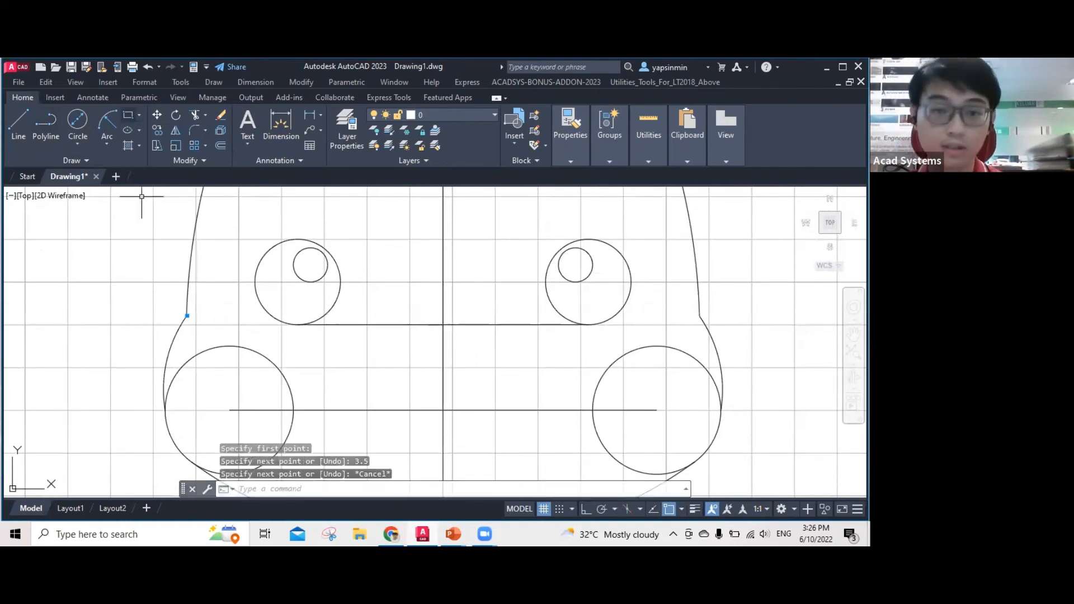
{"action": "left_click", "coordinate": [428, 325]}
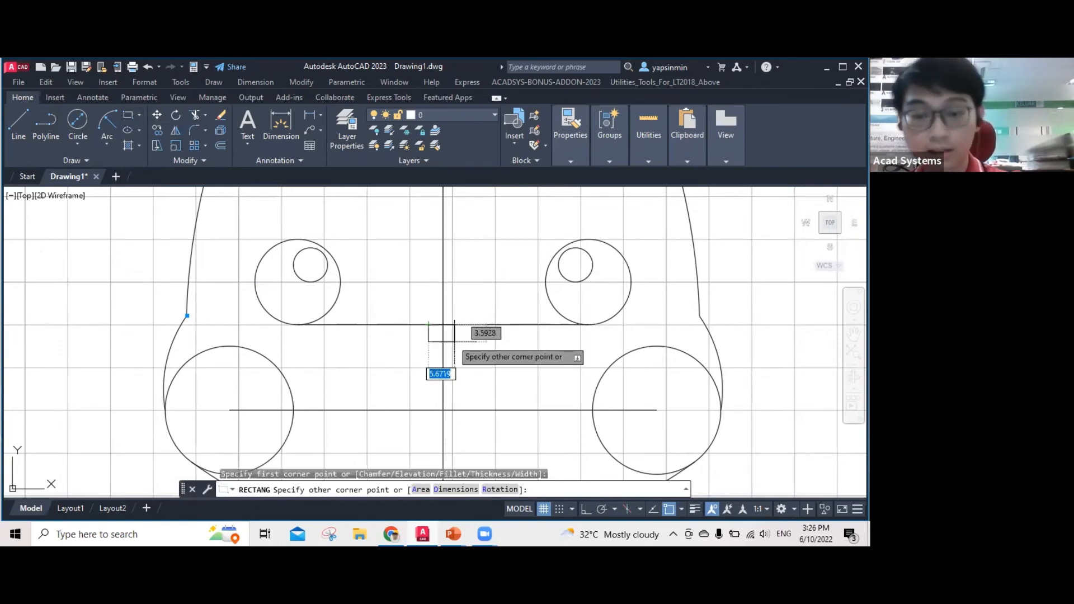
{"action": "type", "text": "7"}
{"action": "key", "text": "Tab"}
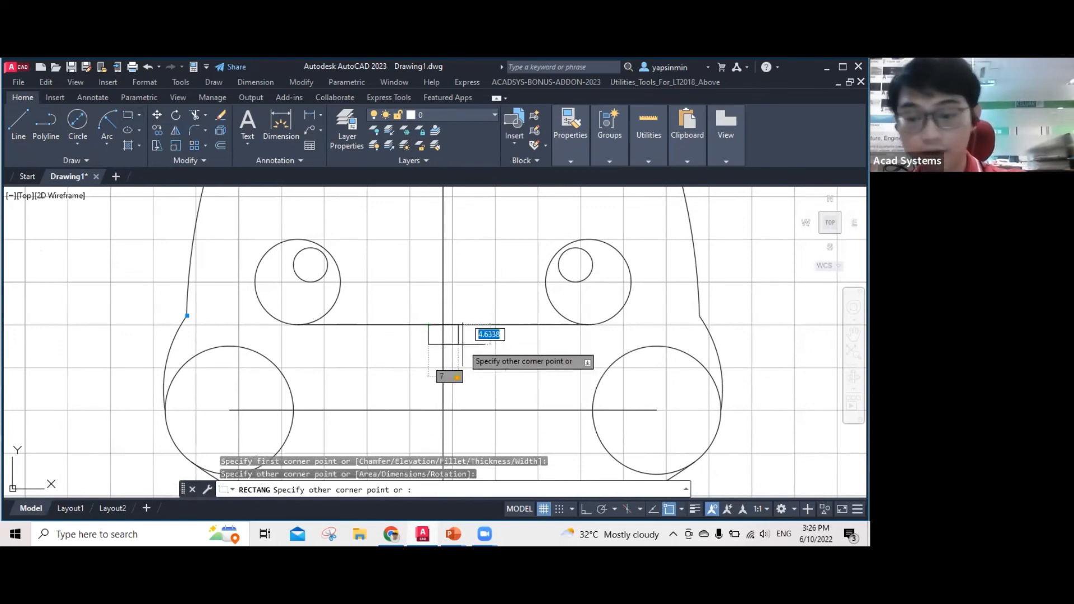
{"action": "type", "text": "5"}
{"action": "key", "text": "Return"}
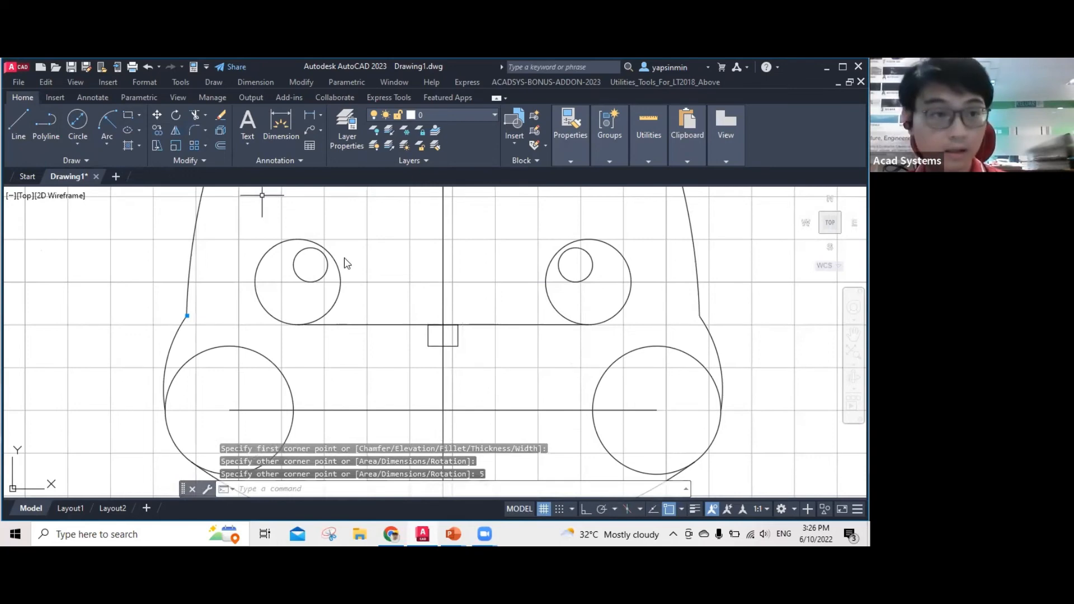
Erase the horizontal construction line between the two eyes.
{"action": "left_click", "coordinate": [19, 124]}
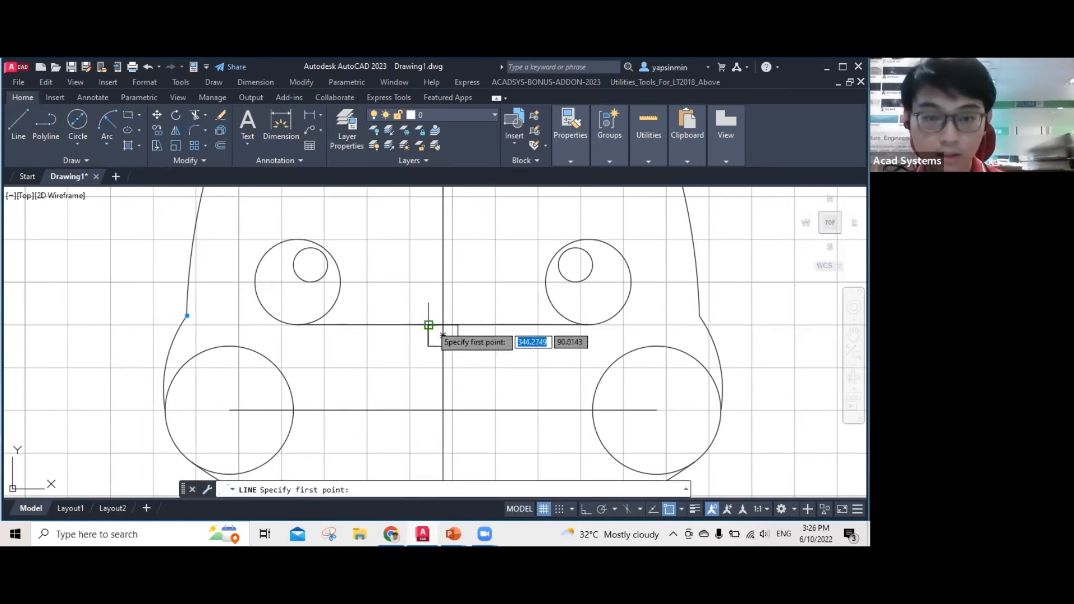
{"action": "key", "text": "Escape"}
{"action": "left_click", "coordinate": [488, 324]}
{"action": "key", "text": "Delete"}
Draw a V of two lines from the nose rectangle's upper corners to the midpoint of its lower edge.
{"action": "scroll", "coordinate": [446, 329], "scroll_direction": "up", "scroll_amount": 4}
{"action": "left_click", "coordinate": [19, 127]}
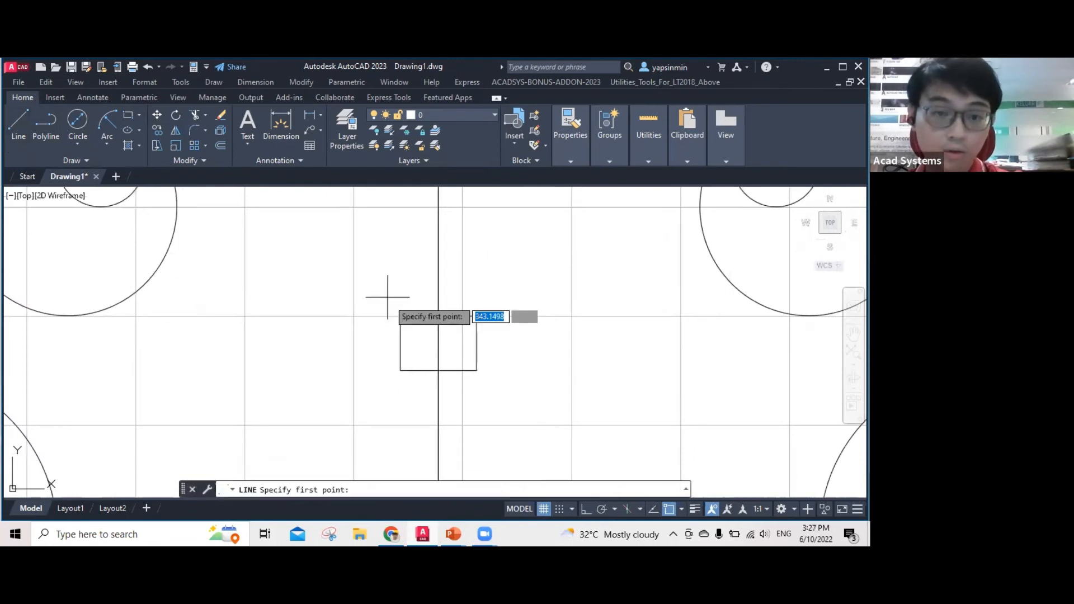
{"action": "left_click", "coordinate": [400, 316]}
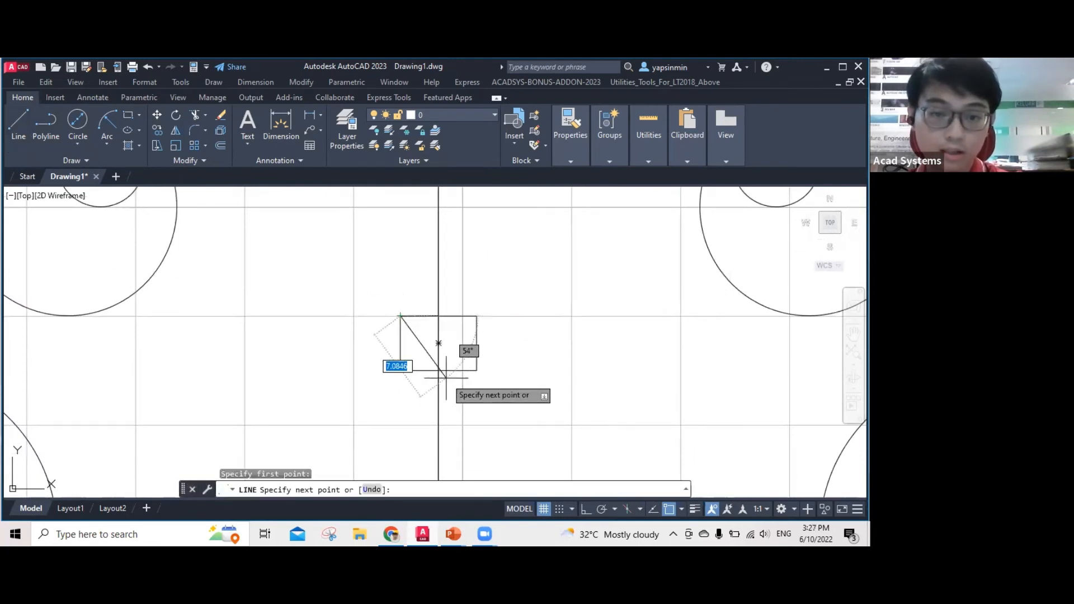
{"action": "left_click", "coordinate": [439, 370]}
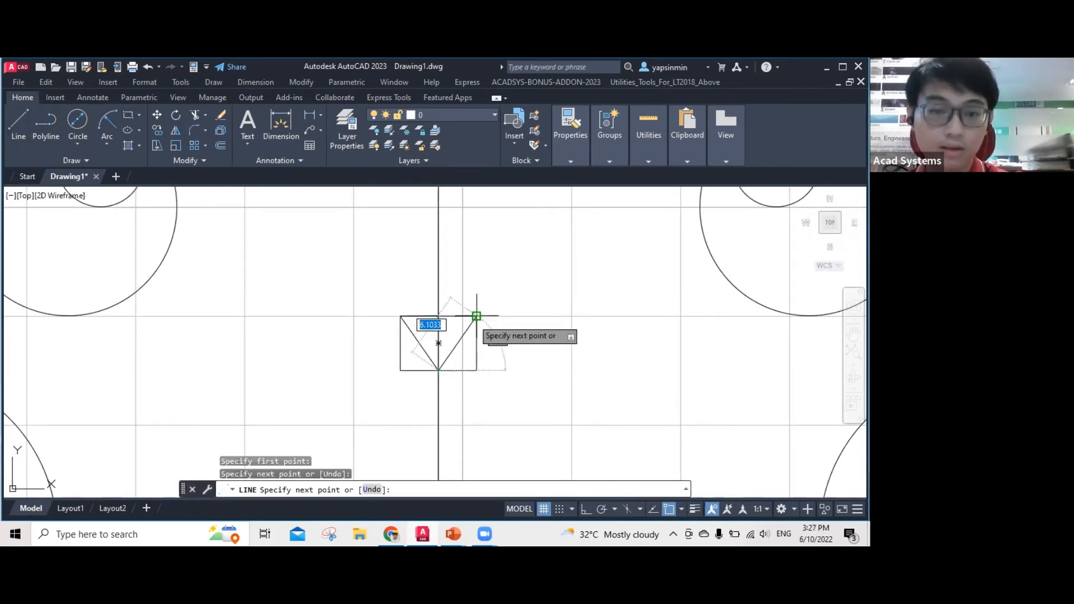
{"action": "left_click", "coordinate": [476, 316]}
{"action": "key", "text": "Escape"}
Replace the nose rectangle and the short 3.5 line with one horizontal line closing the top of the V.
{"action": "left_click", "coordinate": [477, 351]}
{"action": "key", "text": "Delete"}
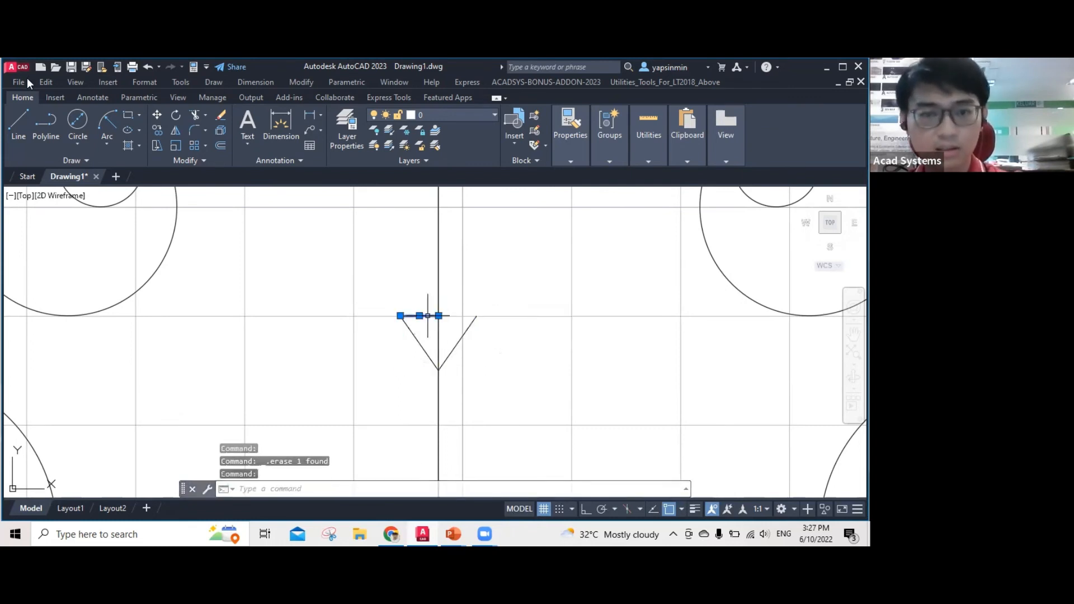
{"action": "left_click", "coordinate": [19, 124]}
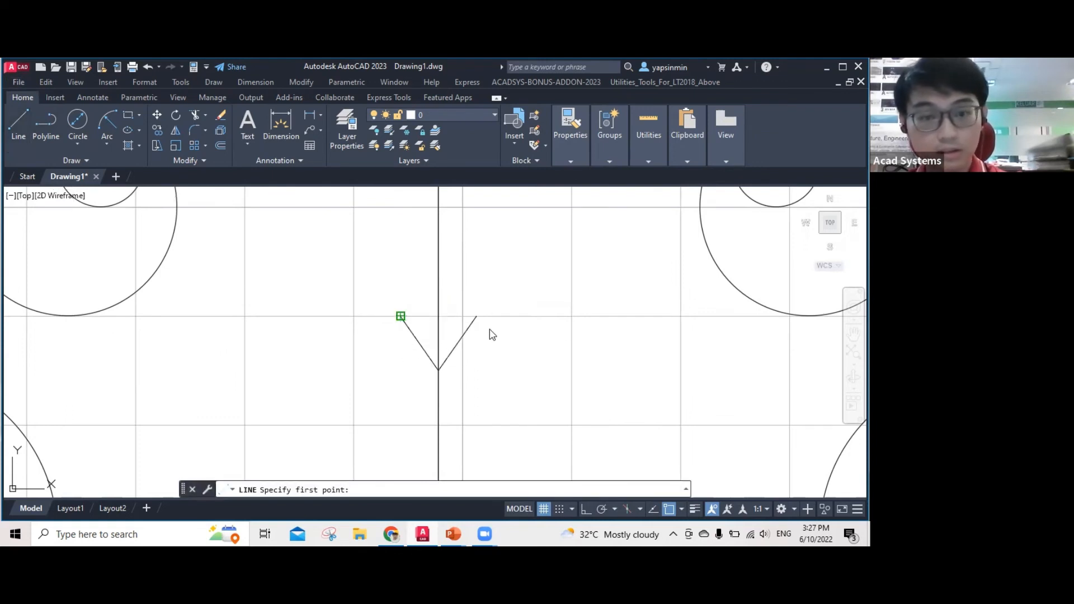
{"action": "left_click", "coordinate": [401, 316]}
{"action": "left_click", "coordinate": [477, 316]}
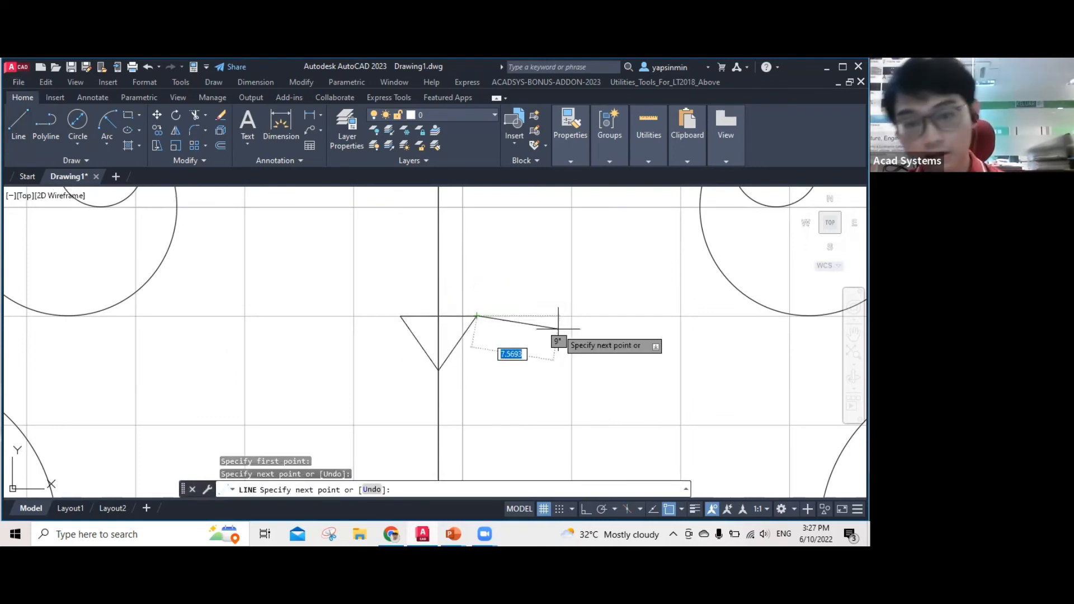
{"action": "key", "text": "Escape"}
Examine the nose's corner radius on the reference drawing.
{"action": "scroll", "coordinate": [557, 328], "scroll_direction": "down", "scroll_amount": 6}
{"action": "middle_click_drag", "start_coordinate": [100, 322], "coordinate": [443, 336]}
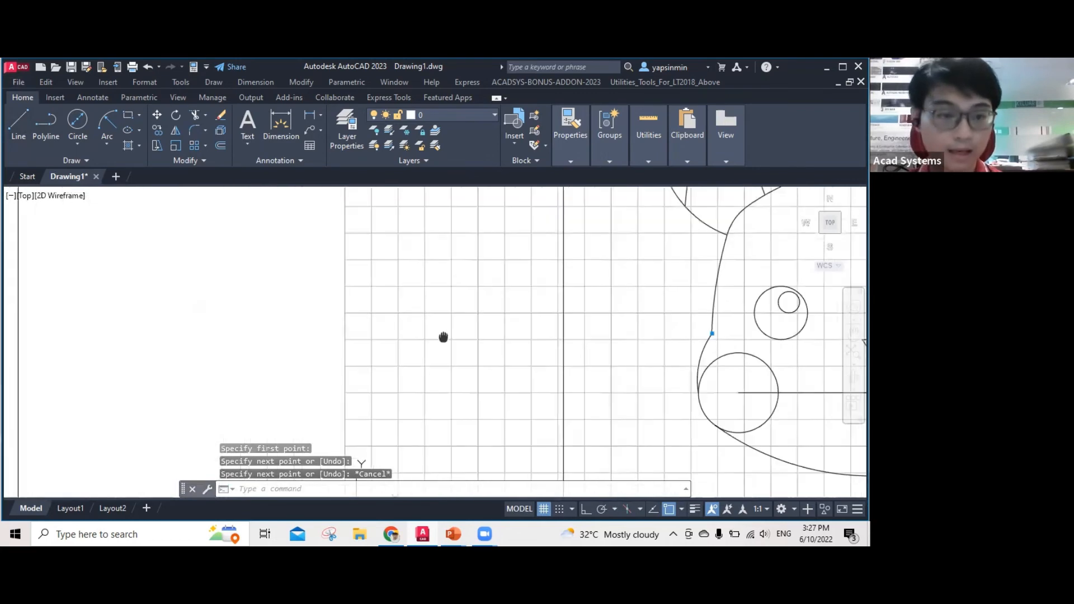
{"action": "scroll", "coordinate": [426, 337], "scroll_direction": "up", "scroll_amount": 7}
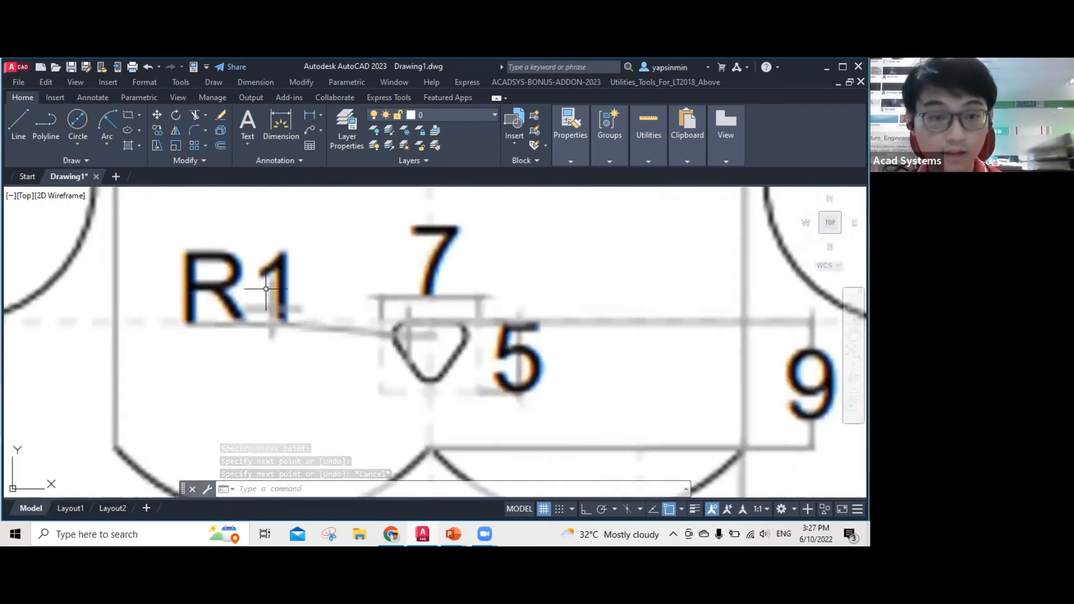
{"action": "scroll", "coordinate": [263, 303], "scroll_direction": "down", "scroll_amount": 2}
{"action": "scroll", "coordinate": [266, 304], "scroll_direction": "down", "scroll_amount": 4}
{"action": "middle_click_drag", "start_coordinate": [699, 291], "coordinate": [185, 291]}
{"action": "mouse_move", "coordinate": [783, 330]}
{"action": "middle_mouse_down"}
{"action": "mouse_move", "coordinate": [554, 334]}
{"action": "mouse_move", "coordinate": [147, 369]}
{"action": "middle_mouse_up"}
Fillet the upper-left corner of the nose triangle with a radius of 1.
{"action": "left_click", "coordinate": [193, 131]}
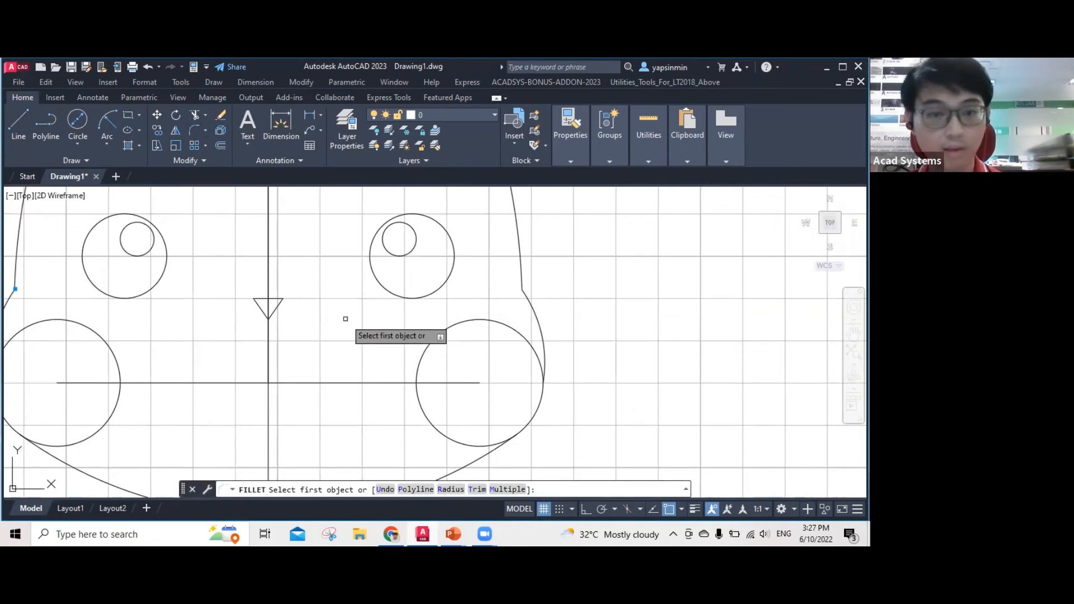
{"action": "type", "text": "r"}
{"action": "key", "text": "Return"}
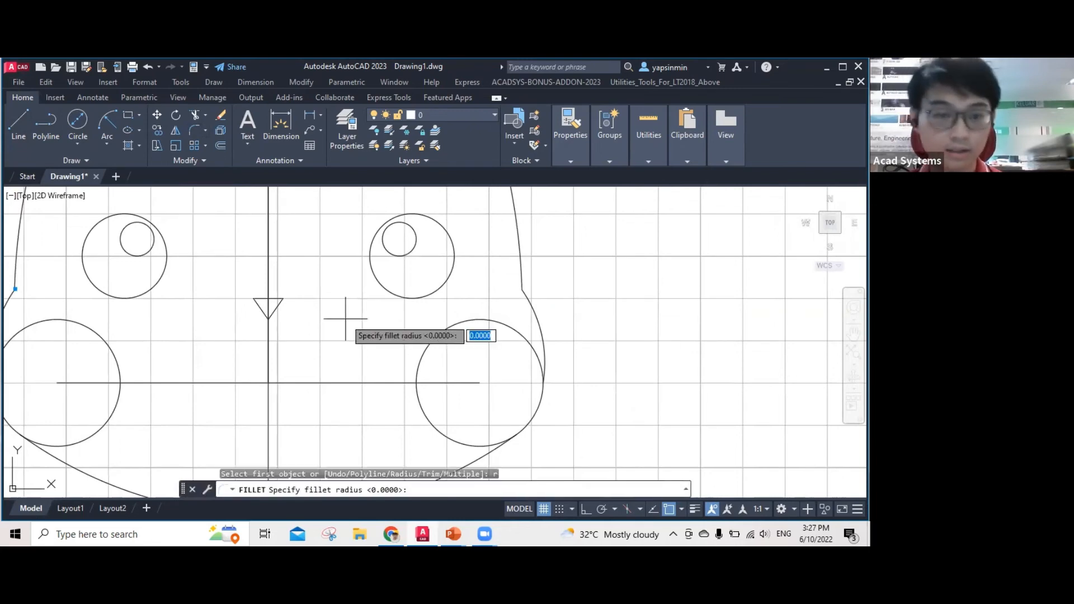
{"action": "middle_click_drag", "start_coordinate": [345, 318], "coordinate": [377, 322]}
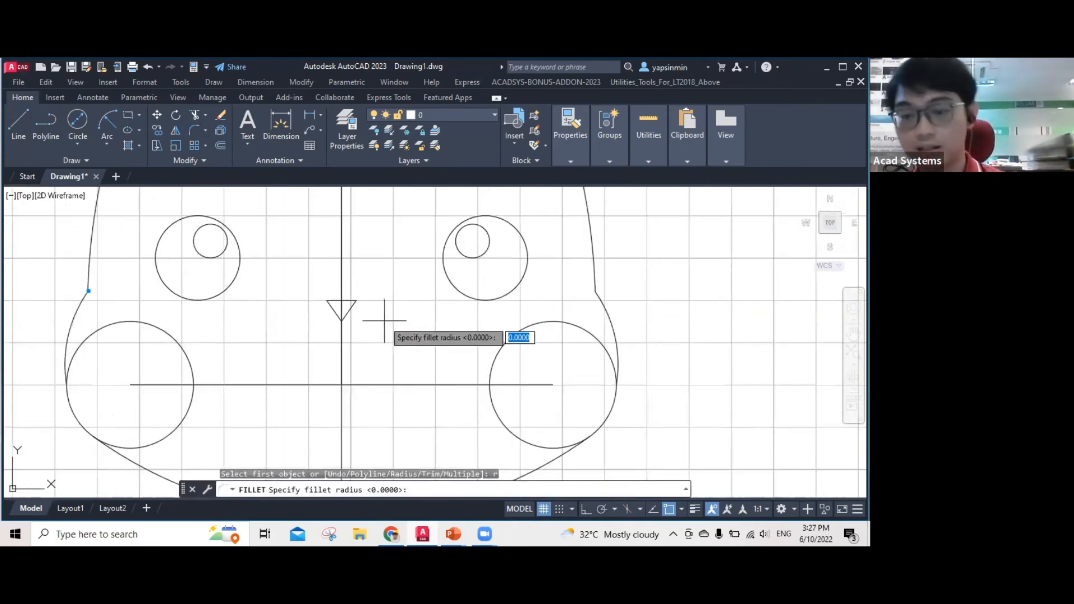
{"action": "type", "text": "1"}
{"action": "key", "text": "Return"}
{"action": "scroll", "coordinate": [326, 308], "scroll_direction": "up", "scroll_amount": 4}
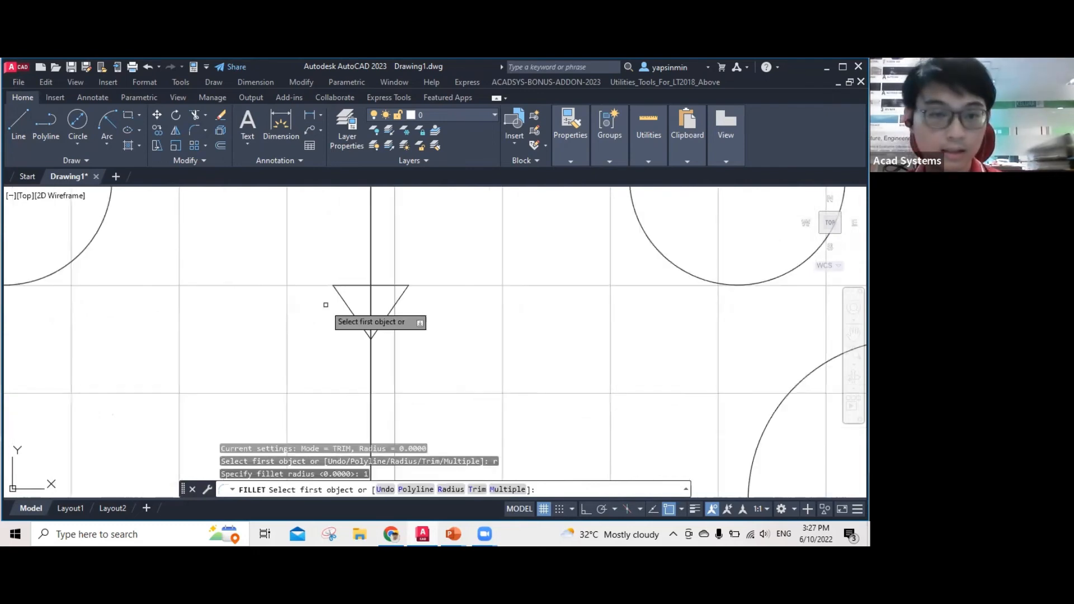
{"action": "left_click", "coordinate": [353, 287]}
{"action": "left_click", "coordinate": [370, 330]}
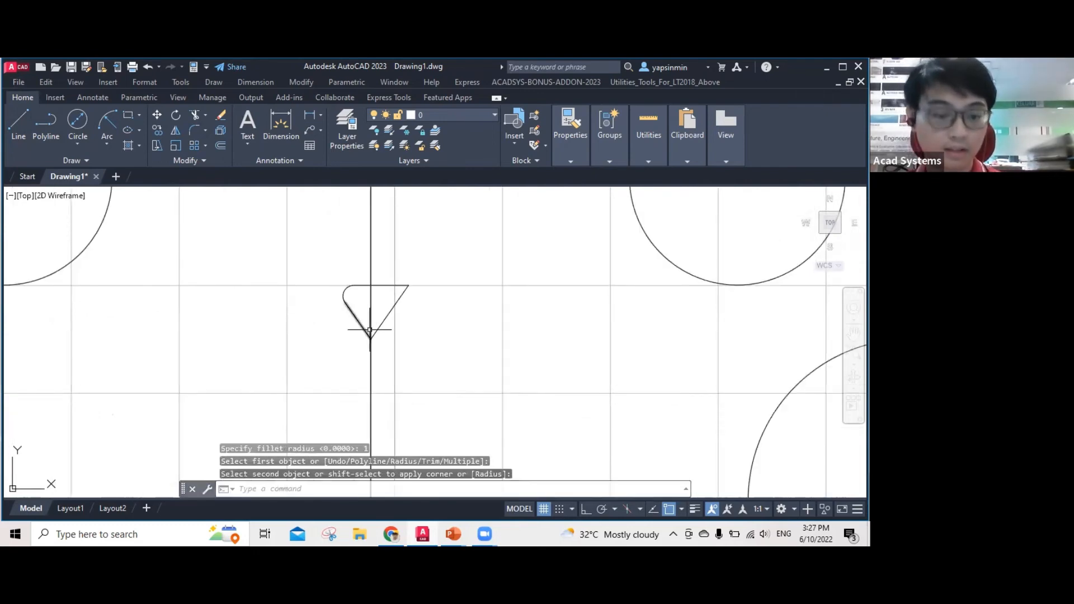
Fillet the upper-right and lower corners of the nose triangle with the same radius of 1.
{"action": "key", "text": "Return"}
{"action": "left_click", "coordinate": [387, 286]}
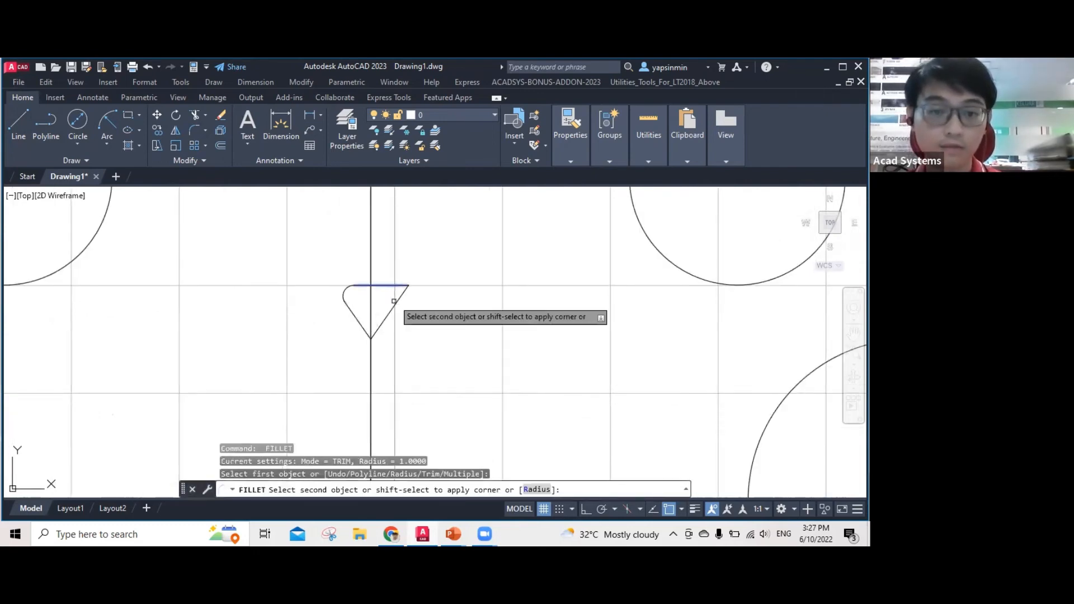
{"action": "left_click", "coordinate": [394, 301]}
{"action": "key", "text": "Return"}
{"action": "left_click", "coordinate": [363, 320]}
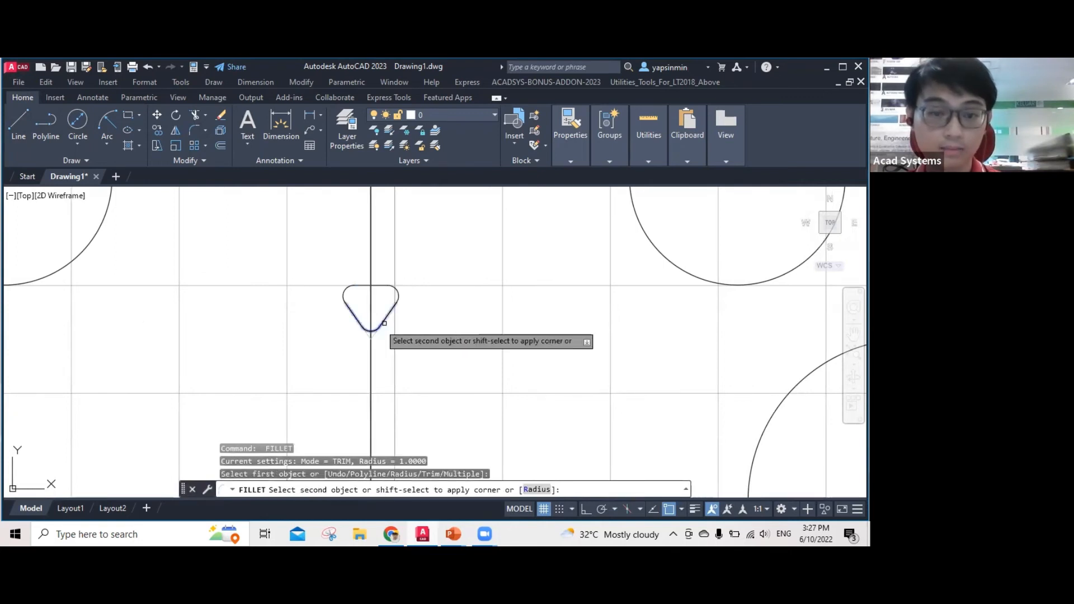
{"action": "key", "text": "Escape"}
Examine the mouth's dimensions and its offset from the nose on the reference drawing.
{"action": "scroll", "coordinate": [449, 356], "scroll_direction": "down", "scroll_amount": 4}
{"action": "middle_click_drag", "start_coordinate": [451, 361], "coordinate": [783, 342]}
{"action": "scroll", "coordinate": [401, 340], "scroll_direction": "down", "scroll_amount": 2}
{"action": "middle_click_drag", "start_coordinate": [401, 341], "coordinate": [694, 337]}
{"action": "scroll", "coordinate": [338, 347], "scroll_direction": "up", "scroll_amount": 4}
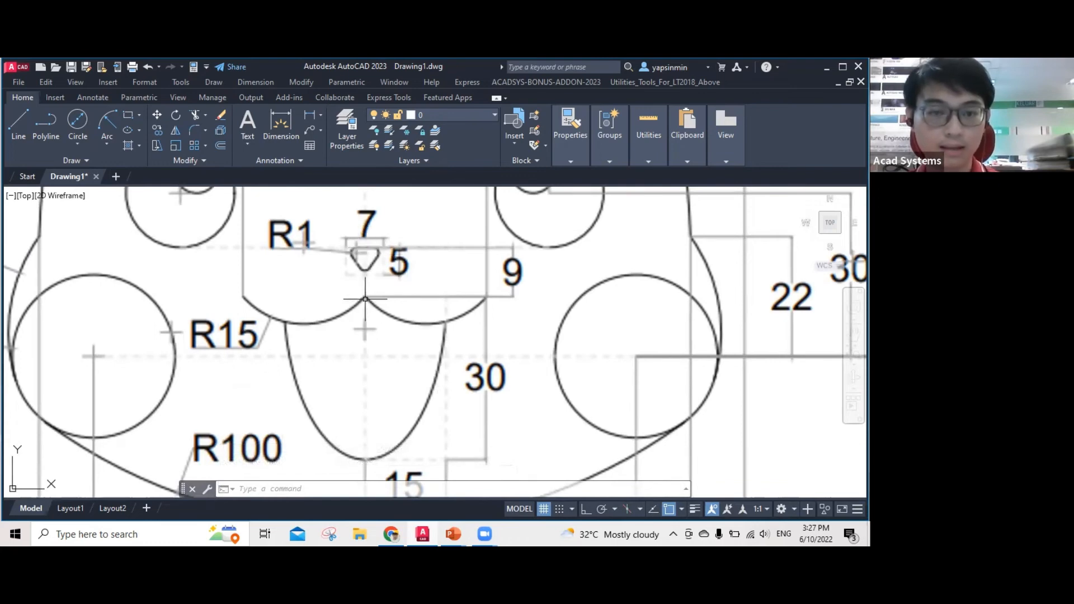
{"action": "scroll", "coordinate": [752, 313], "scroll_direction": "down", "scroll_amount": 4}
{"action": "middle_click_drag", "start_coordinate": [752, 313], "coordinate": [237, 290]}
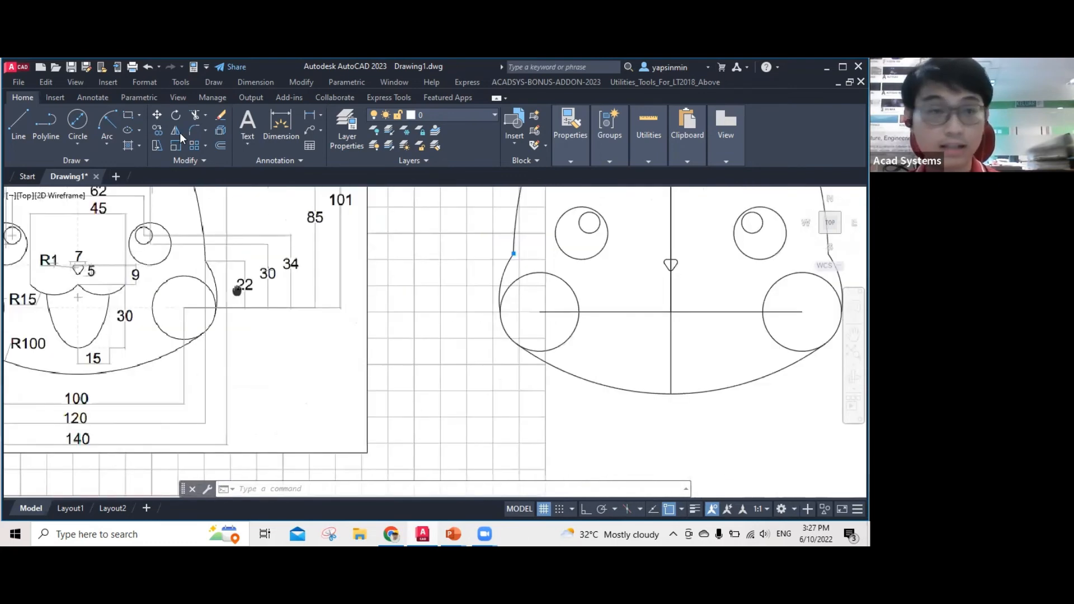
{"action": "middle_click_drag", "start_coordinate": [676, 293], "coordinate": [621, 317]}
Offset the nose's top line downward by 9 to mark the mouth's centre point.
{"action": "left_click", "coordinate": [220, 146]}
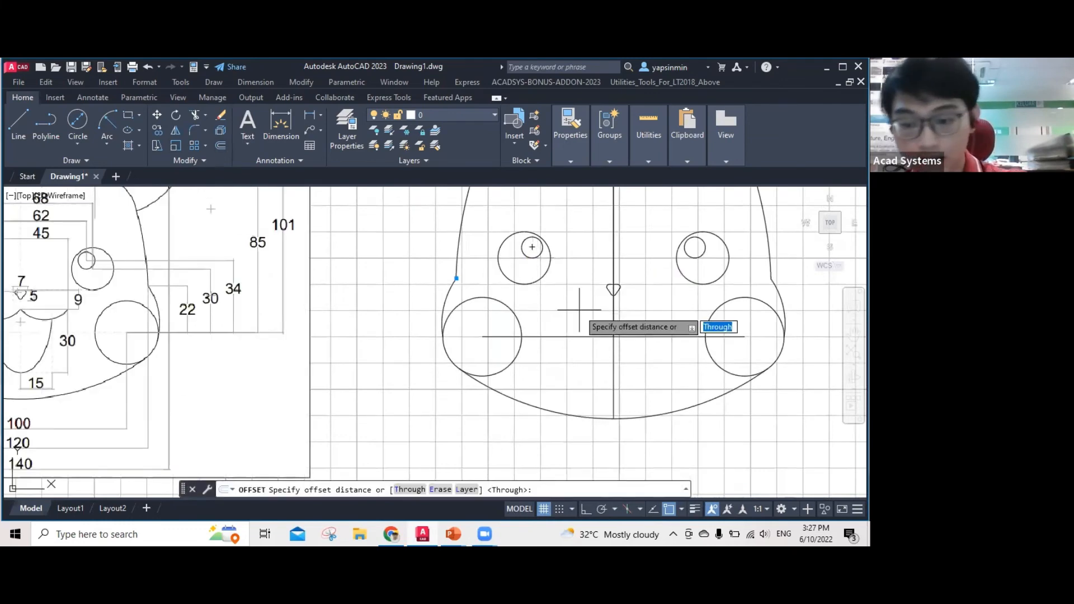
{"action": "type", "text": "9"}
{"action": "key", "text": "Return"}
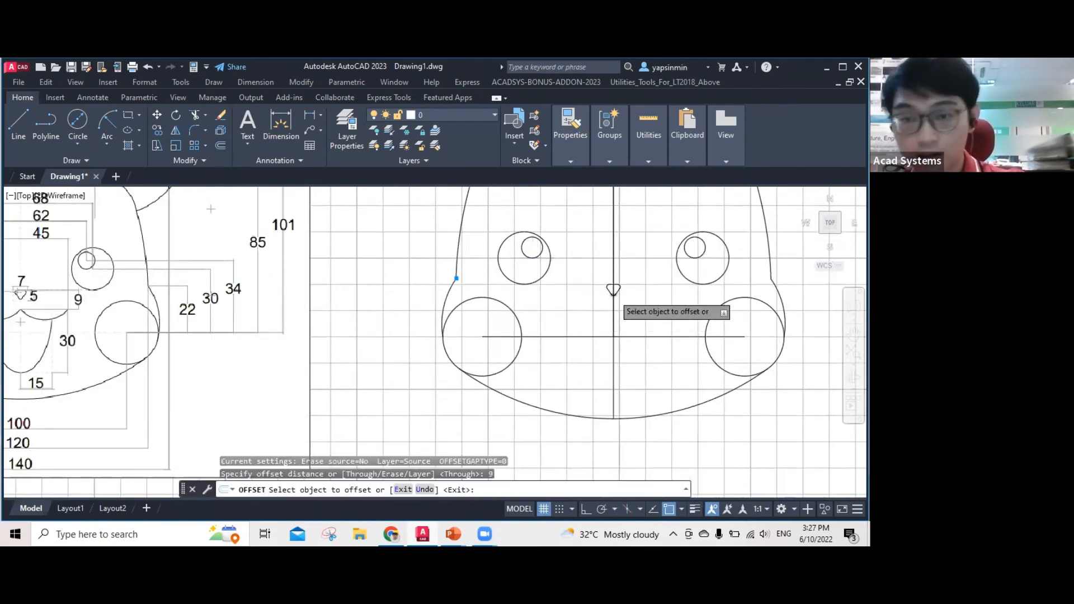
{"action": "scroll", "coordinate": [614, 295], "scroll_direction": "up", "scroll_amount": 4}
{"action": "left_click", "coordinate": [606, 267]}
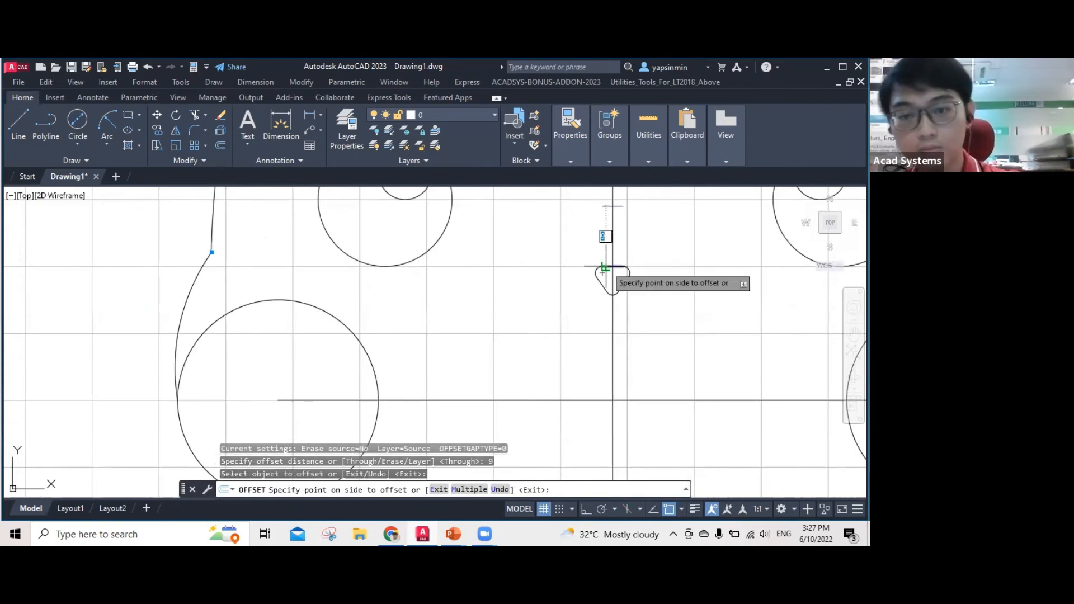
{"action": "left_click", "coordinate": [601, 353]}
{"action": "key", "text": "Escape"}
{"action": "scroll", "coordinate": [556, 359], "scroll_direction": "down", "scroll_amount": 3}
{"action": "middle_click_drag", "start_coordinate": [556, 360], "coordinate": [682, 345]}
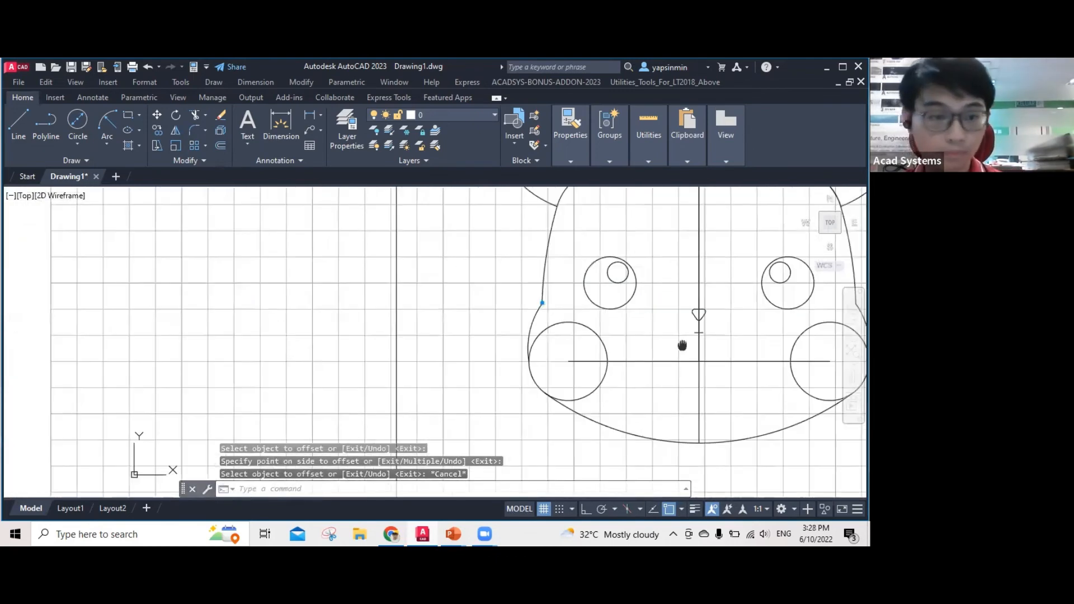
Erase the short offset line below the nose.
{"action": "scroll", "coordinate": [383, 395], "scroll_direction": "up", "scroll_amount": 2}
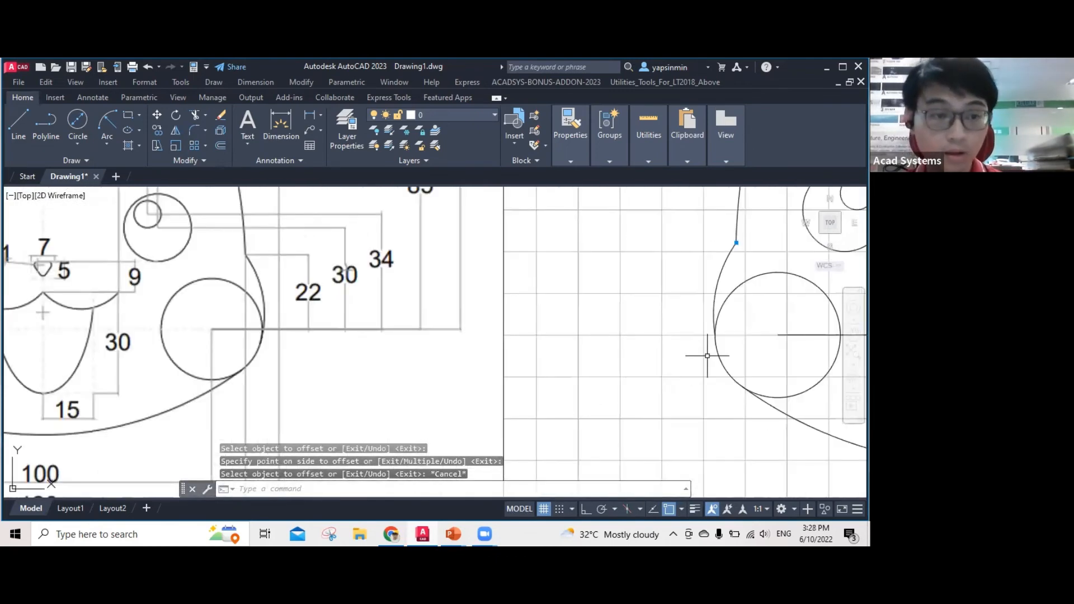
{"action": "scroll", "coordinate": [733, 337], "scroll_direction": "down", "scroll_amount": 2}
{"action": "middle_click_drag", "start_coordinate": [727, 337], "coordinate": [618, 358]}
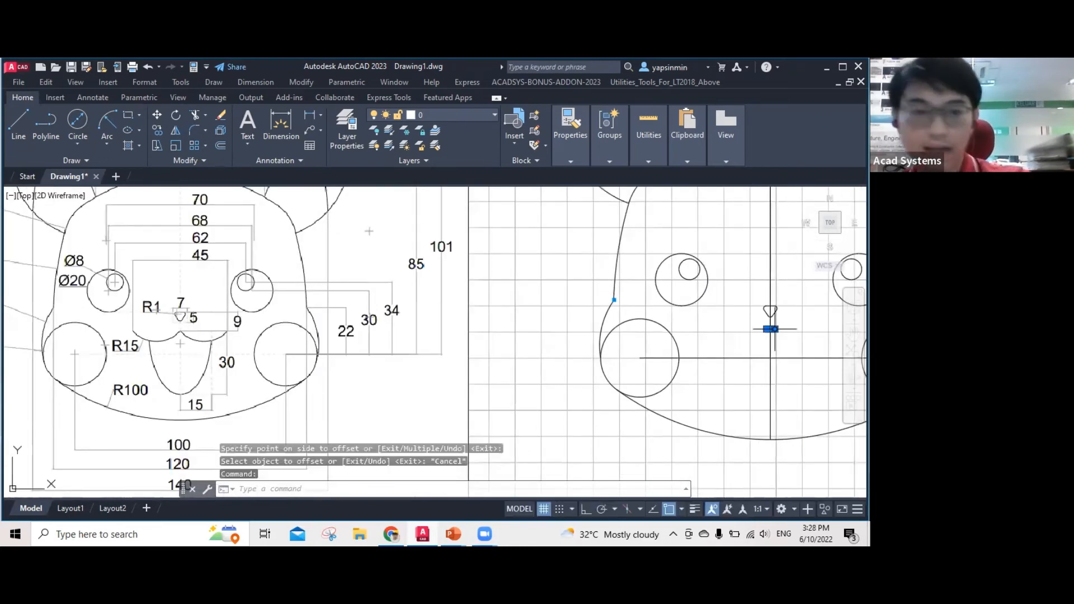
{"action": "key", "text": "Delete"}
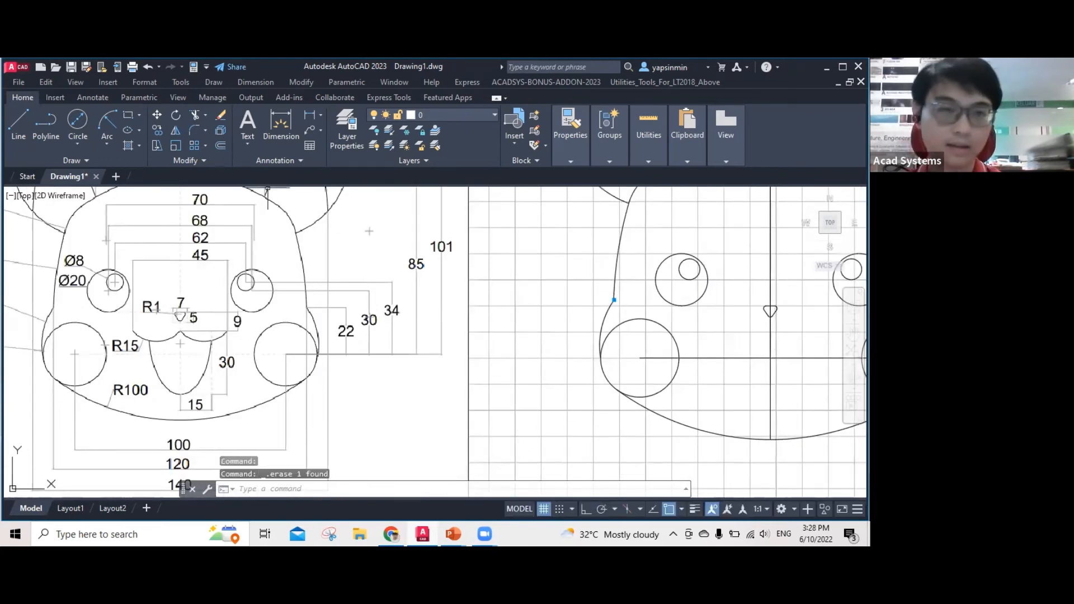
Draw a 45 by 9 rectangle downward from the midpoint of the nose's top line.
{"action": "left_click", "coordinate": [128, 114]}
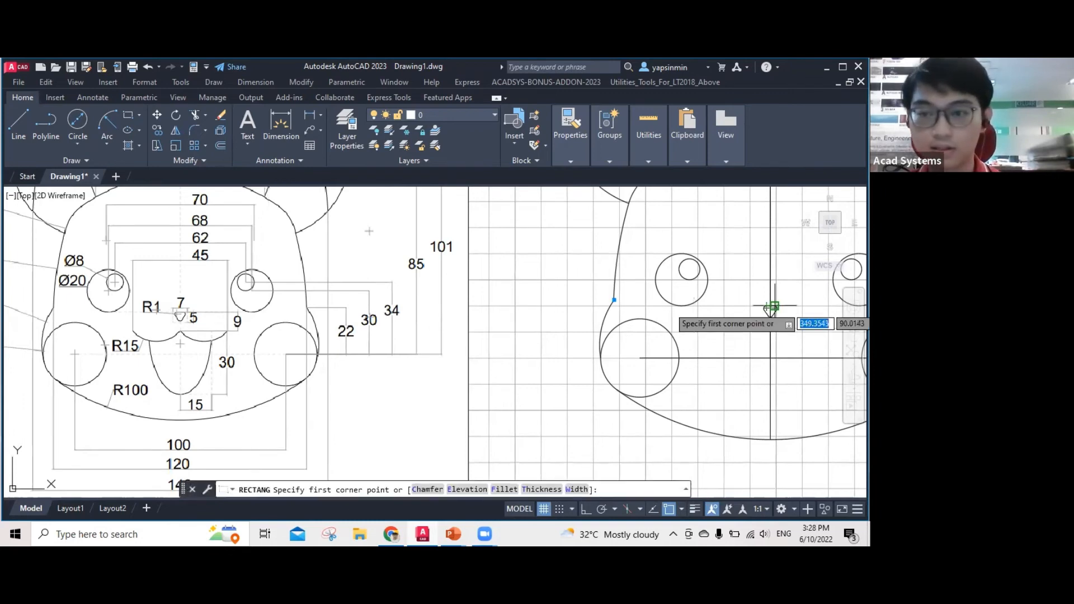
{"action": "scroll", "coordinate": [772, 309], "scroll_direction": "up", "scroll_amount": 2}
{"action": "scroll", "coordinate": [771, 309], "scroll_direction": "up", "scroll_amount": 2}
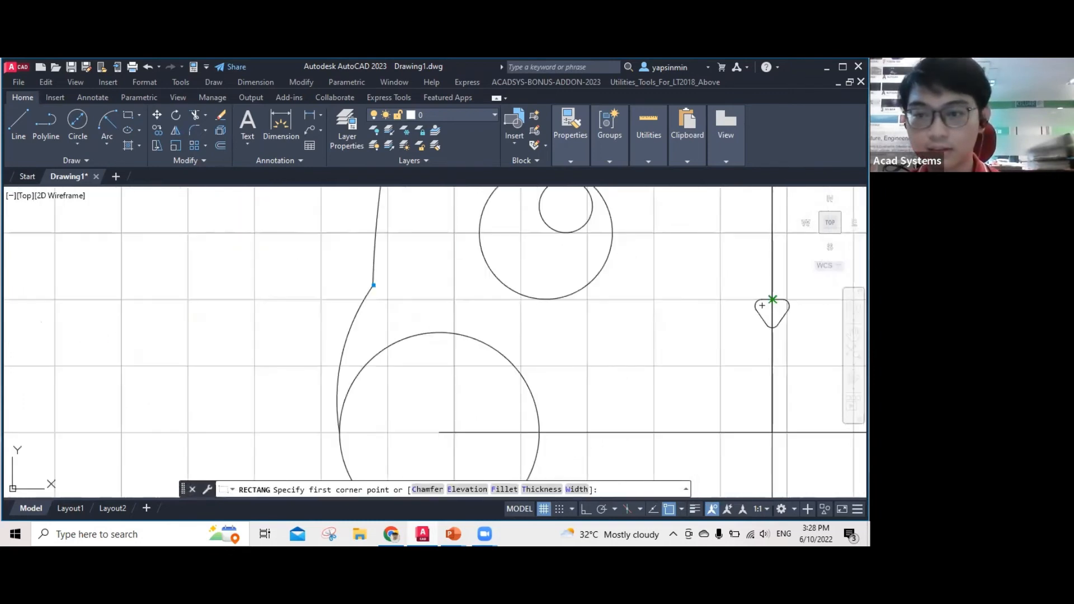
{"action": "left_click", "coordinate": [772, 300]}
{"action": "scroll", "coordinate": [772, 302], "scroll_direction": "down", "scroll_amount": 4}
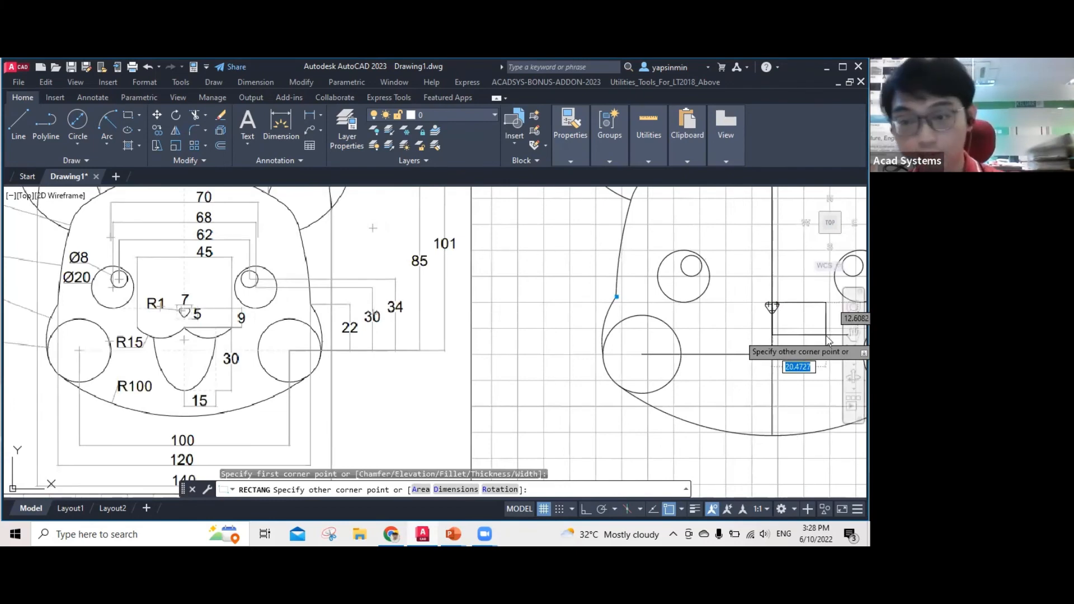
{"action": "type", "text": "45"}
{"action": "key", "text": "Tab"}
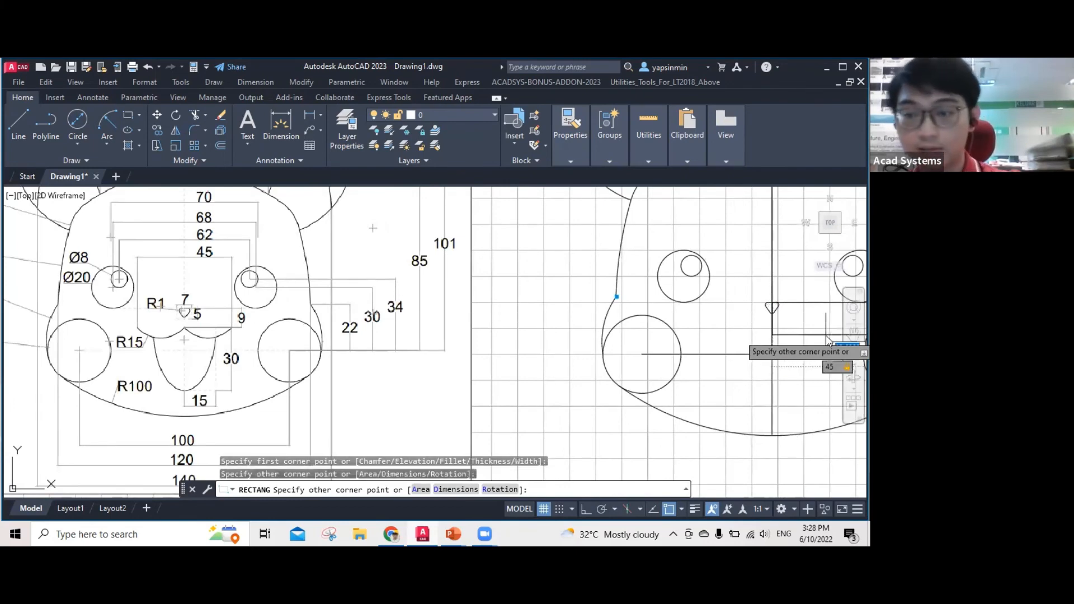
{"action": "type", "text": "9"}
{"action": "key", "text": "Return"}
Erase the 45 by 9 rectangle beside the nose.
{"action": "middle_click_drag", "start_coordinate": [791, 339], "coordinate": [664, 353]}
{"action": "left_click", "coordinate": [761, 326]}
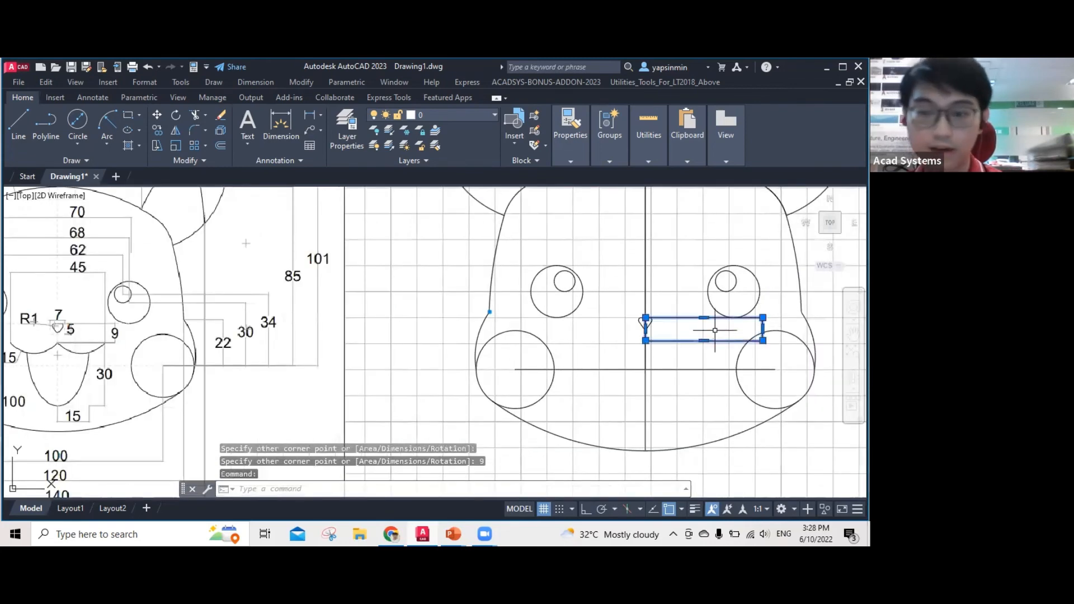
{"action": "key", "text": "Delete"}
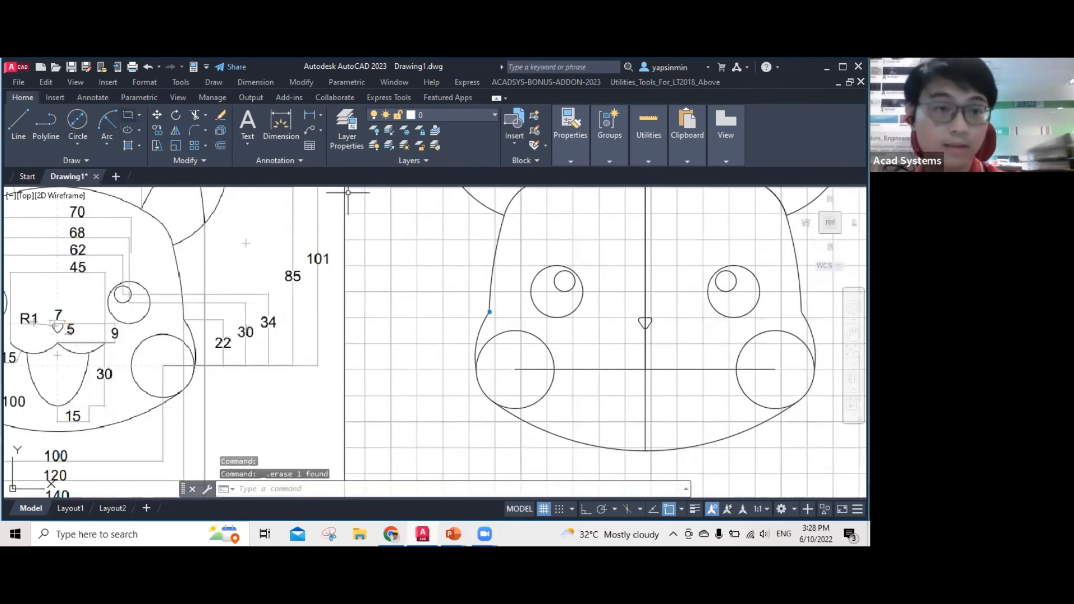
Draw a 22.5 by 9 construction rectangle down and to the right from the midpoint of the nose's top line.
{"action": "left_click", "coordinate": [128, 115]}
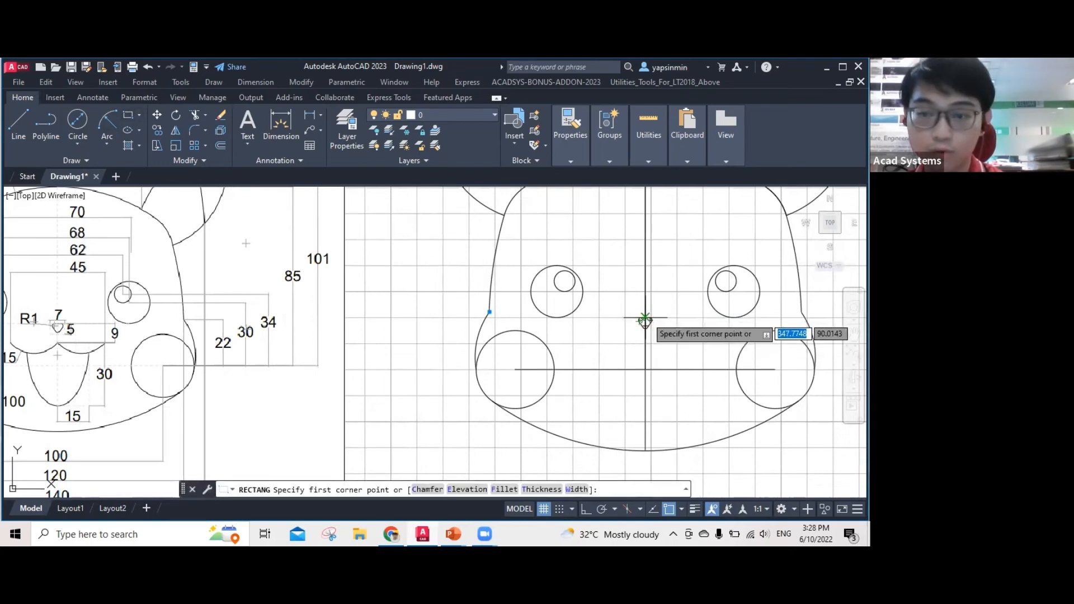
{"action": "left_click", "coordinate": [645, 318]}
{"action": "type", "text": "22.5"}
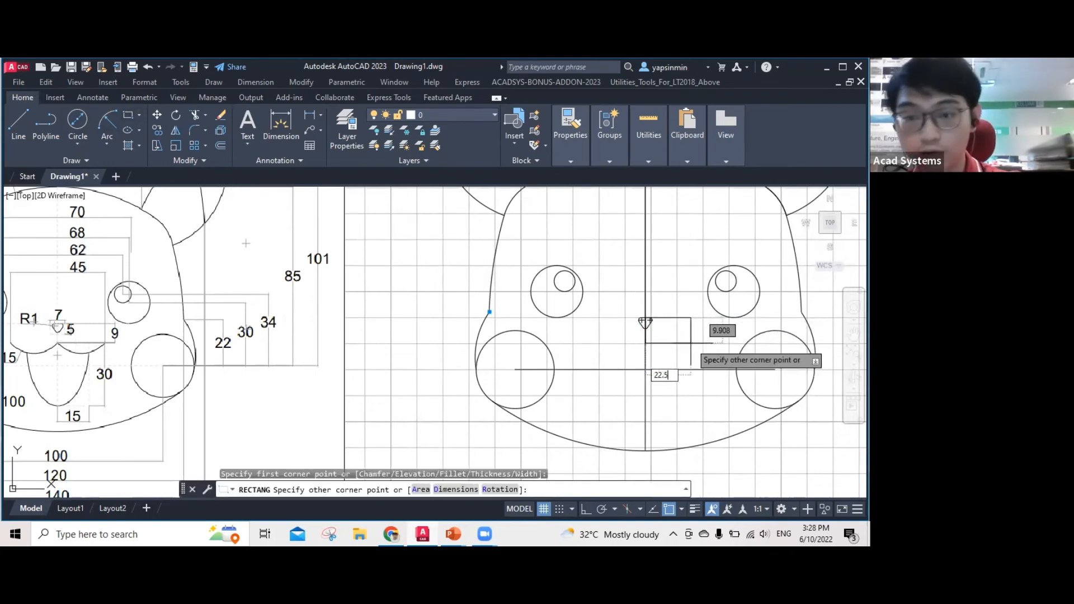
{"action": "key", "text": "Tab"}
{"action": "type", "text": "9"}
{"action": "key", "text": "Return"}
{"action": "key", "text": "Escape"}
Draw a downward-bulging arc of radius 15 between the construction rectangle's two lower corners, and erase the rectangle.
{"action": "middle_click_drag", "start_coordinate": [674, 357], "coordinate": [729, 348]}
{"action": "middle_click_drag", "start_coordinate": [386, 371], "coordinate": [490, 366]}
{"action": "middle_click_drag", "start_coordinate": [355, 355], "coordinate": [257, 363]}
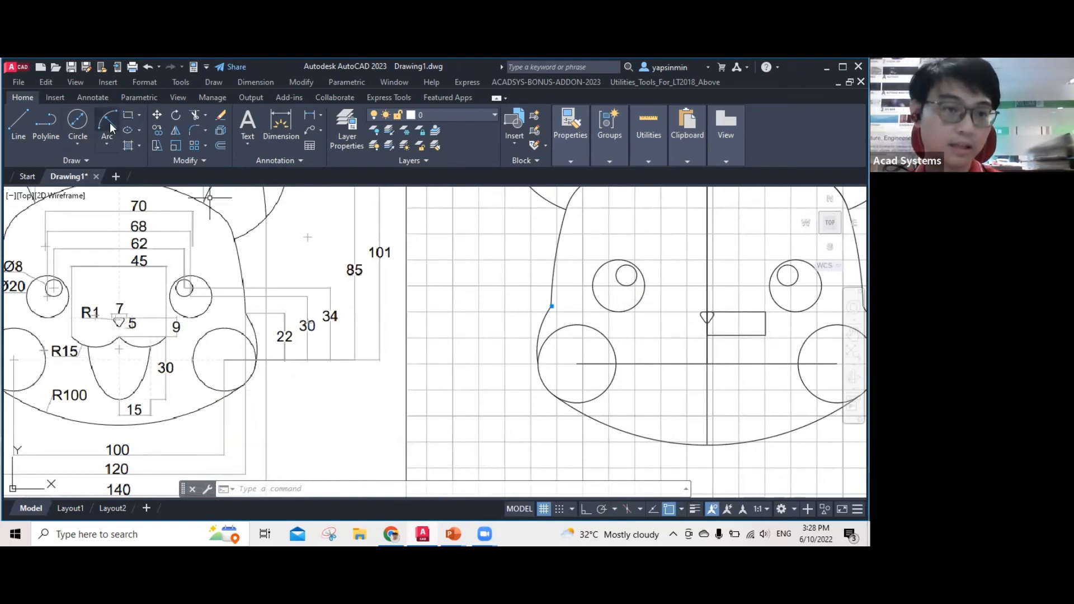
{"action": "left_click", "coordinate": [105, 142]}
{"action": "left_click", "coordinate": [149, 325]}
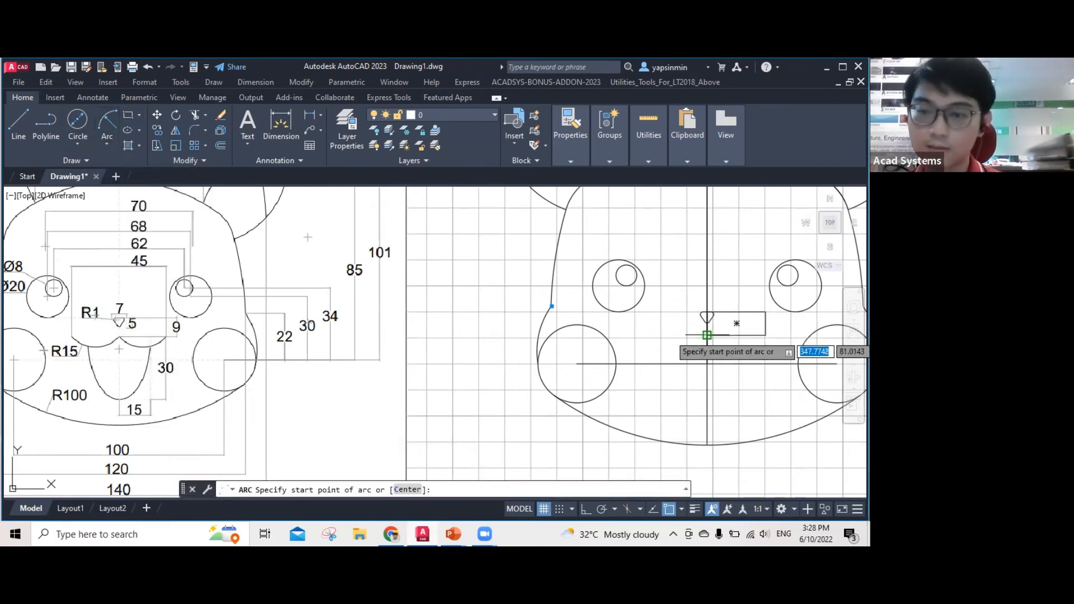
{"action": "left_click", "coordinate": [707, 335]}
{"action": "left_click", "coordinate": [766, 335]}
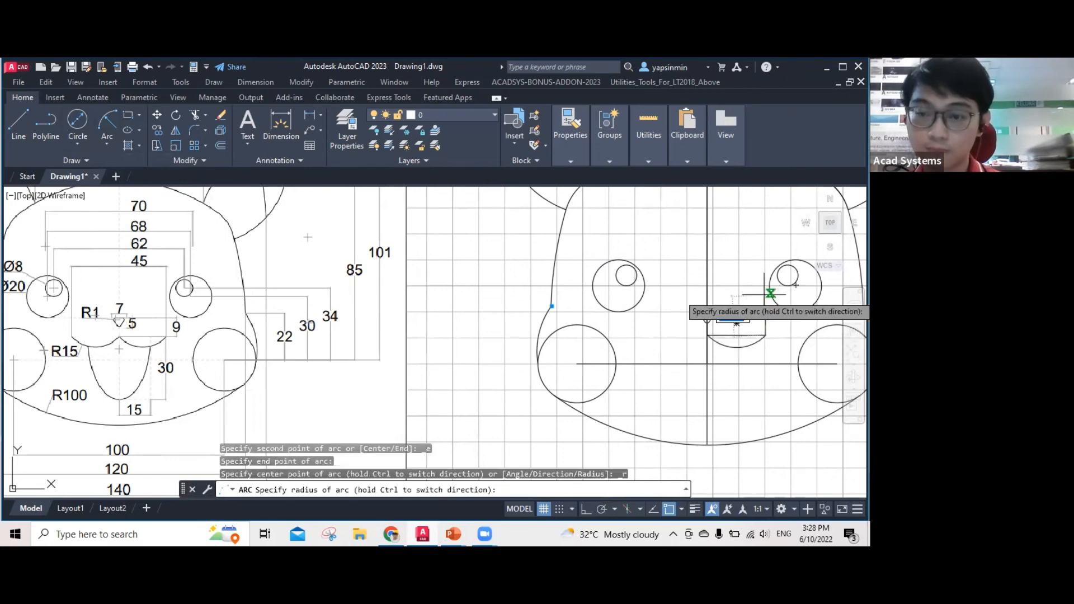
{"action": "type", "text": "15"}
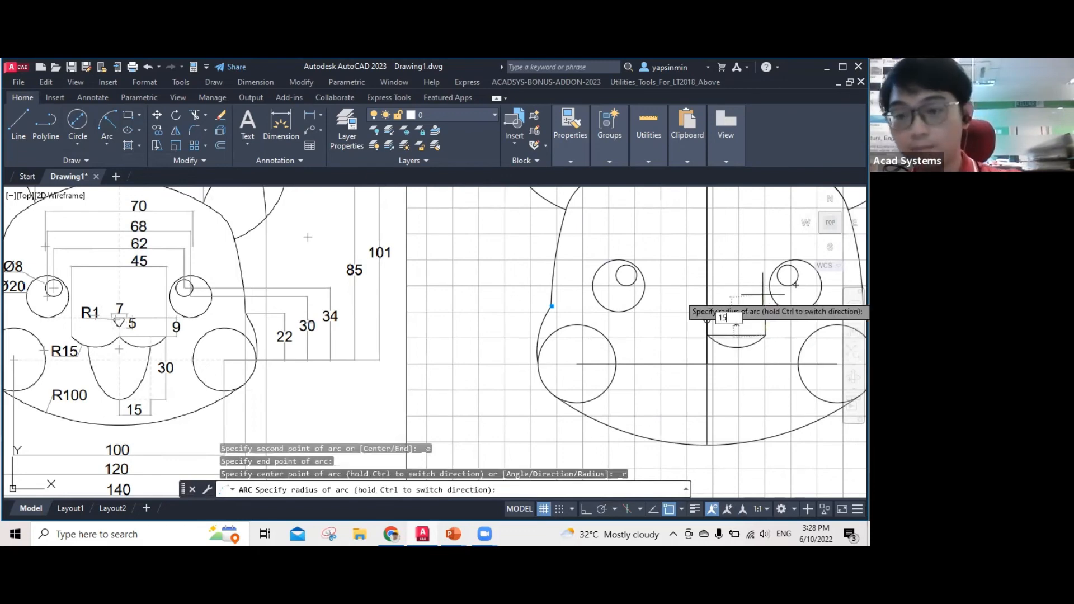
{"action": "key", "text": "Return"}
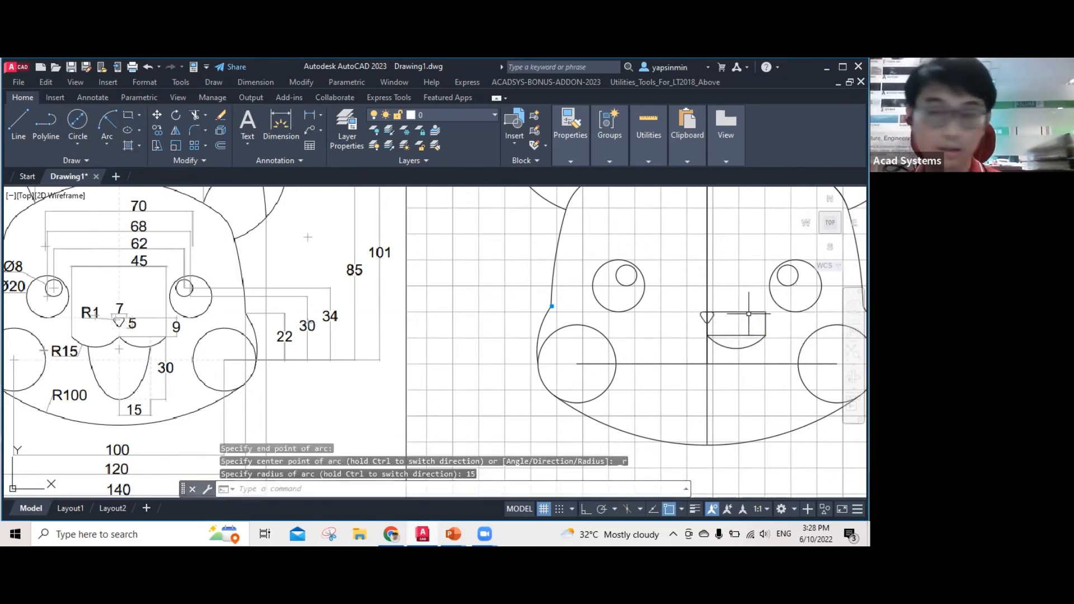
{"action": "left_click", "coordinate": [748, 313]}
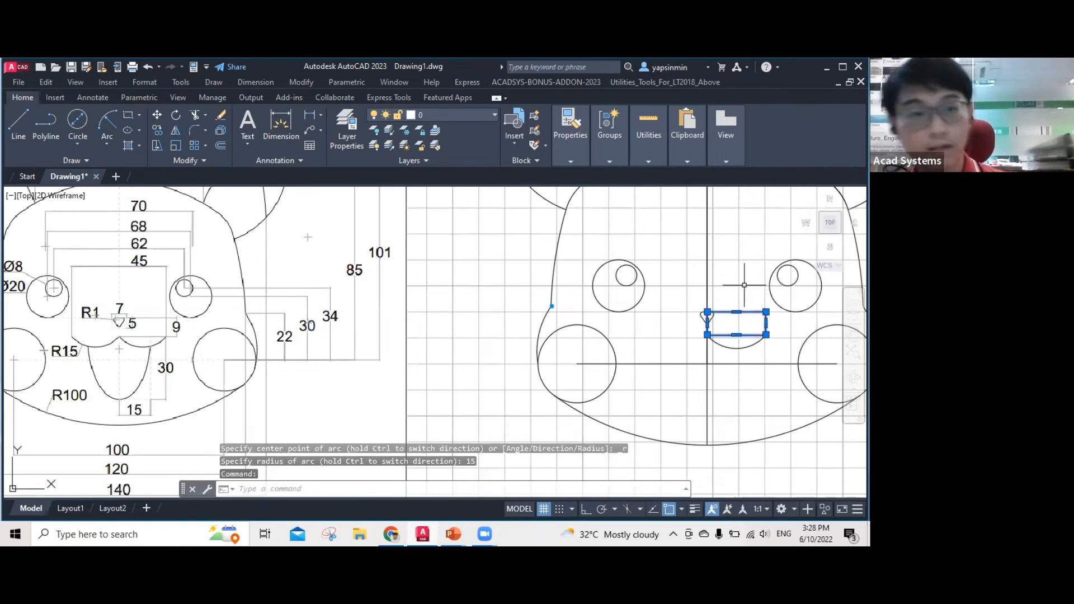
{"action": "key", "text": "Delete"}
Draw an ellipse centred where the mouth arc meets the vertical centre line, with a vertical half-axis of 30 and a horizontal half-axis of 15.
{"action": "middle_click_drag", "start_coordinate": [177, 347], "coordinate": [236, 307]}
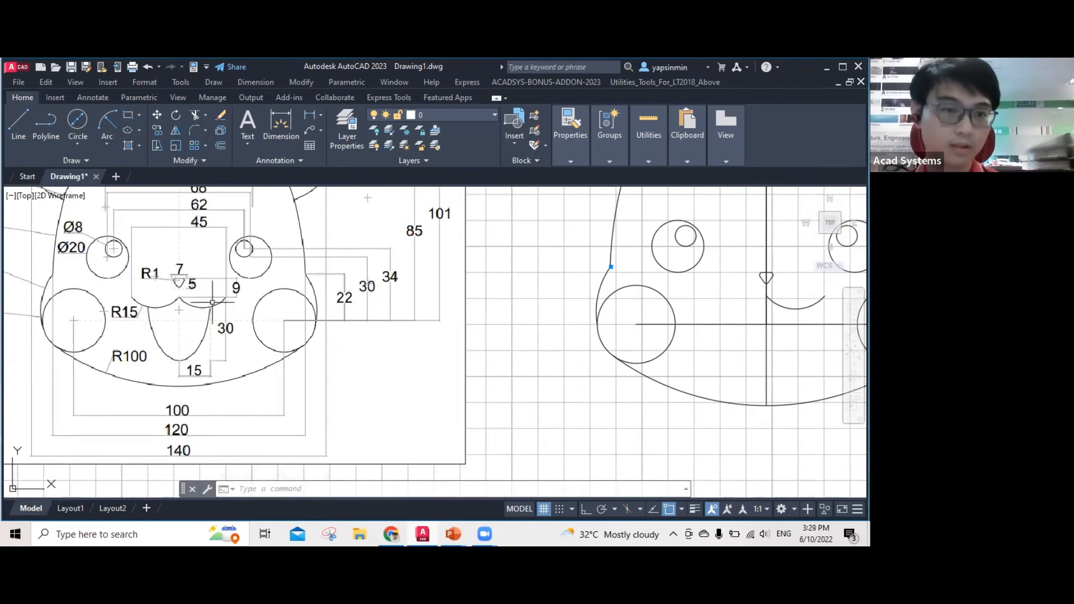
{"action": "left_click", "coordinate": [129, 115]}
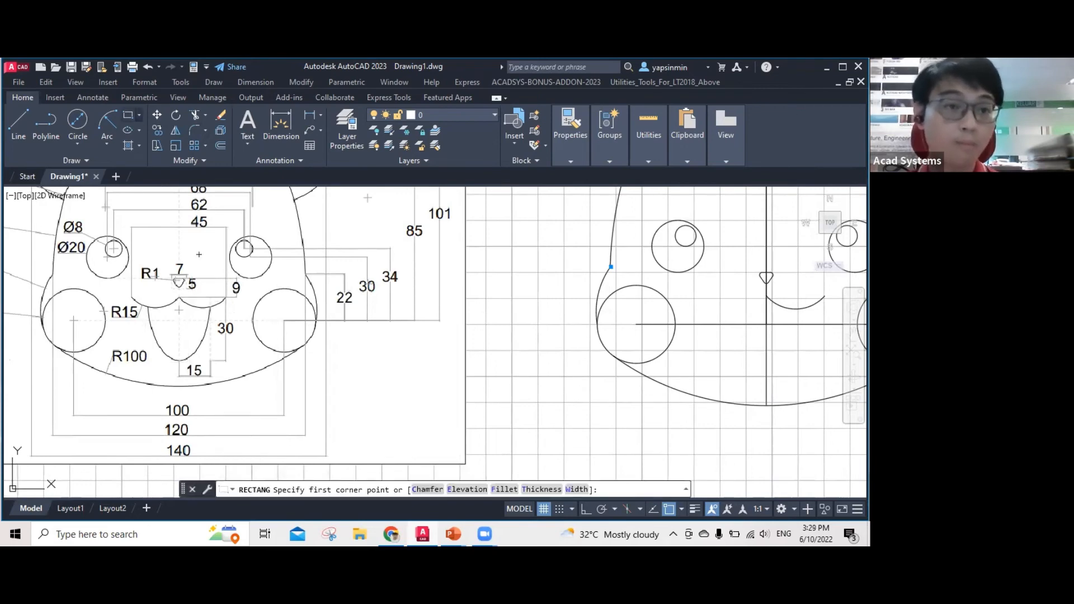
{"action": "left_click", "coordinate": [140, 130]}
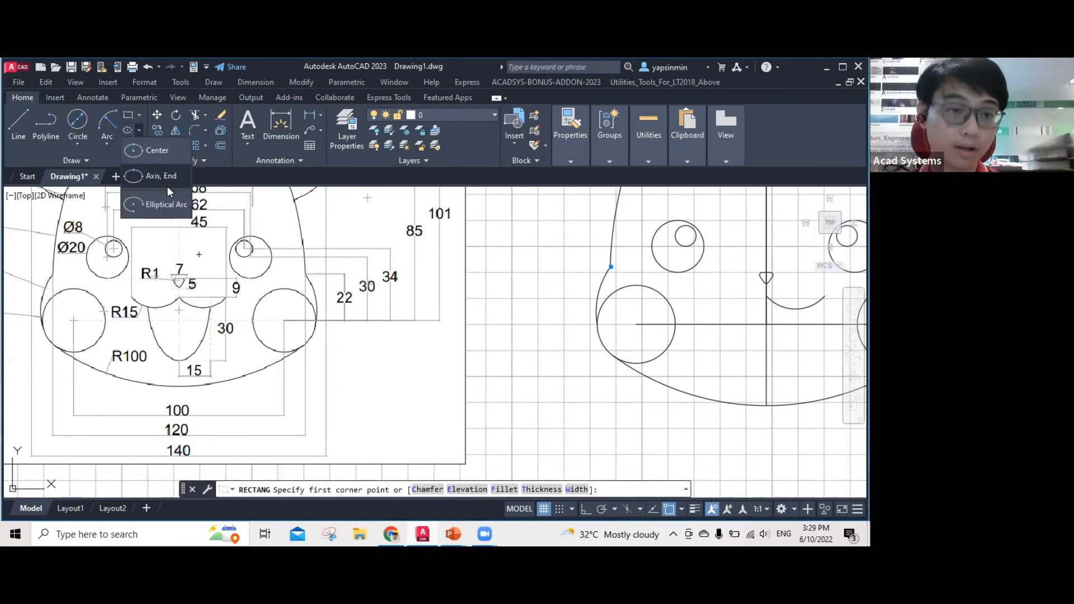
{"action": "left_click", "coordinate": [156, 150]}
{"action": "mouse_move", "coordinate": [743, 339]}
{"action": "middle_mouse_down"}
{"action": "mouse_move", "coordinate": [616, 343]}
{"action": "mouse_move", "coordinate": [686, 339]}
{"action": "middle_mouse_up"}
{"action": "left_click", "coordinate": [639, 300]}
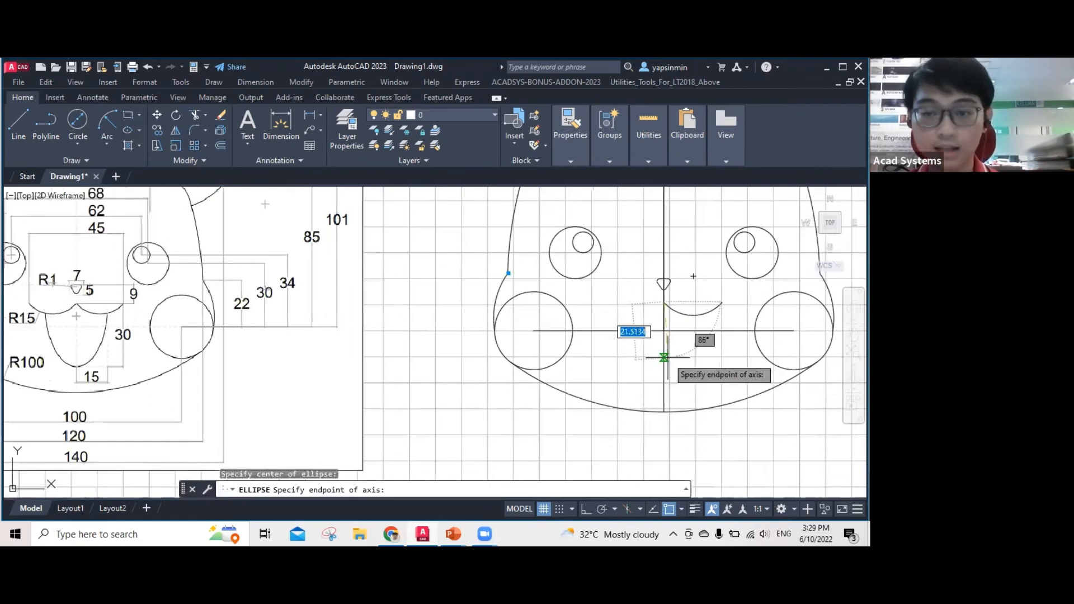
{"action": "key", "text": "Tab"}
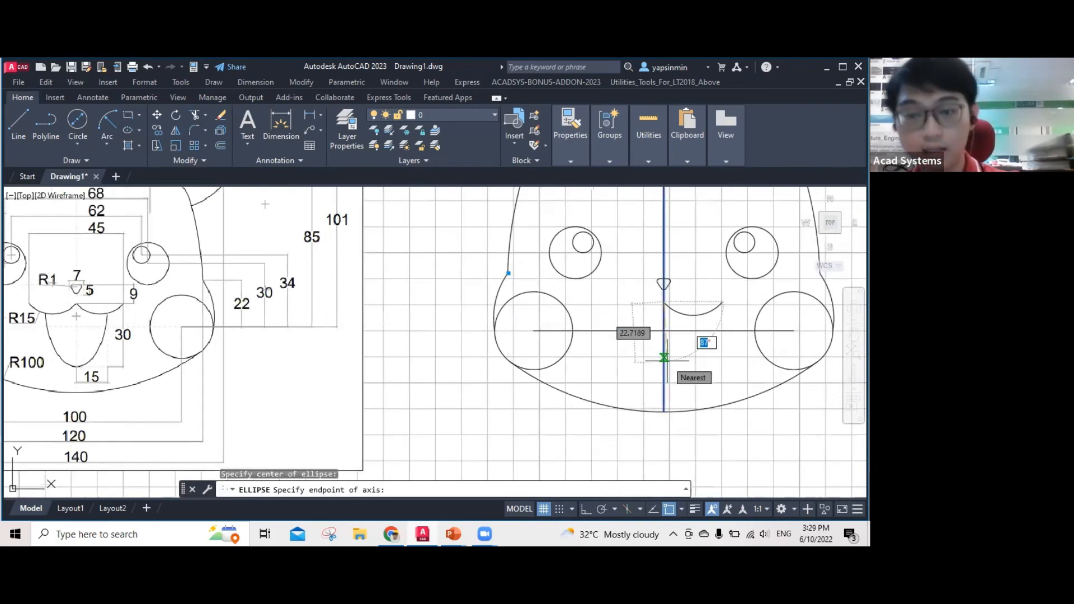
{"action": "type", "text": "90"}
{"action": "key", "text": "Tab"}
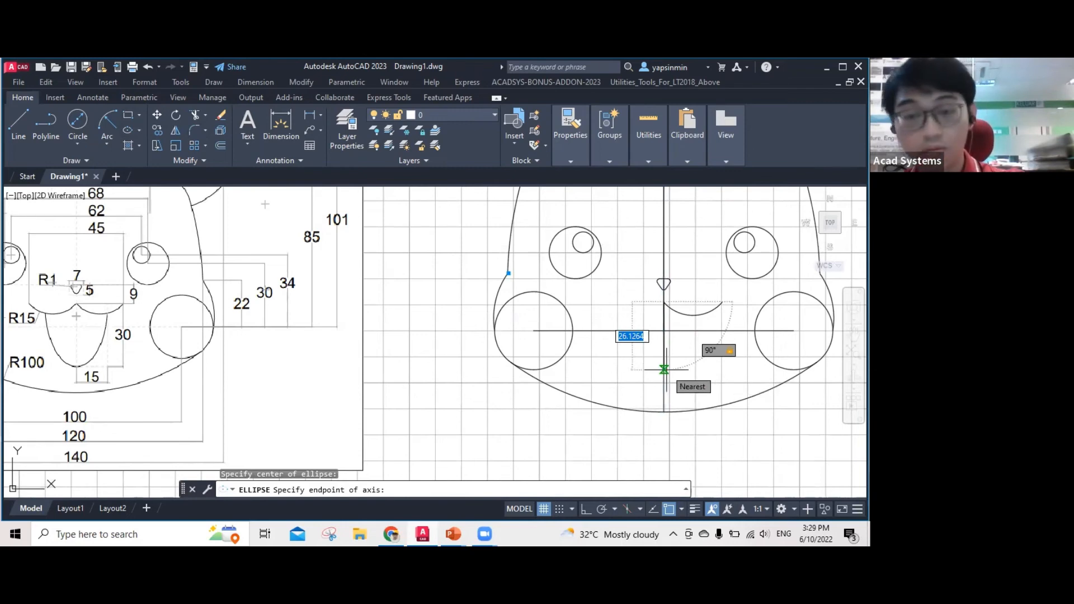
{"action": "type", "text": "30"}
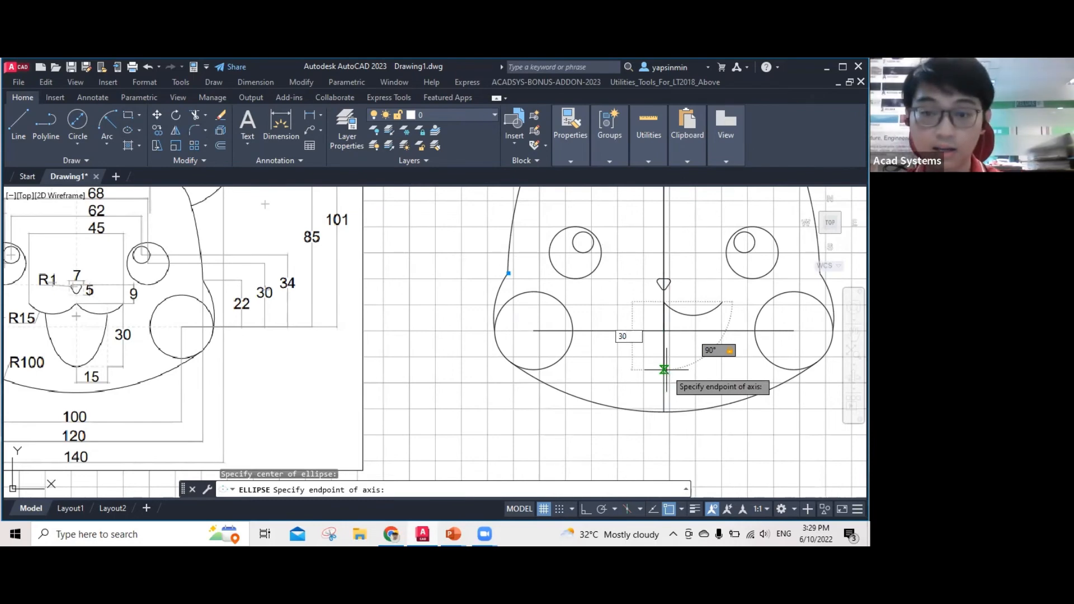
{"action": "key", "text": "Return"}
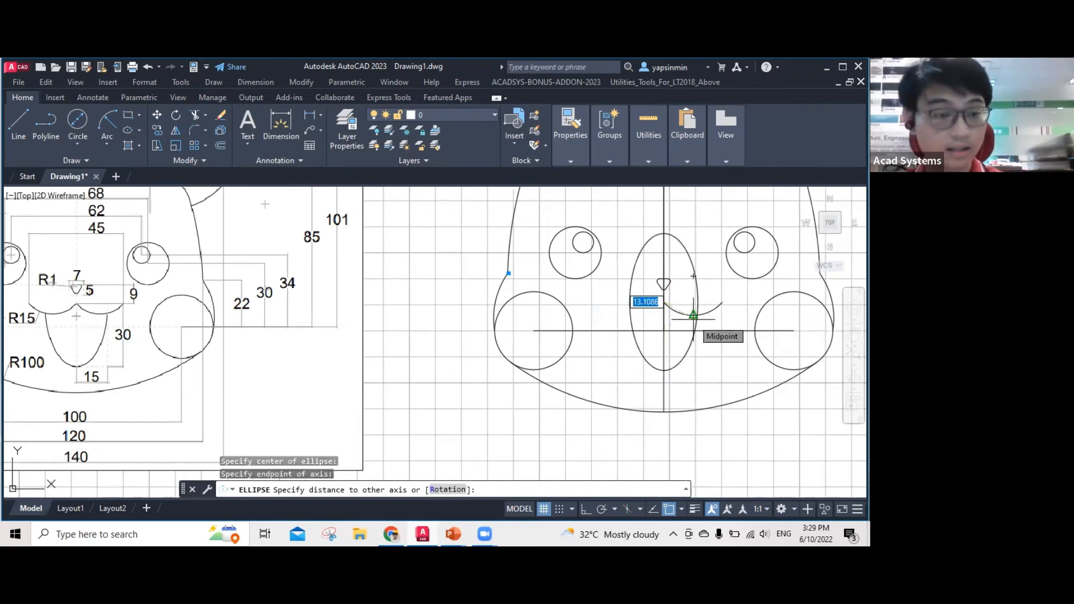
{"action": "scroll", "coordinate": [694, 319], "scroll_direction": "down", "scroll_amount": 2}
{"action": "scroll", "coordinate": [700, 318], "scroll_direction": "up", "scroll_amount": 2}
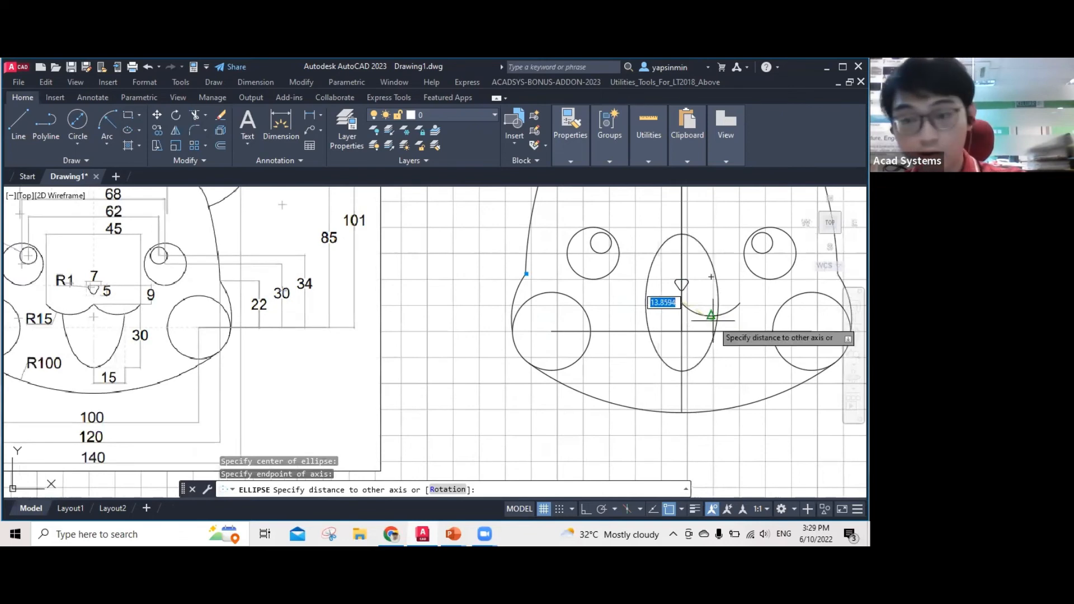
{"action": "type", "text": "15"}
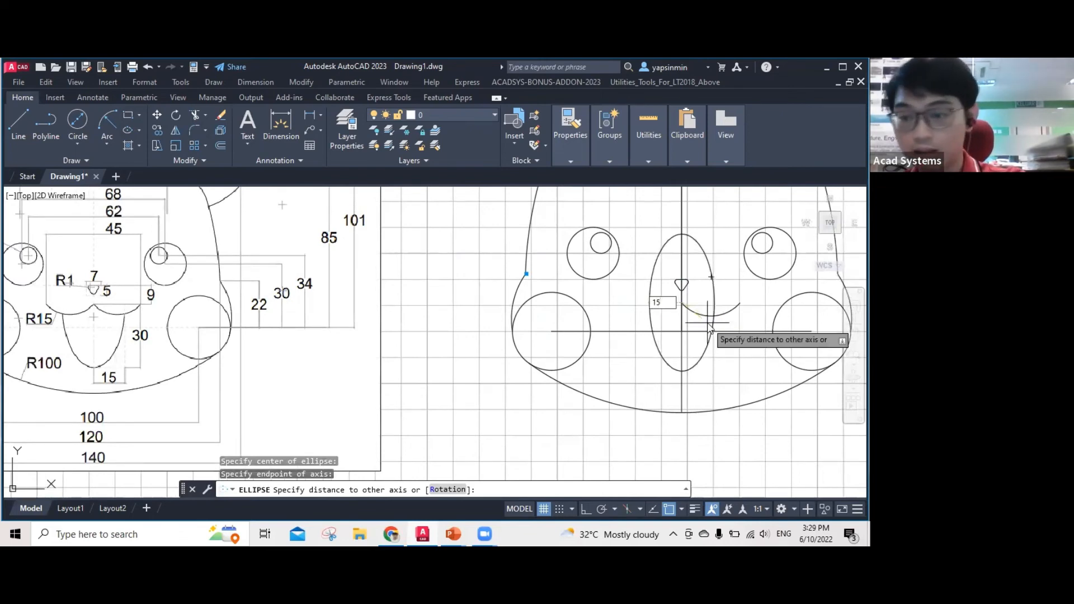
{"action": "key", "text": "Escape"}
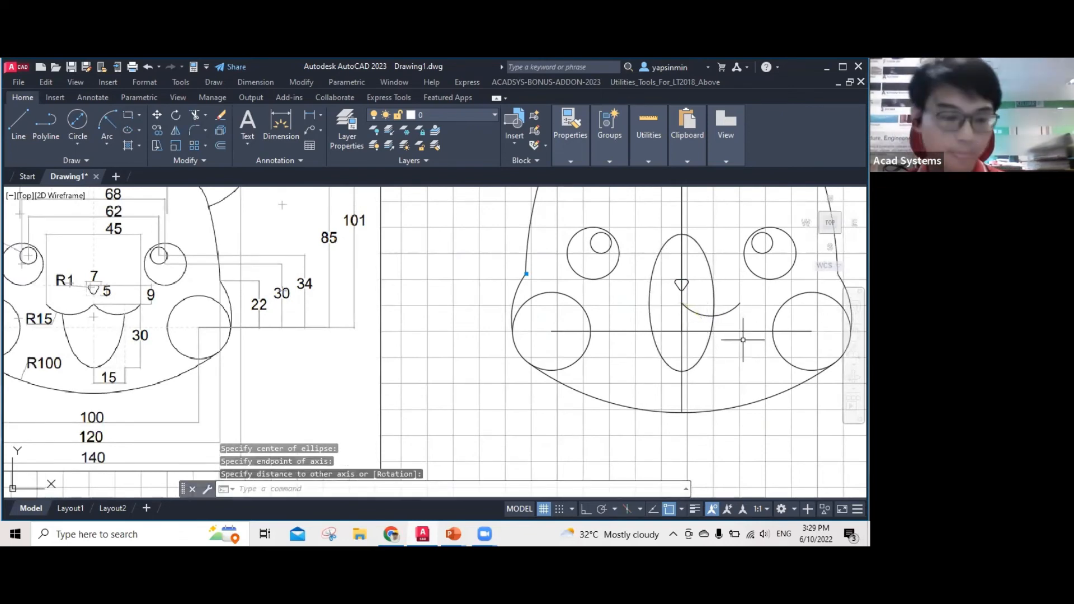
Mirror the mouth arc about the face's vertical centre line, keeping the original.
{"action": "type", "text": "MI"}
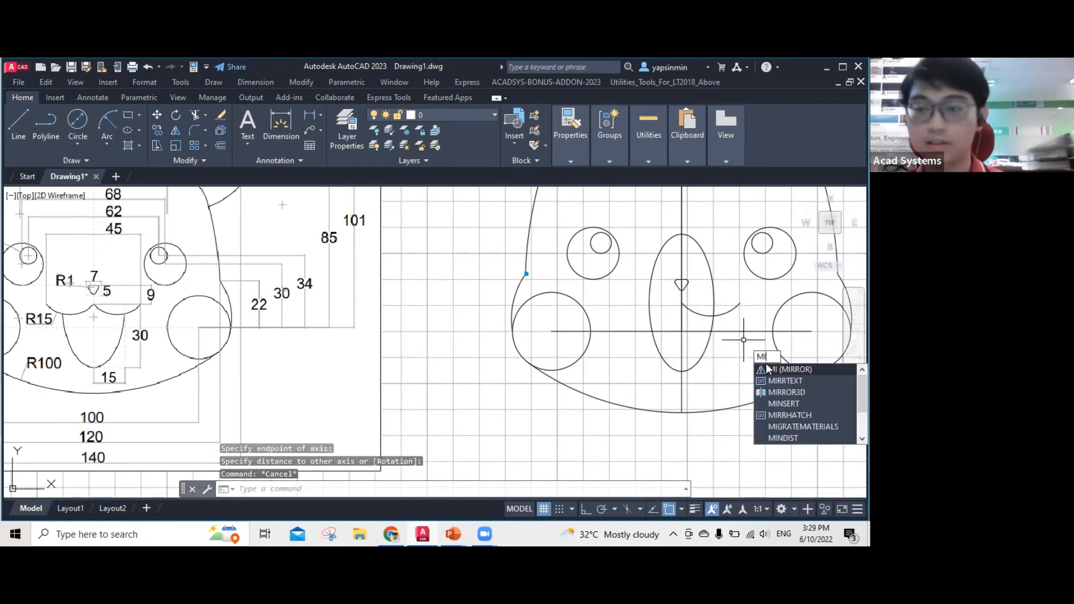
{"action": "key", "text": "Return"}
{"action": "left_click", "coordinate": [727, 311]}
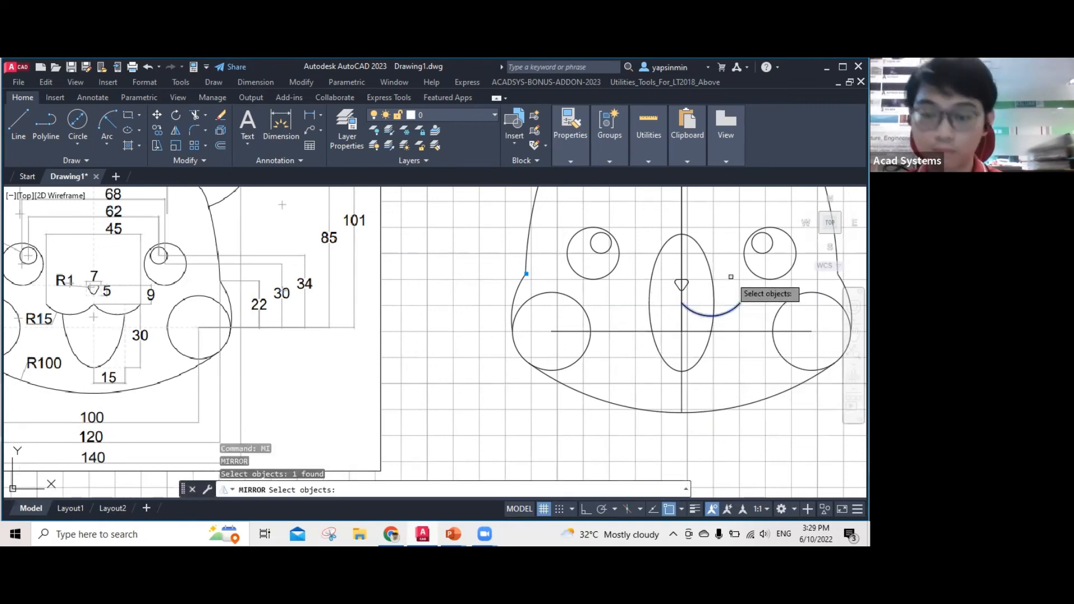
{"action": "key", "text": "Return"}
{"action": "left_click", "coordinate": [681, 331]}
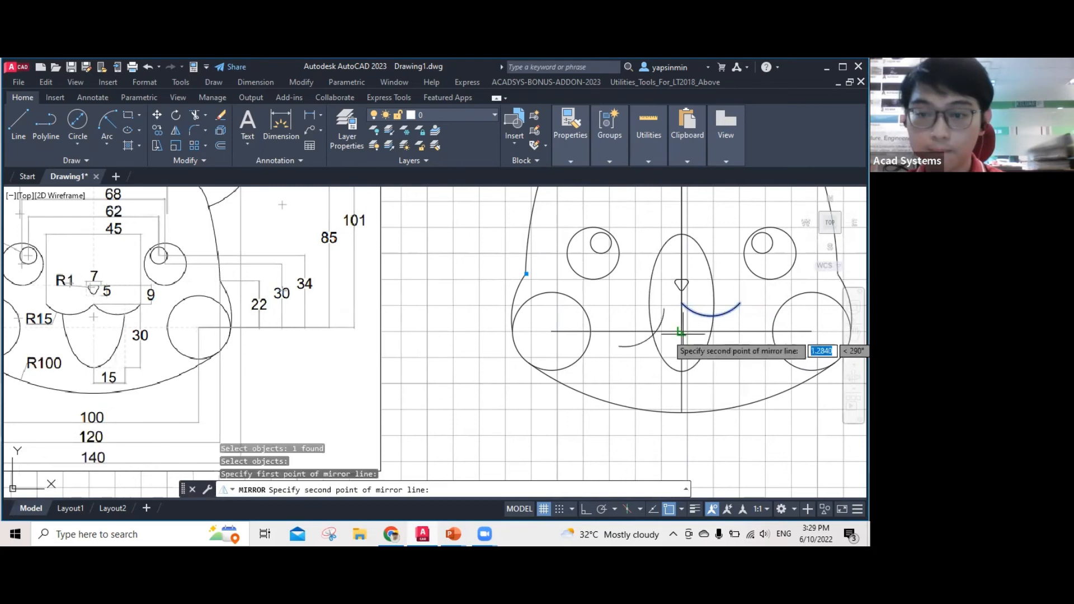
{"action": "left_click", "coordinate": [681, 412]}
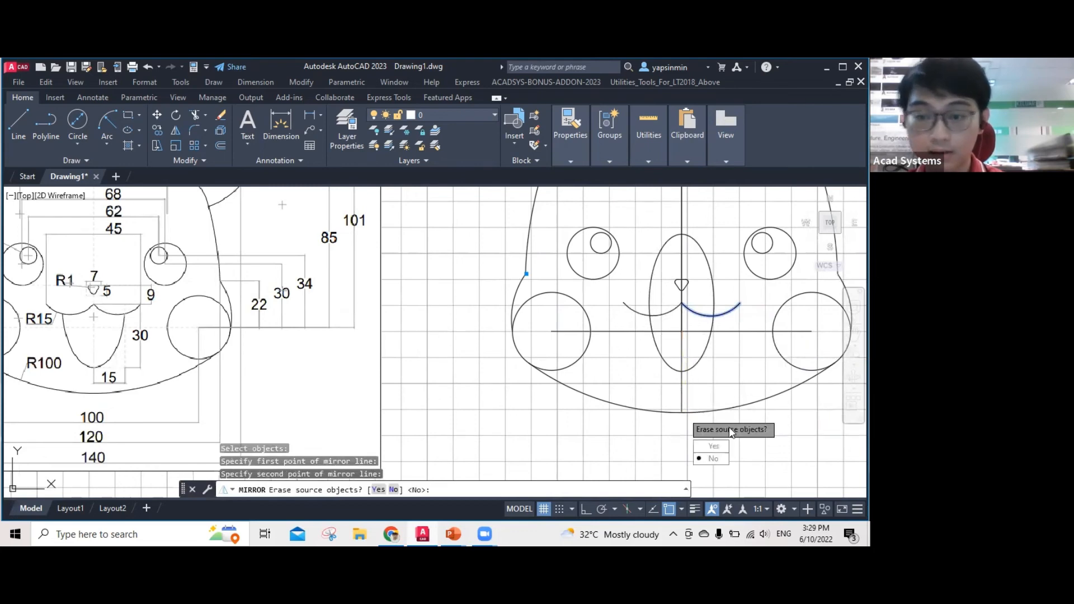
{"action": "left_click", "coordinate": [714, 459]}
{"action": "key", "text": "Escape"}
Trim away the part of the ellipse above the two mouth arcs.
{"action": "type", "text": "tr"}
{"action": "key", "text": "Return"}
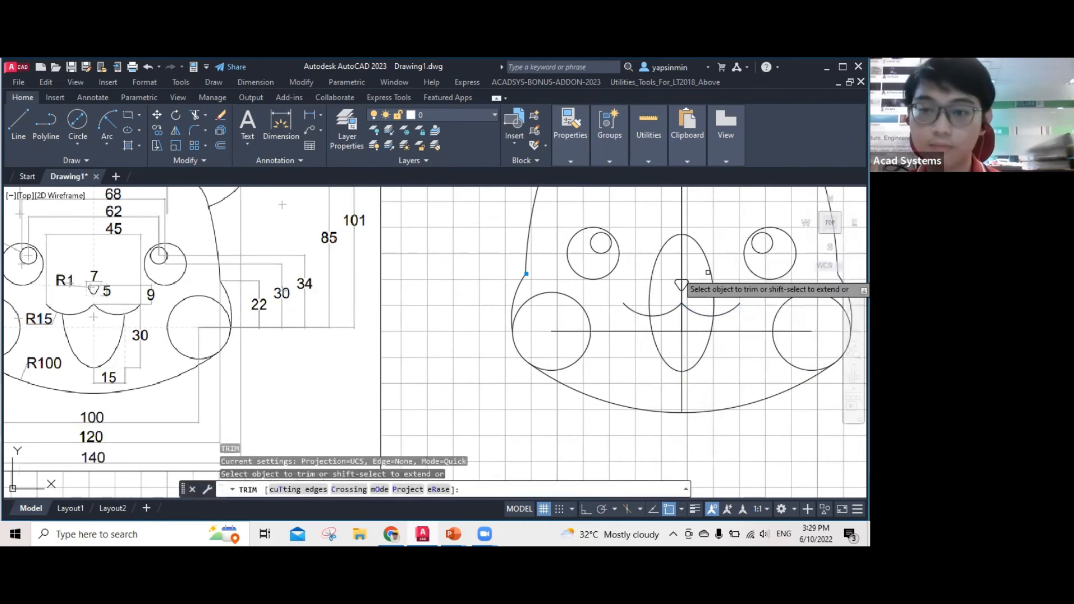
{"action": "left_click", "coordinate": [710, 272]}
{"action": "left_click_drag", "start_coordinate": [669, 263], "coordinate": [635, 229]}
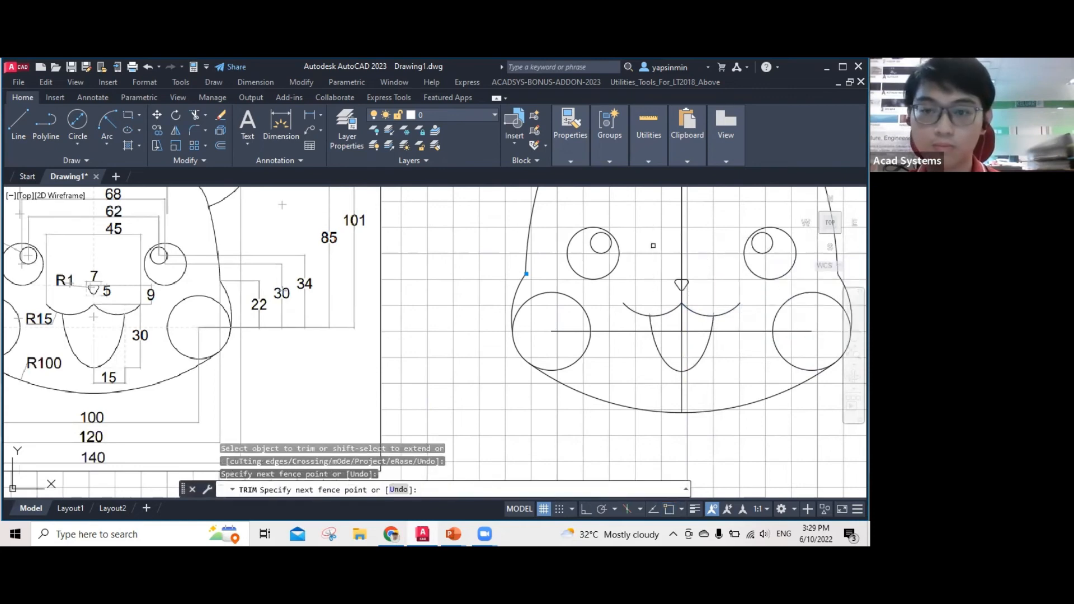
{"action": "key", "text": "Escape"}
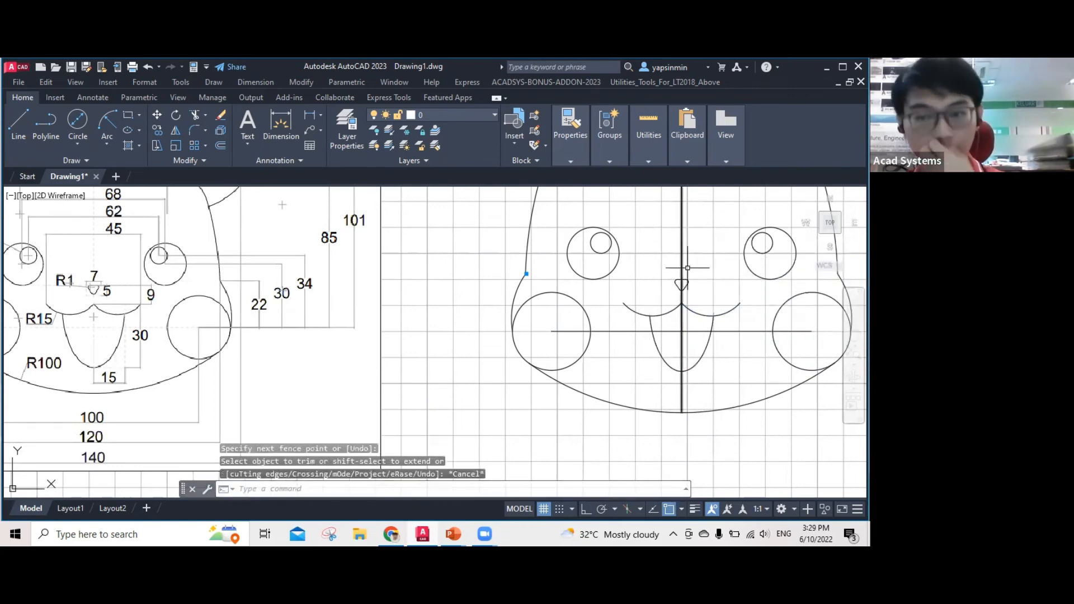
Erase the overlapping vertical centre lines of the face and the horizontal construction line joining the cheek circles' centres.
{"action": "scroll", "coordinate": [696, 259], "scroll_direction": "down", "scroll_amount": 2}
{"action": "middle_click_drag", "start_coordinate": [696, 259], "coordinate": [692, 325]}
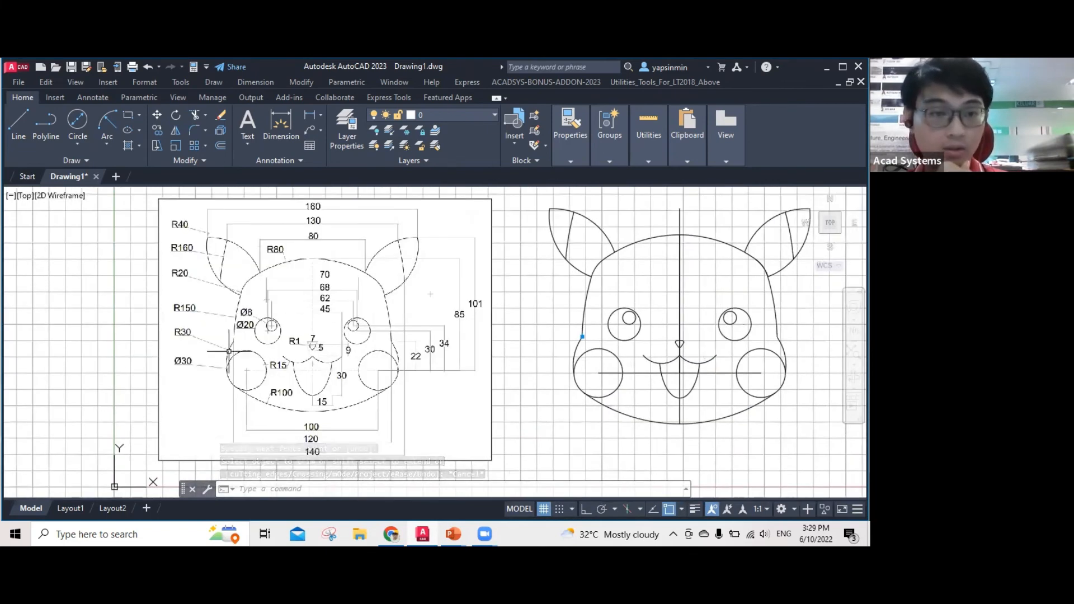
{"action": "middle_click_drag", "start_coordinate": [739, 355], "coordinate": [723, 362]}
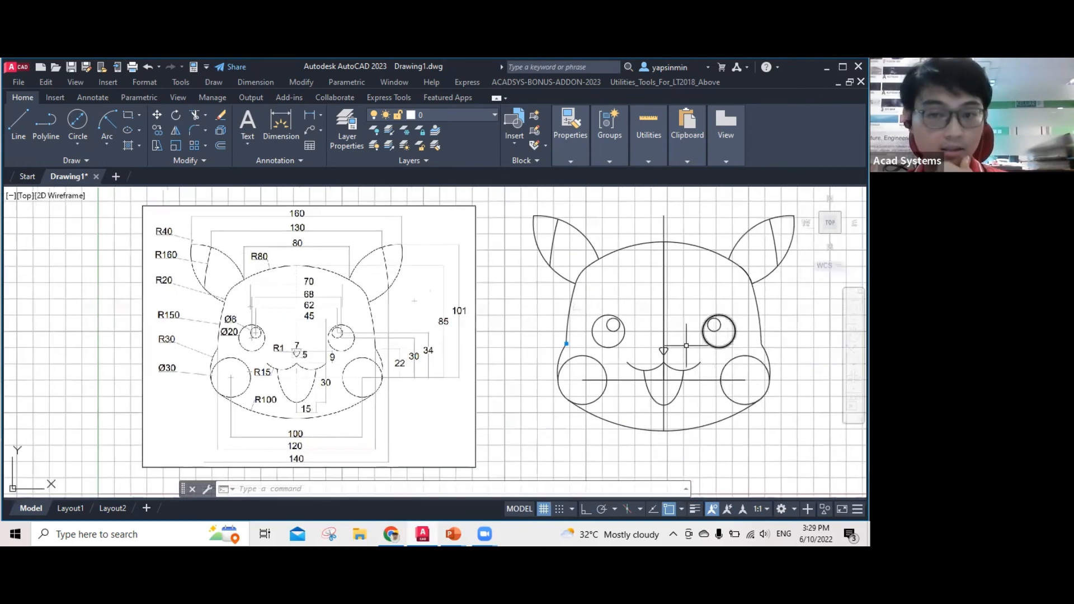
{"action": "scroll", "coordinate": [687, 346], "scroll_direction": "up", "scroll_amount": 2}
{"action": "left_click", "coordinate": [651, 331]}
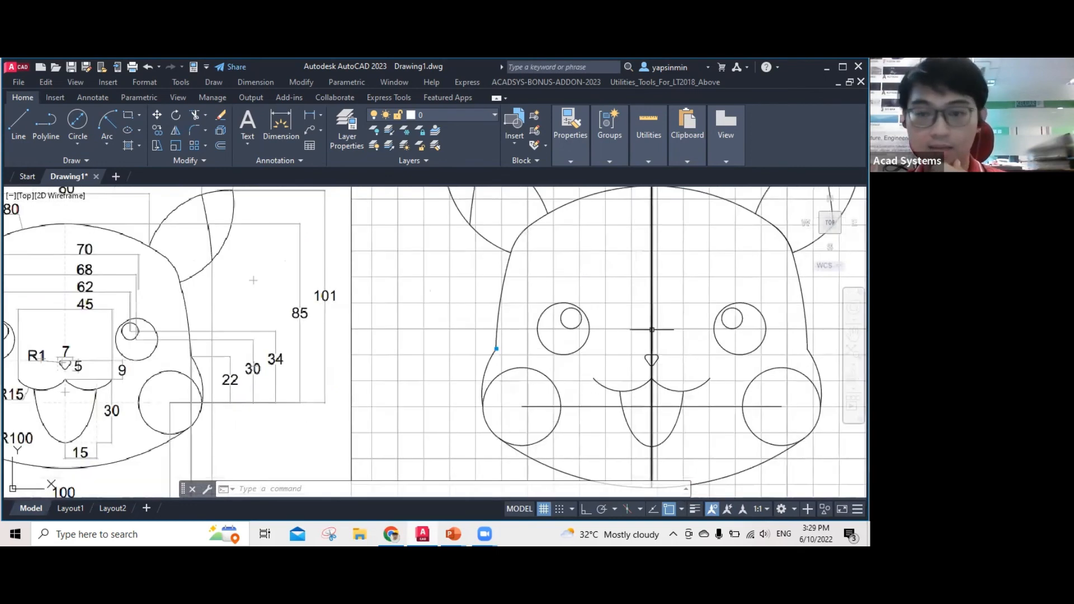
{"action": "left_click", "coordinate": [715, 407]}
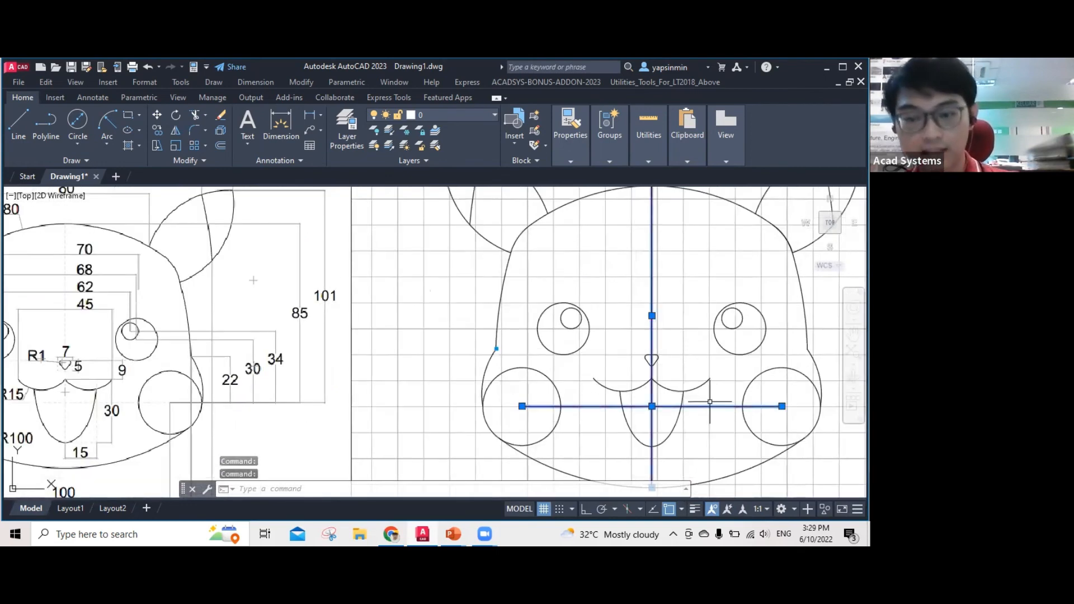
{"action": "key", "text": "Delete"}
{"action": "scroll", "coordinate": [709, 399], "scroll_direction": "down", "scroll_amount": 2}
{"action": "left_click", "coordinate": [654, 301]}
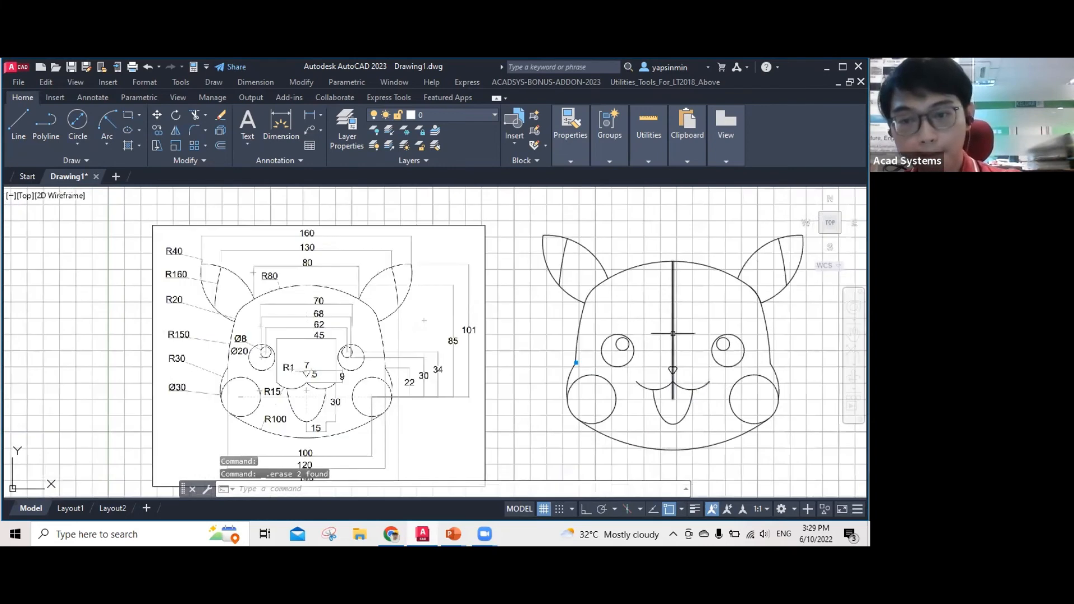
{"action": "key", "text": "Delete"}
{"action": "middle_click_drag", "start_coordinate": [682, 319], "coordinate": [656, 308]}
{"action": "left_click", "coordinate": [662, 319]}
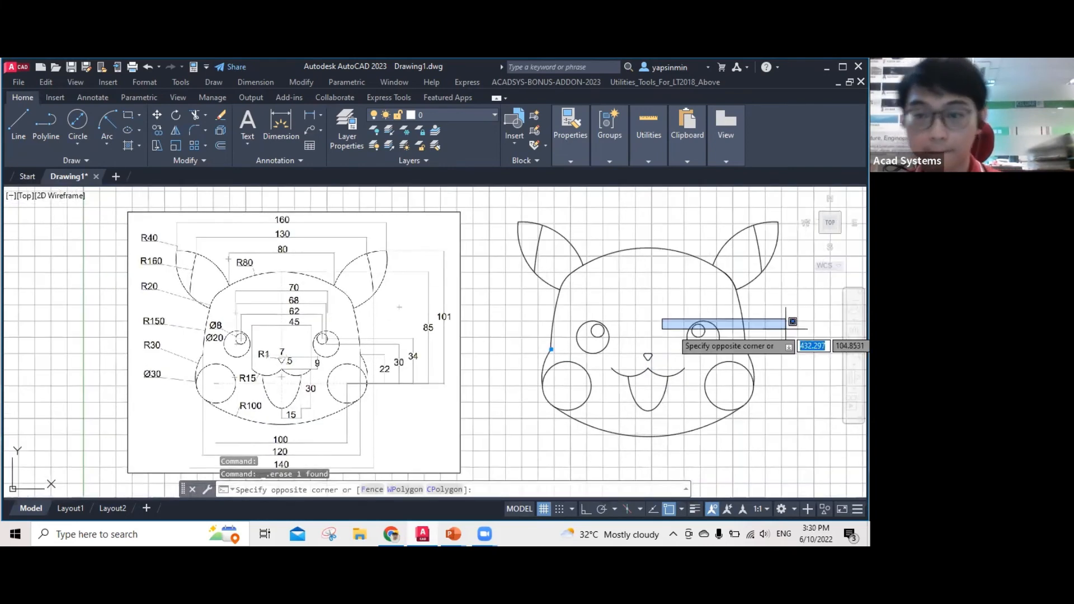
{"action": "key", "text": "Escape"}
{"action": "middle_click_drag", "start_coordinate": [791, 386], "coordinate": [755, 384]}
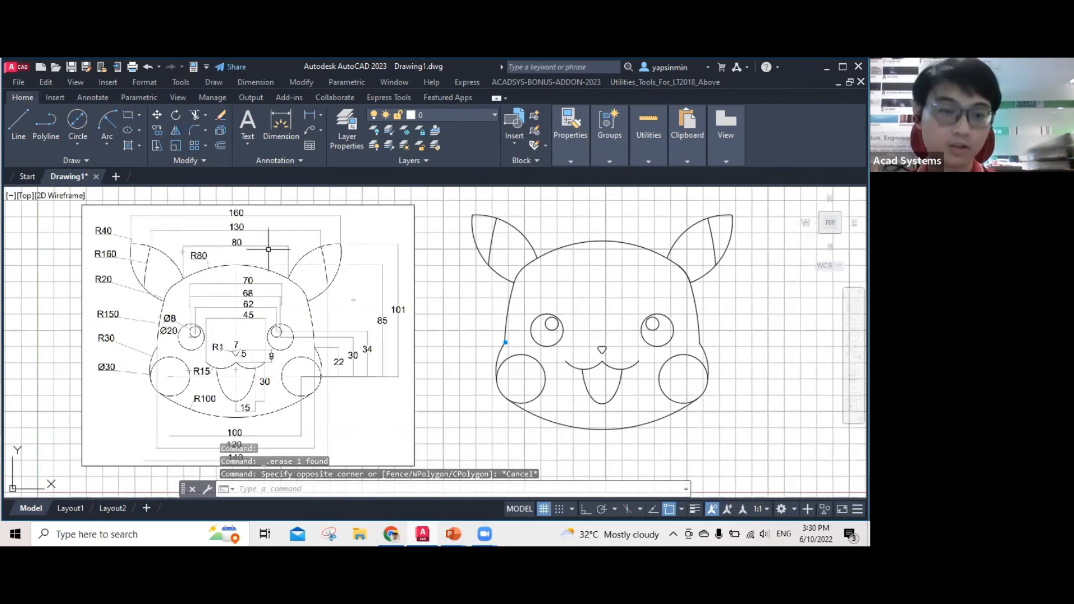
{"action": "middle_click_drag", "start_coordinate": [327, 261], "coordinate": [328, 250]}
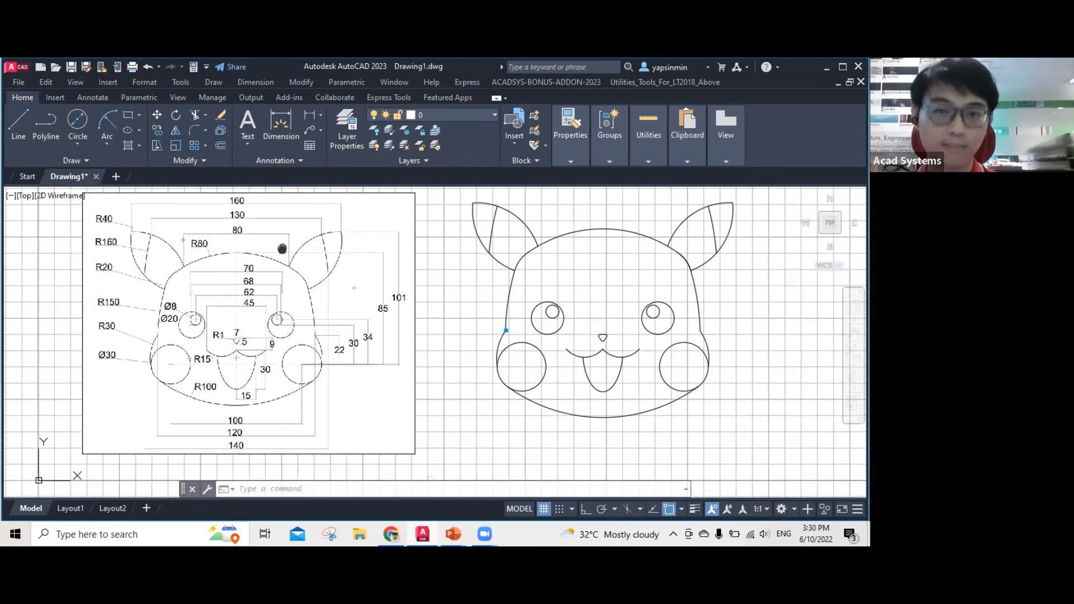
{"action": "middle_click_drag", "start_coordinate": [282, 249], "coordinate": [284, 257]}
{"action": "mouse_move", "coordinate": [465, 197]}
{"action": "left_mouse_down"}
{"action": "mouse_move", "coordinate": [687, 368]}
{"action": "mouse_move", "coordinate": [756, 397]}
{"action": "left_mouse_up"}
{"action": "left_click", "coordinate": [767, 435]}
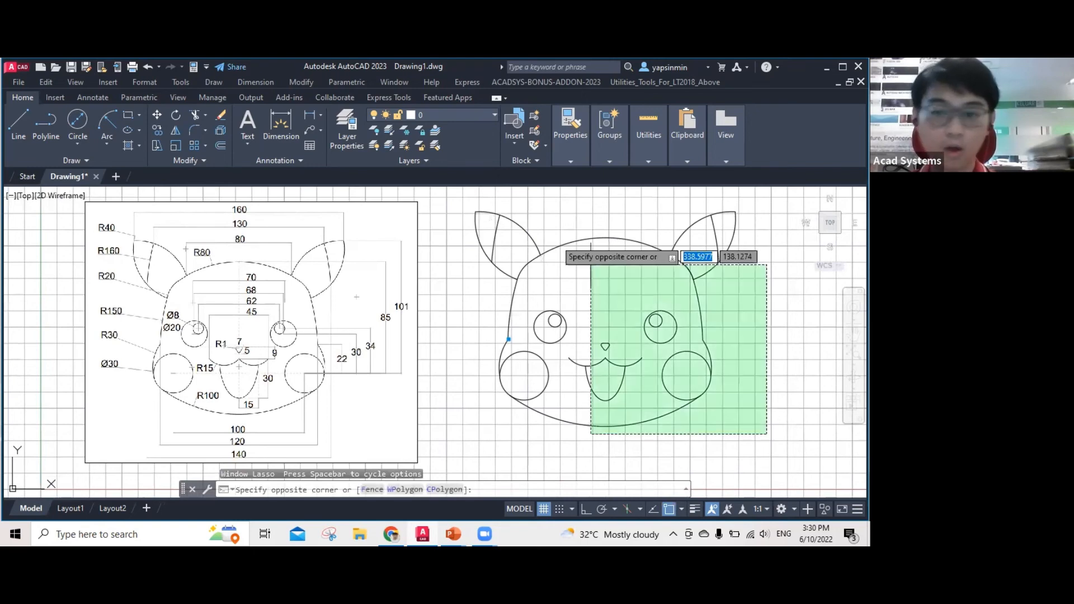
{"action": "key", "text": "Escape"}
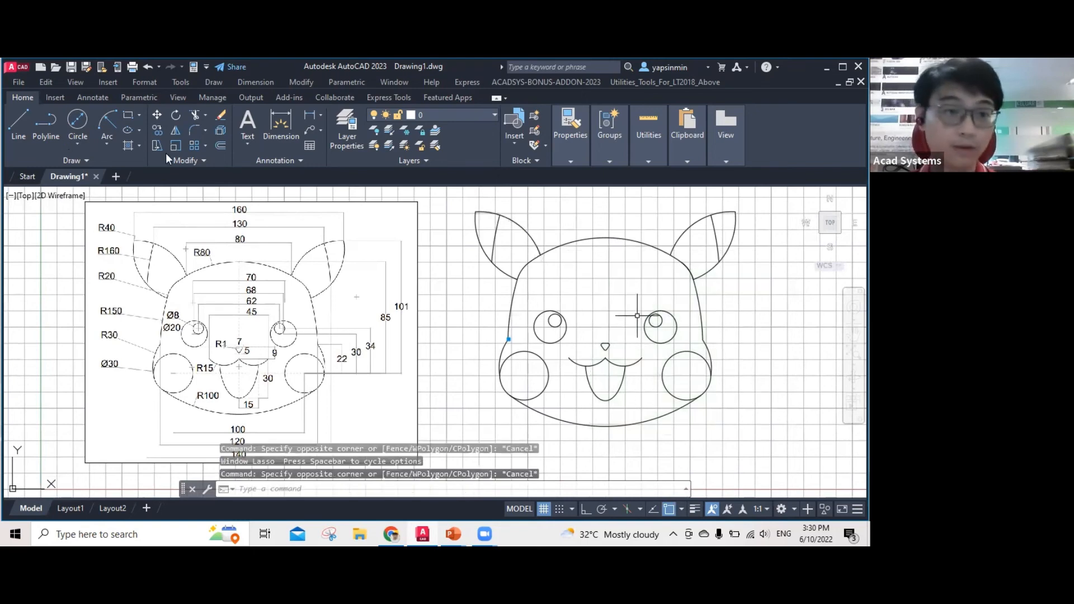
Fill the head and the inner parts of both ears with a solid yellow hatch.
{"action": "left_click", "coordinate": [140, 146]}
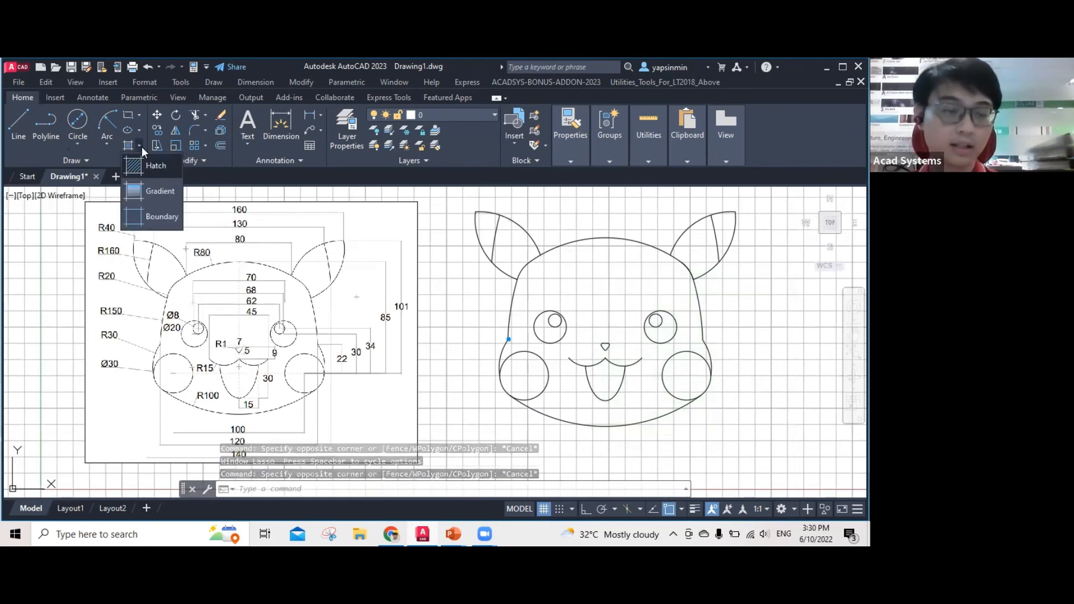
{"action": "left_click", "coordinate": [150, 167]}
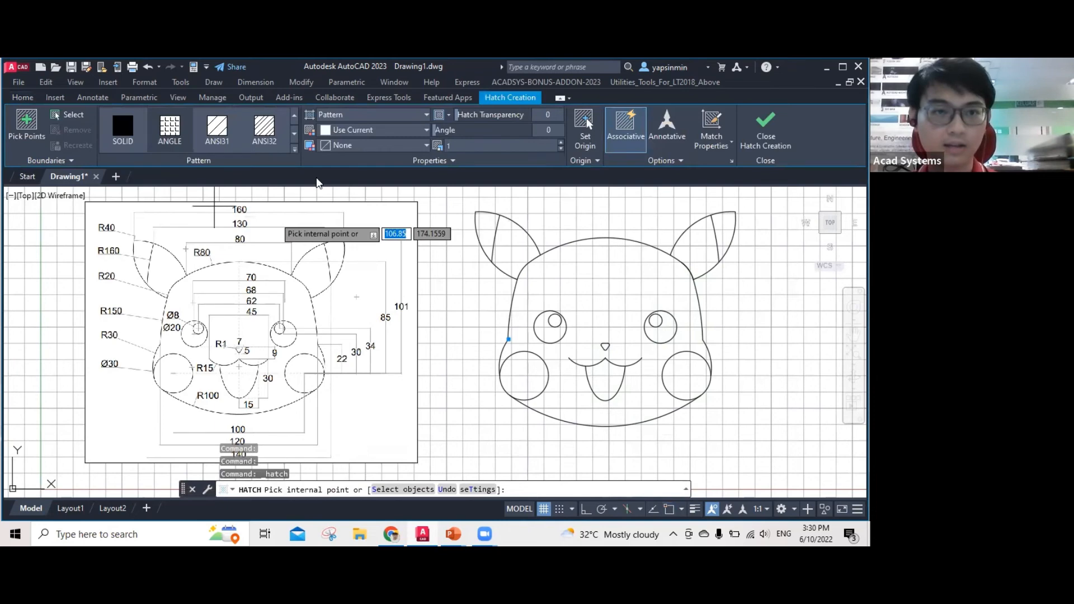
{"action": "left_click", "coordinate": [356, 137]}
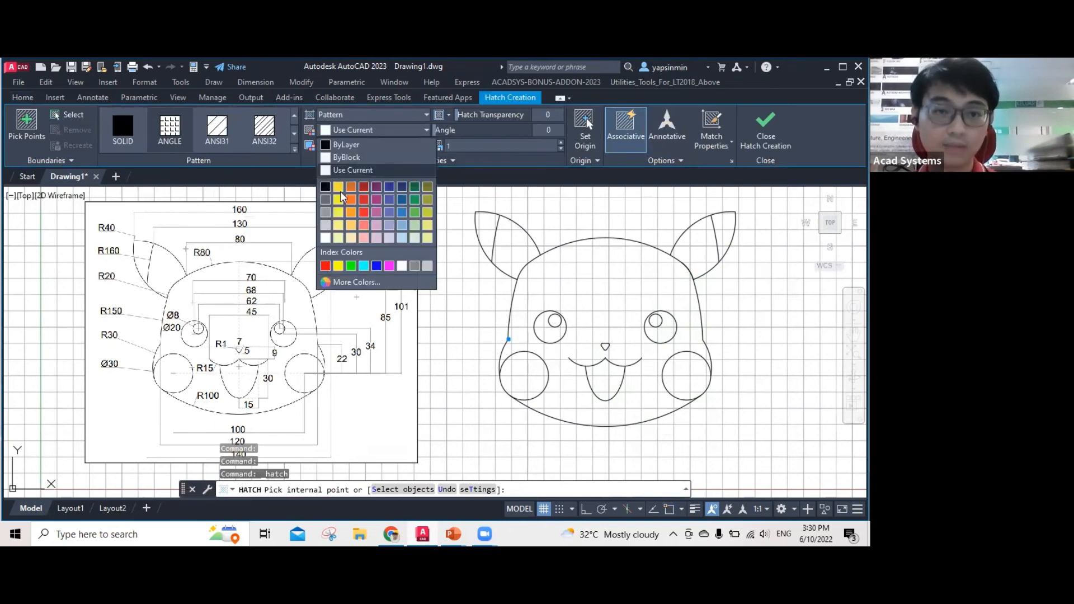
{"action": "left_click", "coordinate": [339, 267]}
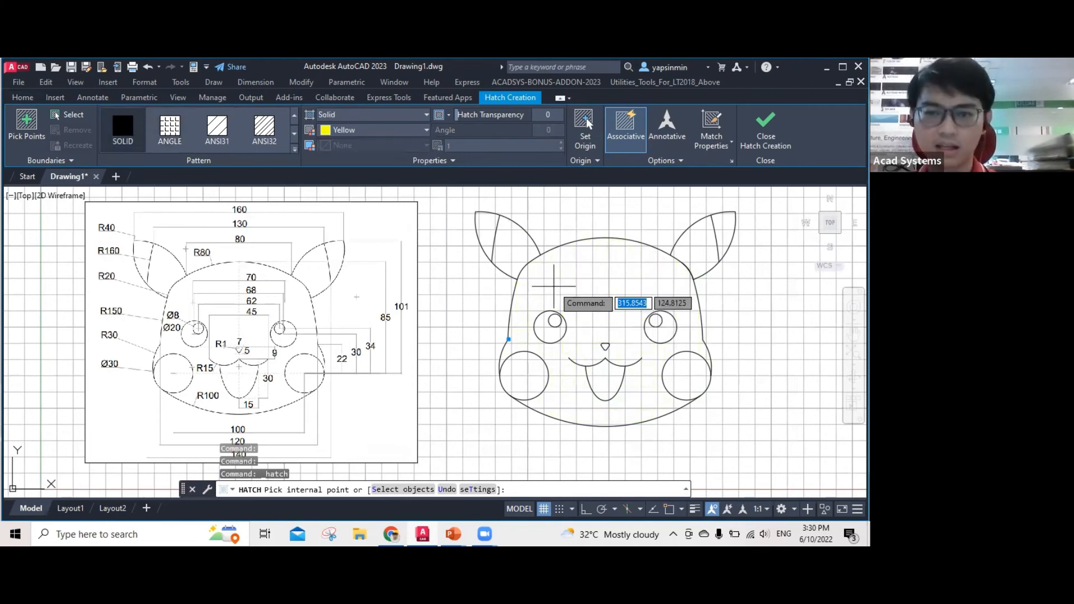
{"action": "left_click", "coordinate": [554, 286]}
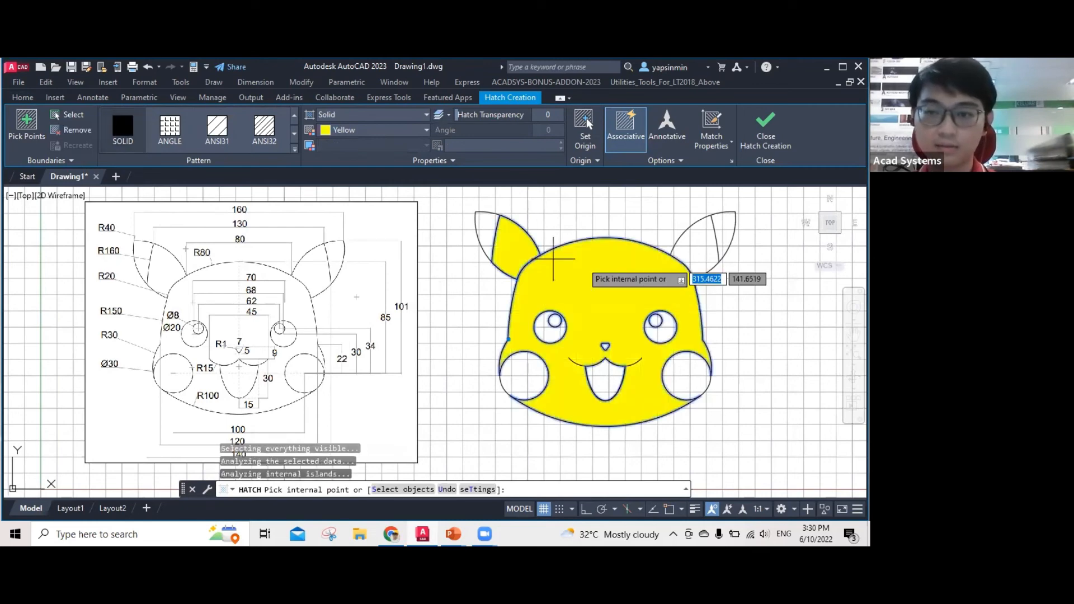
{"action": "left_click", "coordinate": [710, 253]}
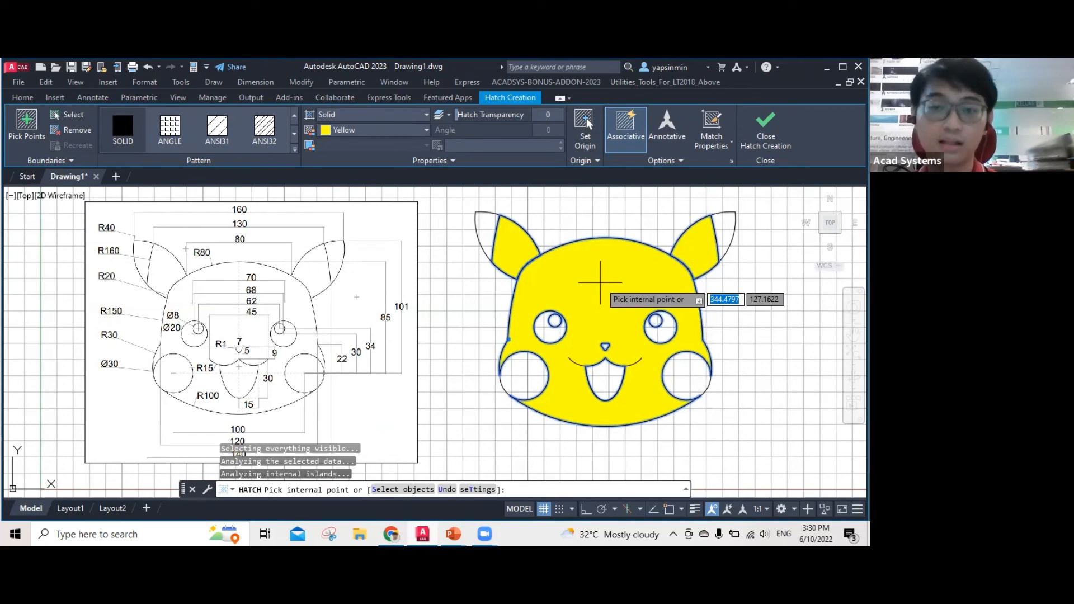
{"action": "key", "text": "Return"}
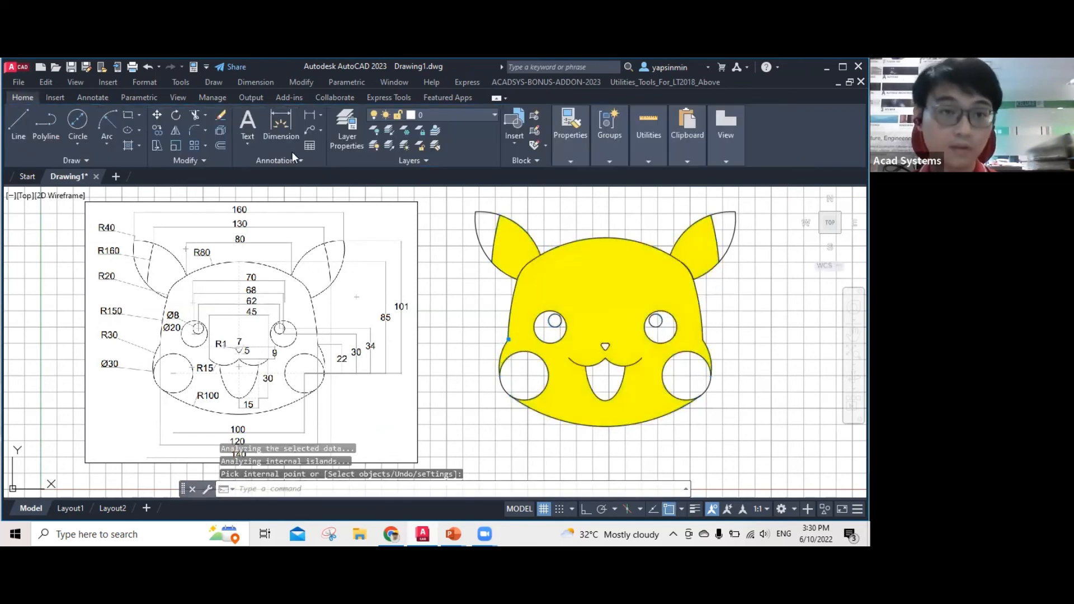
Fill both cheek circles and the open mouth with a solid red hatch.
{"action": "key", "text": "Return"}
{"action": "left_click", "coordinate": [348, 133]}
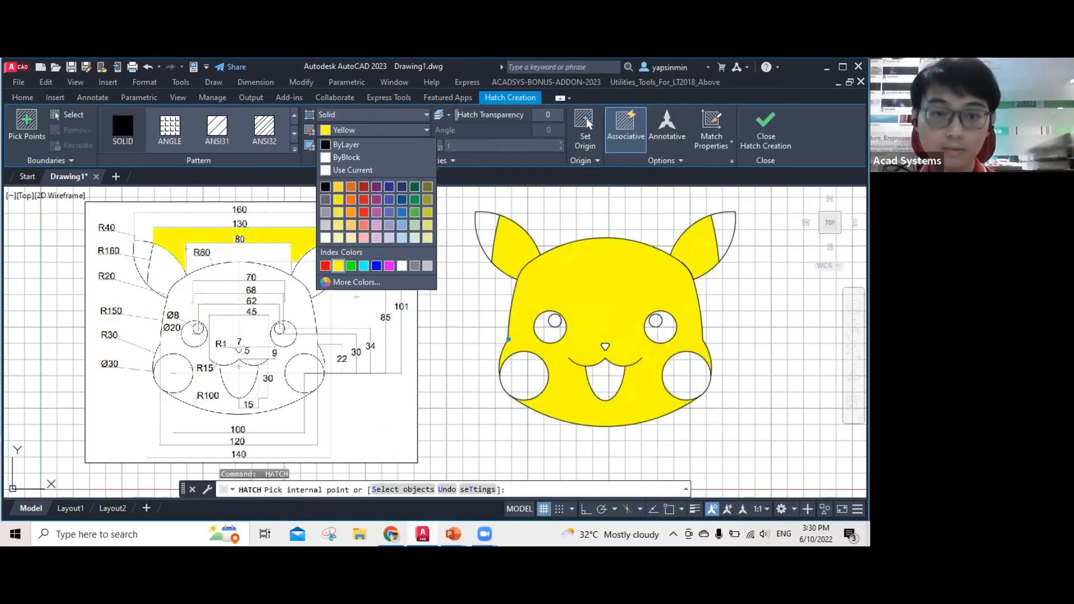
{"action": "left_click", "coordinate": [325, 266]}
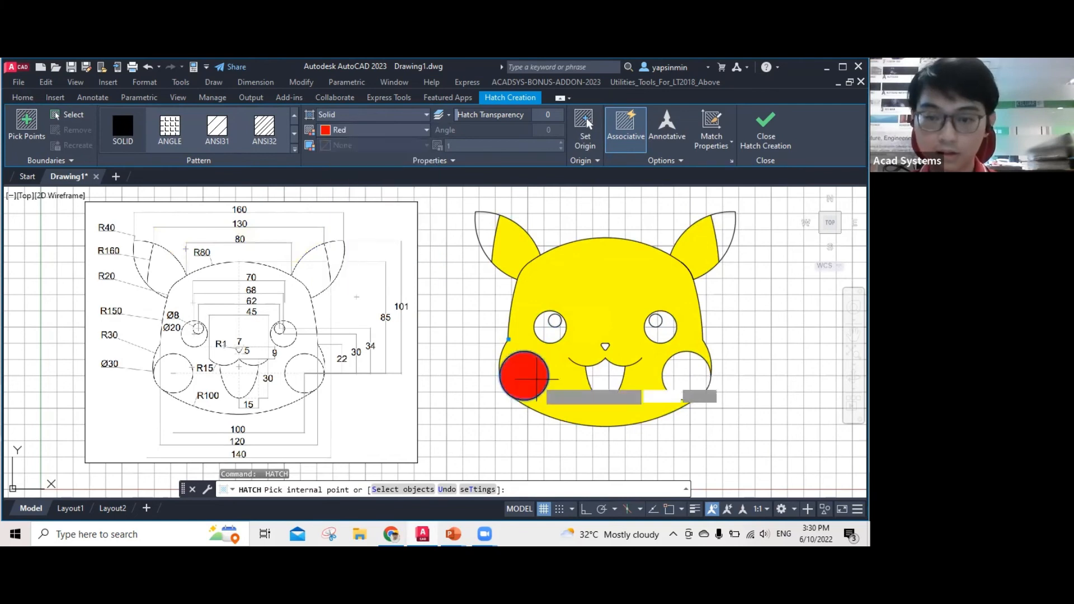
{"action": "left_click", "coordinate": [536, 378]}
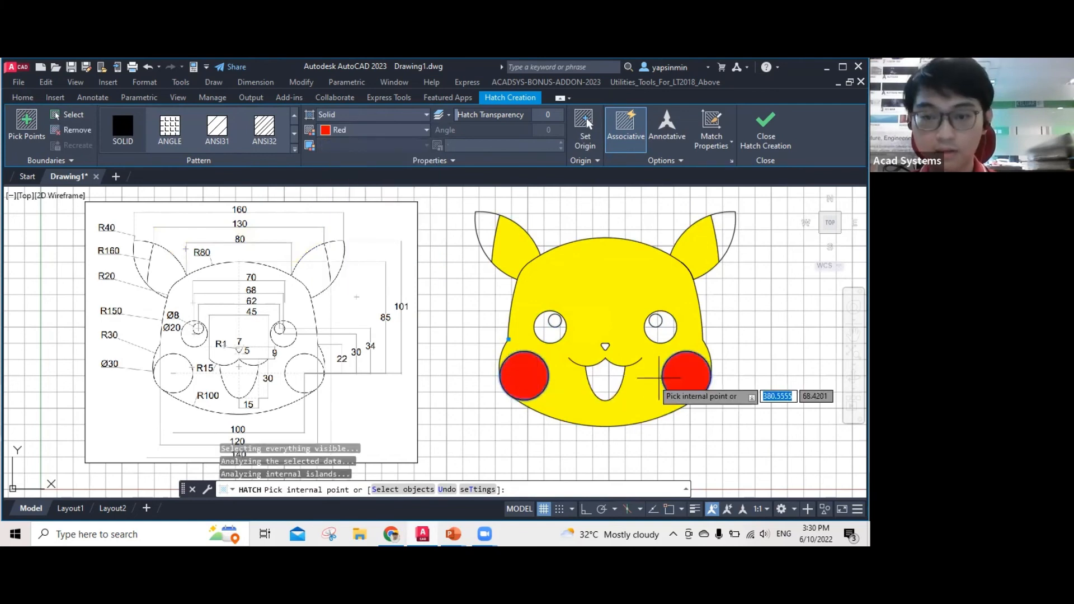
{"action": "left_click", "coordinate": [660, 378]}
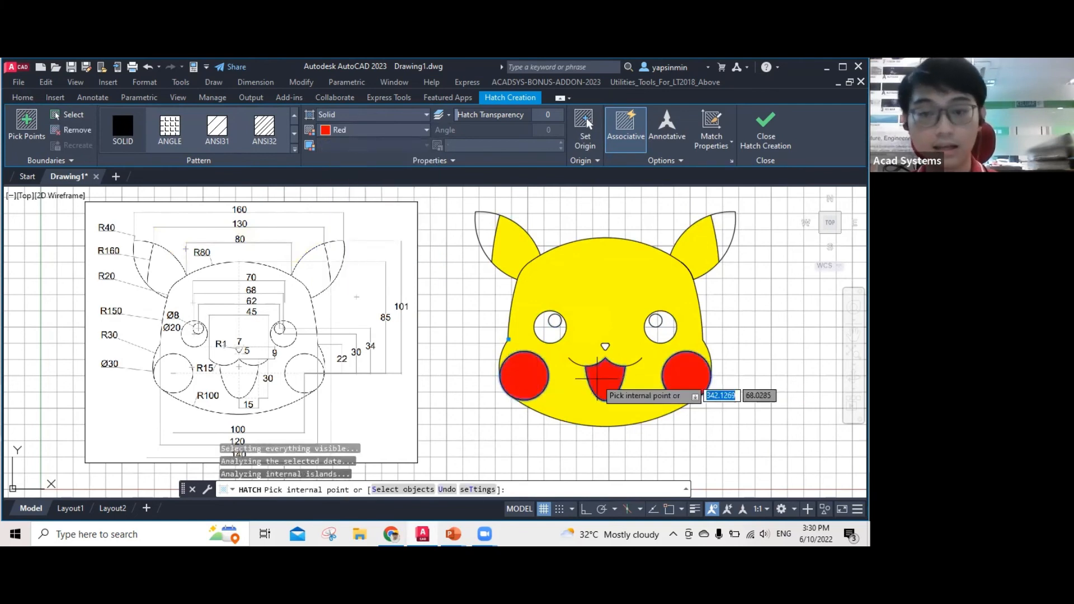
{"action": "key", "text": "Return"}
Fill both ear tips and both eyes around their small highlight circles with a solid black hatch (0,0,0).
{"action": "key", "text": "Return"}
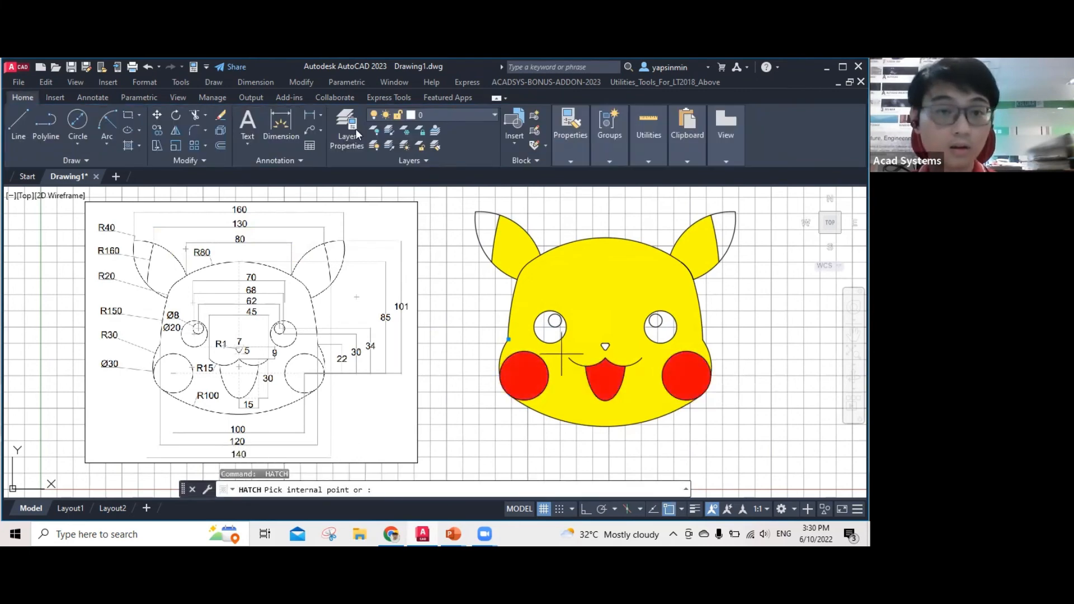
{"action": "left_click", "coordinate": [426, 131]}
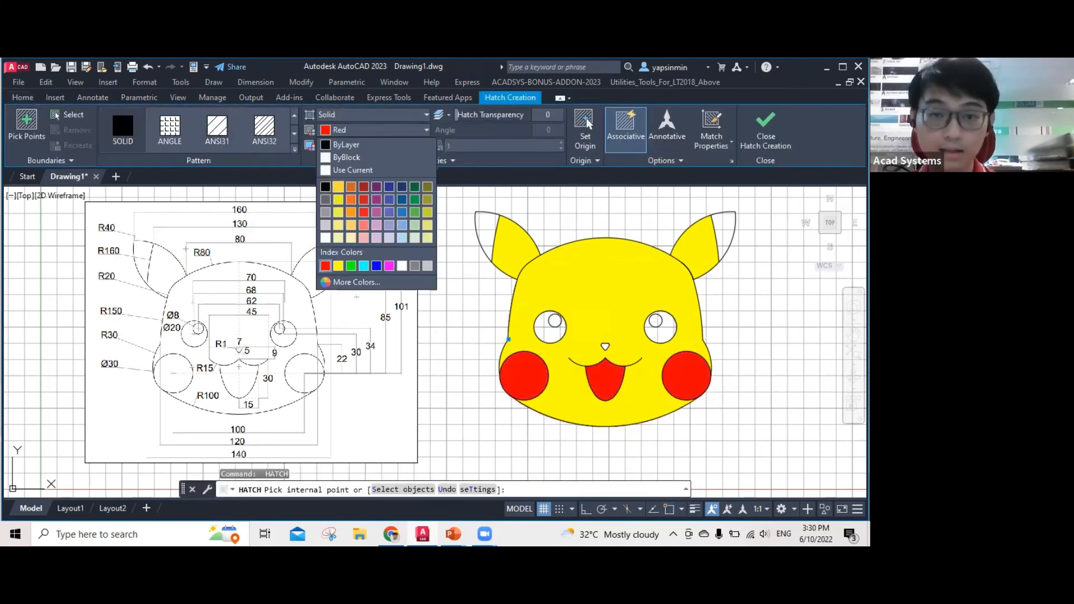
{"action": "left_click", "coordinate": [427, 233]}
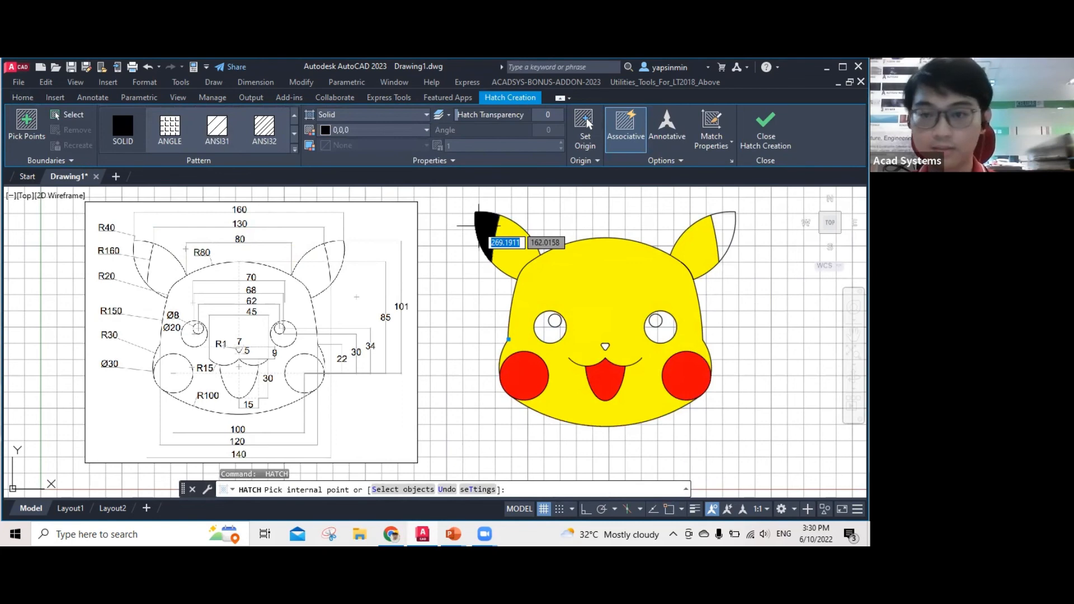
{"action": "left_click", "coordinate": [478, 225]}
{"action": "left_click", "coordinate": [721, 224]}
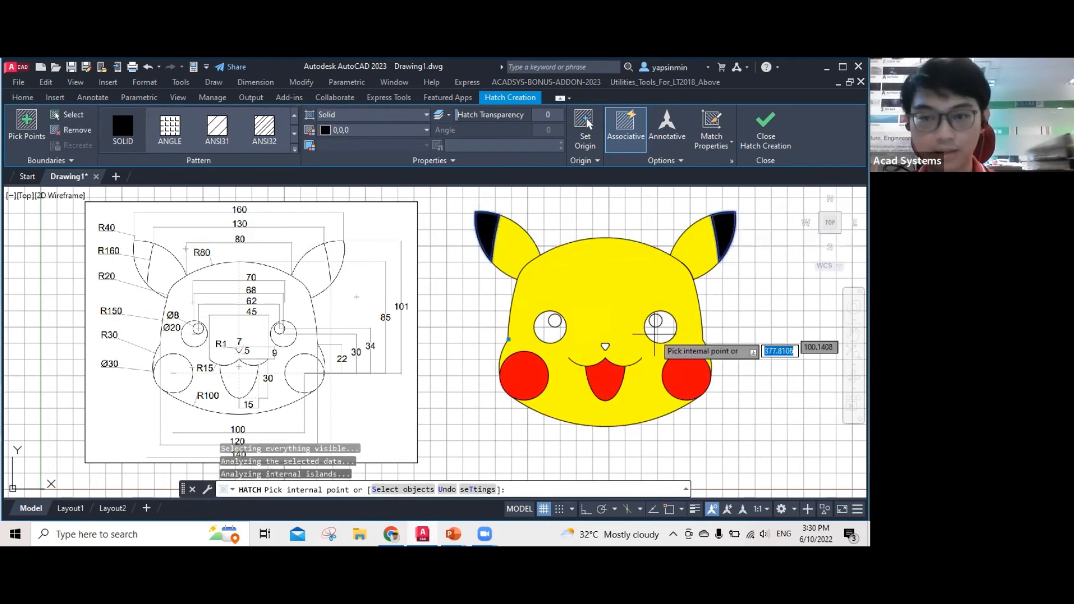
{"action": "left_click", "coordinate": [659, 329]}
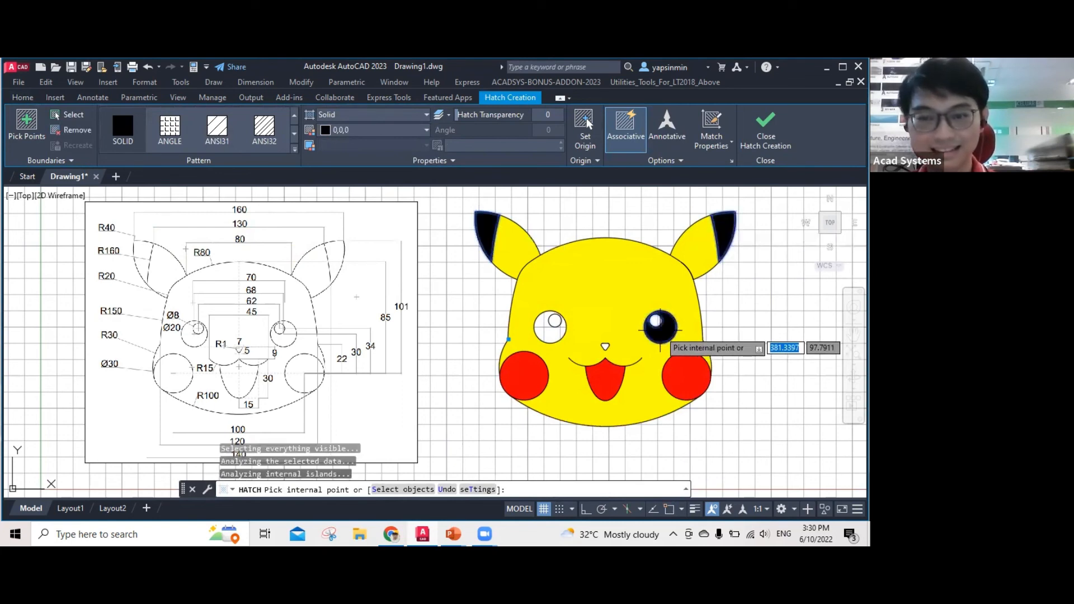
{"action": "left_click", "coordinate": [539, 332]}
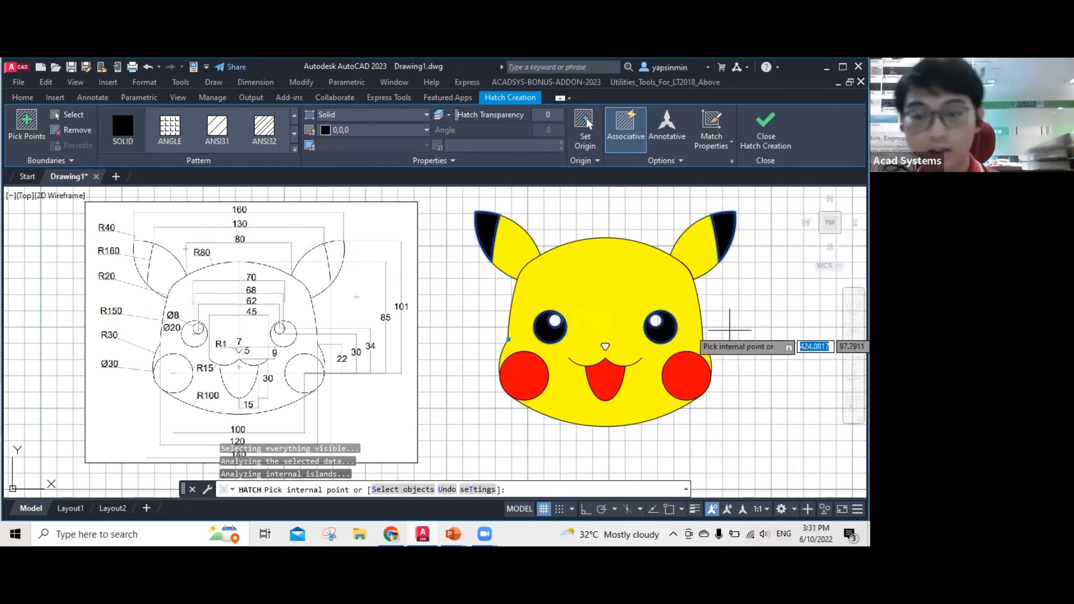
{"action": "key", "text": "Return"}
{"action": "key", "text": "Return"}
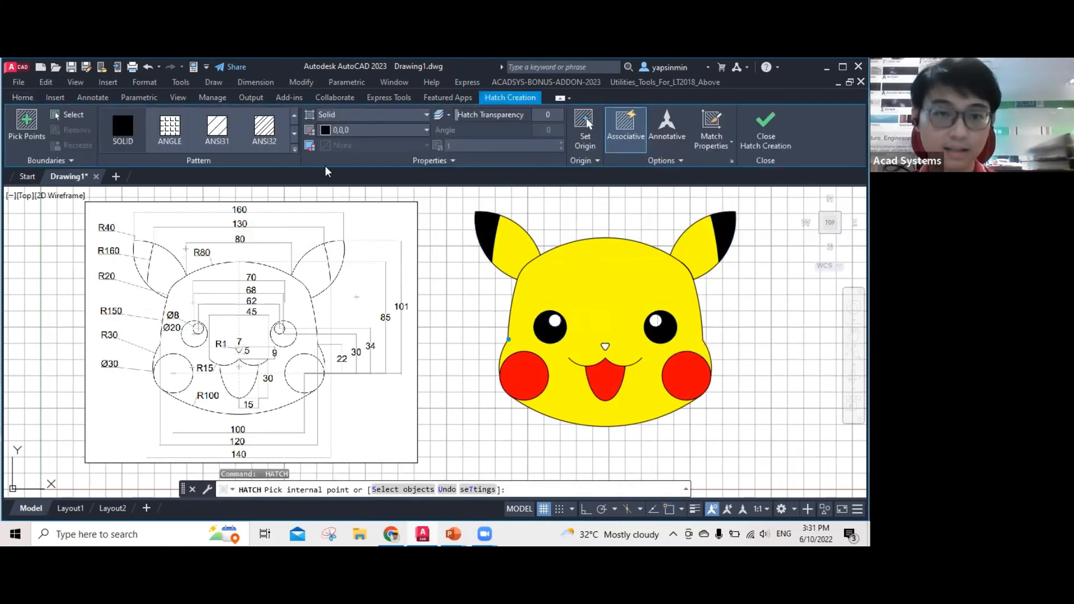
{"action": "left_click", "coordinate": [369, 130]}
{"action": "left_click", "coordinate": [398, 266]}
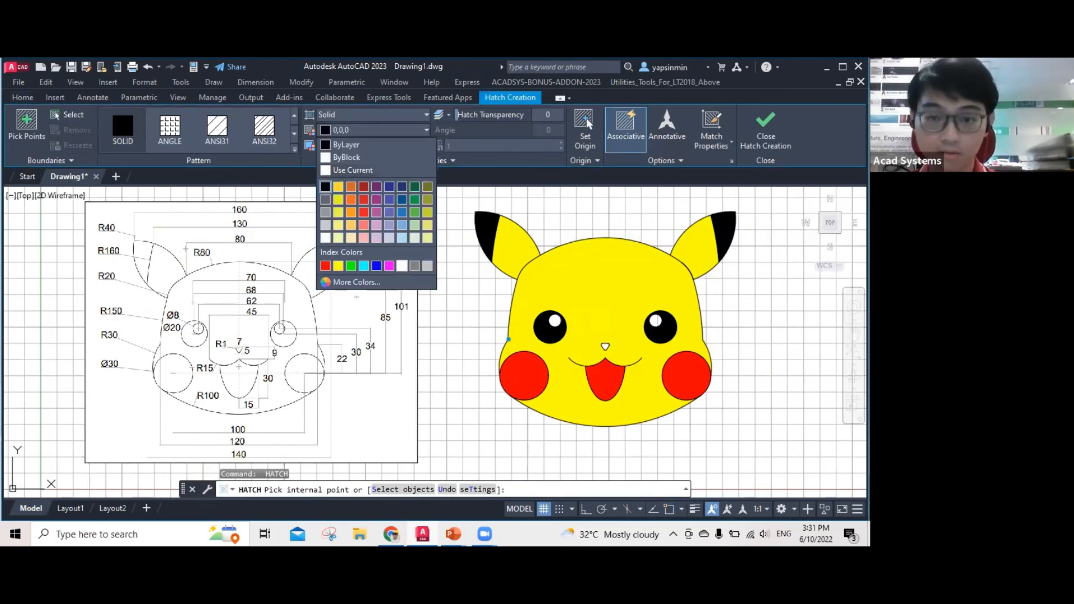
{"action": "left_click", "coordinate": [364, 132]}
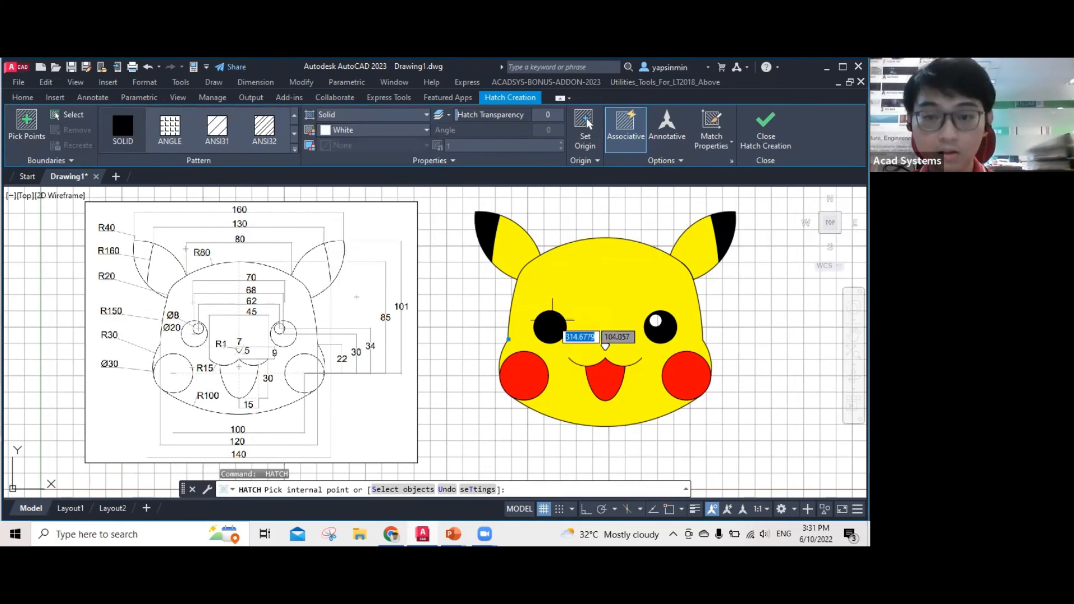
{"action": "scroll", "coordinate": [553, 320], "scroll_direction": "up", "scroll_amount": 4}
{"action": "key", "text": "Escape"}
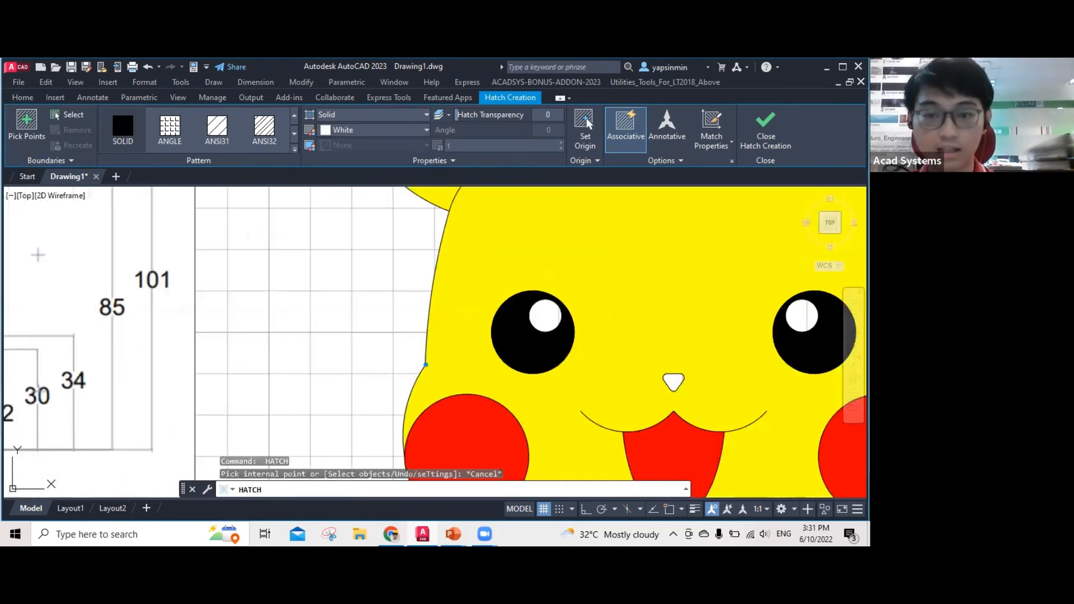
{"action": "scroll", "coordinate": [448, 320], "scroll_direction": "down", "scroll_amount": 4}
{"action": "key", "text": "Escape"}
{"action": "middle_click_drag", "start_coordinate": [692, 322], "coordinate": [659, 322]}
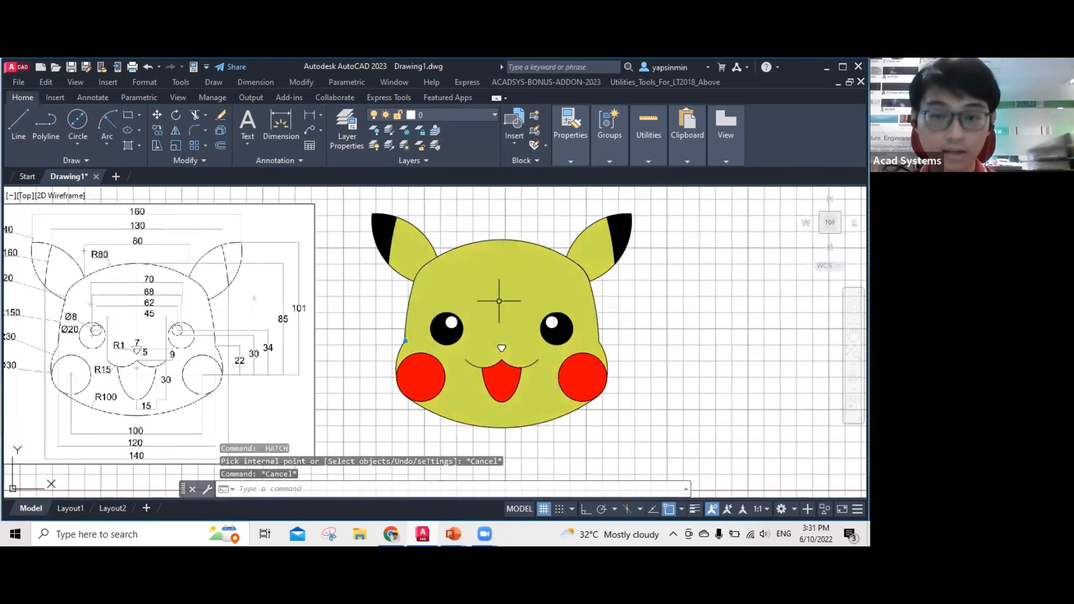
{"action": "scroll", "coordinate": [642, 317], "scroll_direction": "up", "scroll_amount": 2}
{"action": "scroll", "coordinate": [699, 319], "scroll_direction": "down", "scroll_amount": 2}
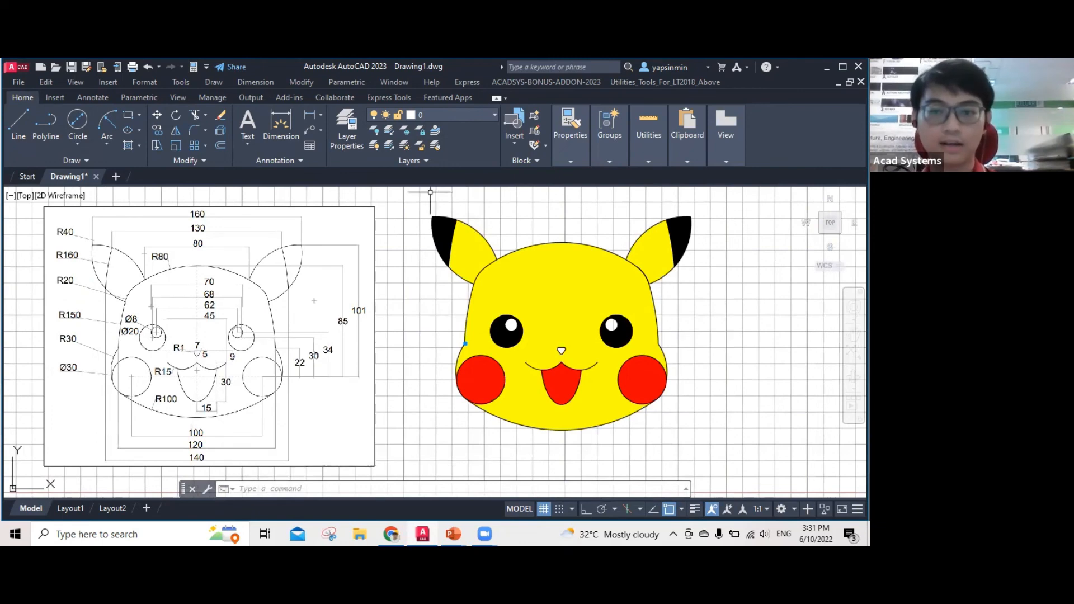
{"action": "left_click", "coordinate": [430, 192]}
{"action": "key", "text": "Escape"}
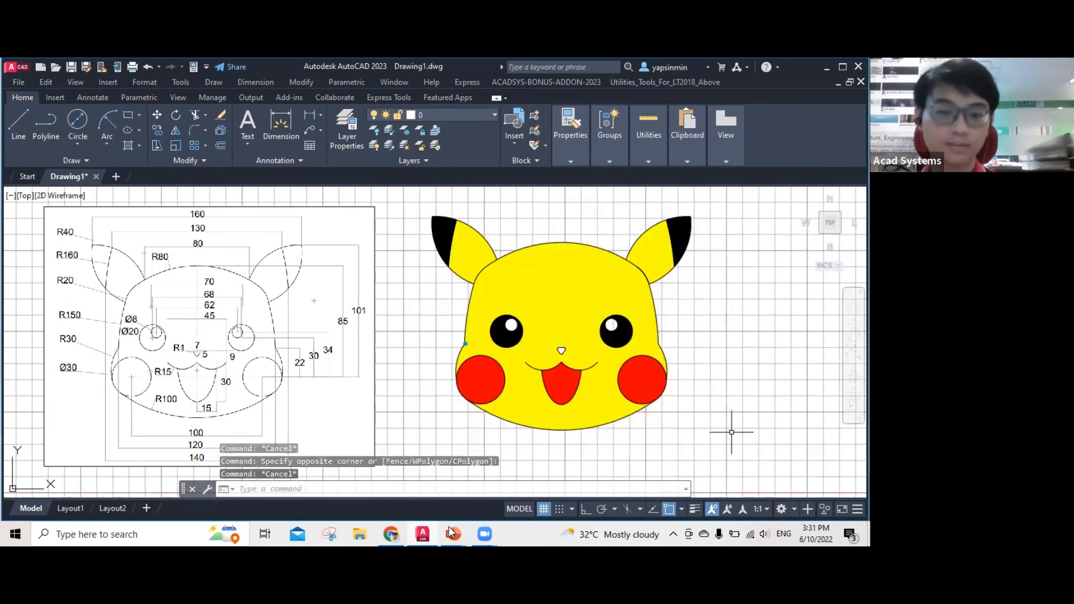
Switch to Chrome to check the Facebook live video page and its live chat.
{"action": "left_click", "coordinate": [400, 530]}
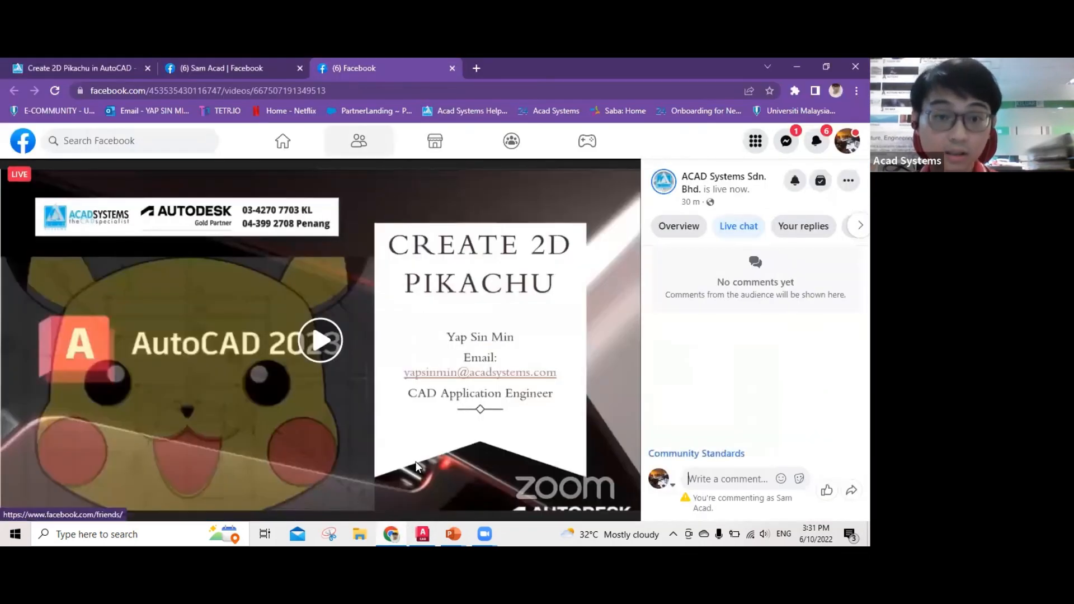
Open the Acad Systems home page (acadsystems.com) in a new browser tab.
{"action": "left_click", "coordinate": [392, 533]}
{"action": "left_click", "coordinate": [392, 533]}
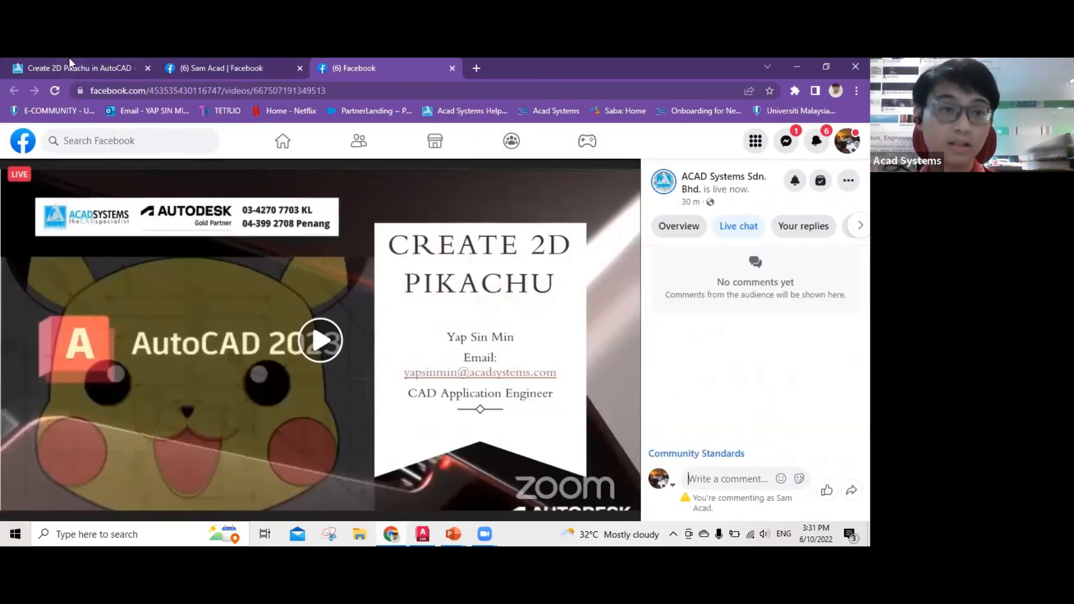
{"action": "left_click", "coordinate": [132, 59]}
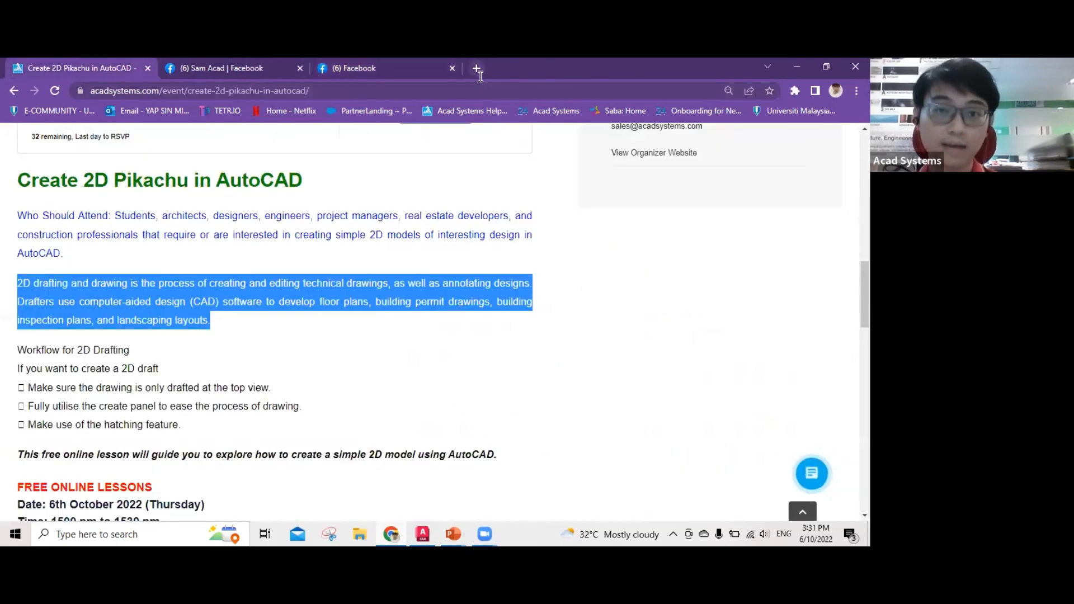
{"action": "left_click", "coordinate": [476, 67]}
{"action": "left_click", "coordinate": [473, 91]}
{"action": "type", "text": "acad"}
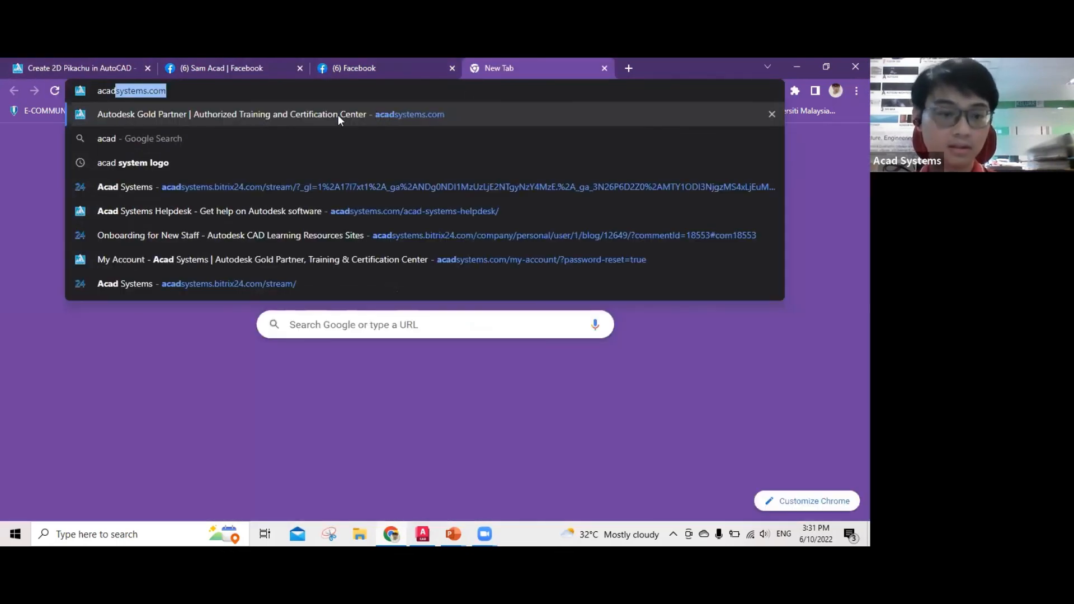
{"action": "left_click", "coordinate": [338, 115]}
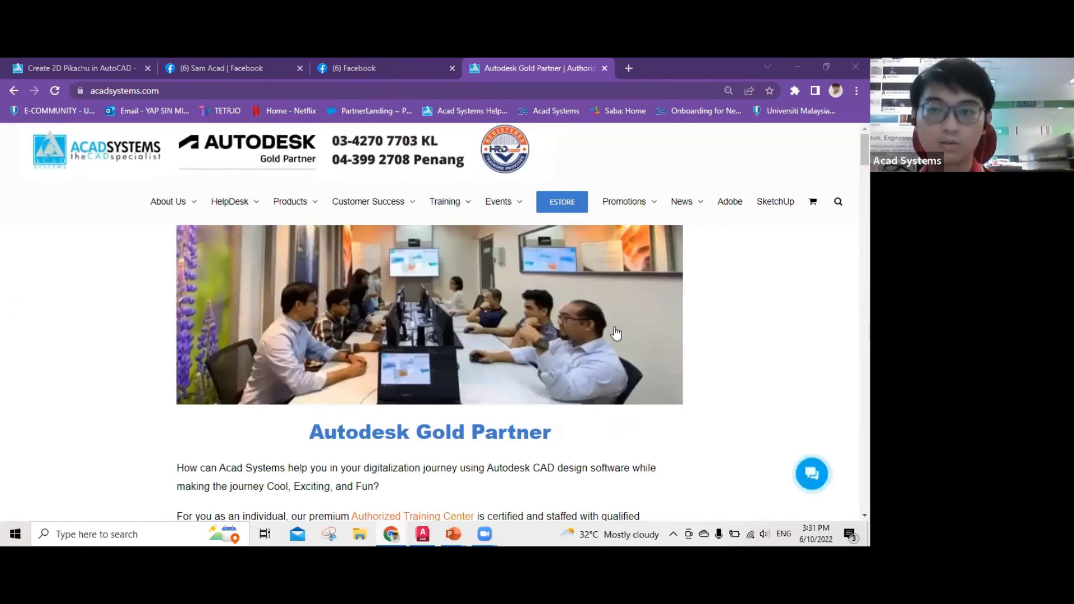
Look through the home page's latest online lessons, workshops and webinars, down to the footer's social media links and upcoming events.
{"action": "scroll", "coordinate": [619, 322], "scroll_direction": "down", "scroll_amount": 10}
{"action": "scroll", "coordinate": [619, 327], "scroll_direction": "down", "scroll_amount": 5}
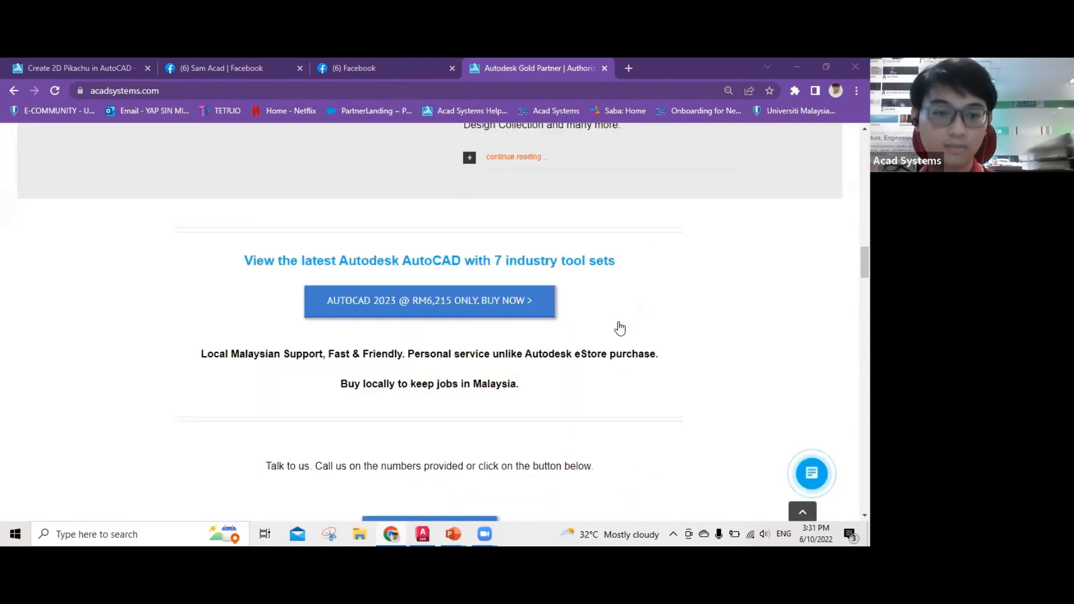
{"action": "scroll", "coordinate": [431, 311], "scroll_direction": "down", "scroll_amount": 5}
{"action": "scroll", "coordinate": [358, 268], "scroll_direction": "up", "scroll_amount": 1}
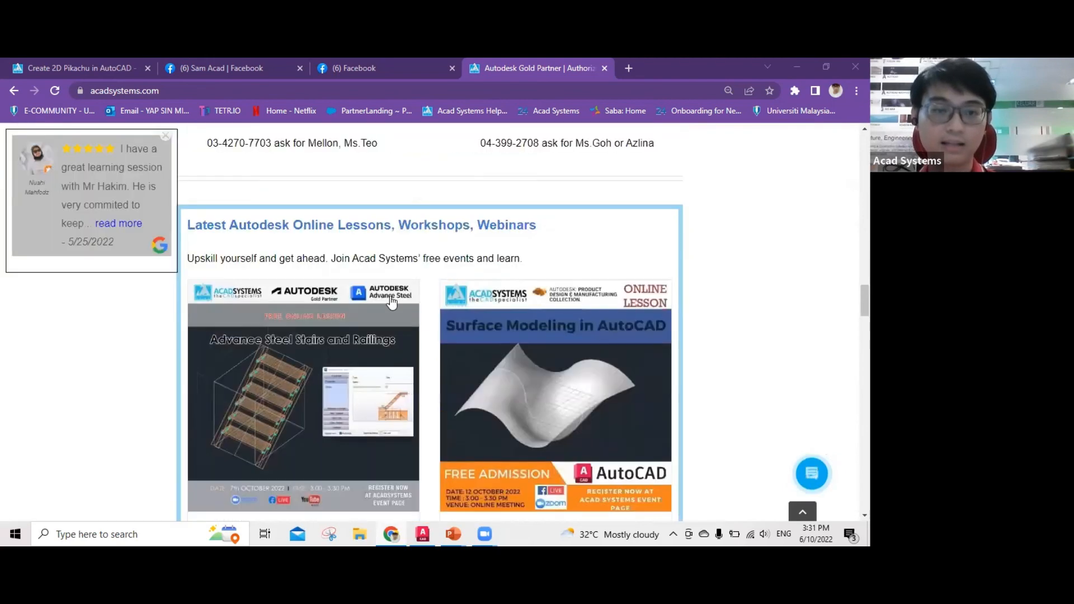
{"action": "scroll", "coordinate": [312, 289], "scroll_direction": "down", "scroll_amount": 1}
{"action": "scroll", "coordinate": [499, 287], "scroll_direction": "down", "scroll_amount": 1}
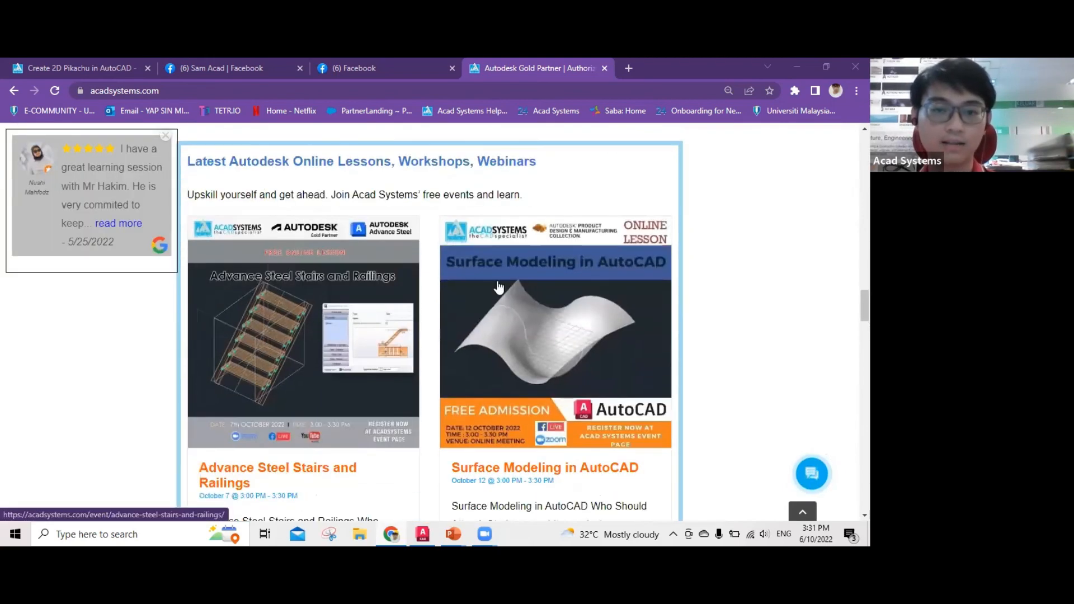
{"action": "scroll", "coordinate": [498, 285], "scroll_direction": "down", "scroll_amount": 3}
{"action": "scroll", "coordinate": [503, 267], "scroll_direction": "down", "scroll_amount": 5}
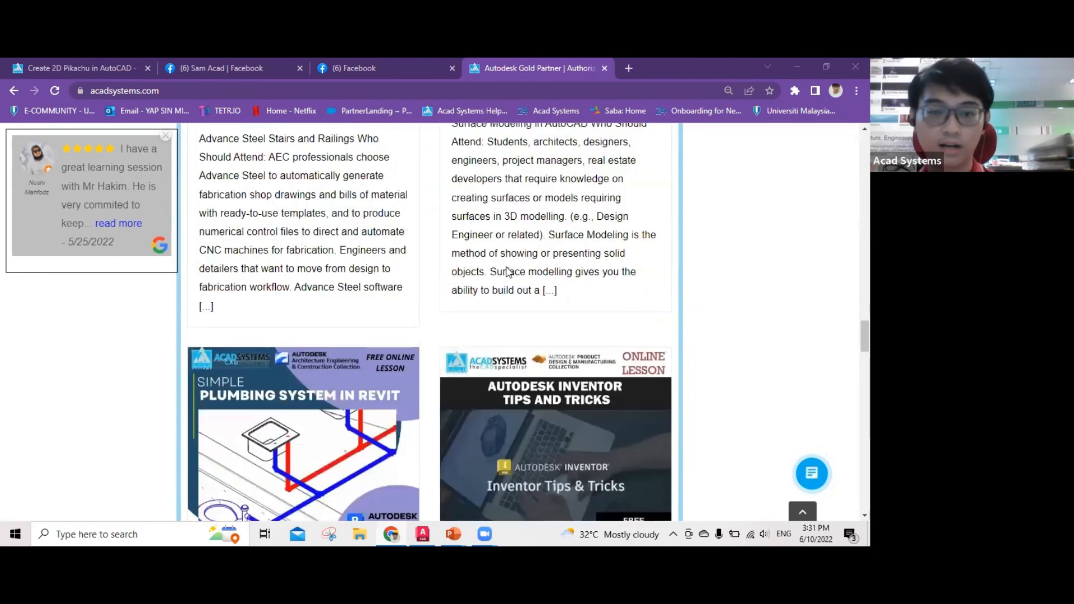
{"action": "scroll", "coordinate": [518, 271], "scroll_direction": "down", "scroll_amount": 5}
{"action": "scroll", "coordinate": [615, 240], "scroll_direction": "down", "scroll_amount": 10}
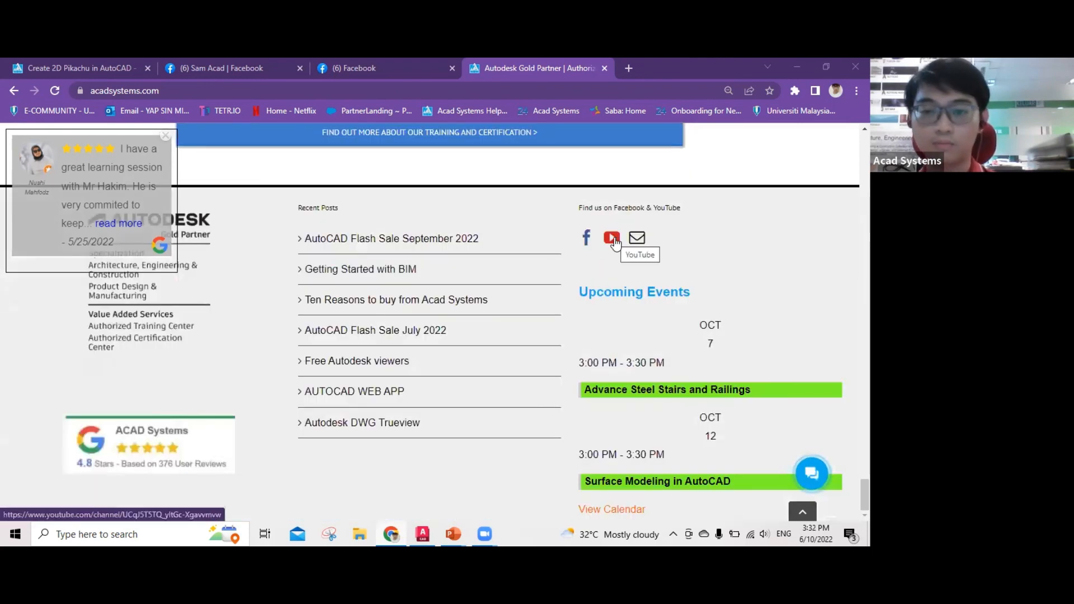
Open the Acad Systems YouTube channel from the website footer and look through its uploads and the basic AutoCAD lesson playlist.
{"action": "left_click", "coordinate": [614, 240]}
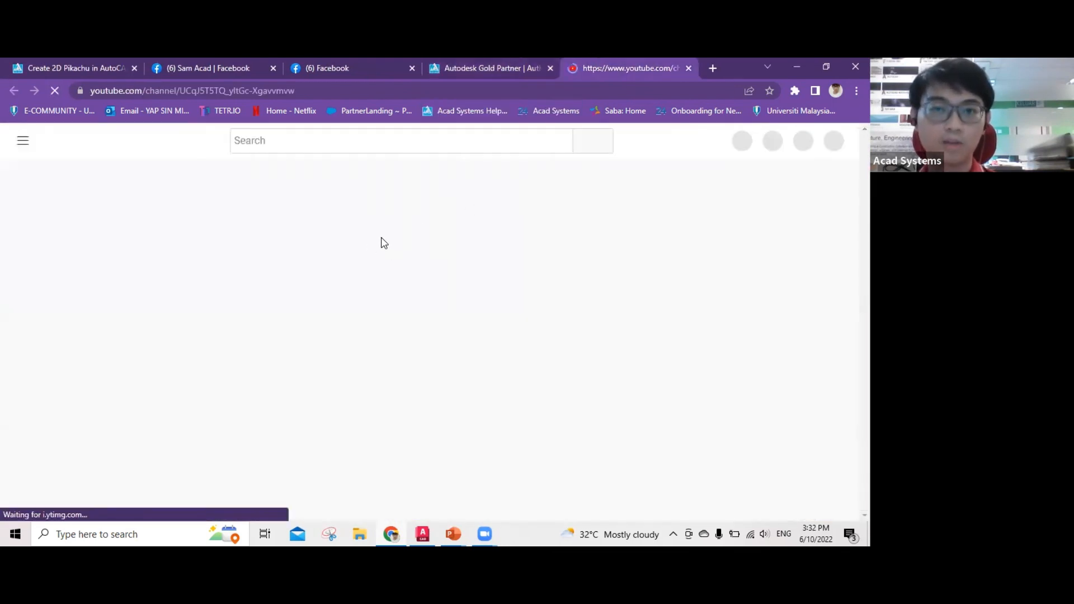
{"action": "left_click", "coordinate": [519, 61]}
{"action": "left_click", "coordinate": [626, 63]}
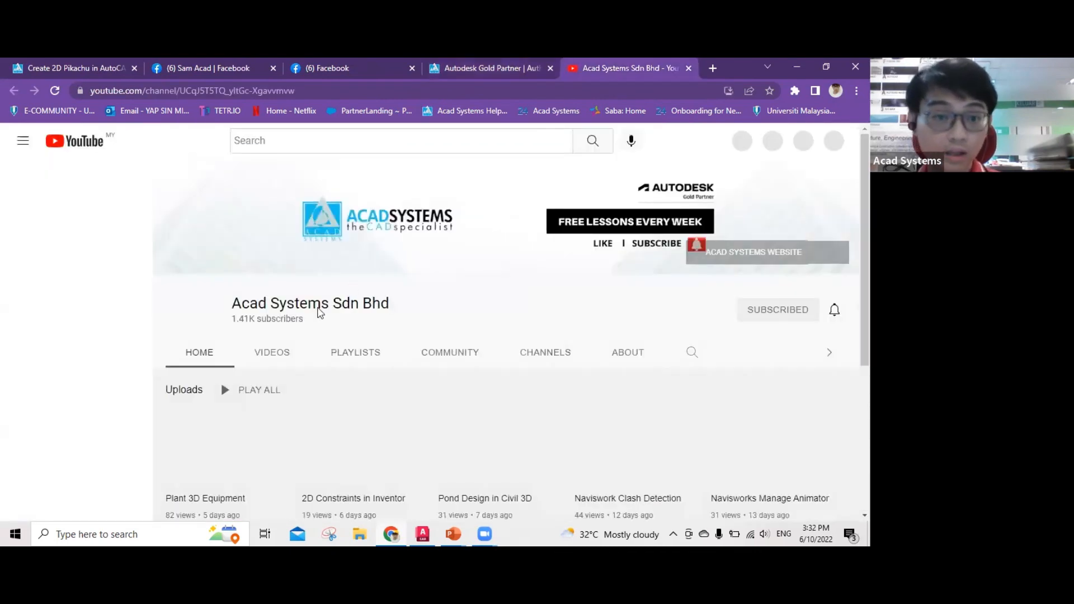
{"action": "scroll", "coordinate": [427, 305], "scroll_direction": "down", "scroll_amount": 1}
{"action": "scroll", "coordinate": [426, 304], "scroll_direction": "down", "scroll_amount": 3}
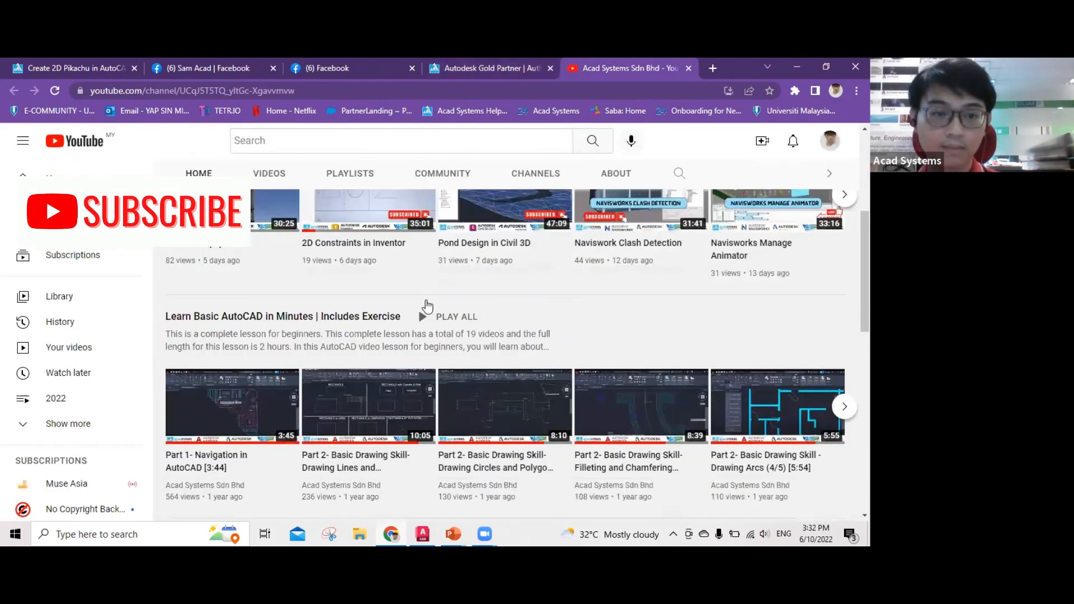
{"action": "scroll", "coordinate": [314, 420], "scroll_direction": "up", "scroll_amount": 2}
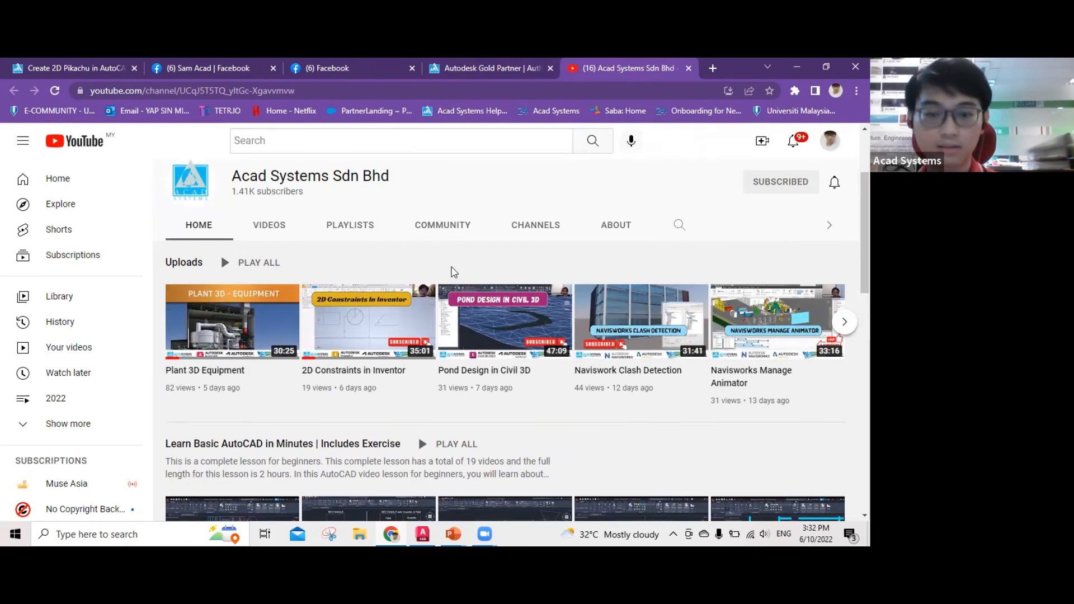
{"action": "scroll", "coordinate": [460, 274], "scroll_direction": "down", "scroll_amount": 5}
{"action": "scroll", "coordinate": [468, 276], "scroll_direction": "up", "scroll_amount": 2}
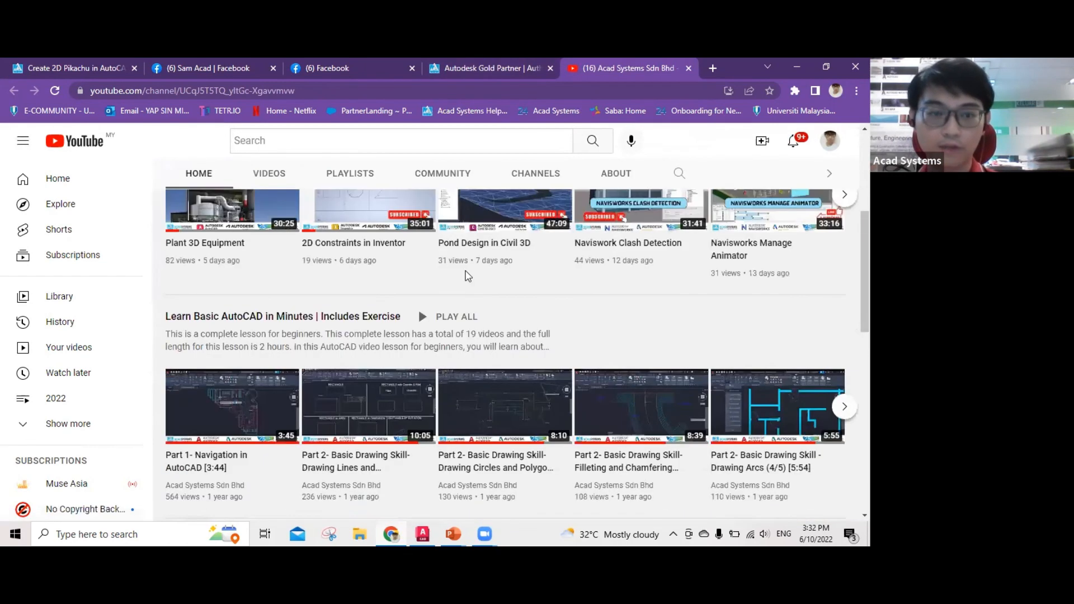
{"action": "scroll", "coordinate": [468, 276], "scroll_direction": "up", "scroll_amount": 2}
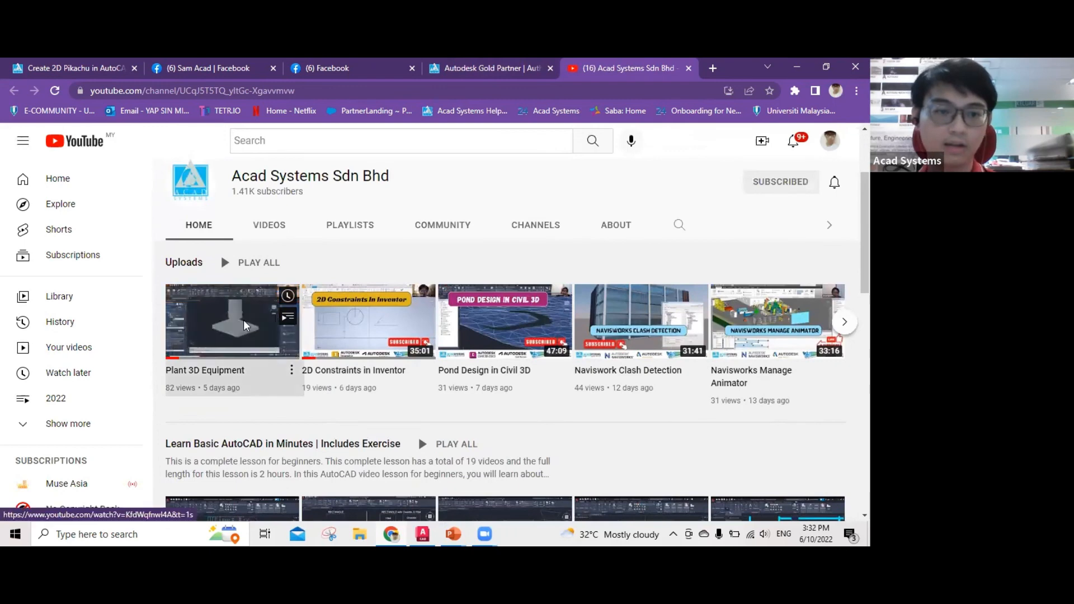
Open the Plant 3D Equipment video, pause it and examine its description and comment section.
{"action": "left_click", "coordinate": [245, 326]}
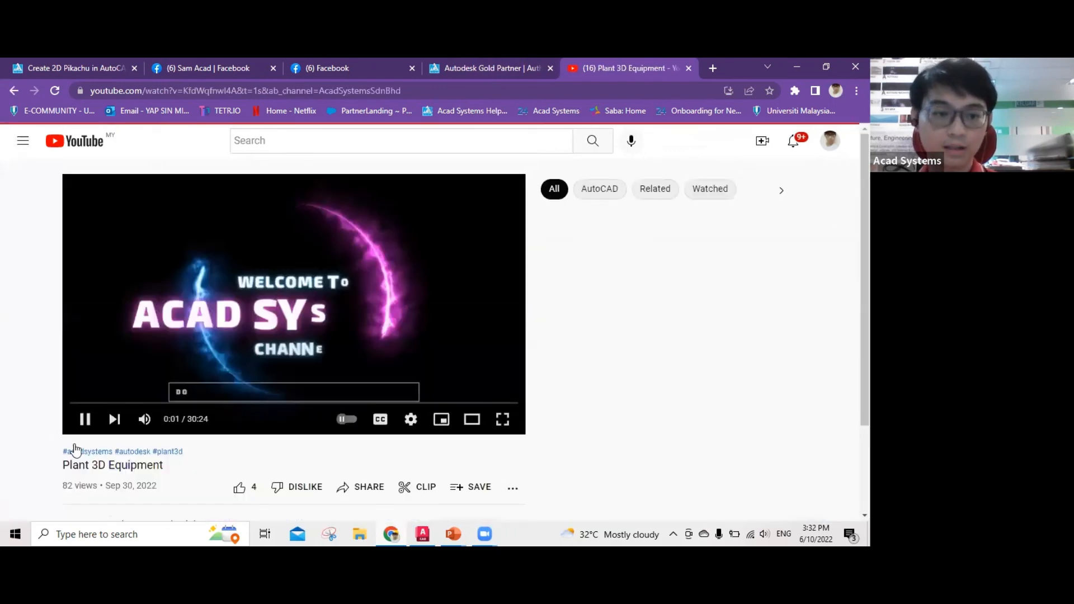
{"action": "left_click", "coordinate": [85, 419]}
{"action": "scroll", "coordinate": [120, 301], "scroll_direction": "down", "scroll_amount": 5}
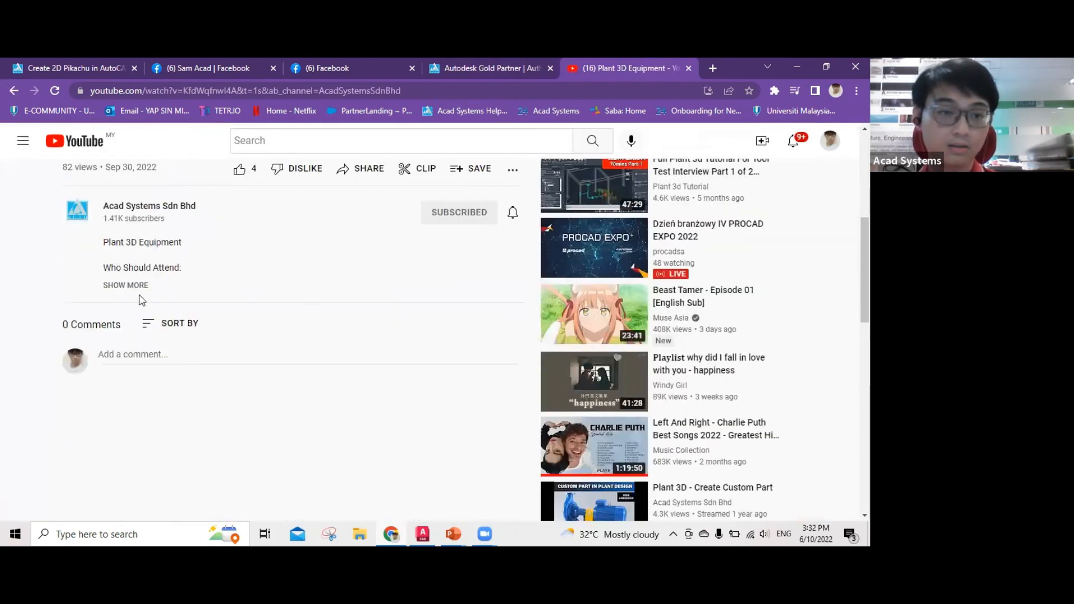
{"action": "scroll", "coordinate": [144, 312], "scroll_direction": "down", "scroll_amount": 1}
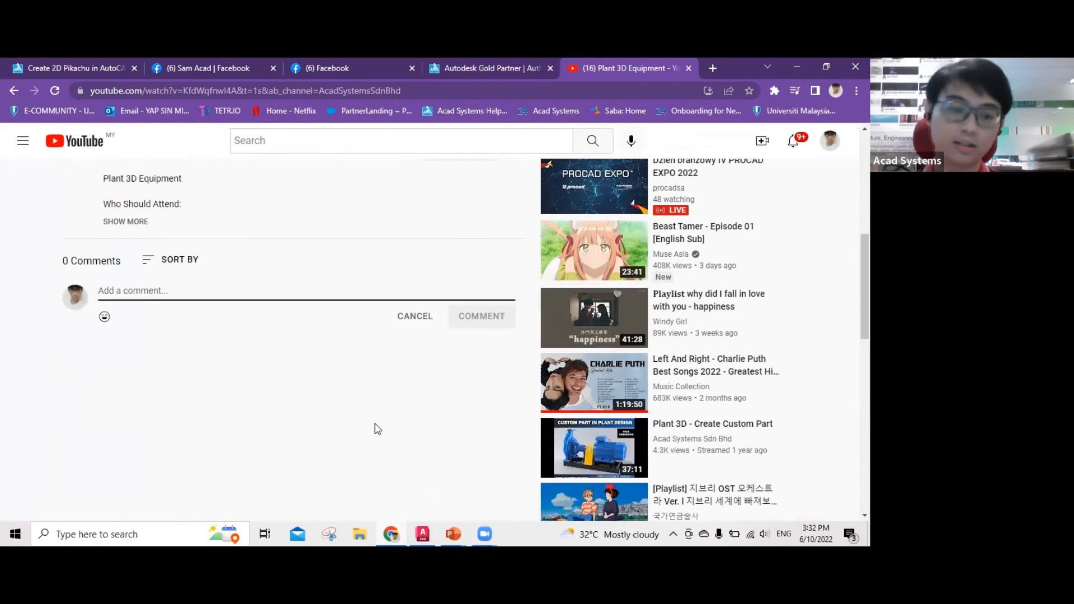
{"action": "scroll", "coordinate": [377, 429], "scroll_direction": "up", "scroll_amount": 5}
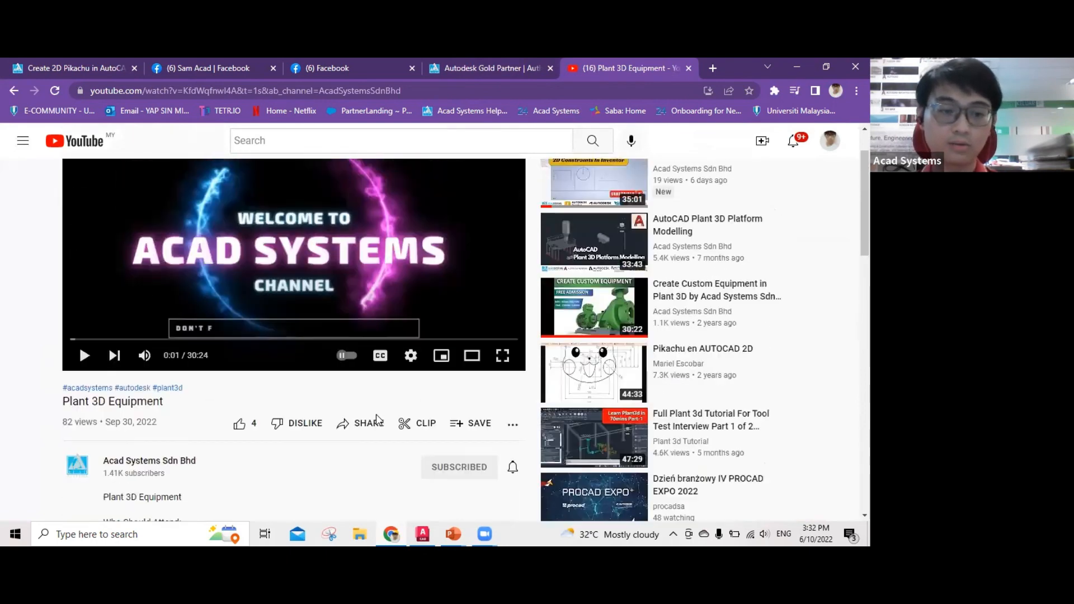
{"action": "scroll", "coordinate": [386, 411], "scroll_direction": "down", "scroll_amount": 4}
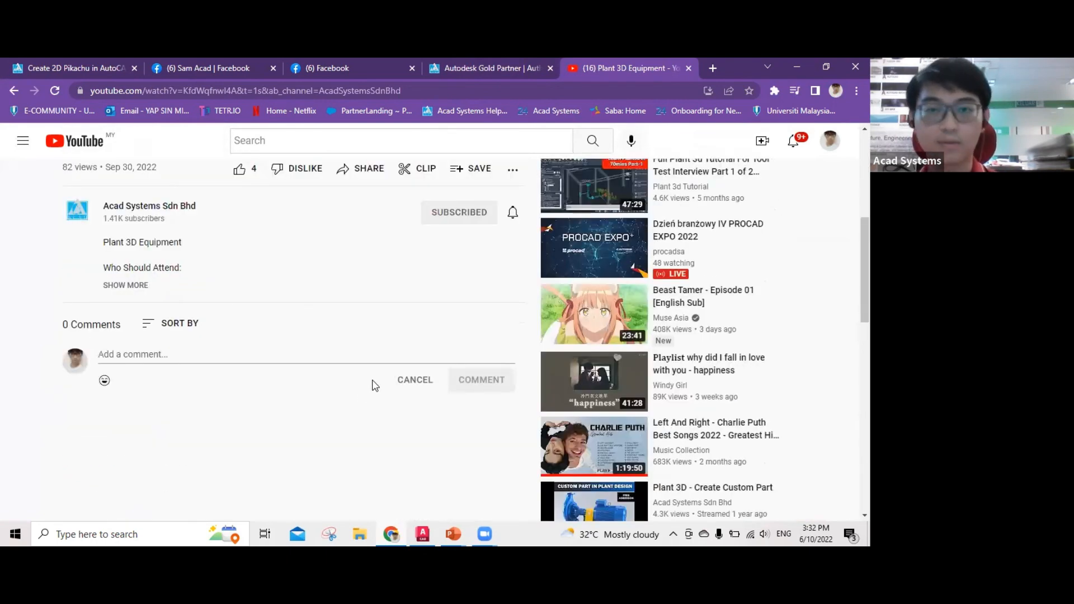
{"action": "scroll", "coordinate": [373, 381], "scroll_direction": "up", "scroll_amount": 5}
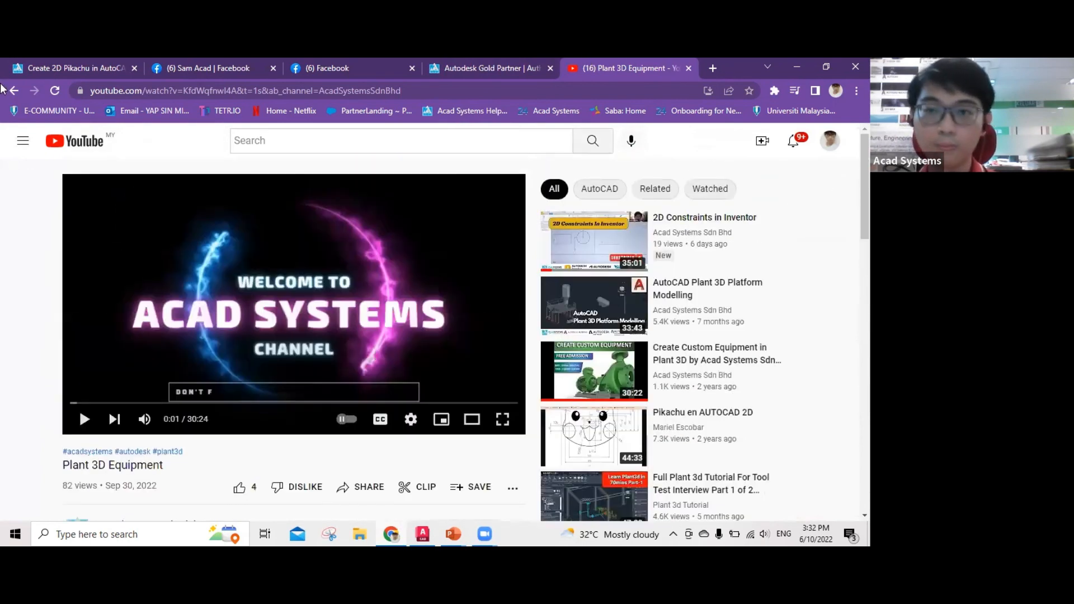
Switch to the Create 2D Pikachu presentation in PowerPoint and start the slide show from the dimensioned drawing on slide 3.
{"action": "left_click", "coordinate": [493, 68]}
{"action": "mouse_move", "coordinate": [452, 533]}
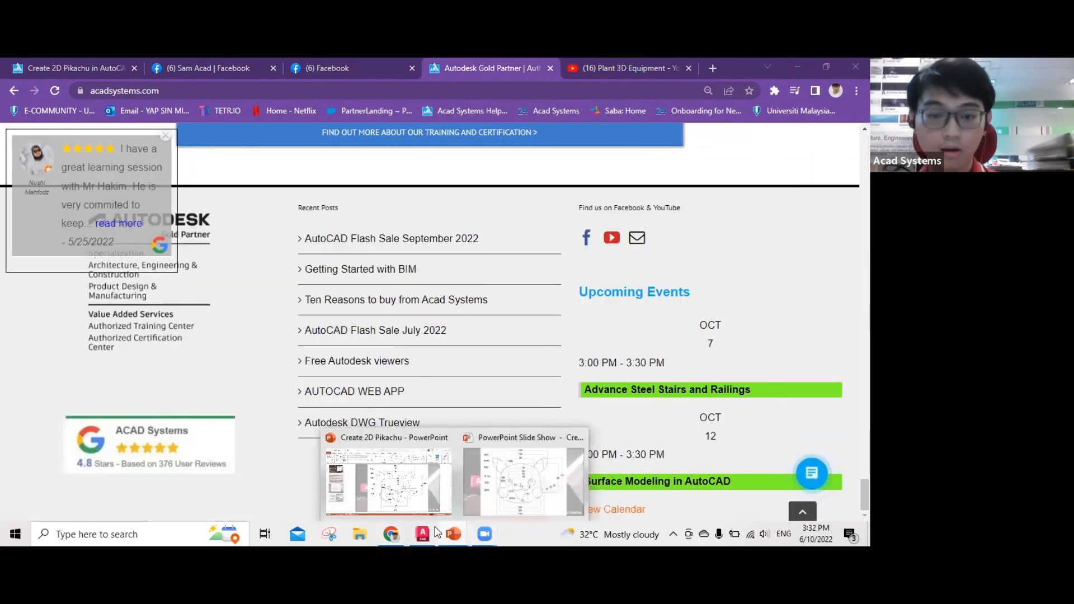
{"action": "left_click", "coordinate": [386, 491]}
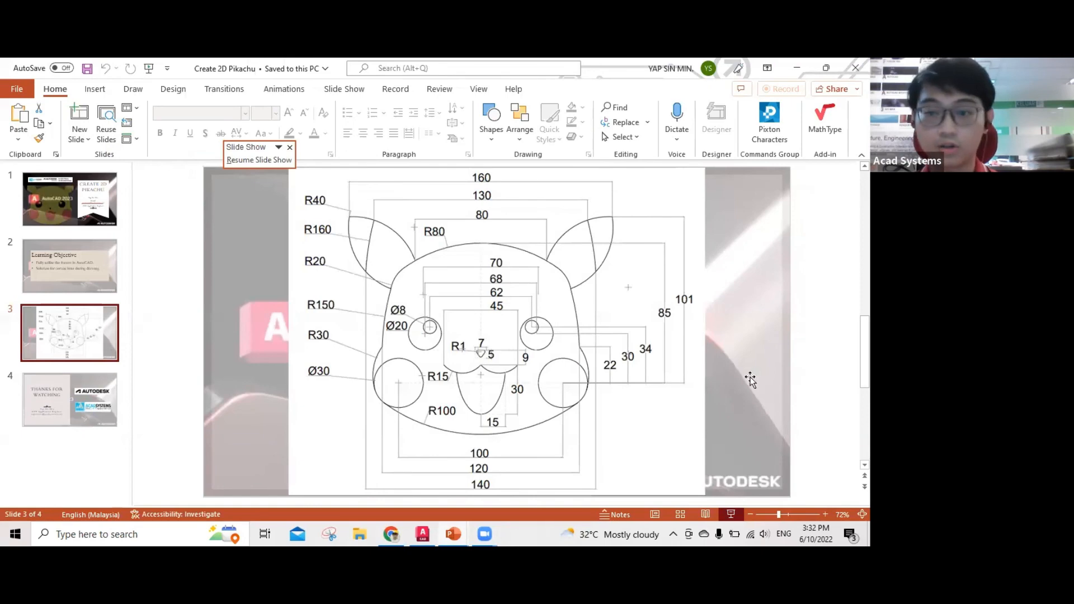
{"action": "scroll", "coordinate": [750, 376], "scroll_direction": "up", "scroll_amount": 2}
{"action": "scroll", "coordinate": [156, 372], "scroll_direction": "down", "scroll_amount": 2}
{"action": "scroll", "coordinate": [374, 232], "scroll_direction": "up", "scroll_amount": 1}
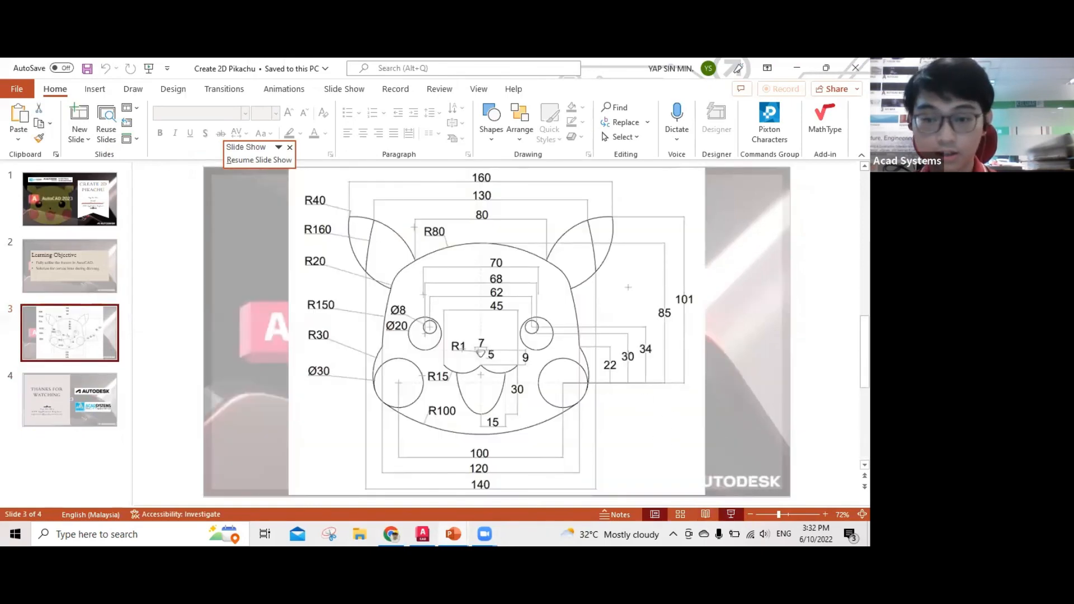
{"action": "left_click", "coordinate": [731, 514]}
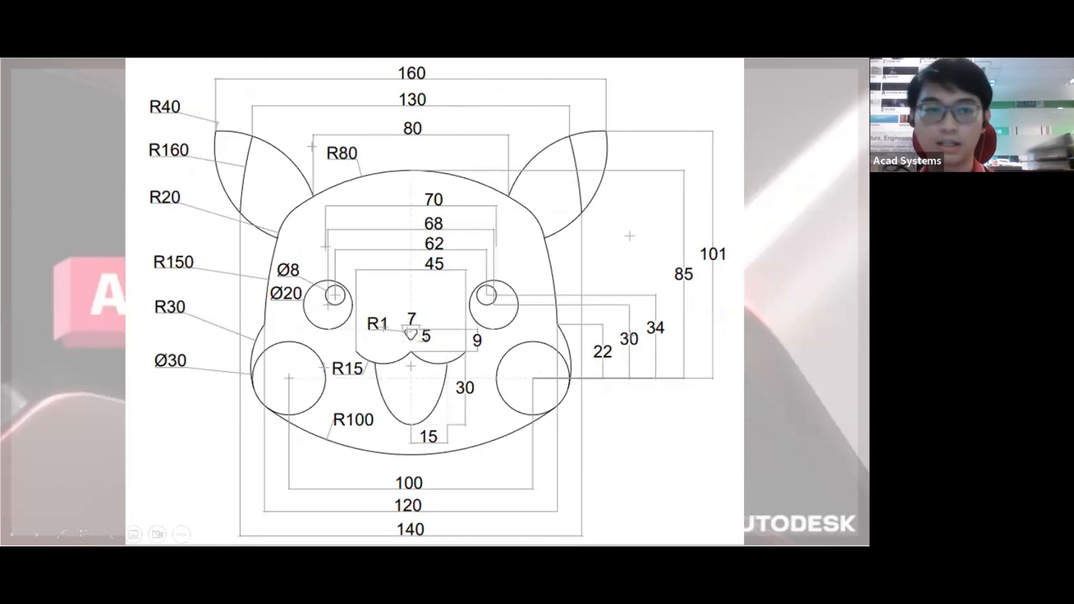